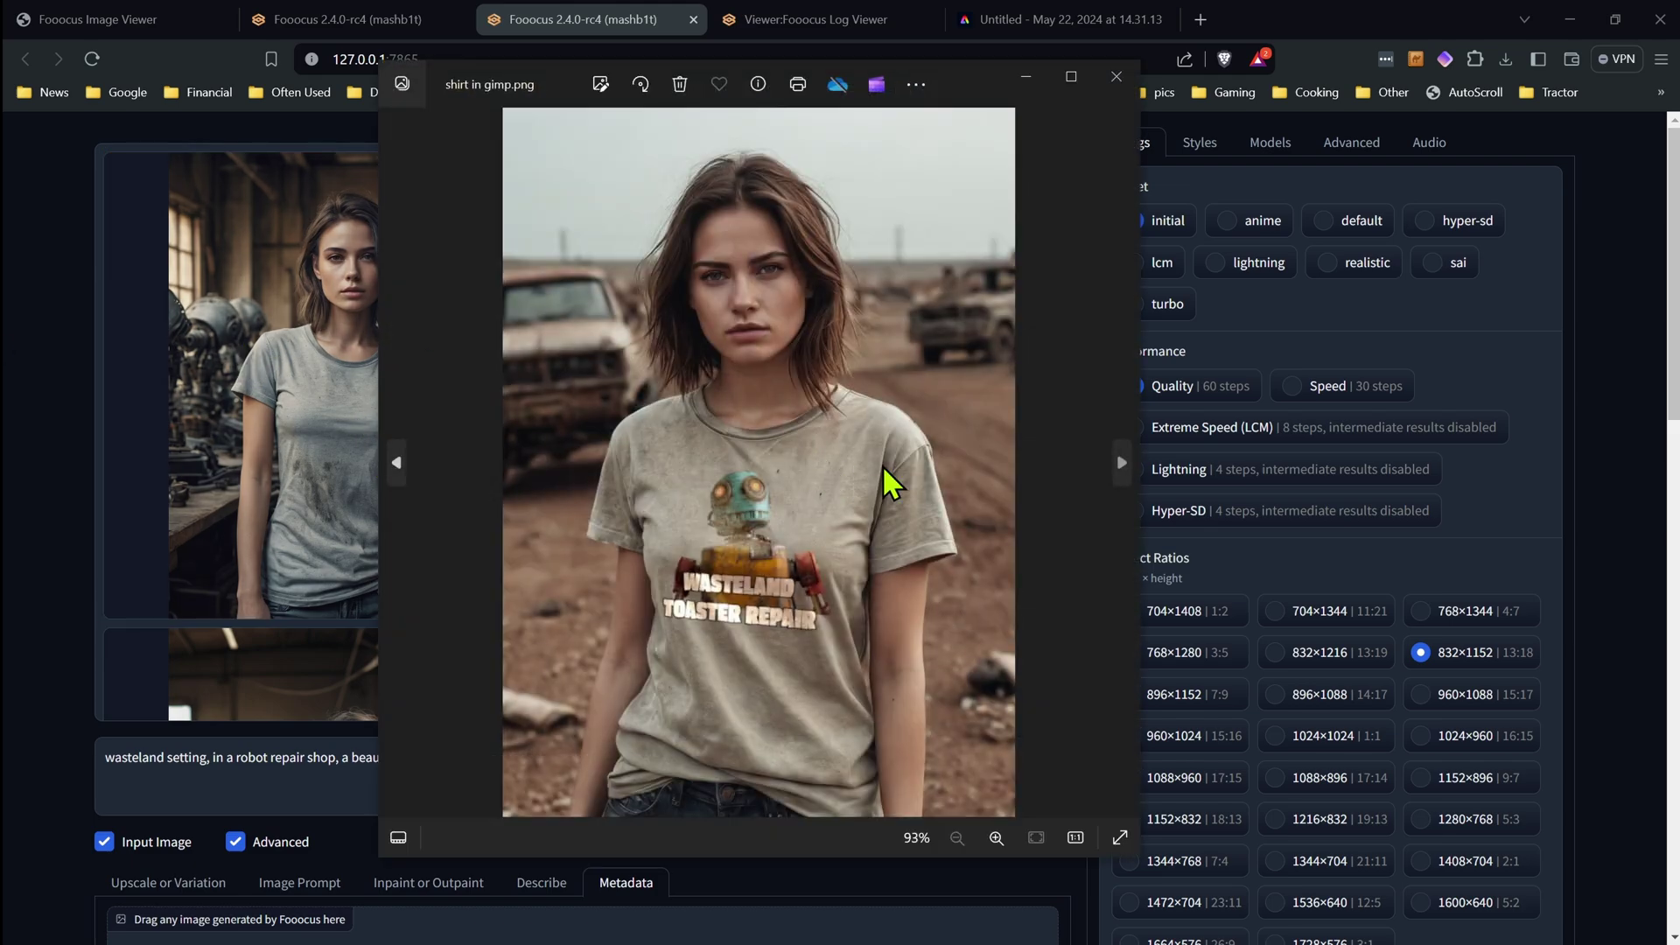
View shirt in gimp2.png in the image viewer and look over the generated t-shirt images and settings
click(1126, 459)
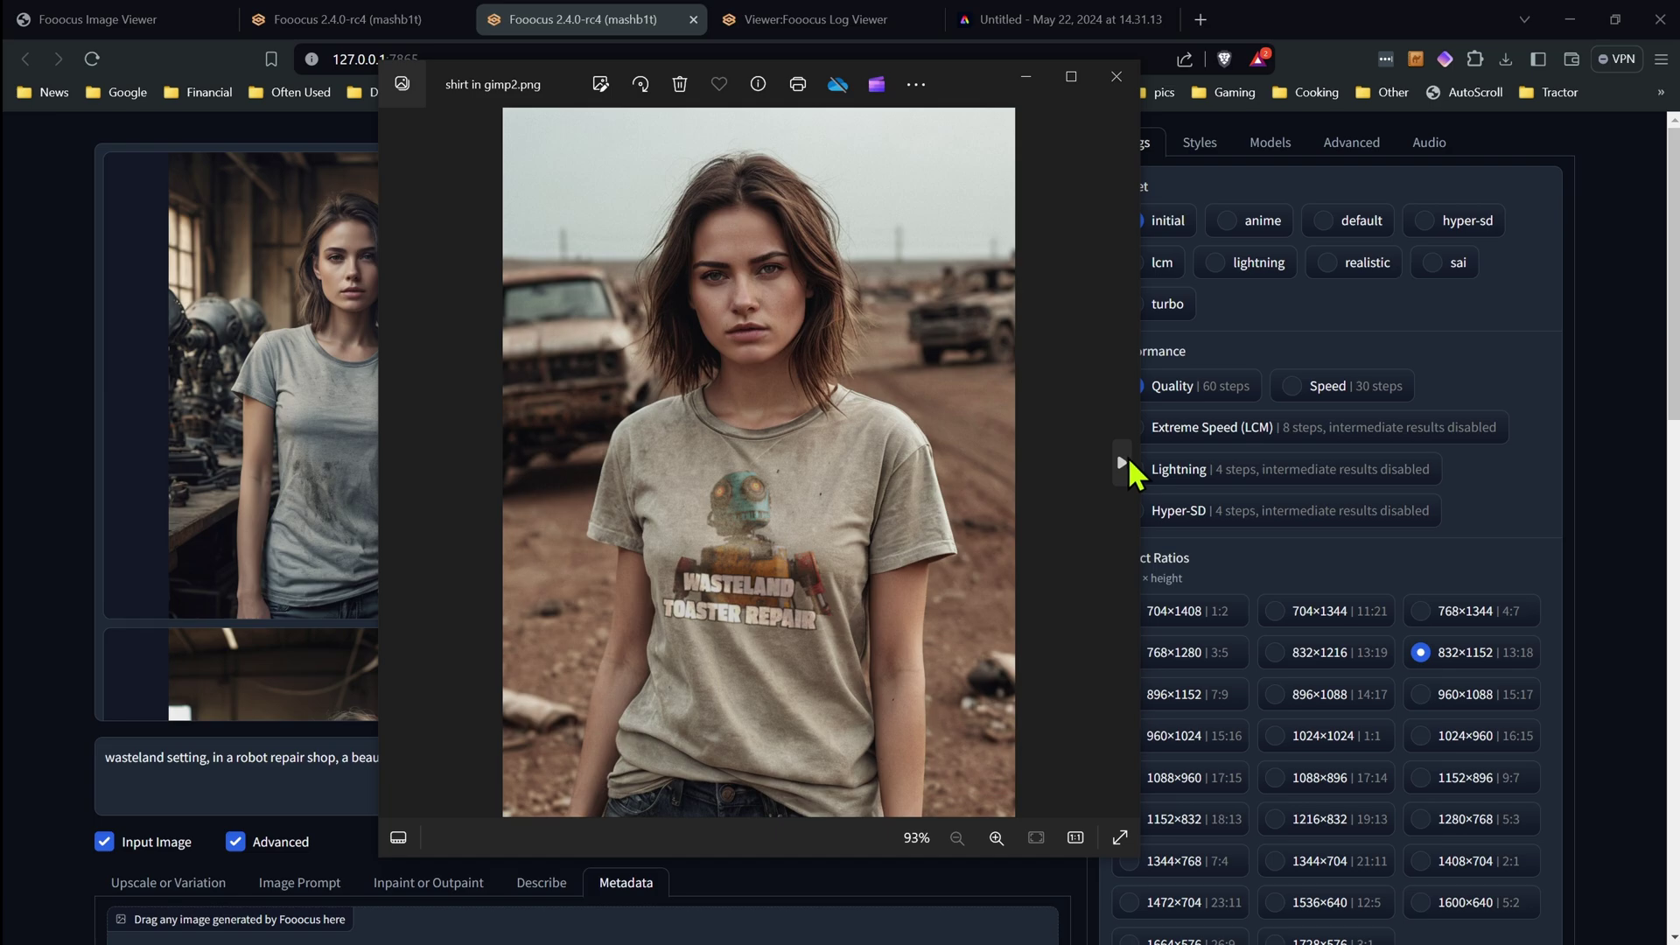
click(1071, 76)
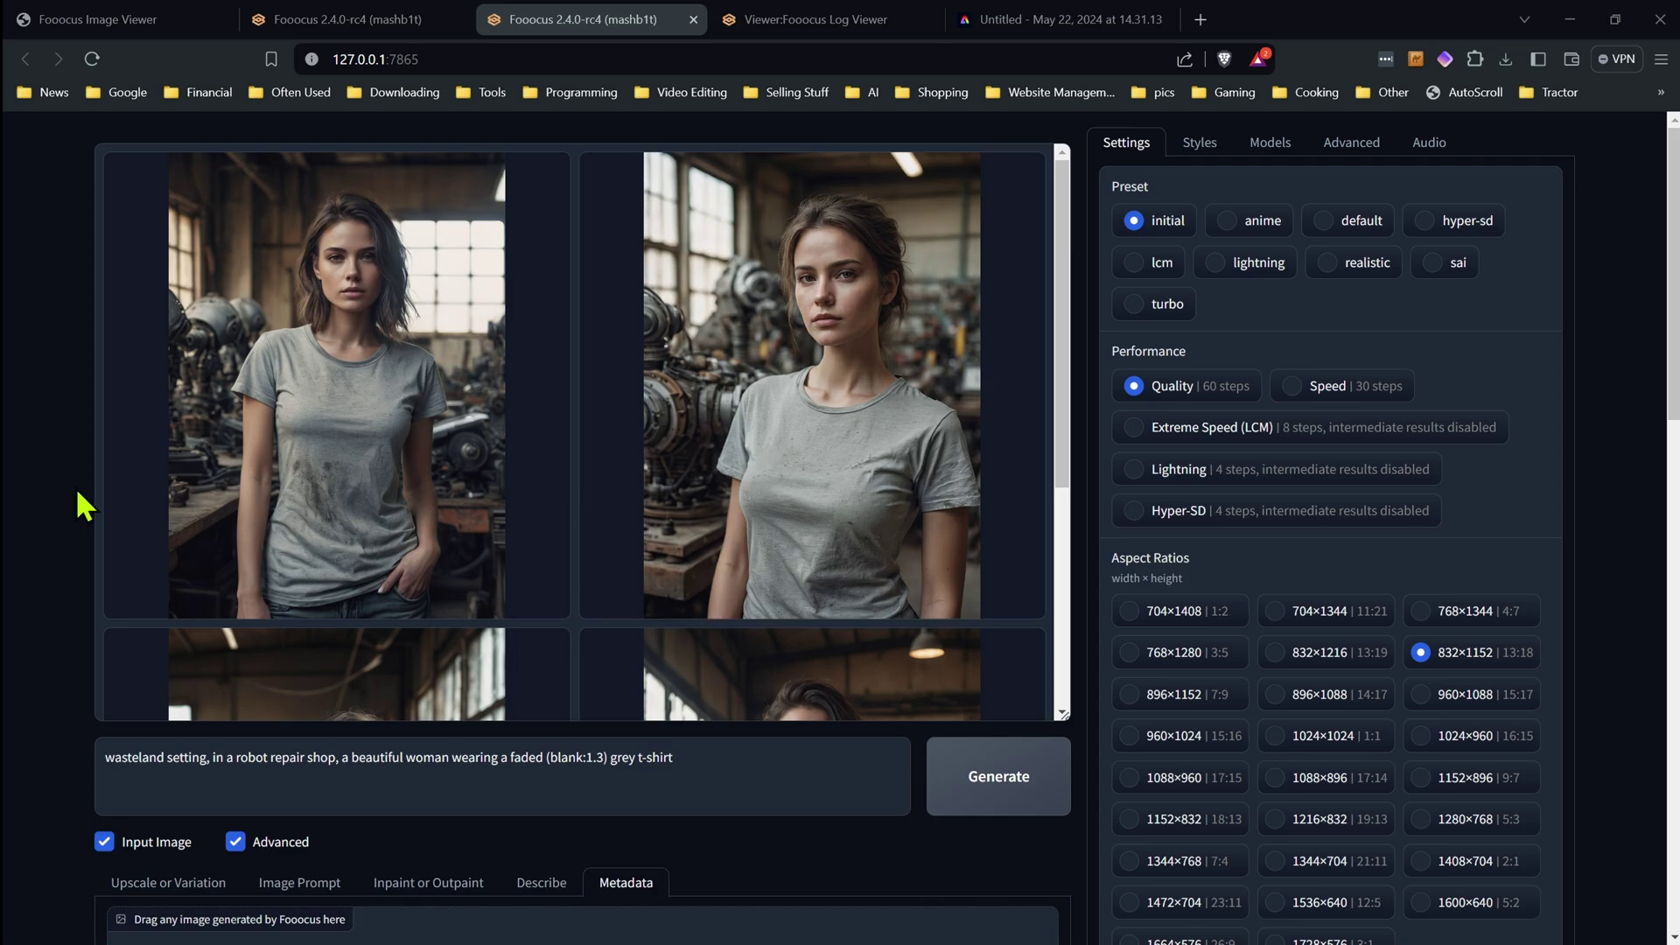
scroll(75, 486, down, 3)
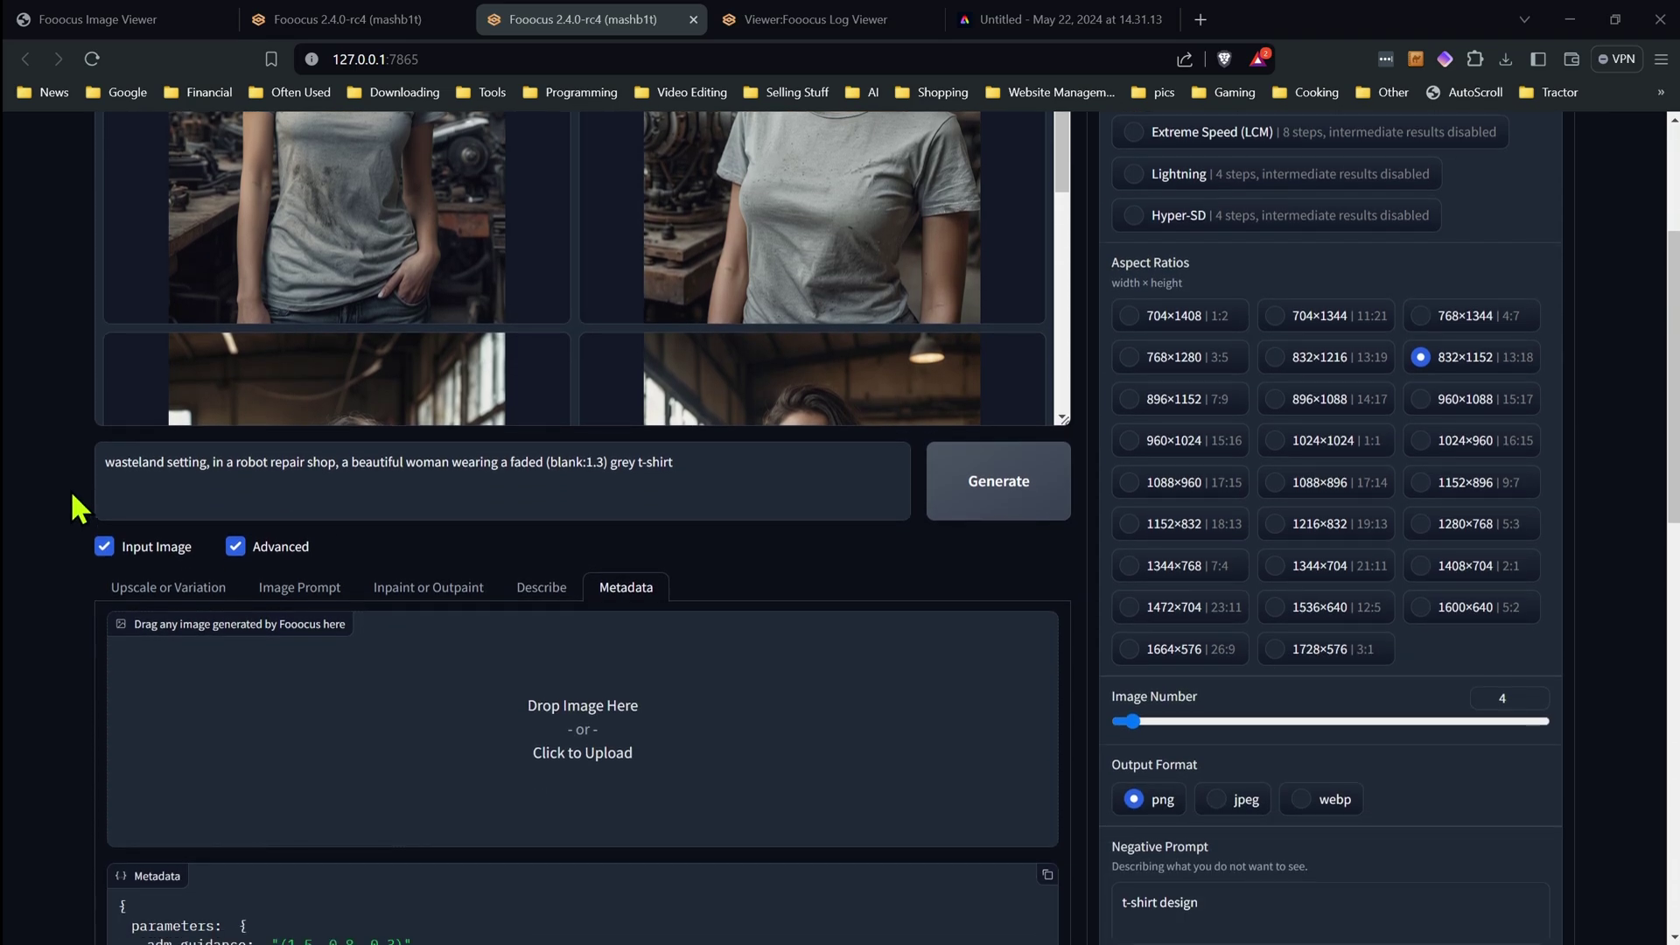
scroll(70, 490, up, 3)
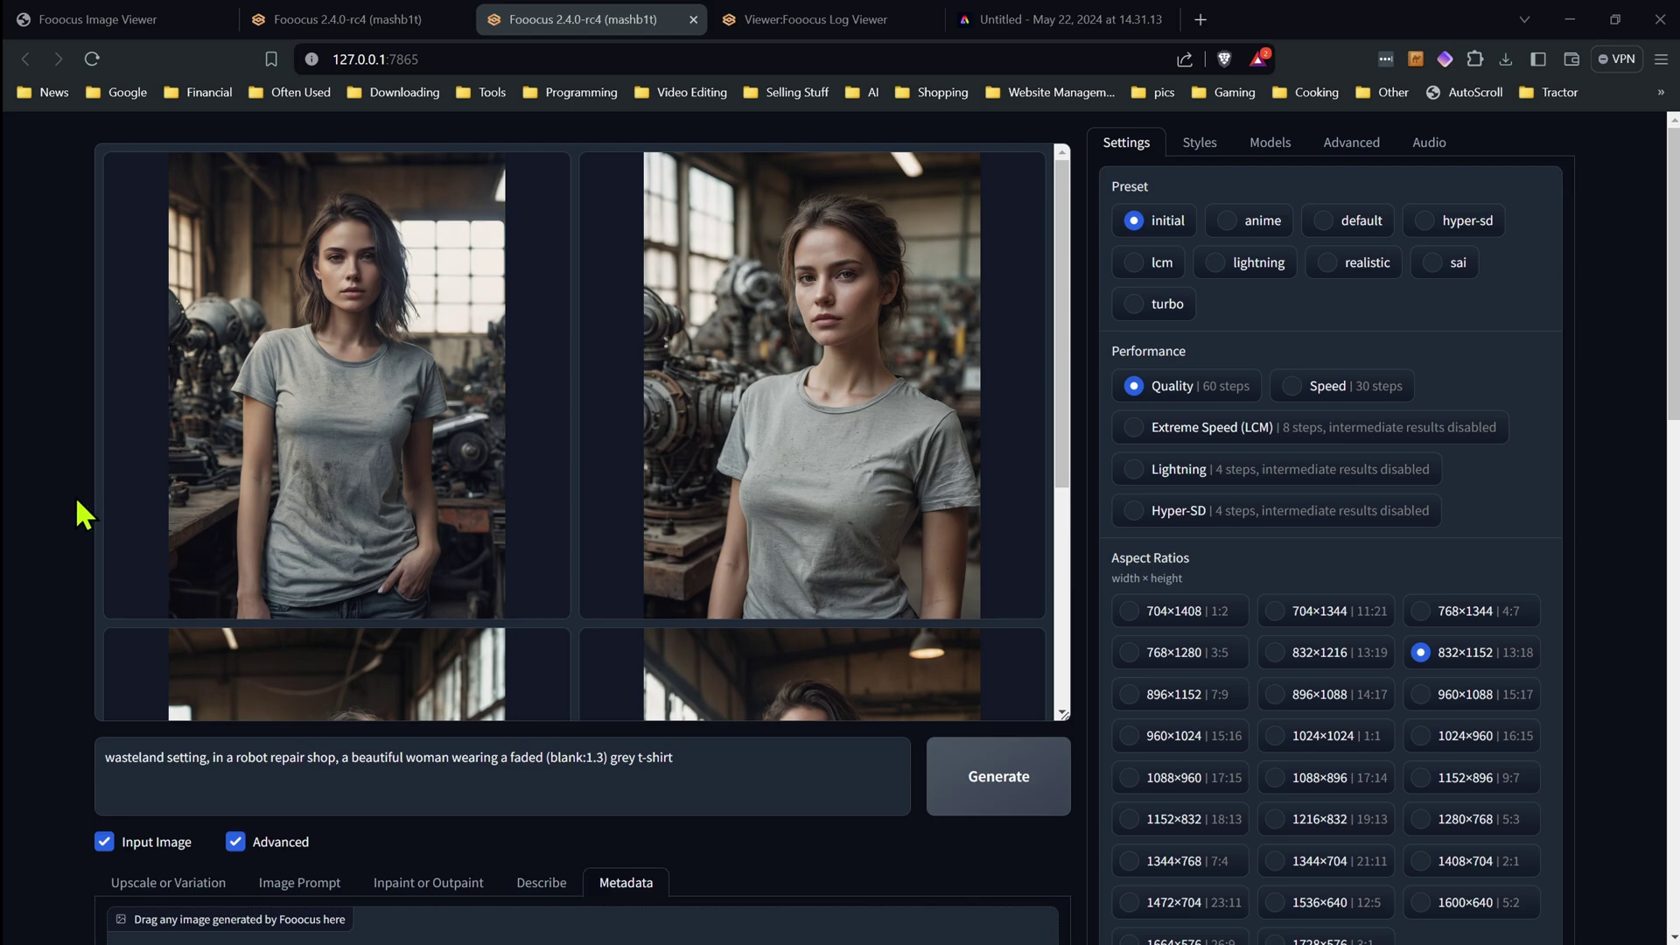
scroll(77, 512, down, 5)
scroll(75, 515, up, 3)
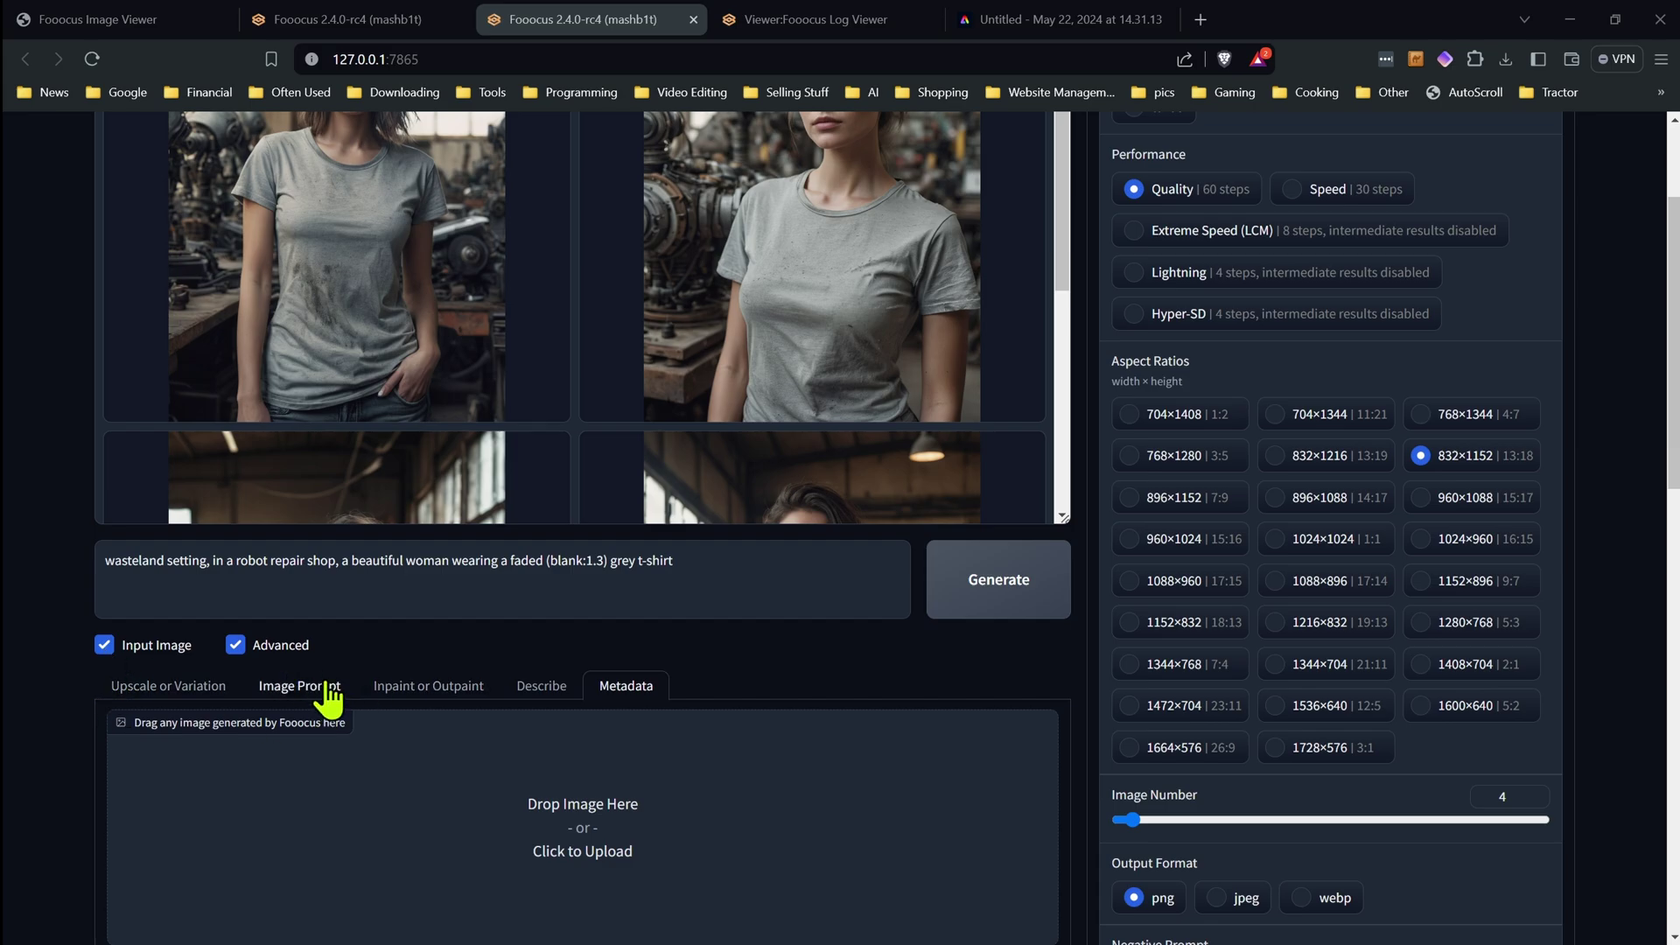
Show the Image Prompt slots and turn on their advanced options
scroll(330, 692, down, 4)
click(432, 302)
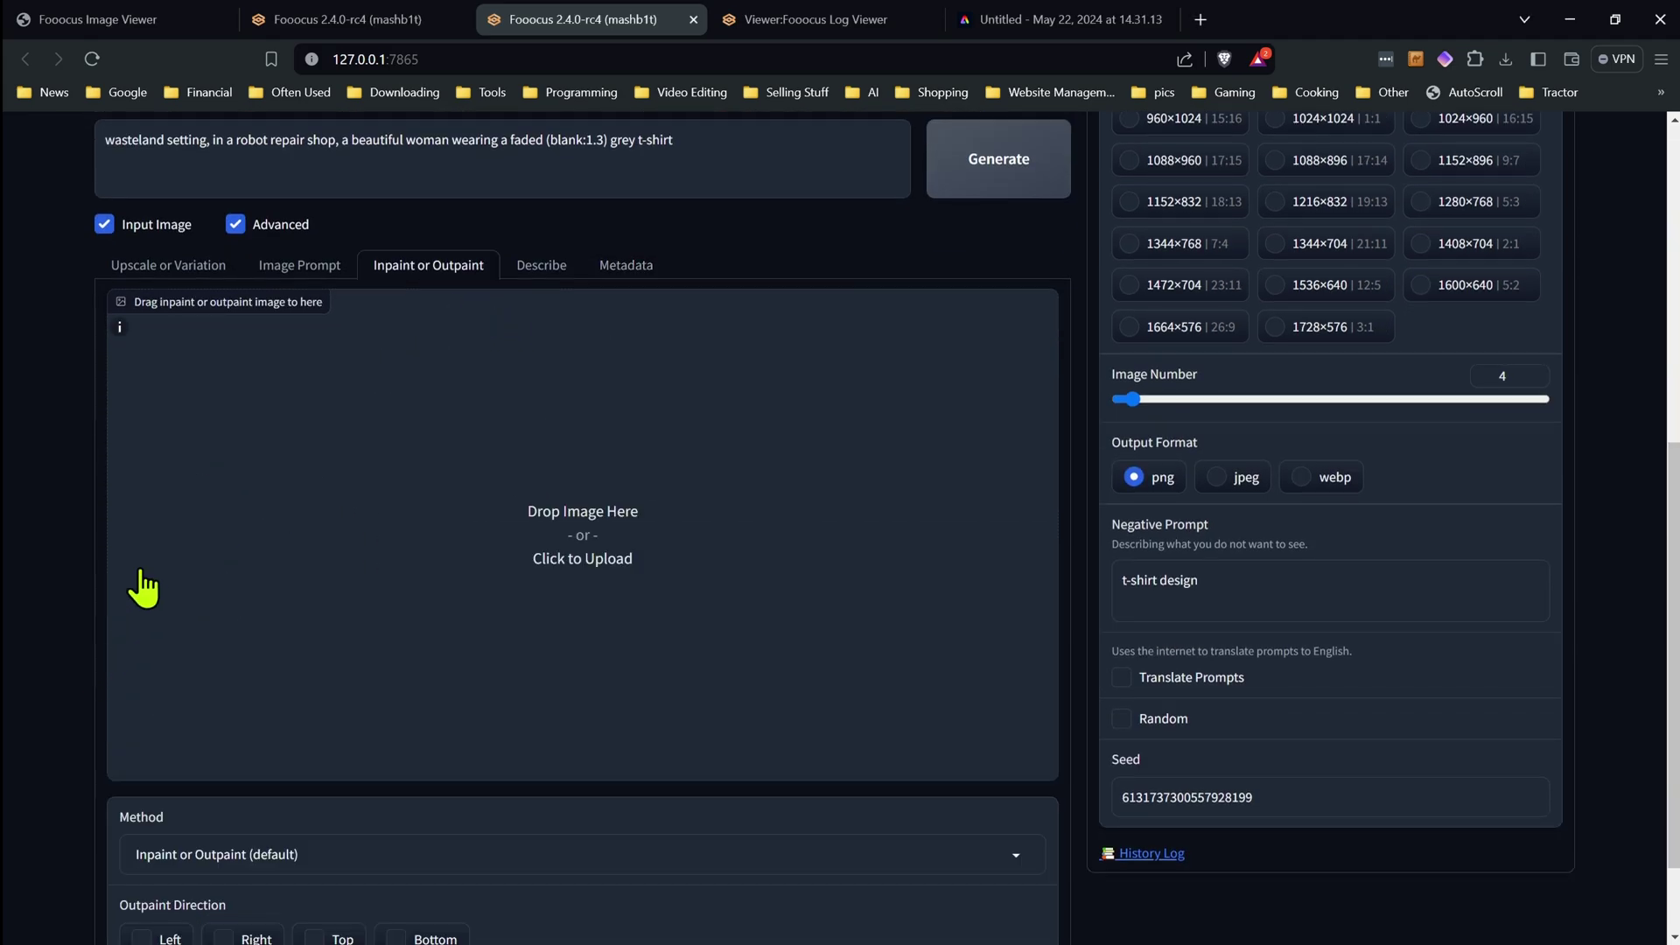
click(338, 273)
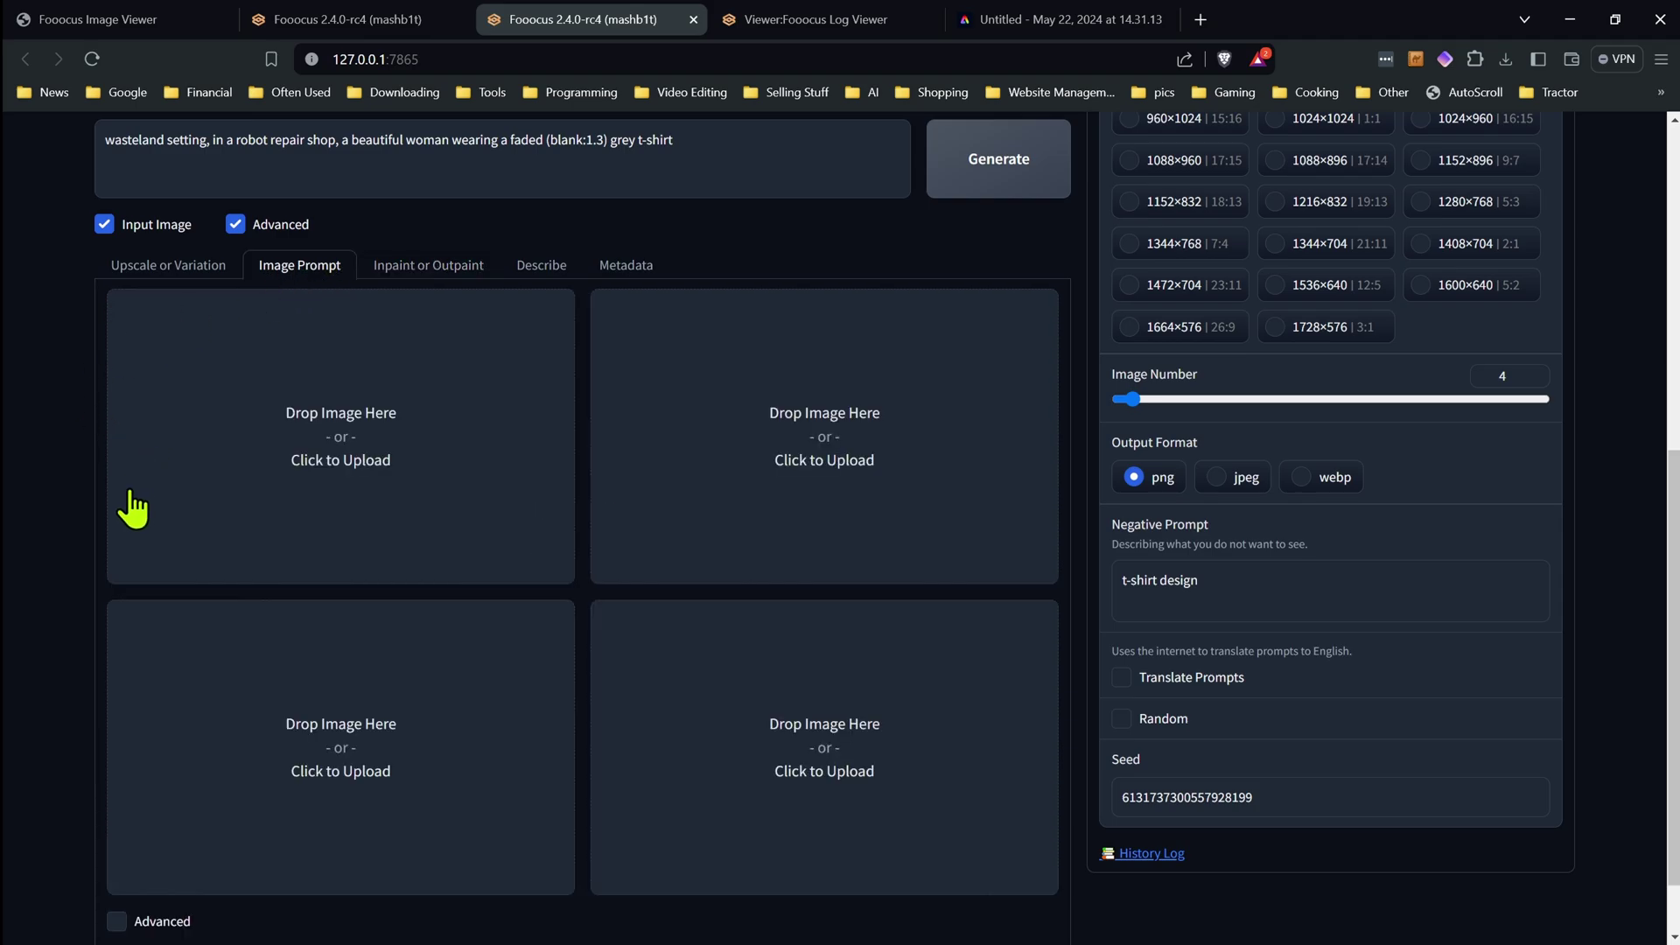
scroll(188, 619, down, 2)
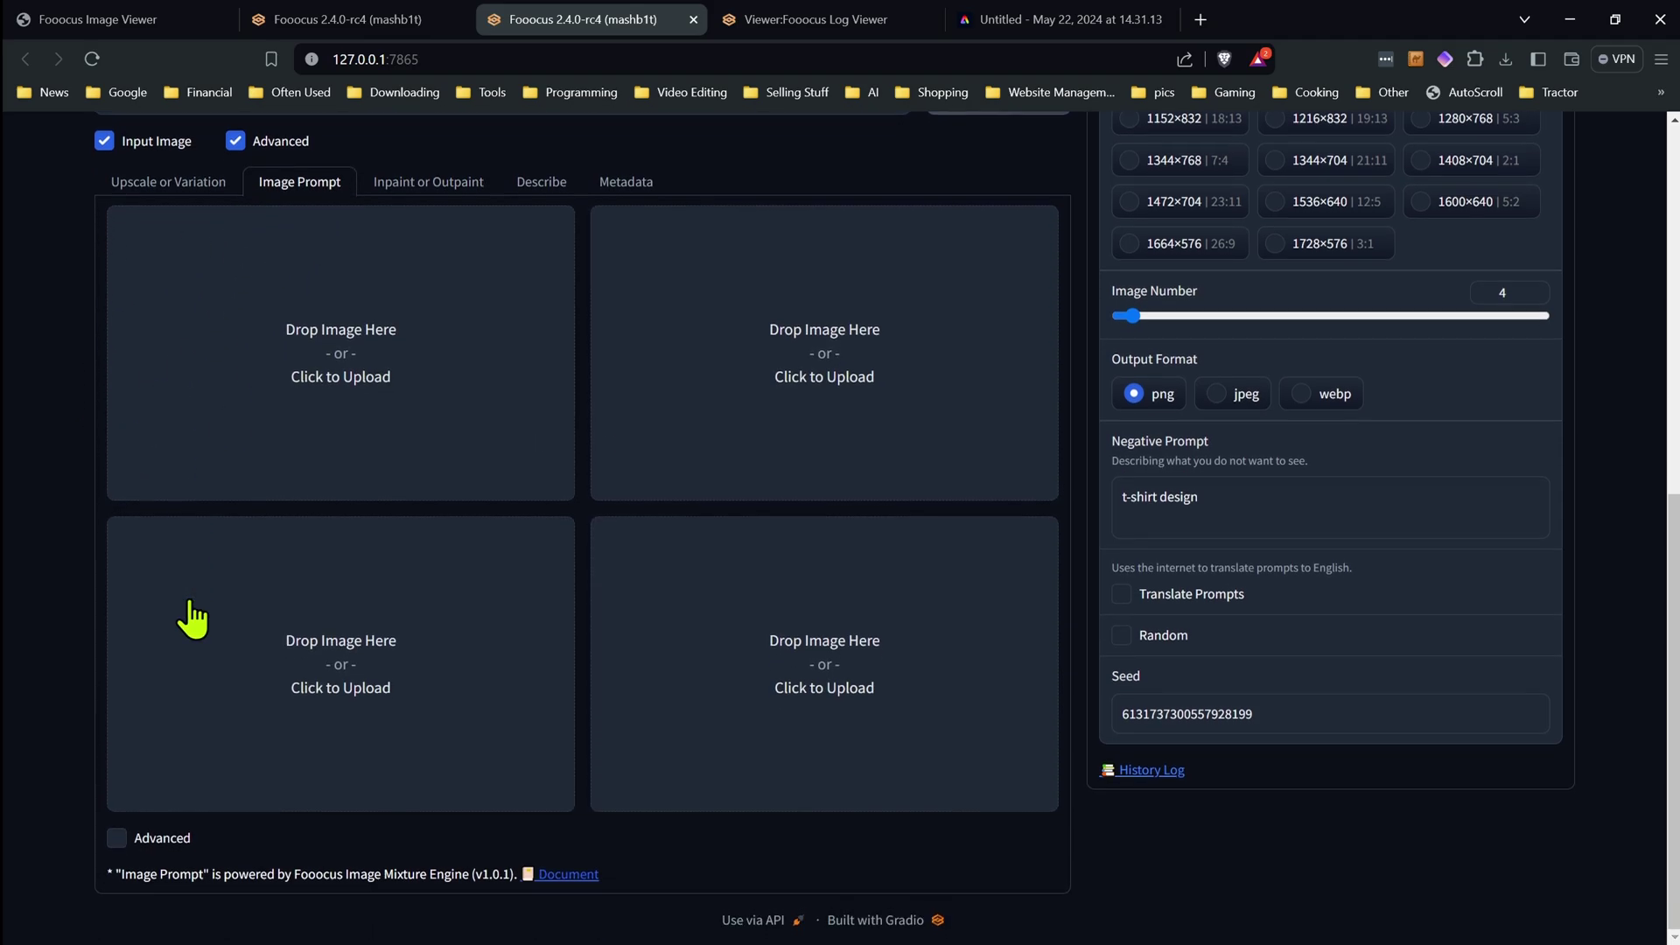
click(114, 833)
Enable Developer Debug Mode in the advanced generation settings
scroll(109, 700, up, 2)
scroll(472, 562, up, 6)
click(1347, 119)
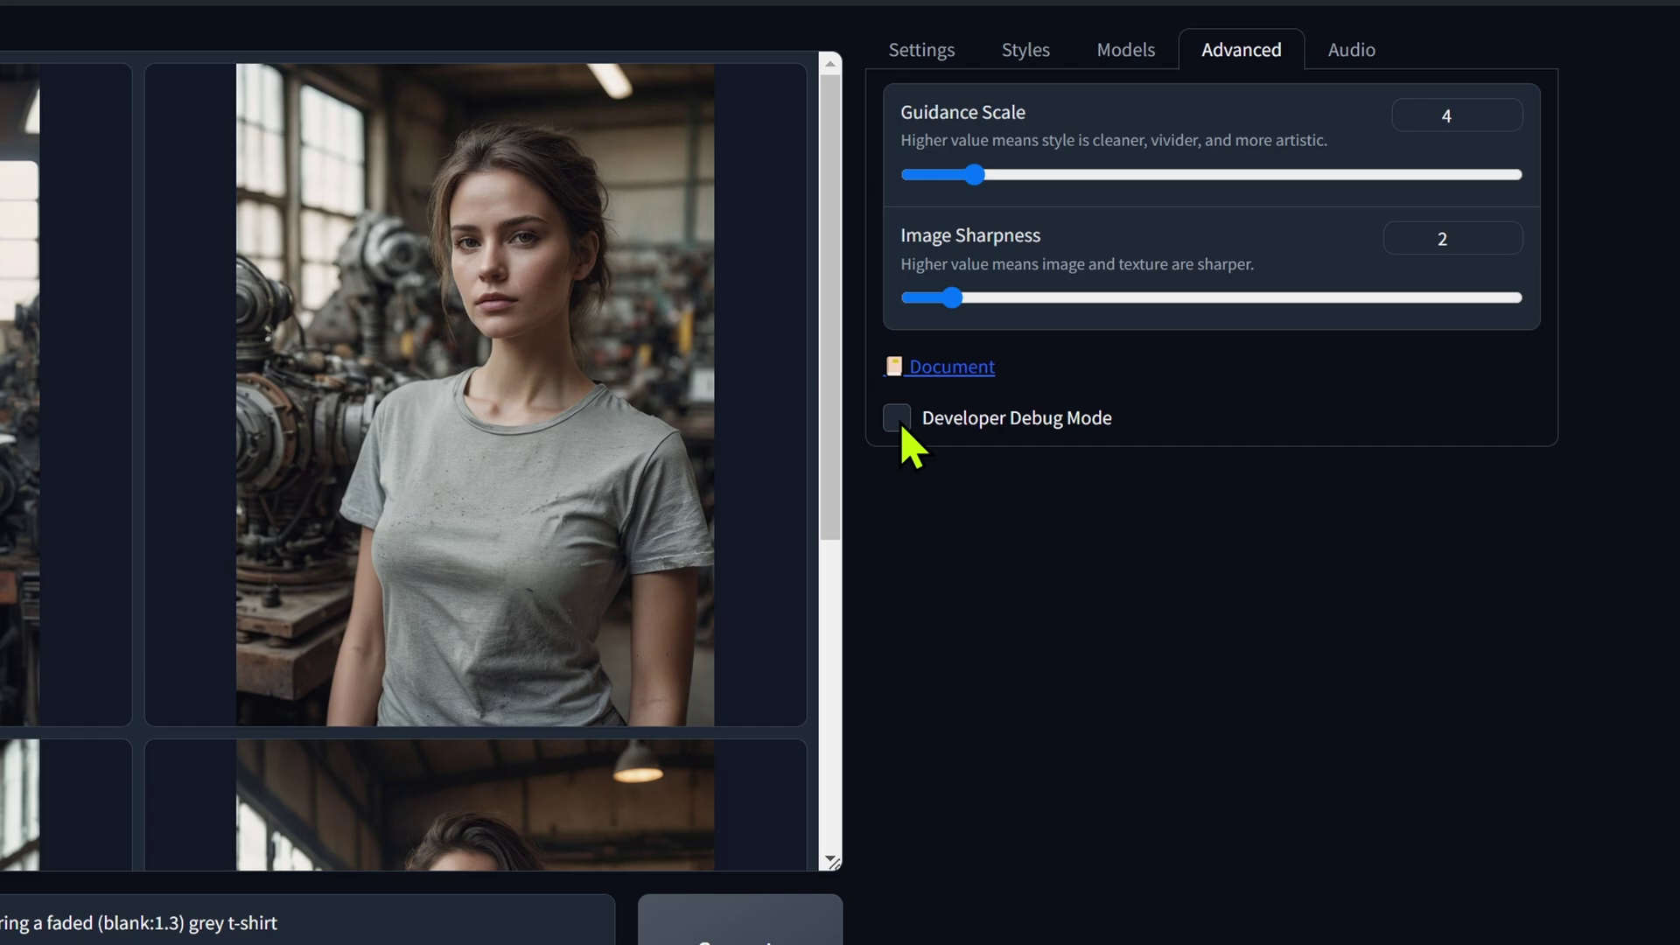
click(896, 418)
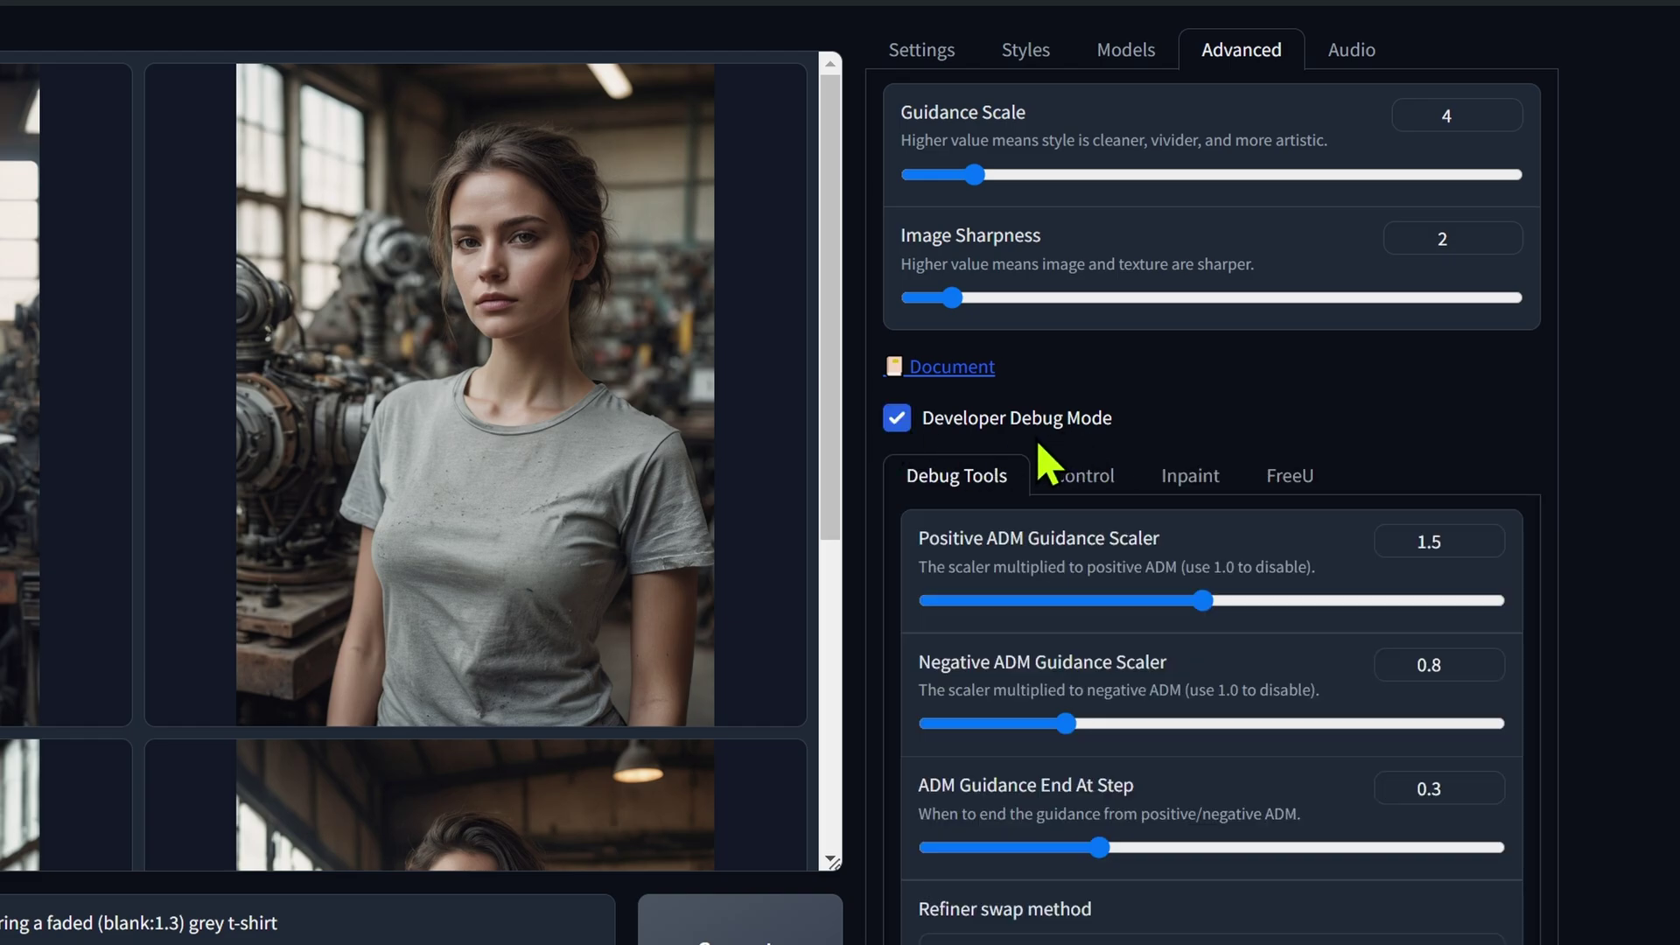
Turn on Mixing Image Prompt and Inpaint in the control settings and show the debug inpaint settings
click(1083, 479)
scroll(1063, 560, down, 2)
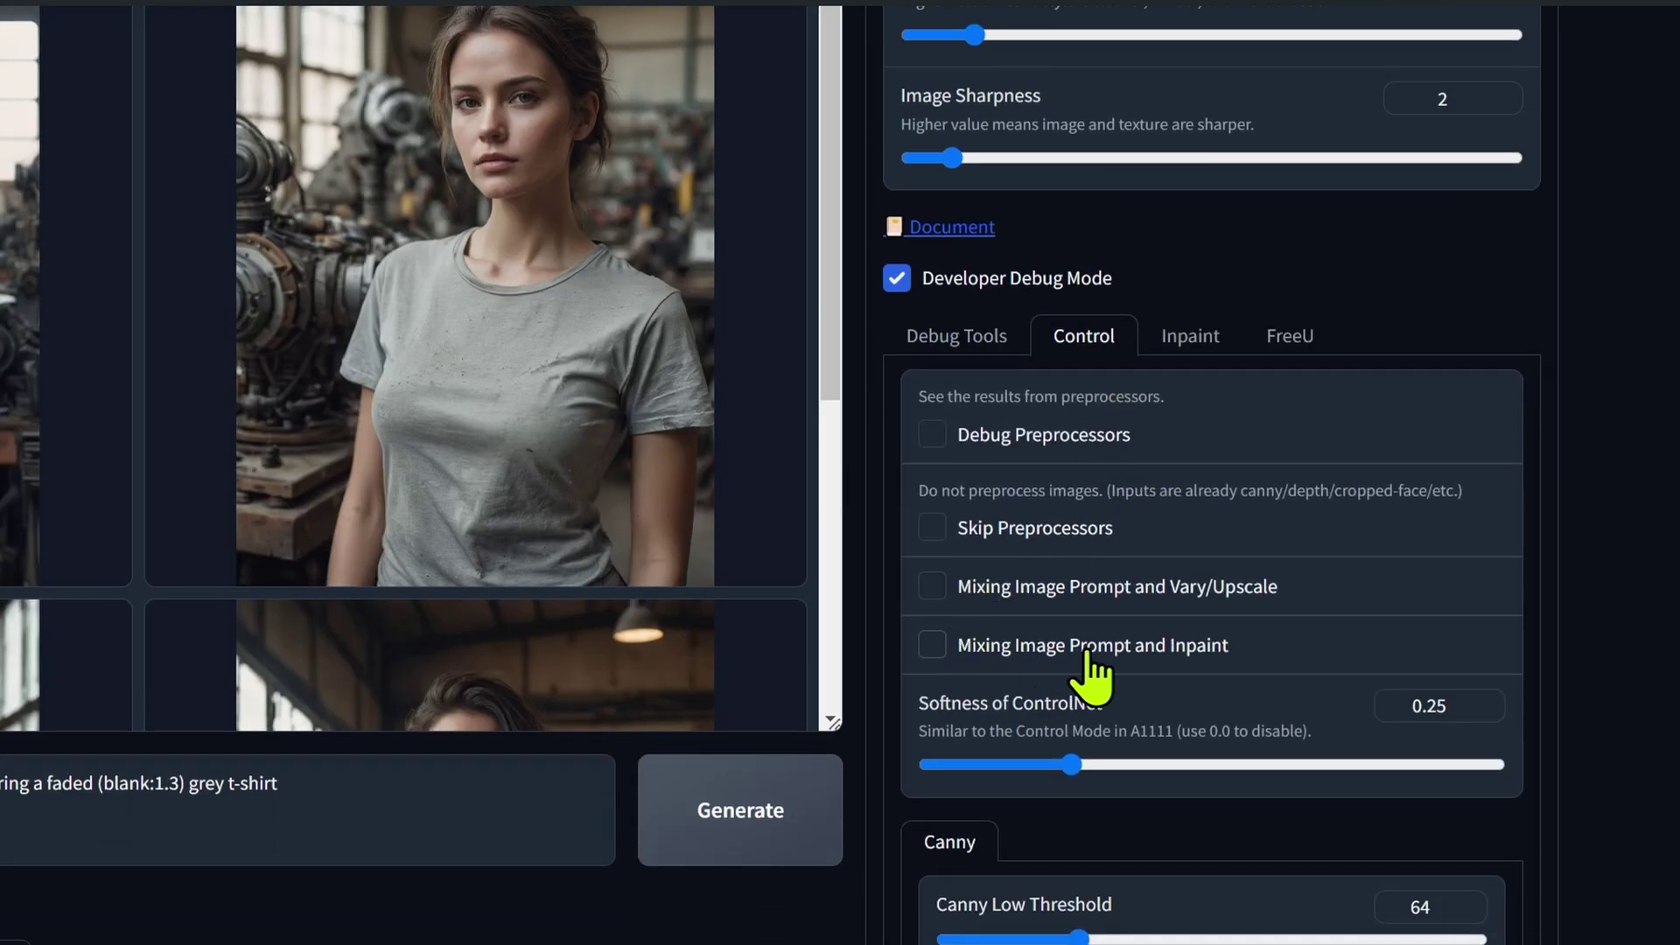
click(931, 648)
click(1207, 341)
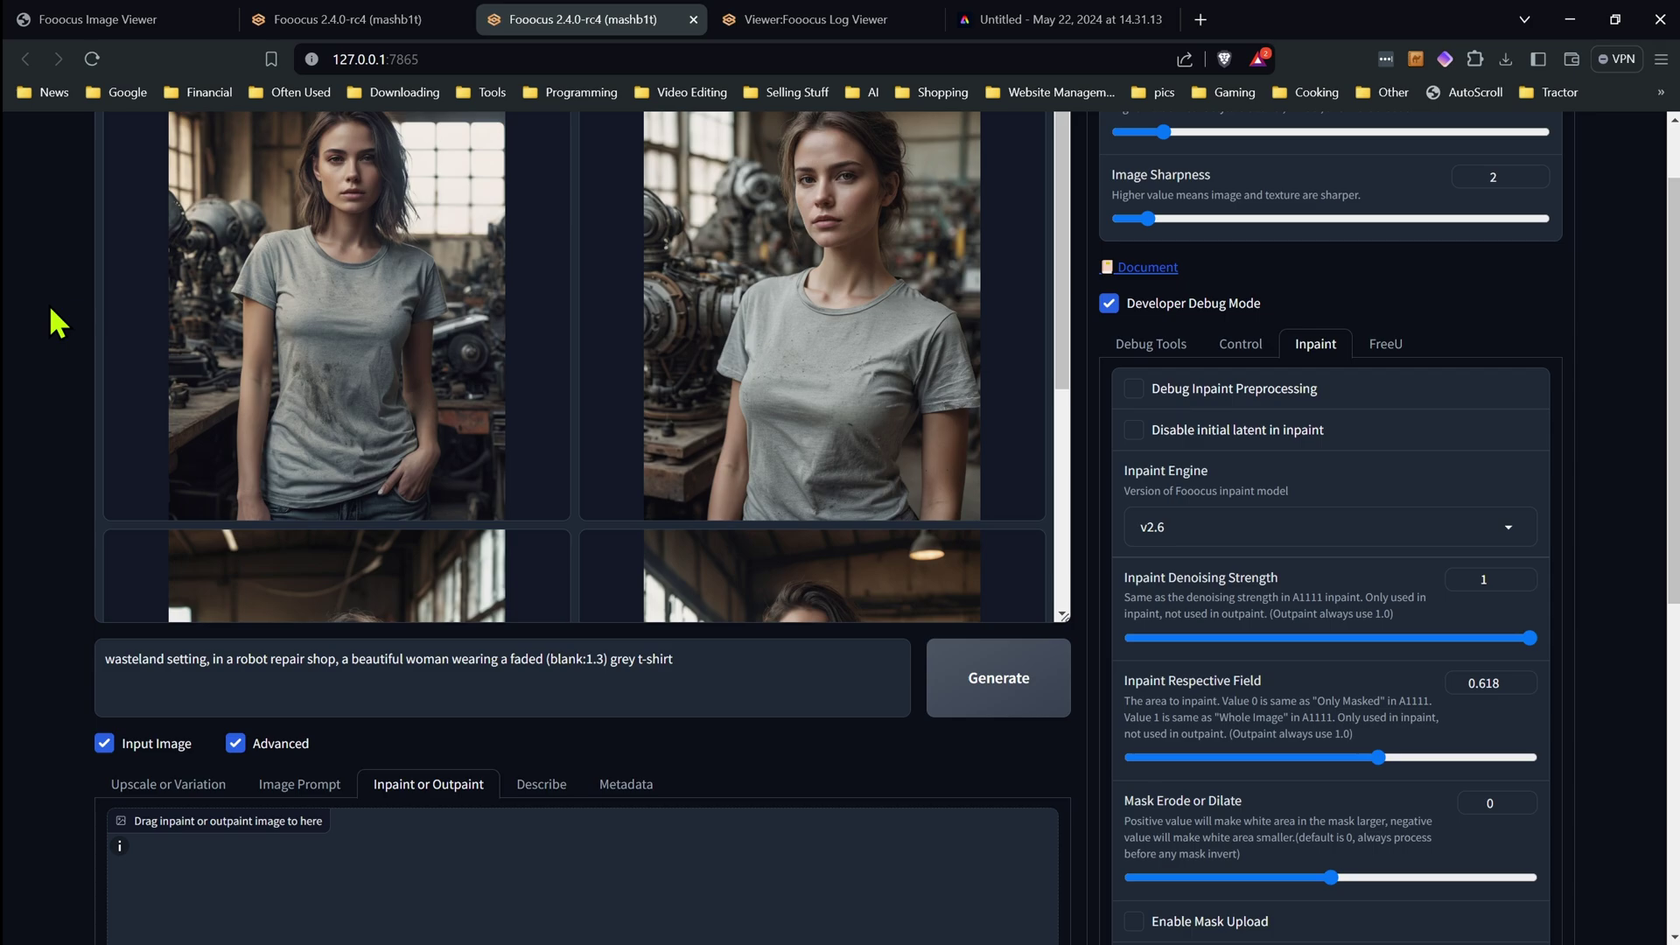
Load the generated image of the woman with arms at her sides, first in the second gallery row, as the inpaint image
scroll(393, 386, down, 5)
scroll(67, 487, down, 3)
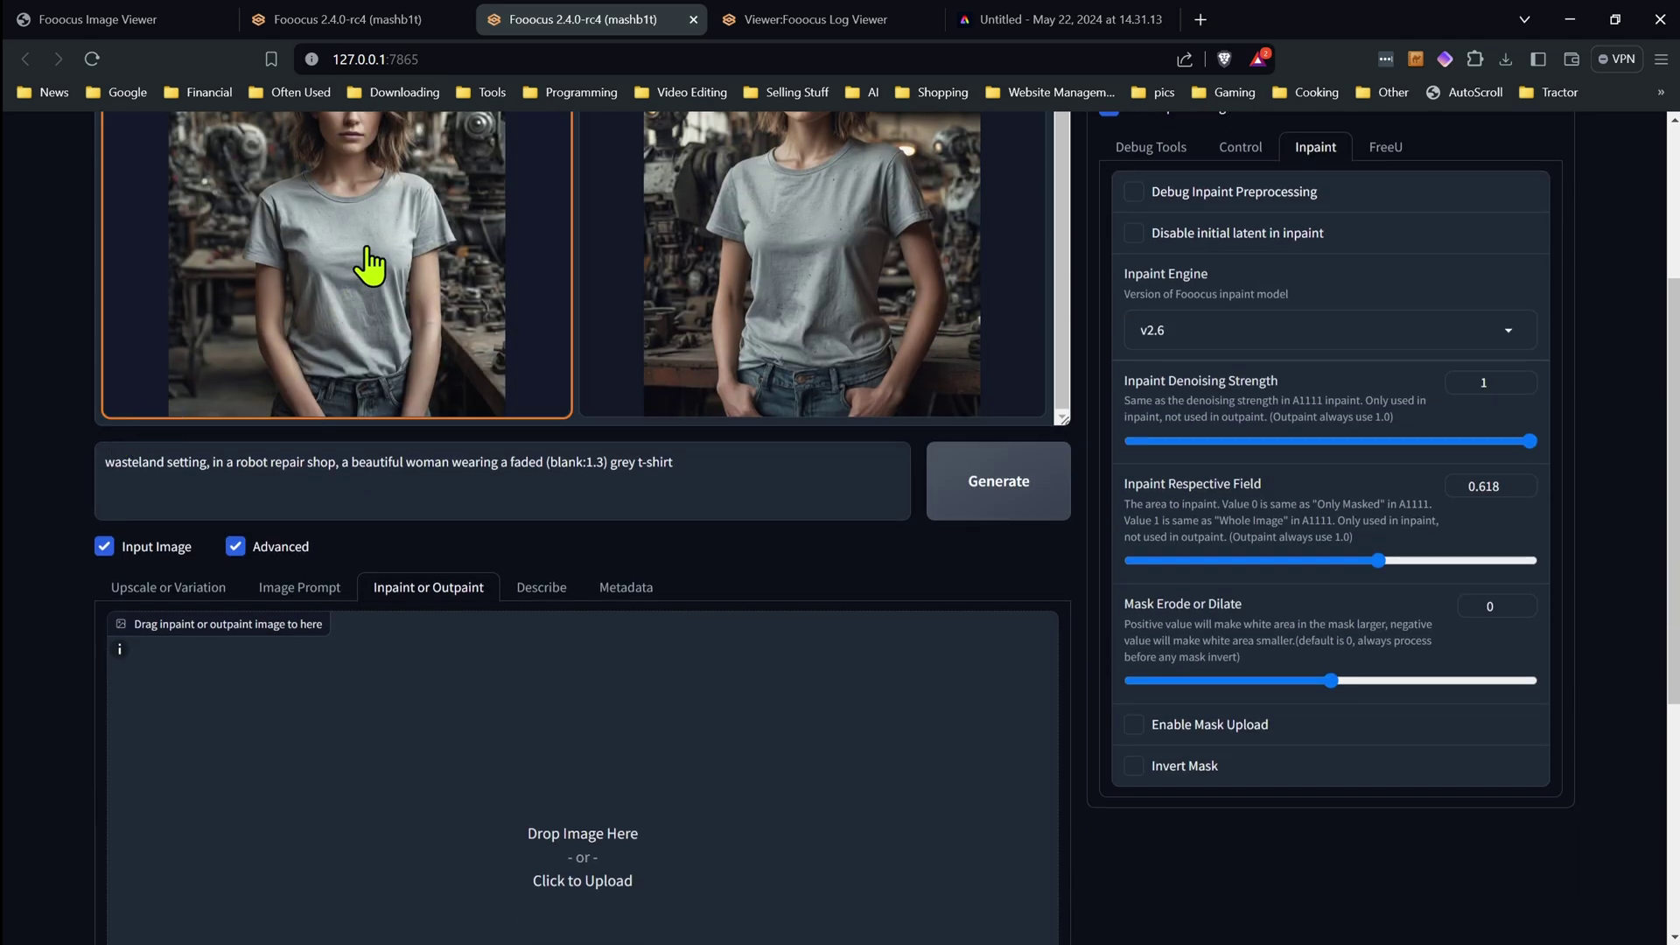
scroll(289, 306, up, 3)
scroll(61, 384, up, 1)
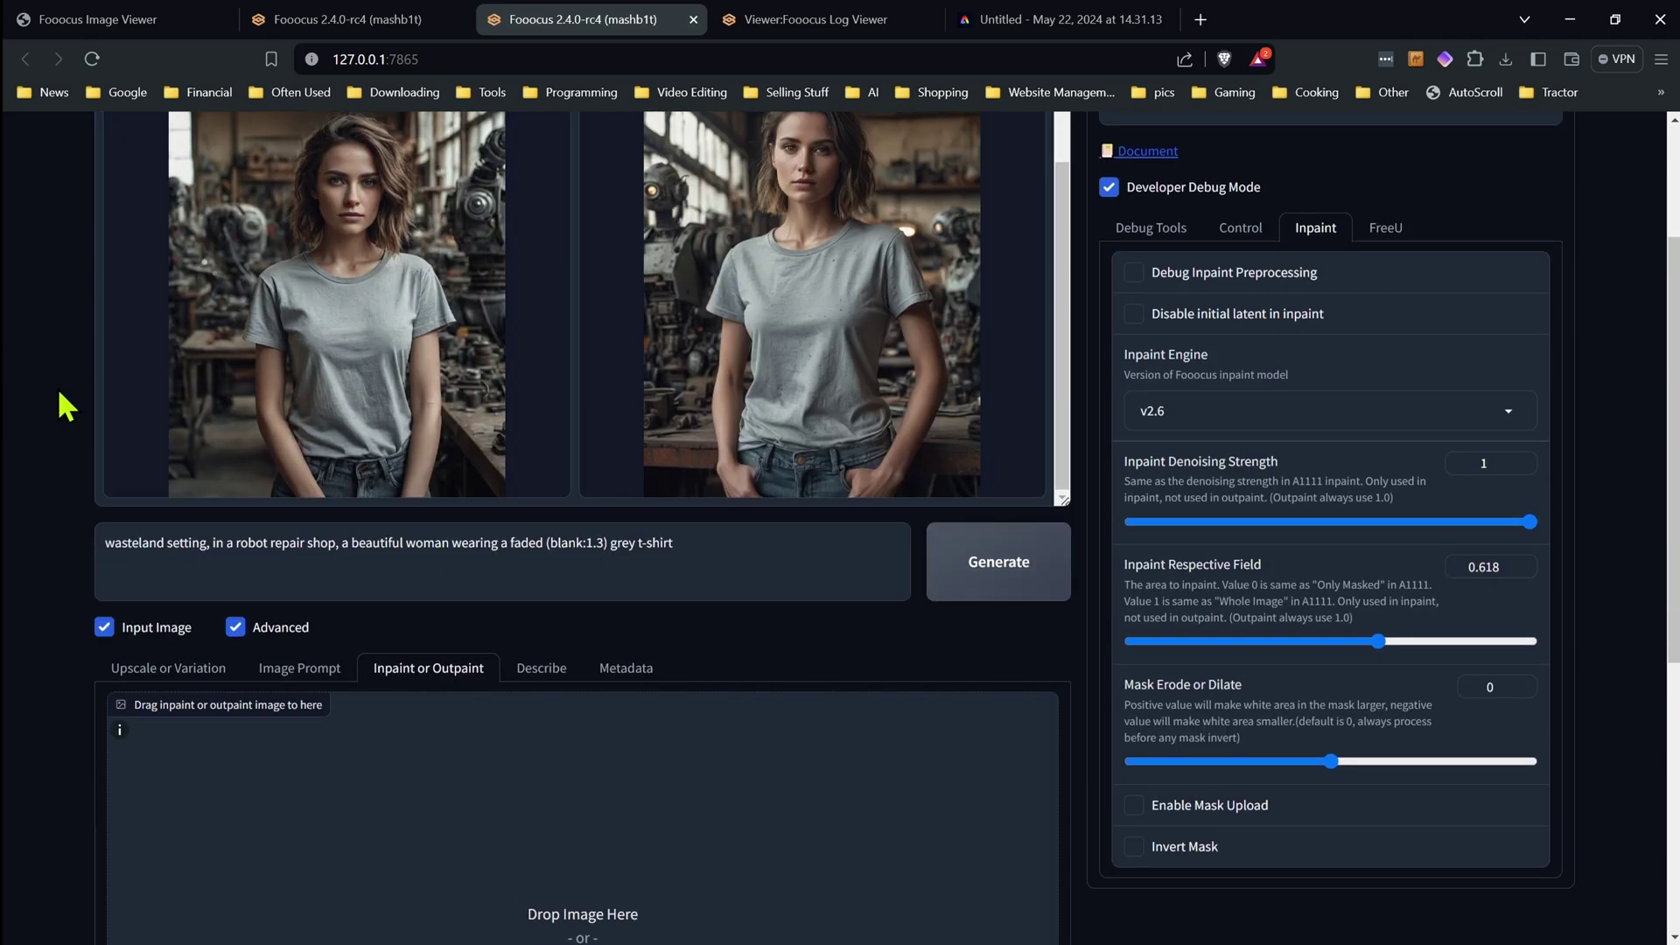
scroll(66, 405, down, 1)
drag(315, 214, 546, 818)
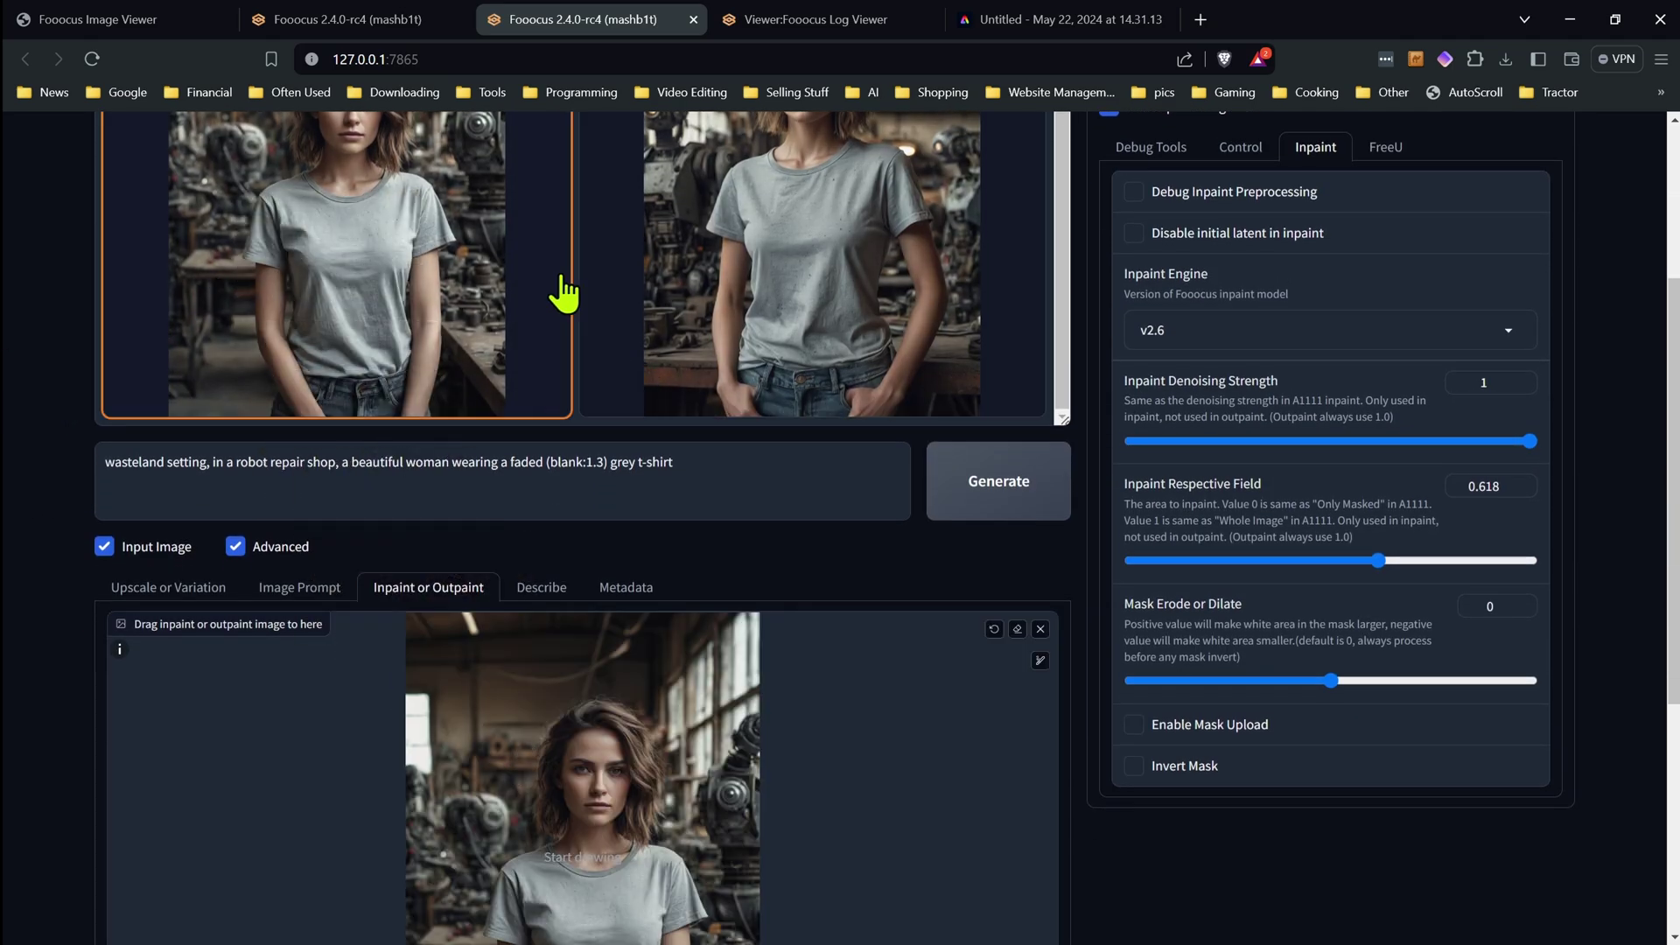
Adjust the mask brush size and paint an inpaint mask over the front of the woman's t-shirt
scroll(1205, 417, down, 5)
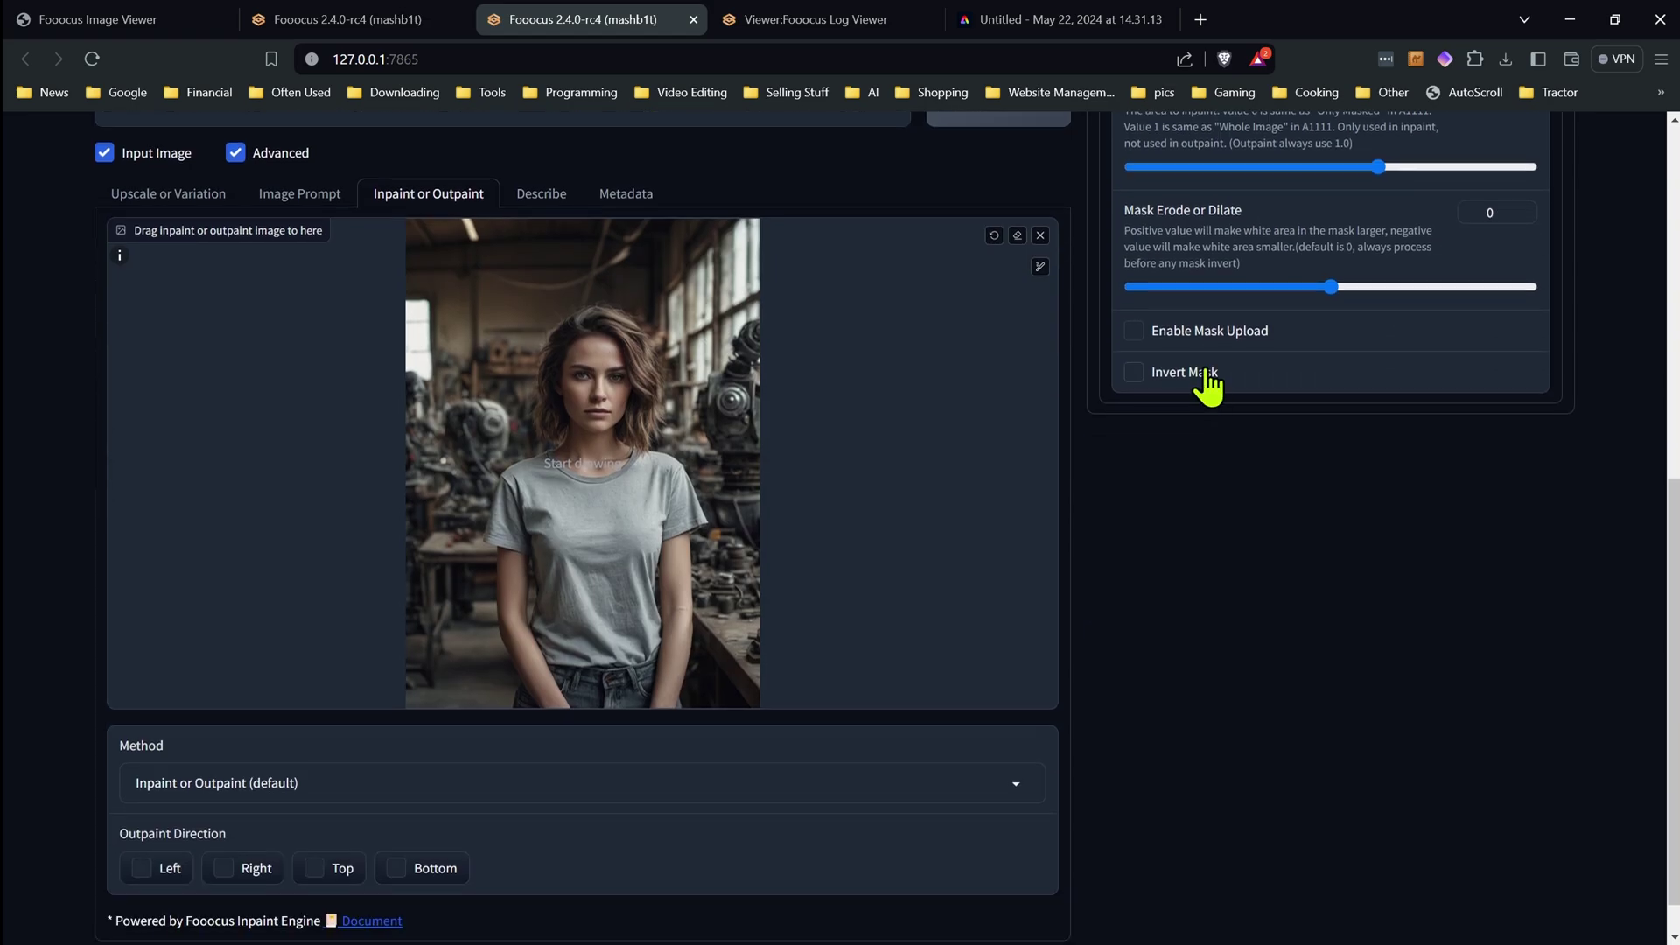
click(1040, 267)
drag(1002, 270, 1006, 288)
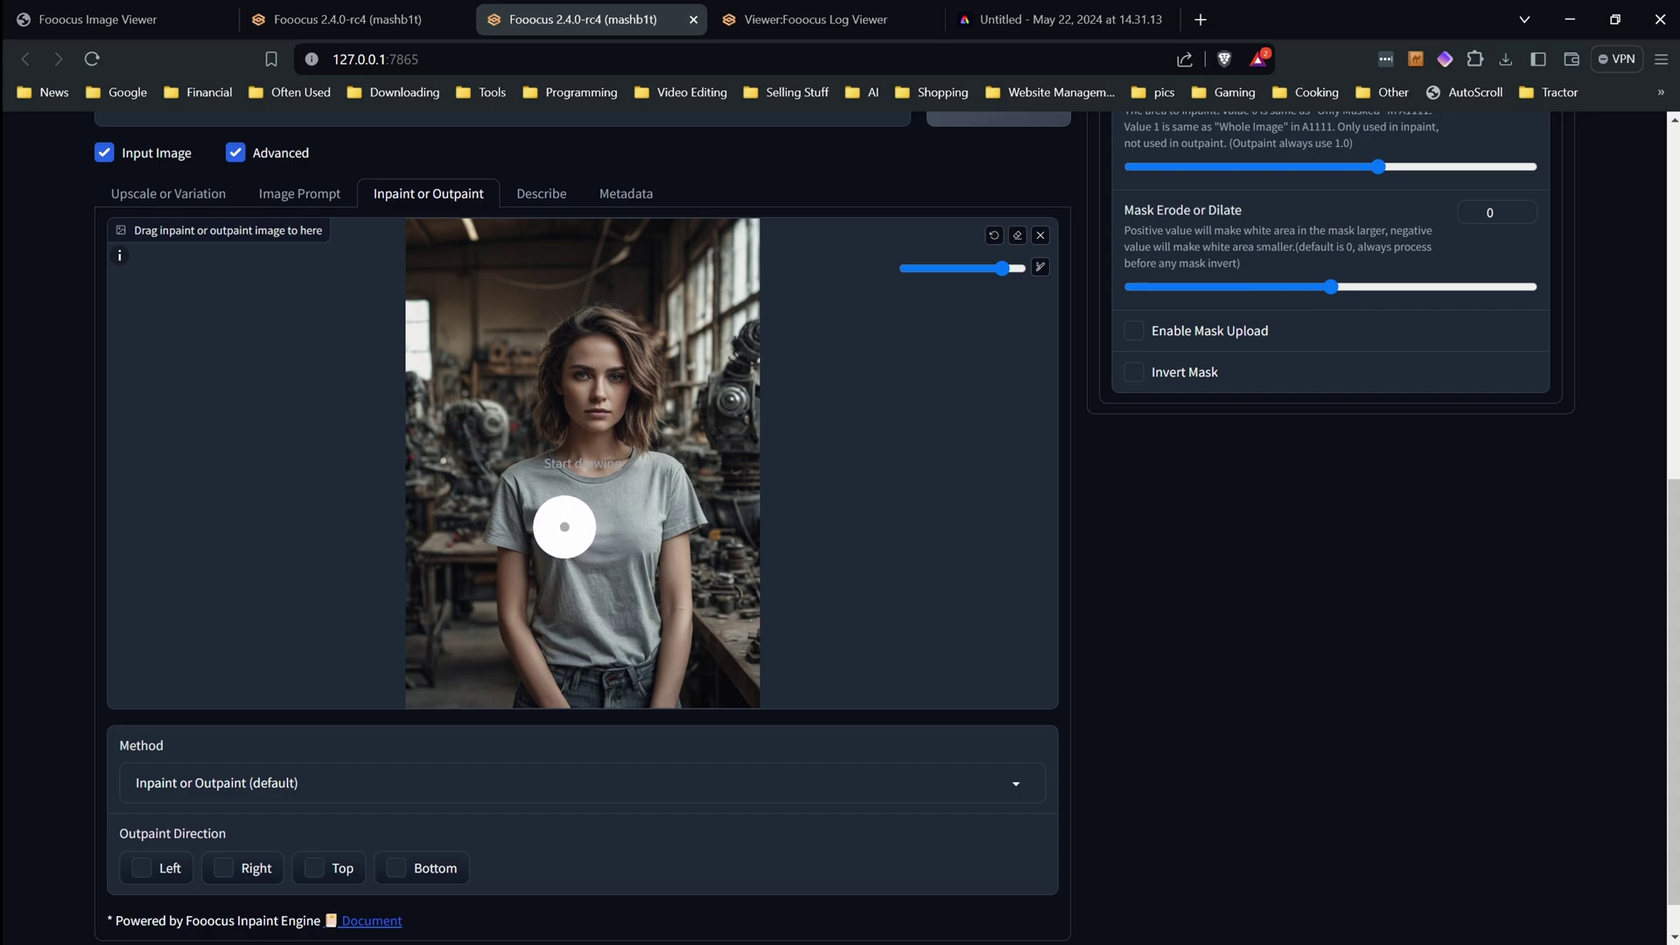
mouse_move(558, 524)
mouse_down()
mouse_move(638, 528)
mouse_move(636, 572)
mouse_move(579, 584)
mouse_move(550, 574)
mouse_move(559, 511)
mouse_move(592, 560)
mouse_up()
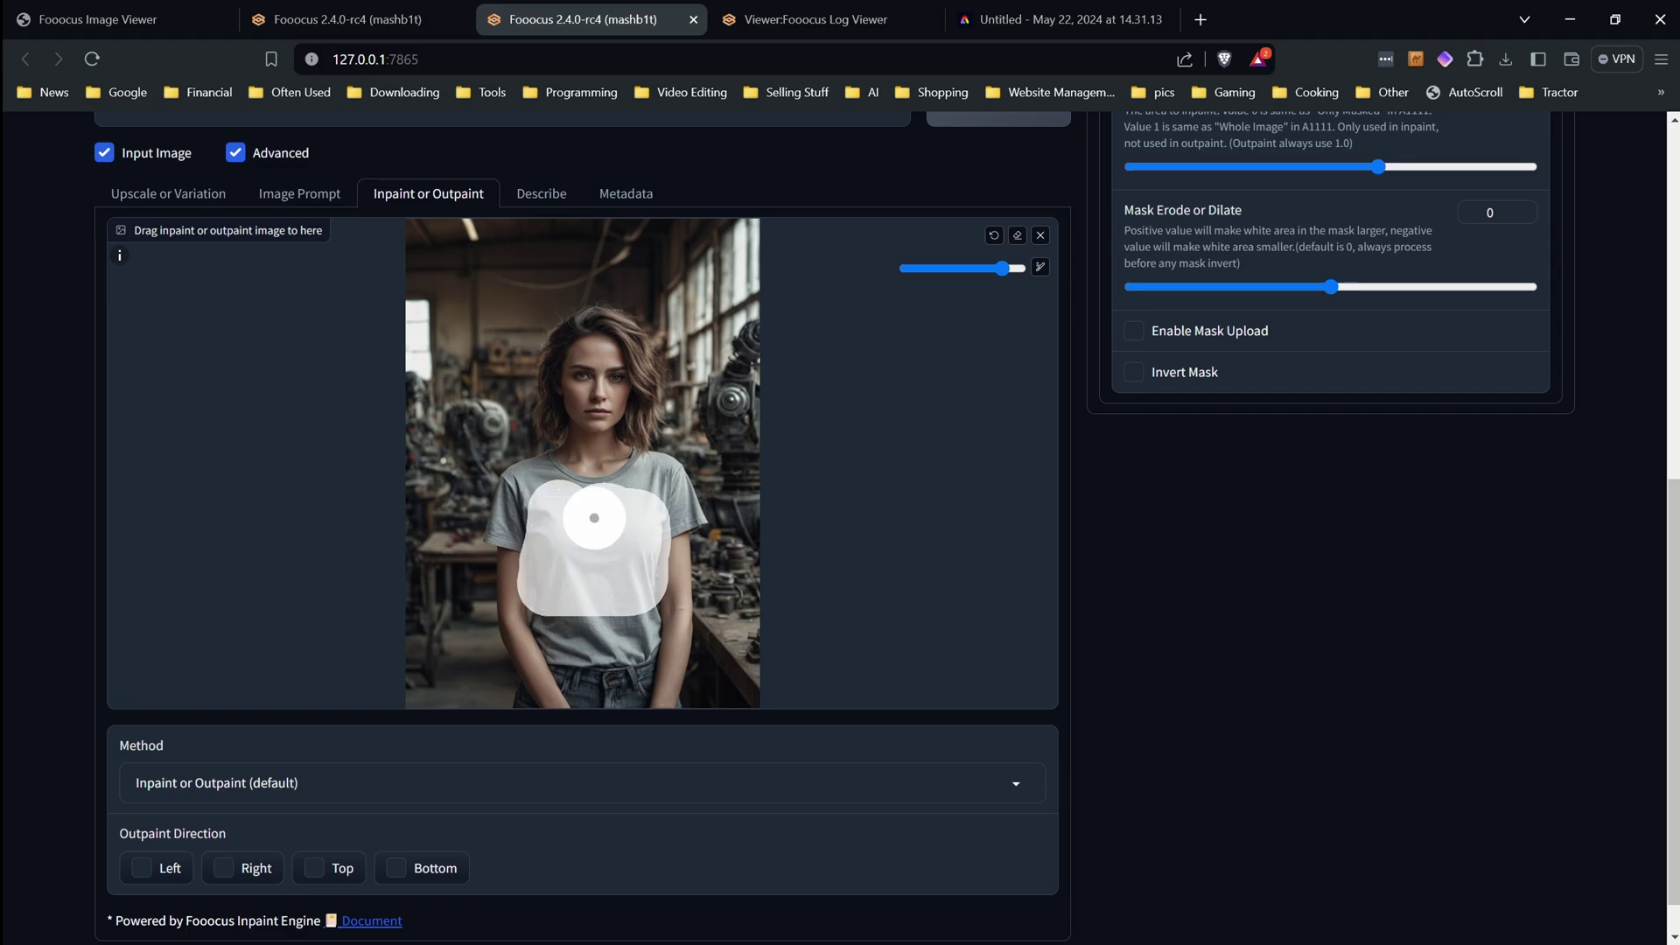
Replace the prompt with: a beautiful woman wearing a faded t-shirt, text on shirt "Wasteland Toaster Repair" over a robot
scroll(1132, 459, up, 5)
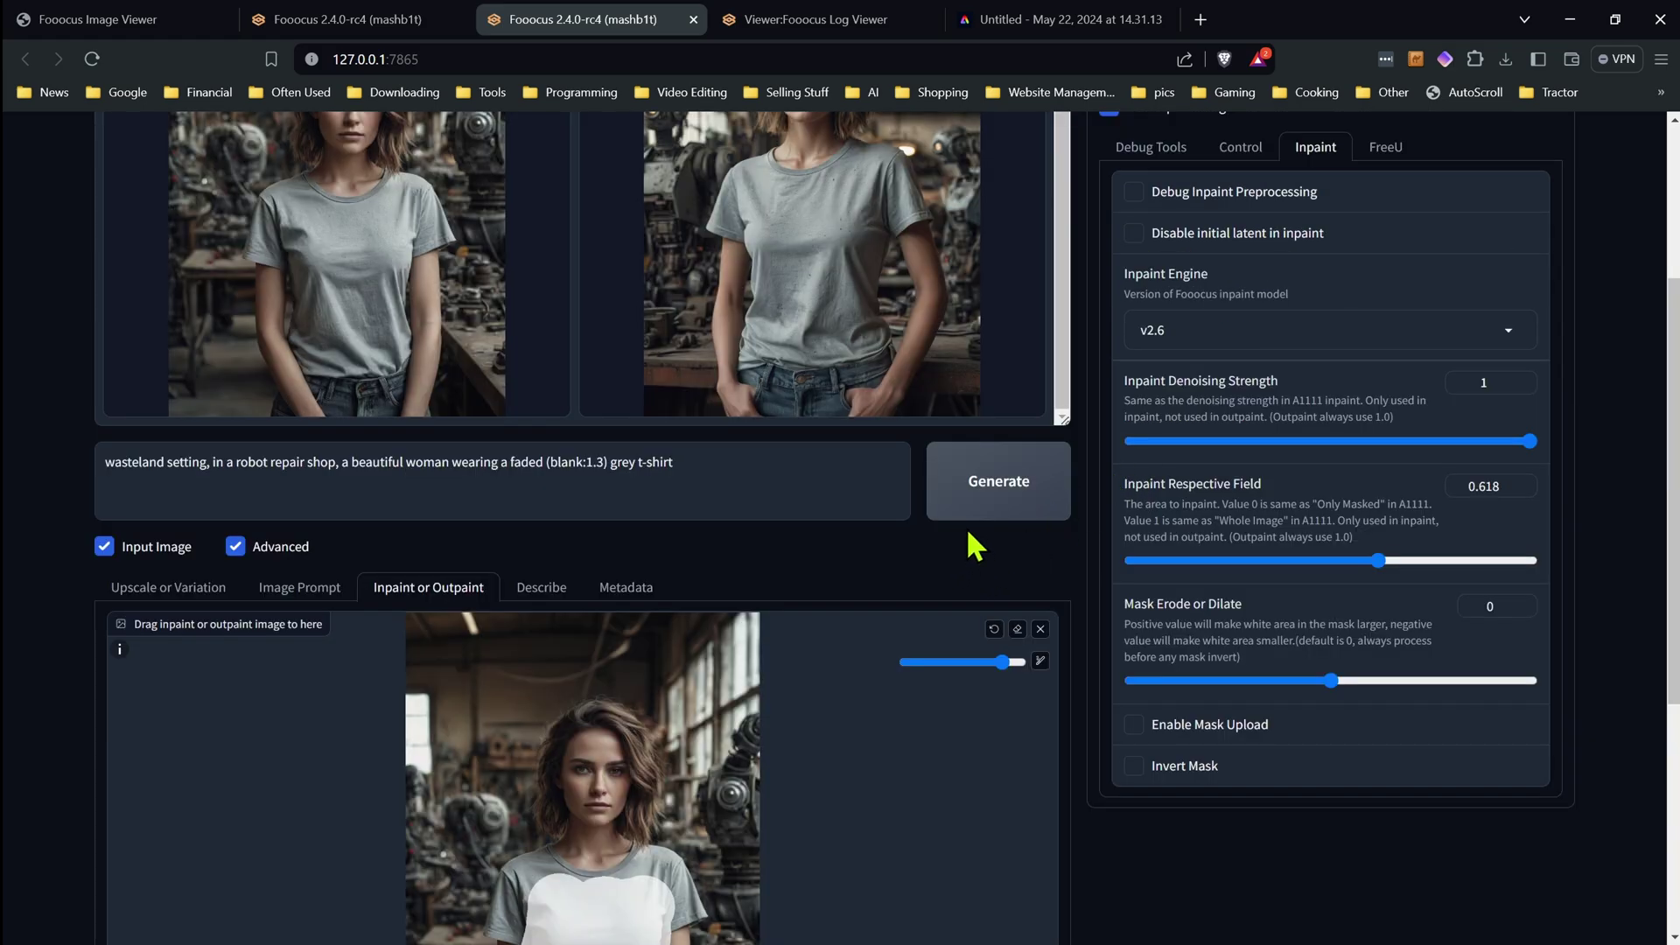
drag(105, 462, 337, 513)
key(BackSpace)
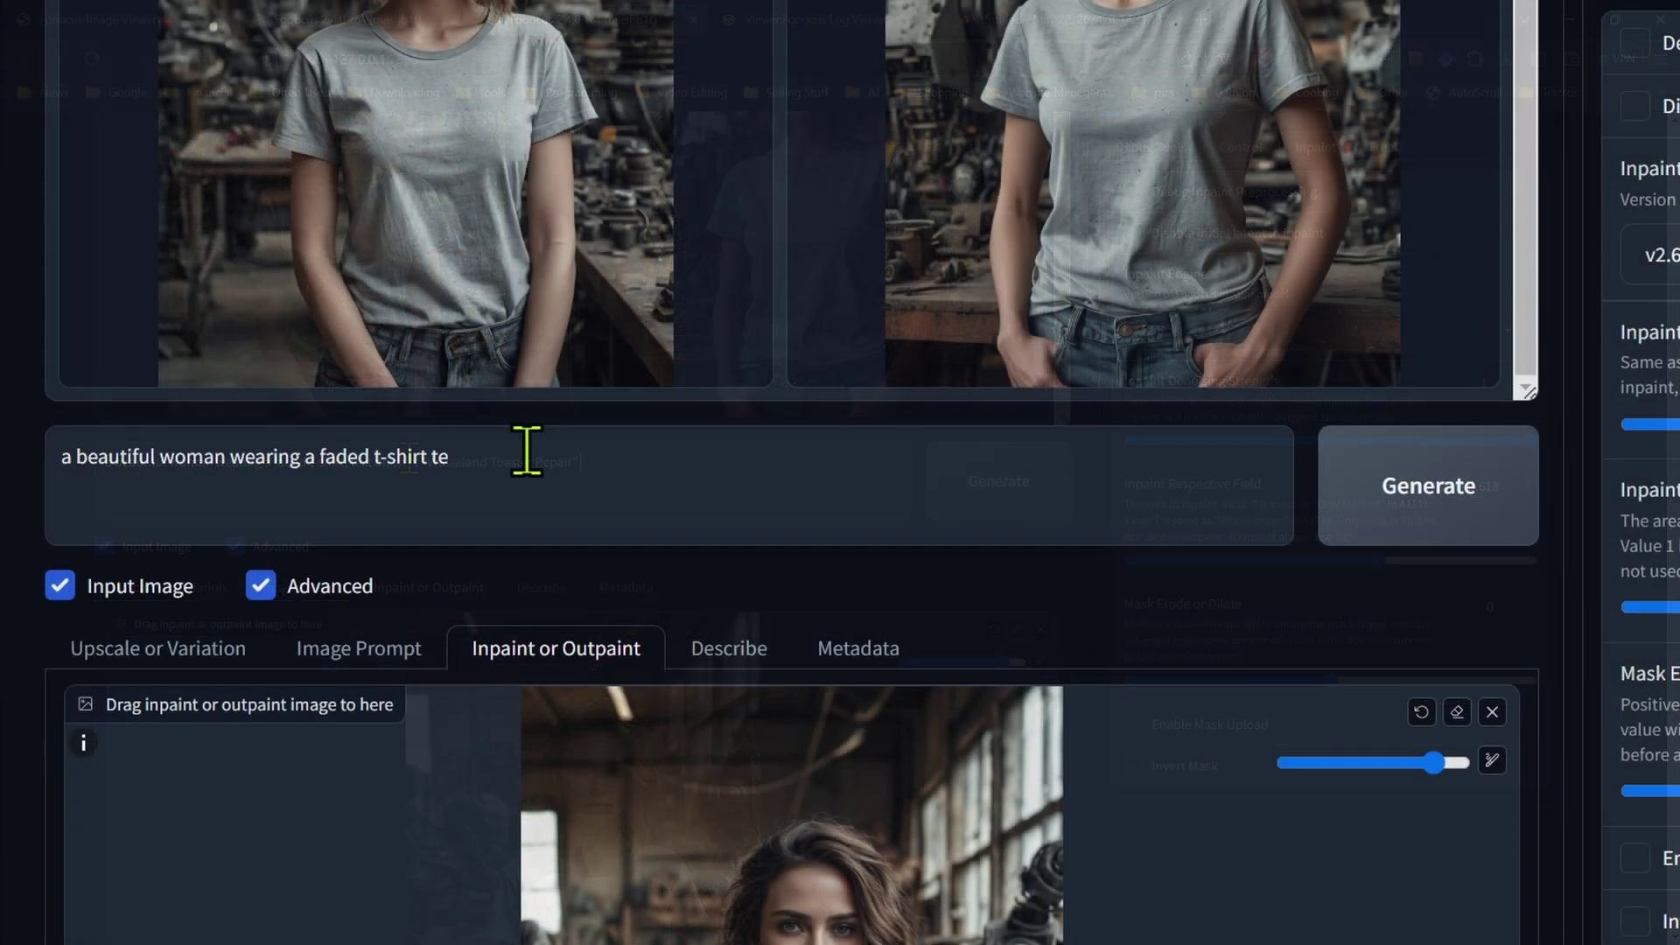
key(BackSpace)
key(BackSpace)
text(, text o)
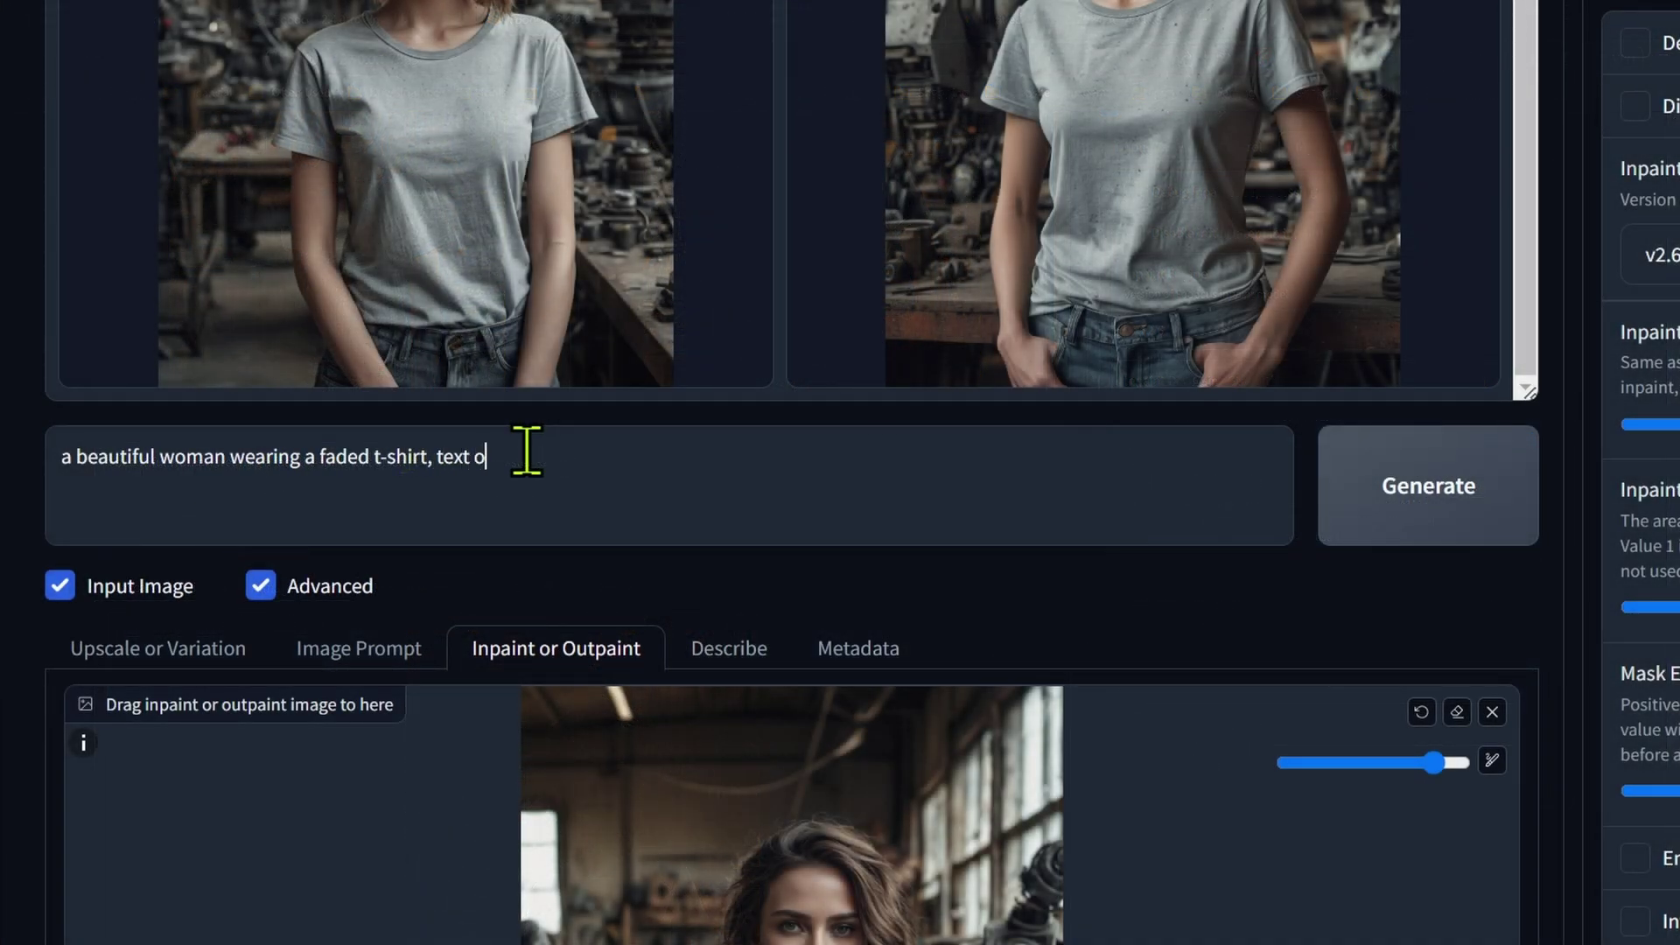
text(n shirt "Wasteland Toaster Repai)
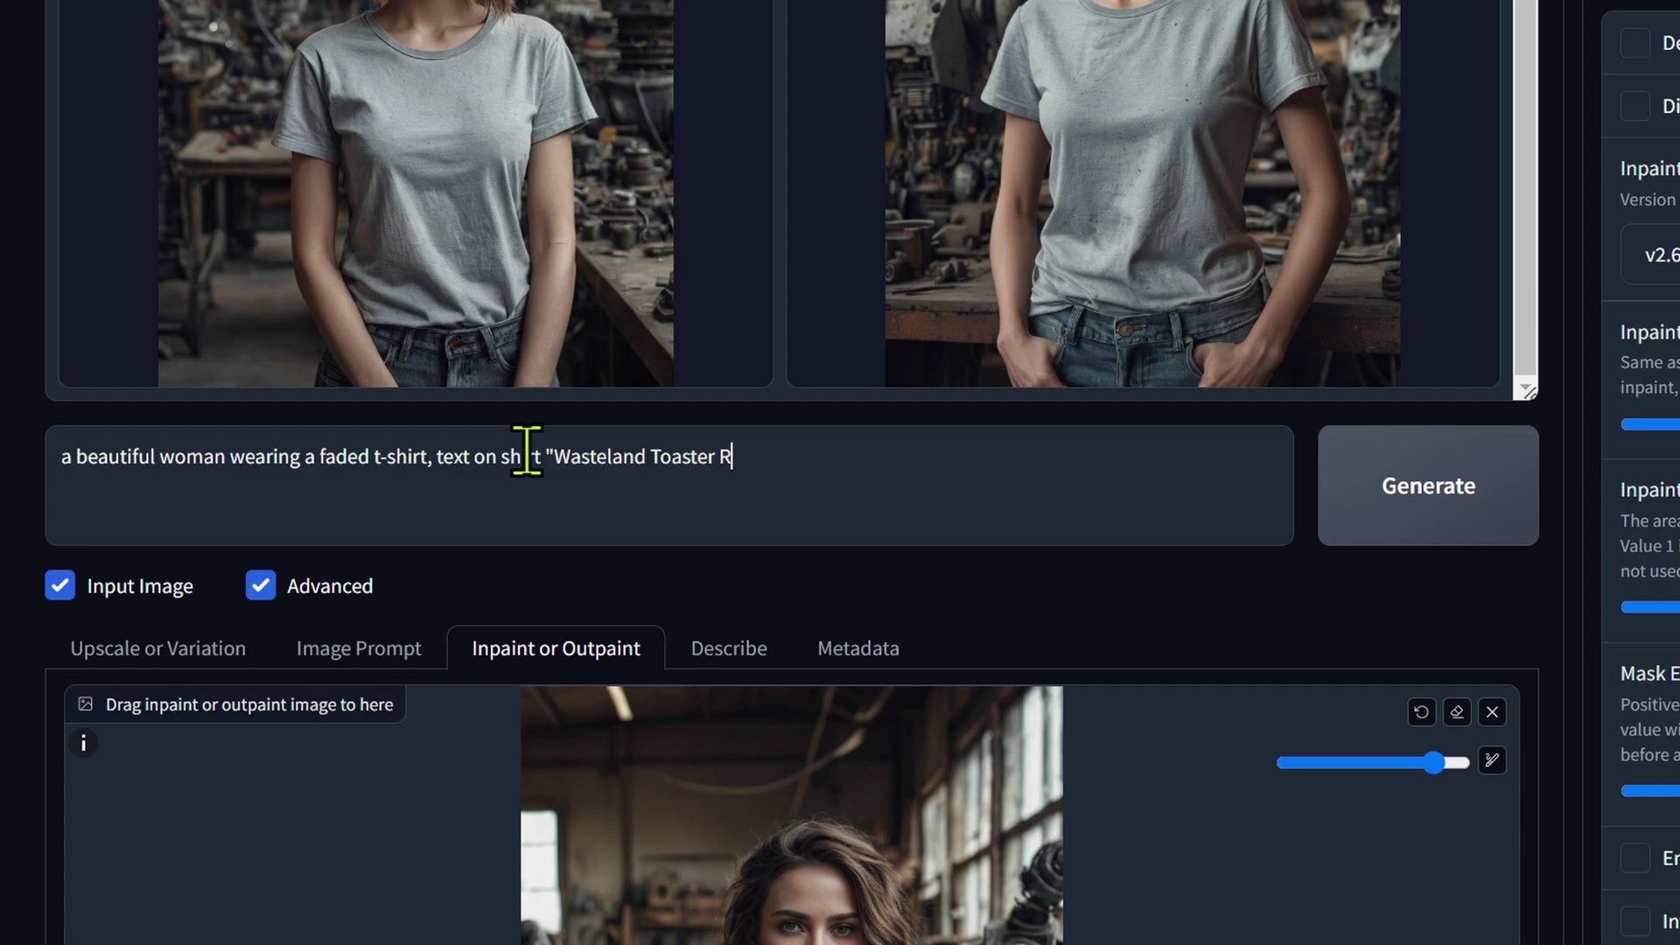
text(r")
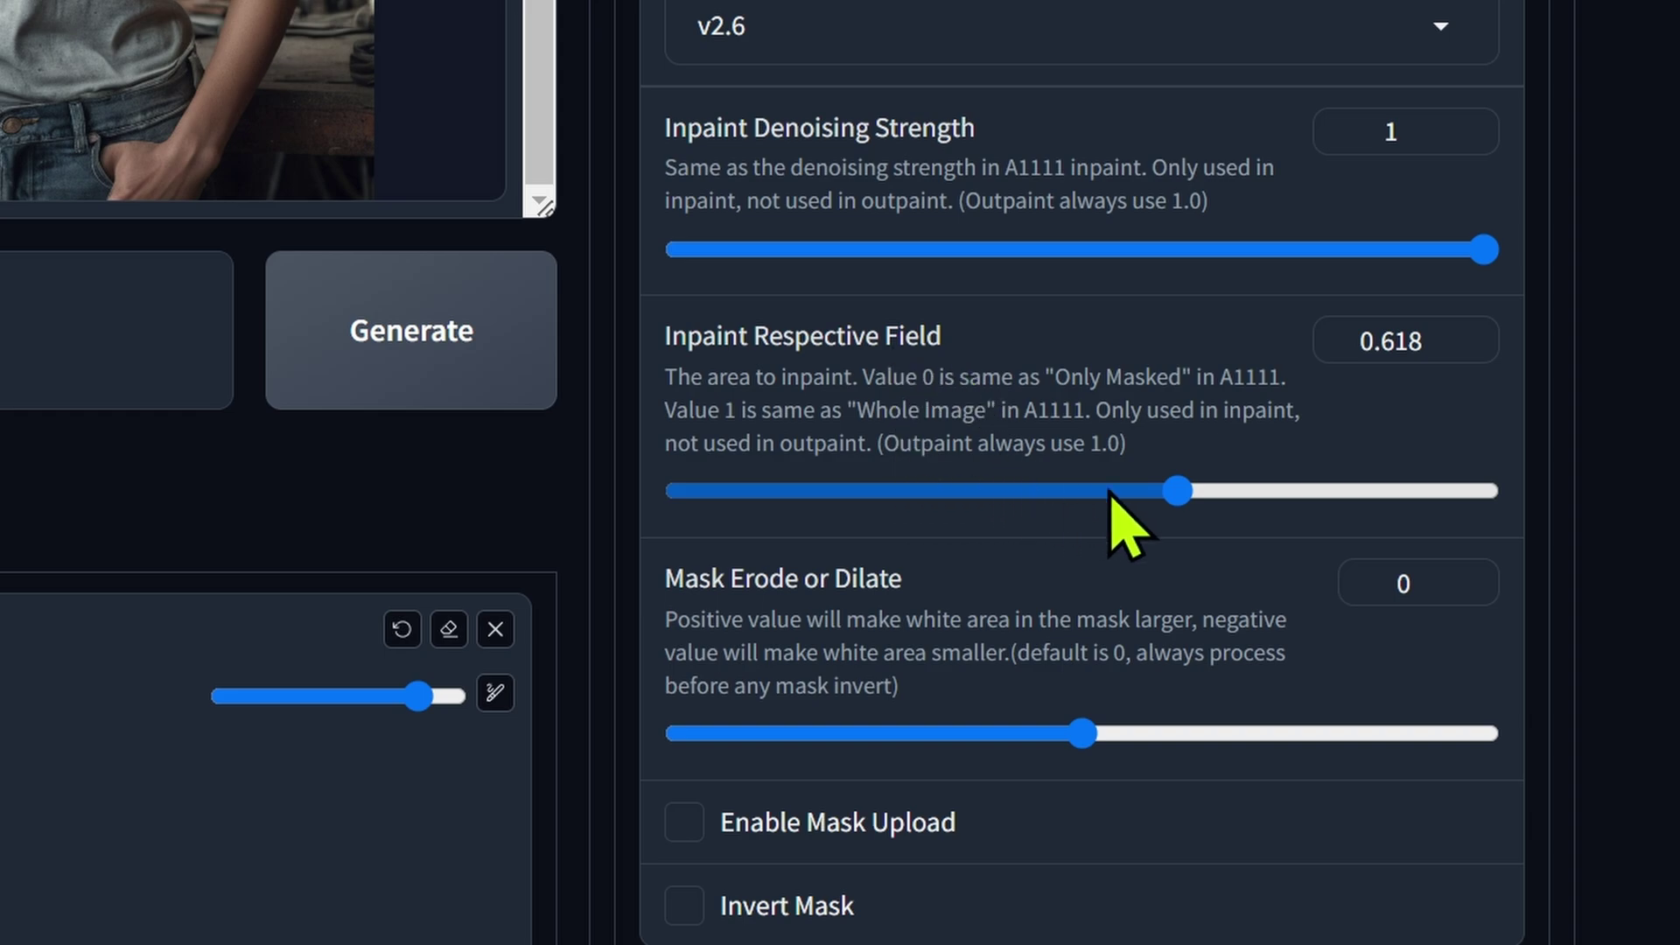
Set the Inpaint Respective Field to 0.205 so that inpainting works closely around the masked shirt area
drag(1177, 491, 1667, 539)
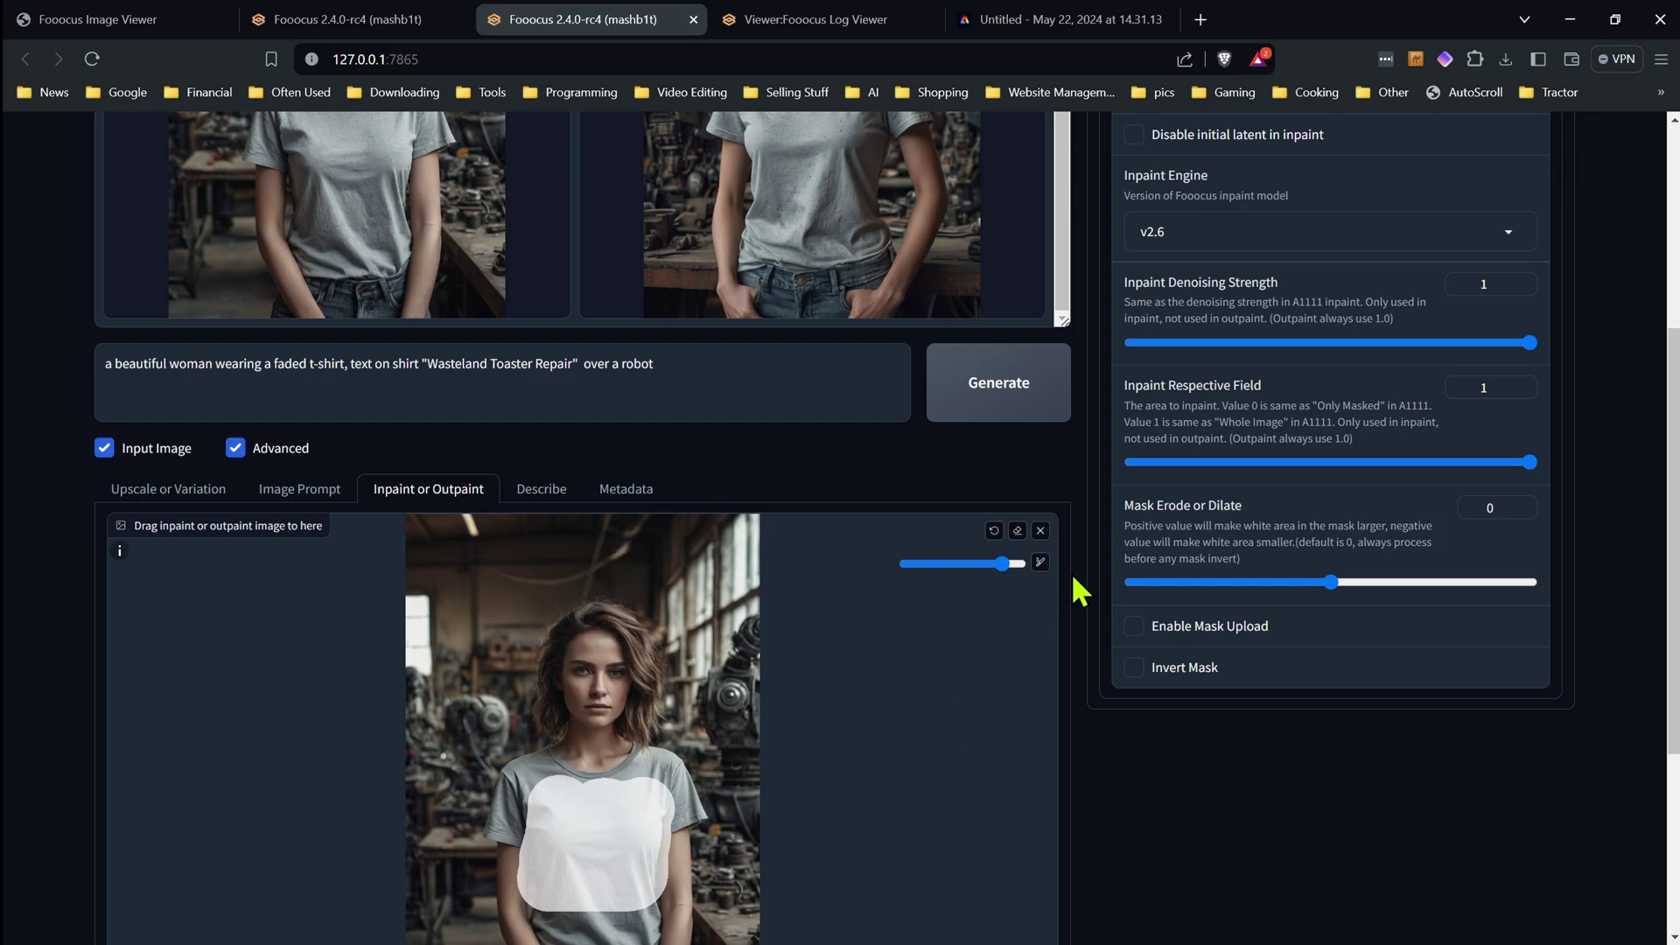
drag(1520, 461, 1189, 464)
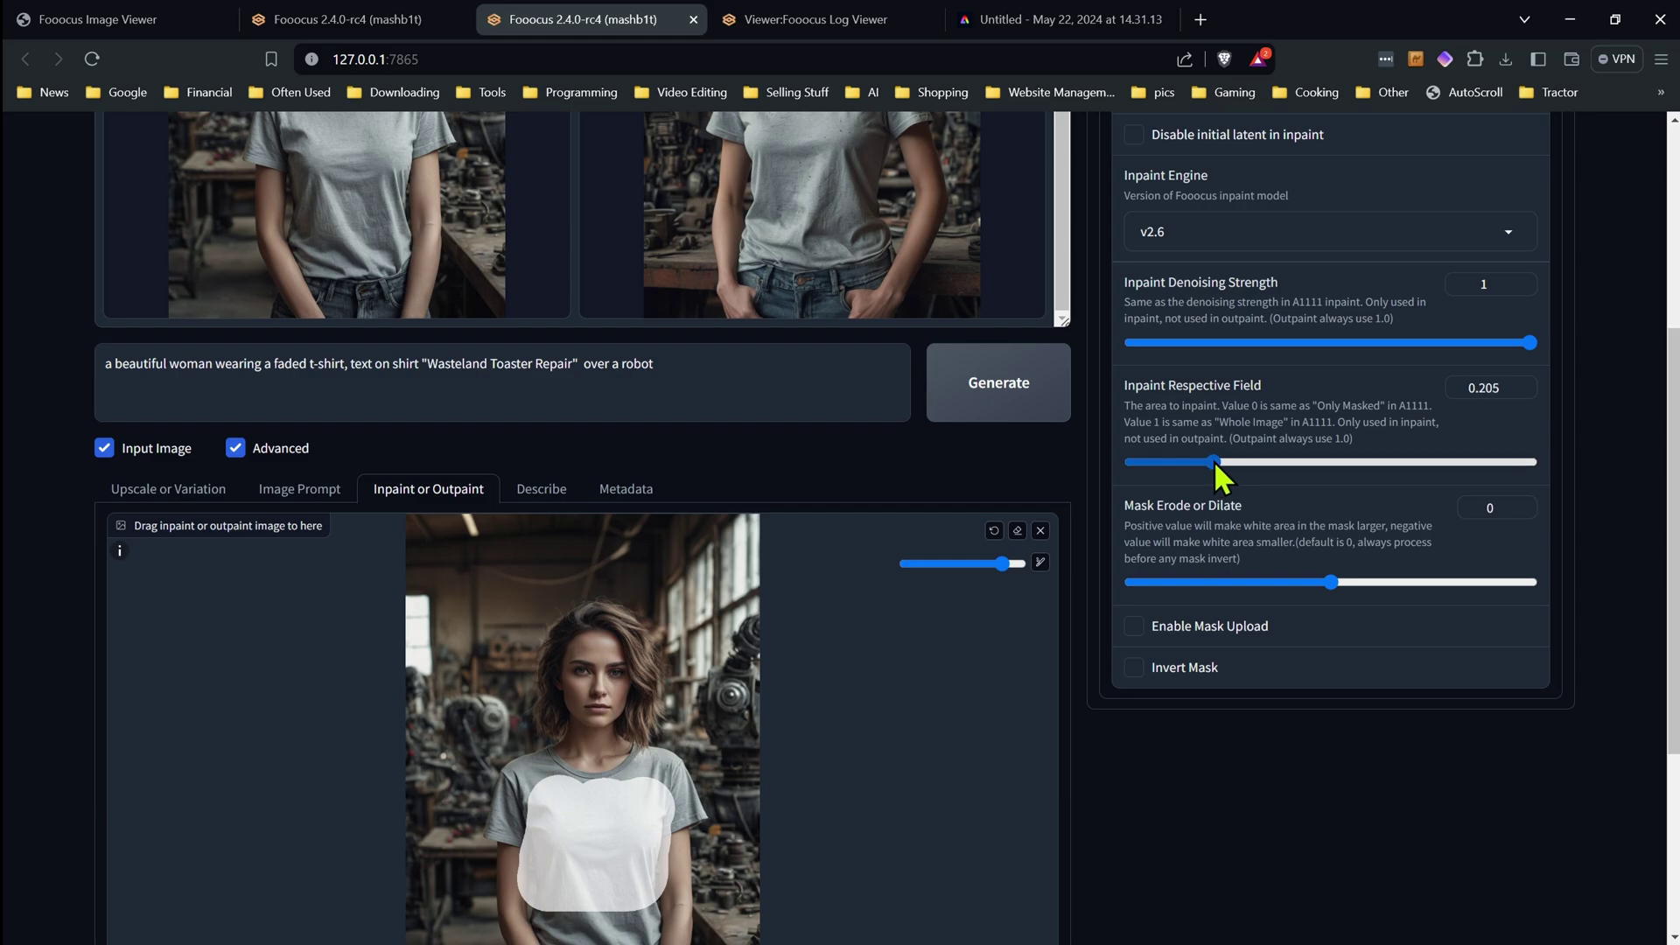
scroll(1225, 459, down, 2)
scroll(1225, 458, up, 2)
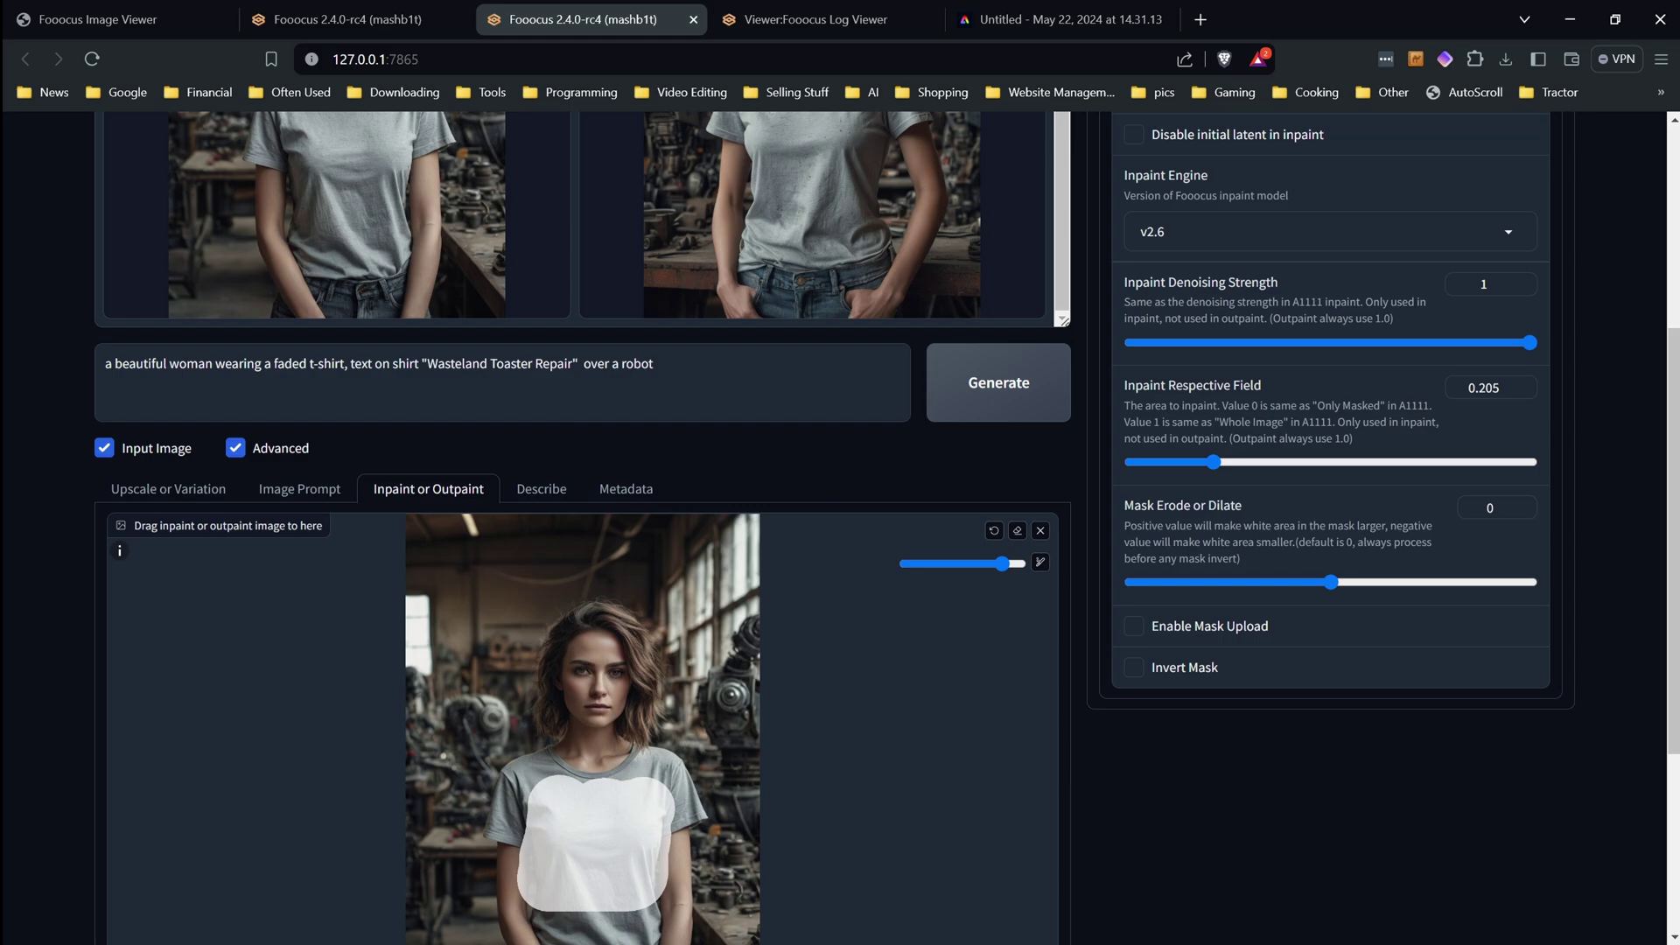
Bring up the Fooocus console window, move it clear of the Generate button, and start generating the inpainted images
key(alt+Tab)
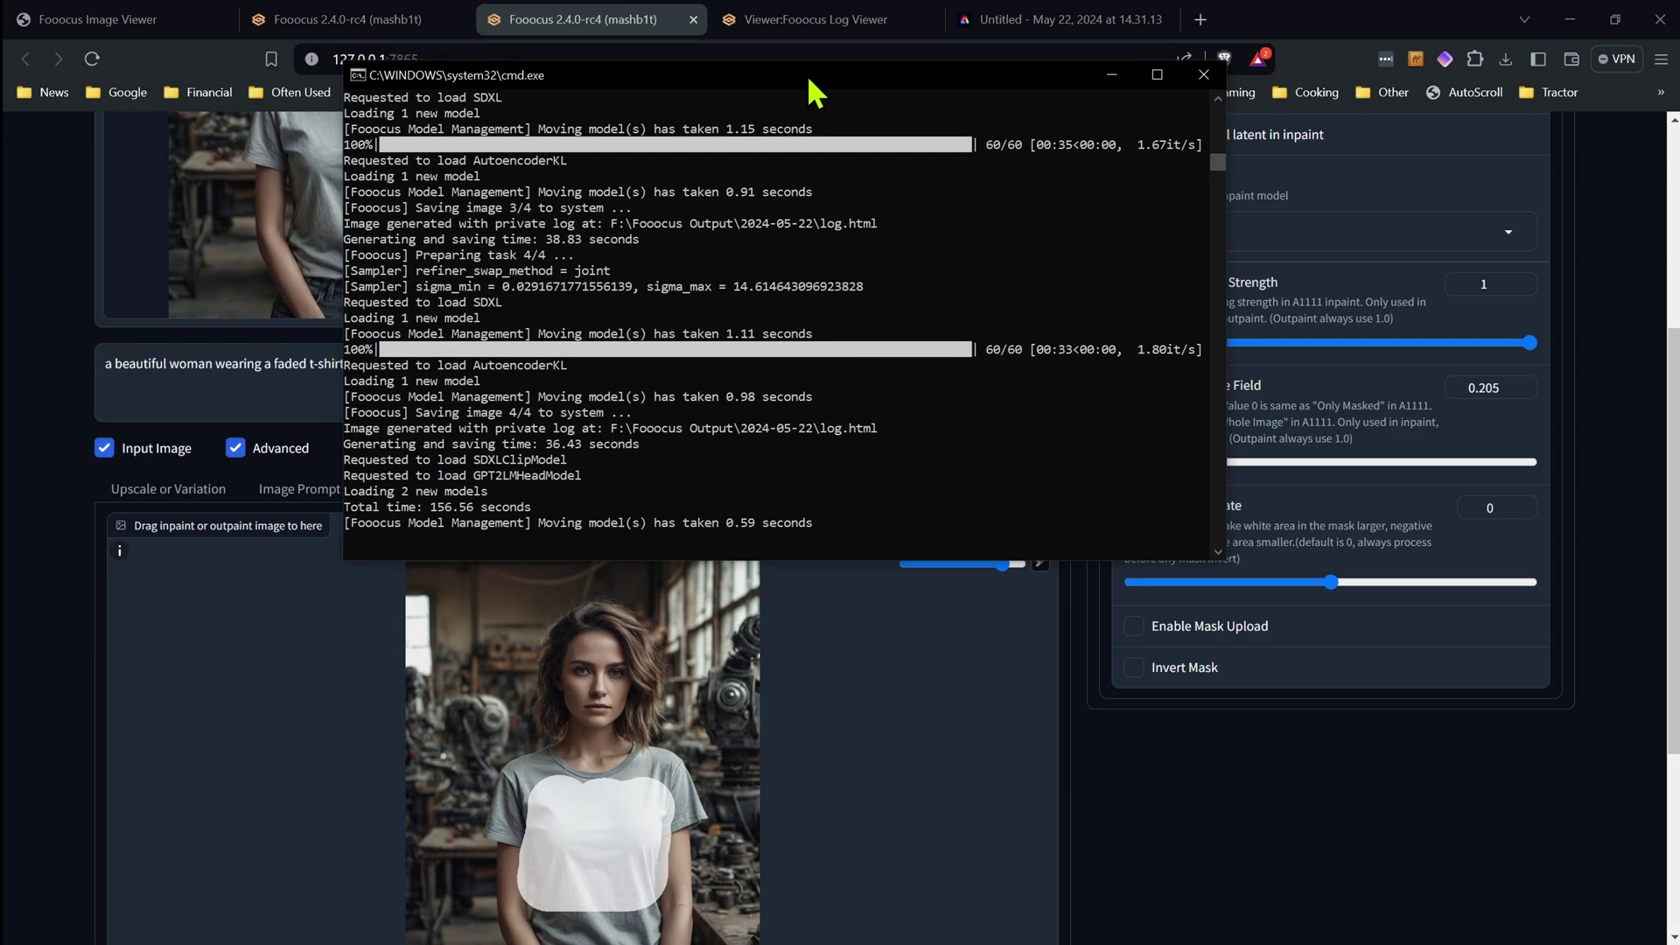
drag(806, 74, 529, 148)
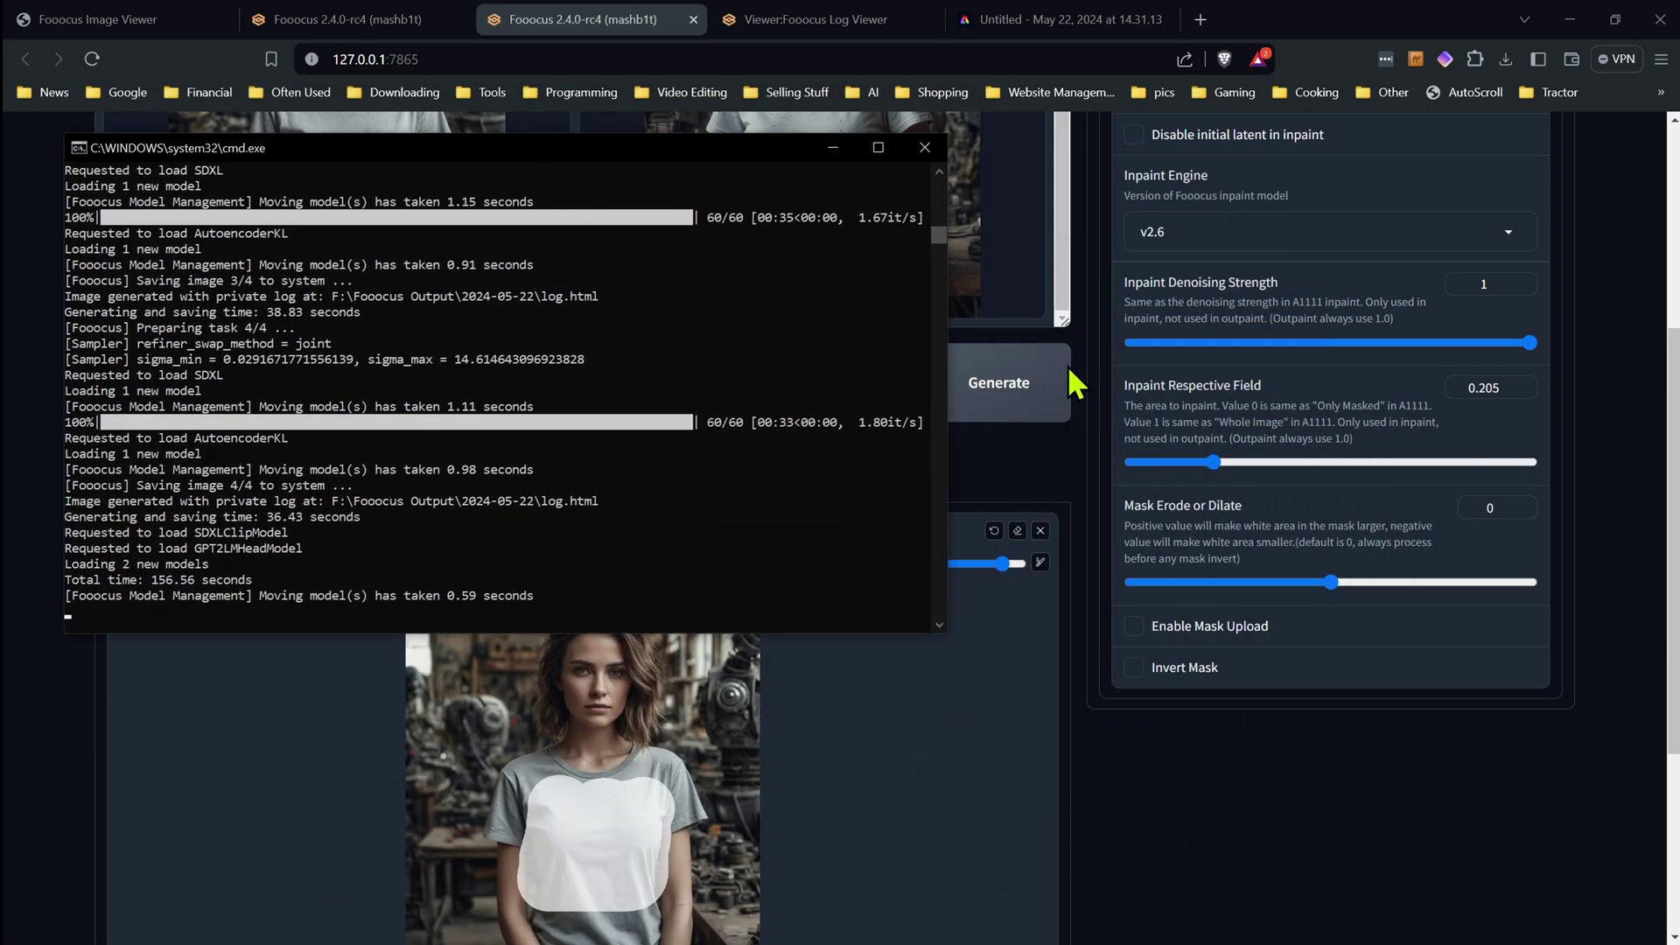
click(1035, 395)
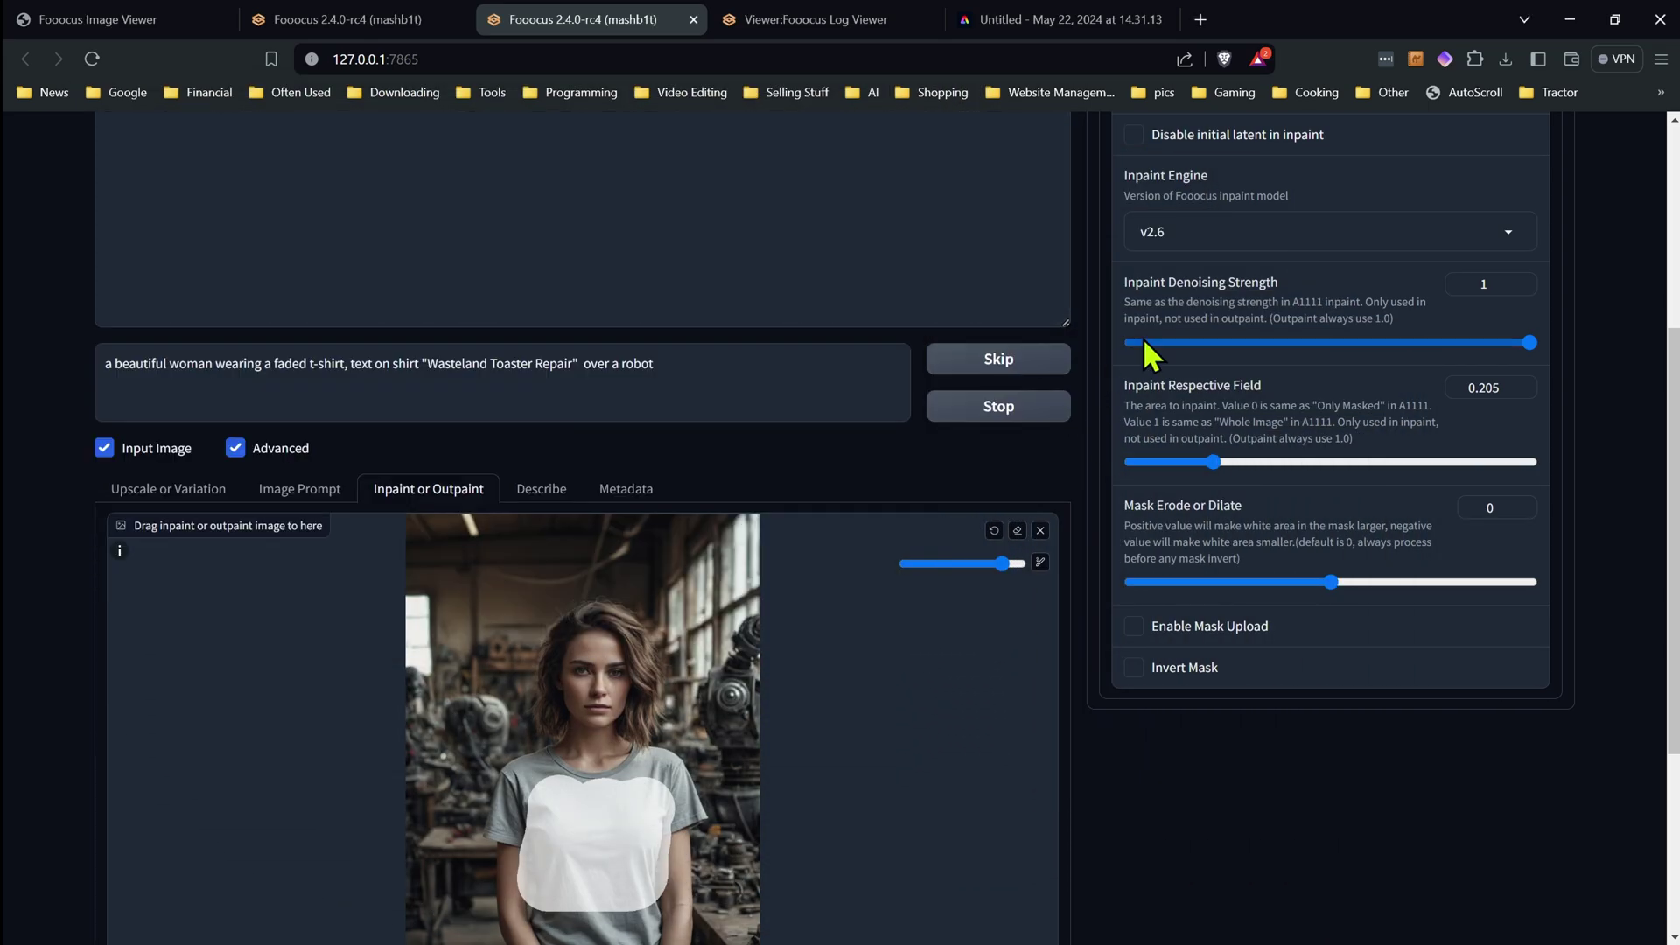
Switch to Snip & Sketch, capture the close-up generation preview of the t-shirt, and move the capture window aside
click(1570, 19)
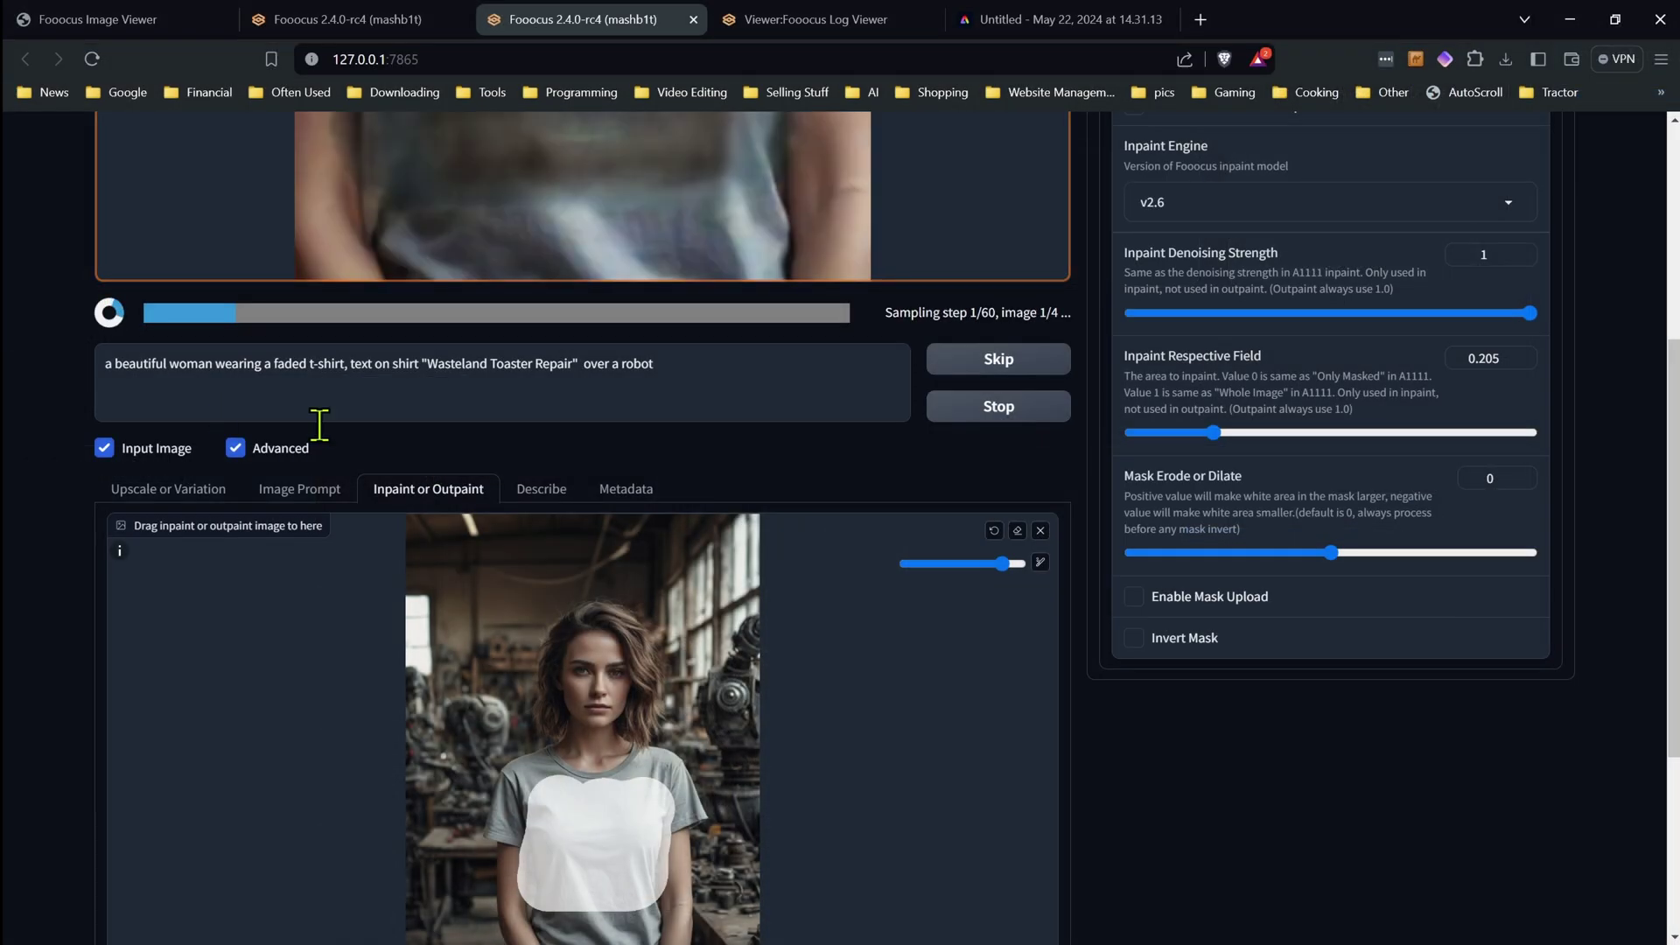
scroll(262, 538, up, 5)
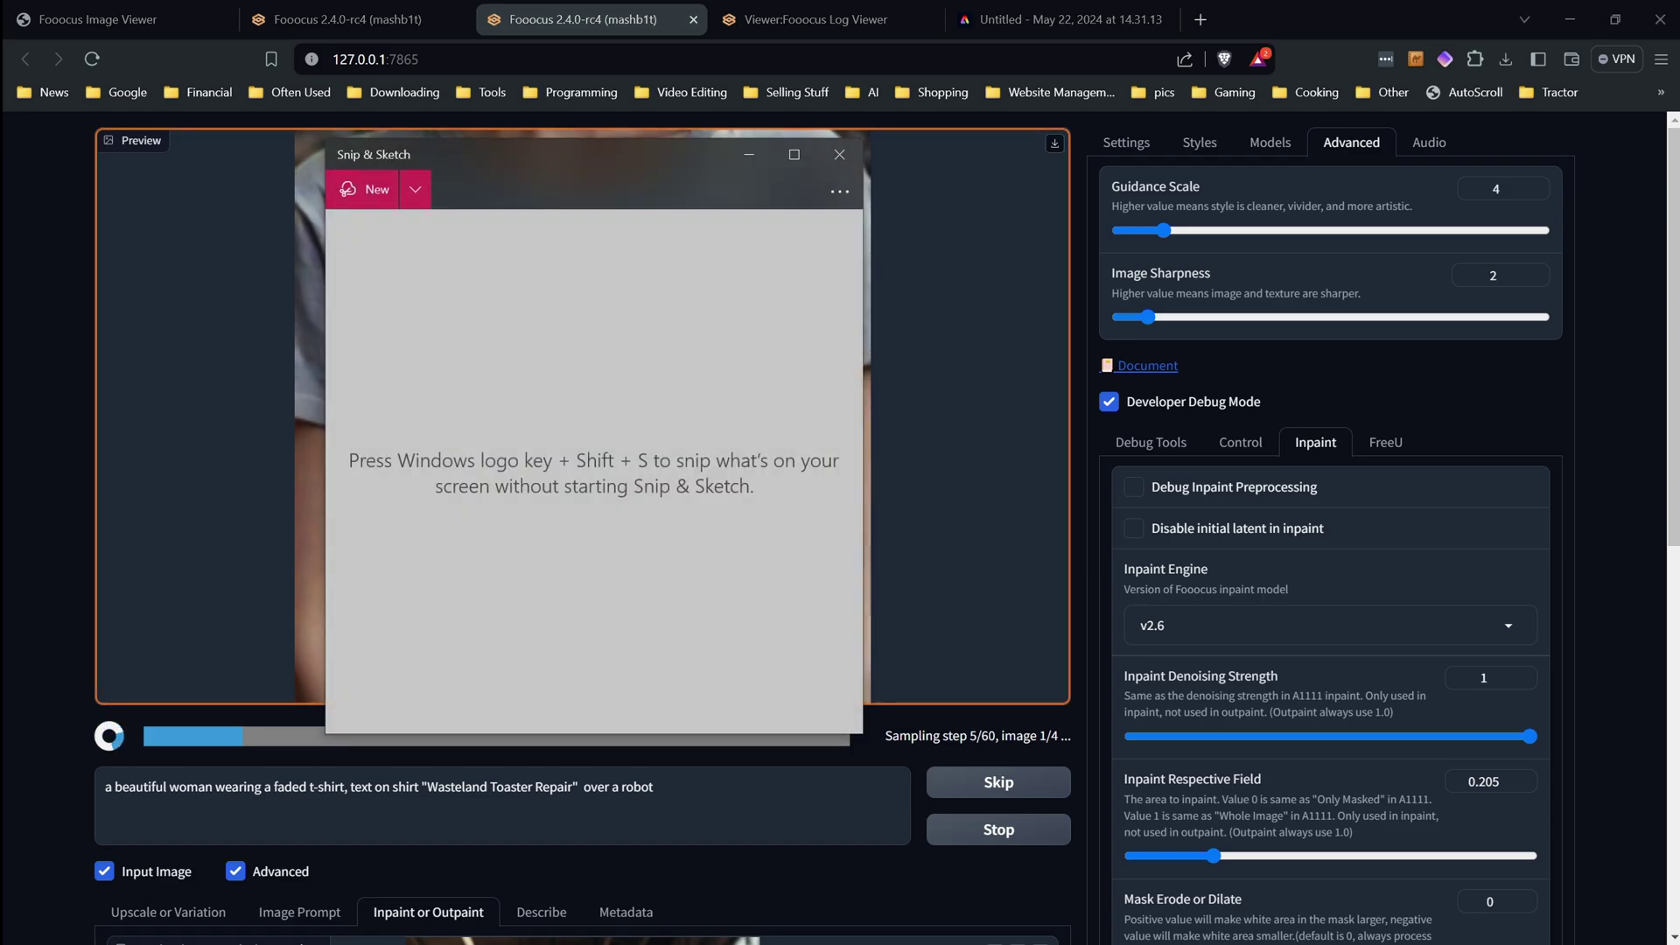
drag(589, 180, 438, 176)
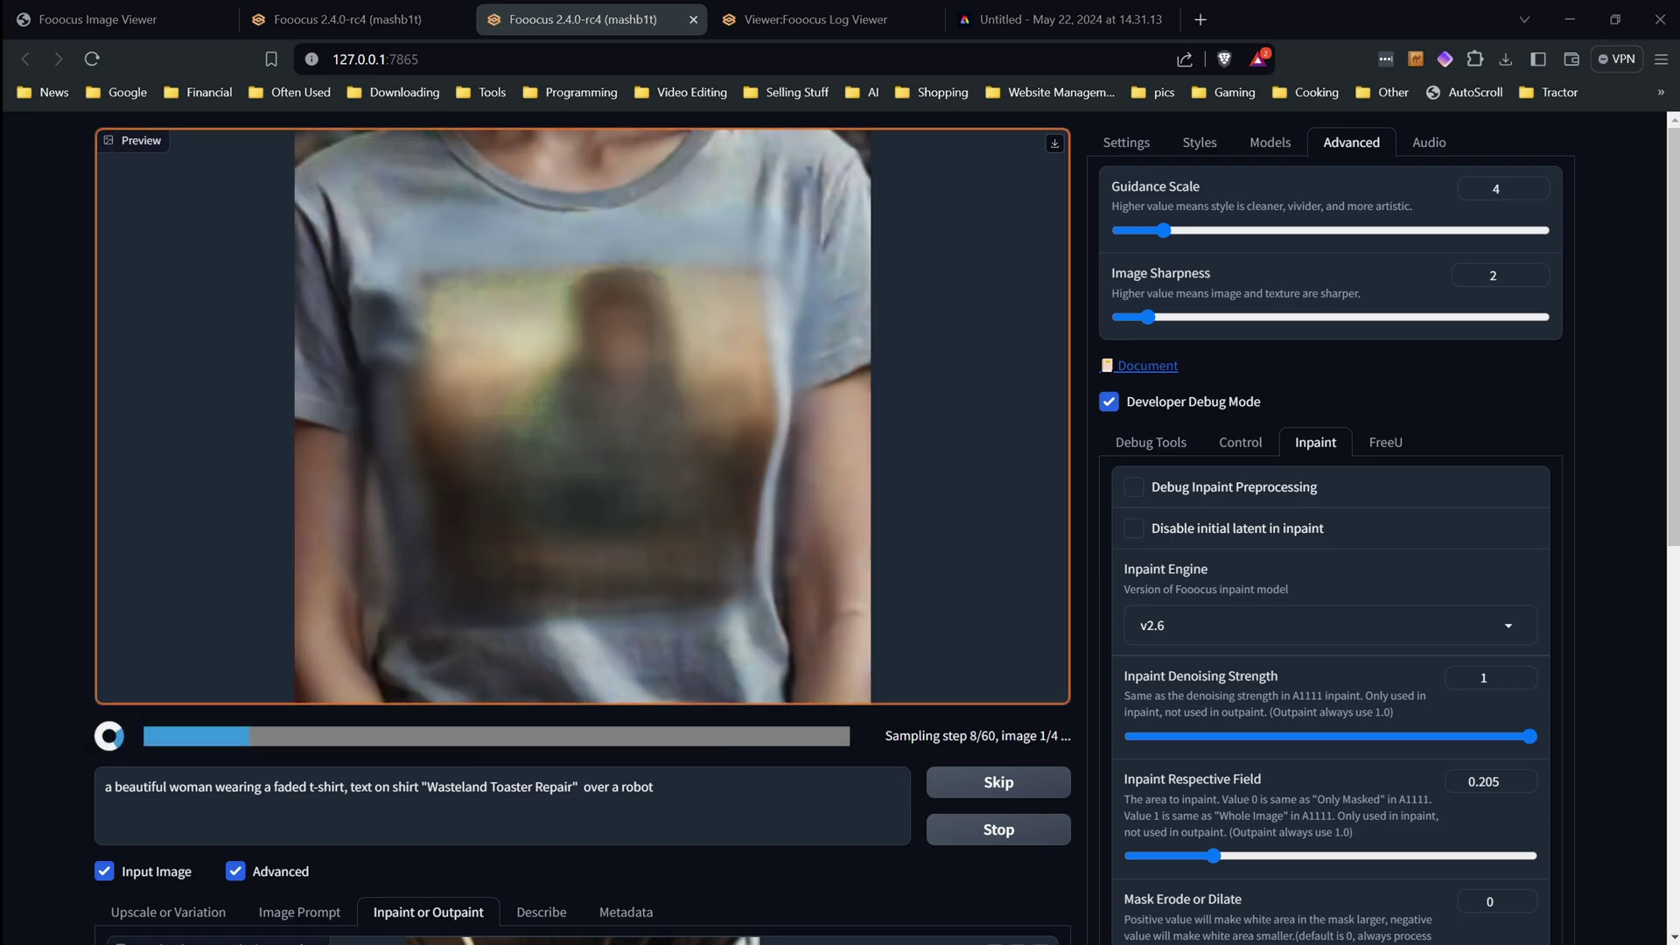
key(super+shift+s)
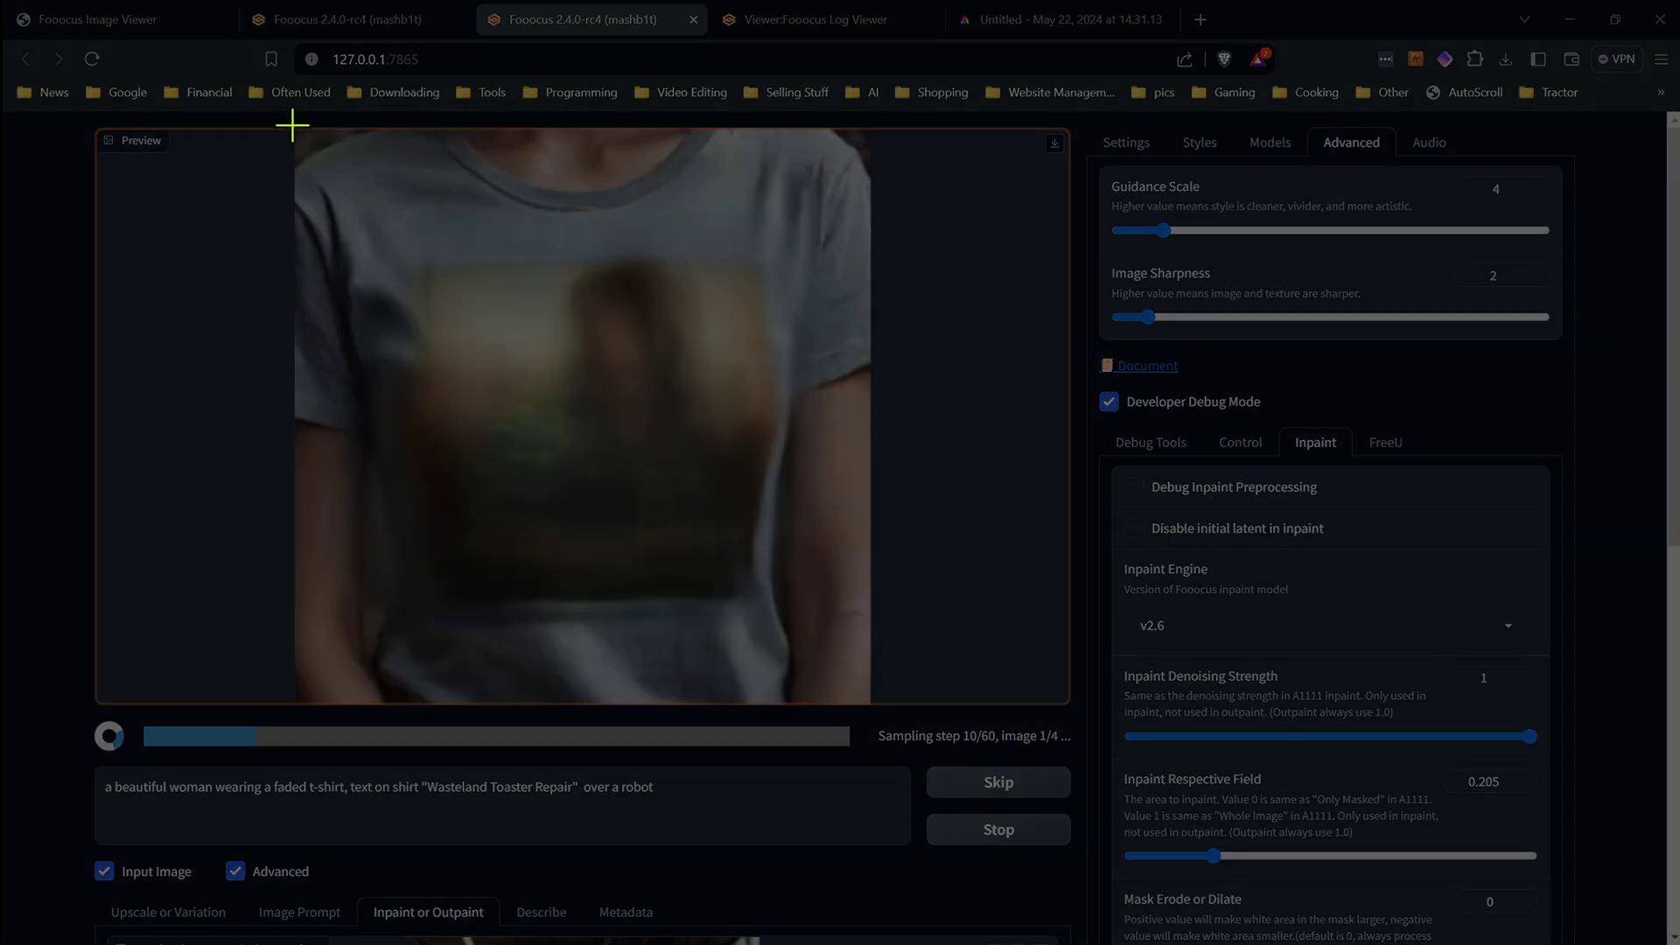
drag(292, 124, 870, 704)
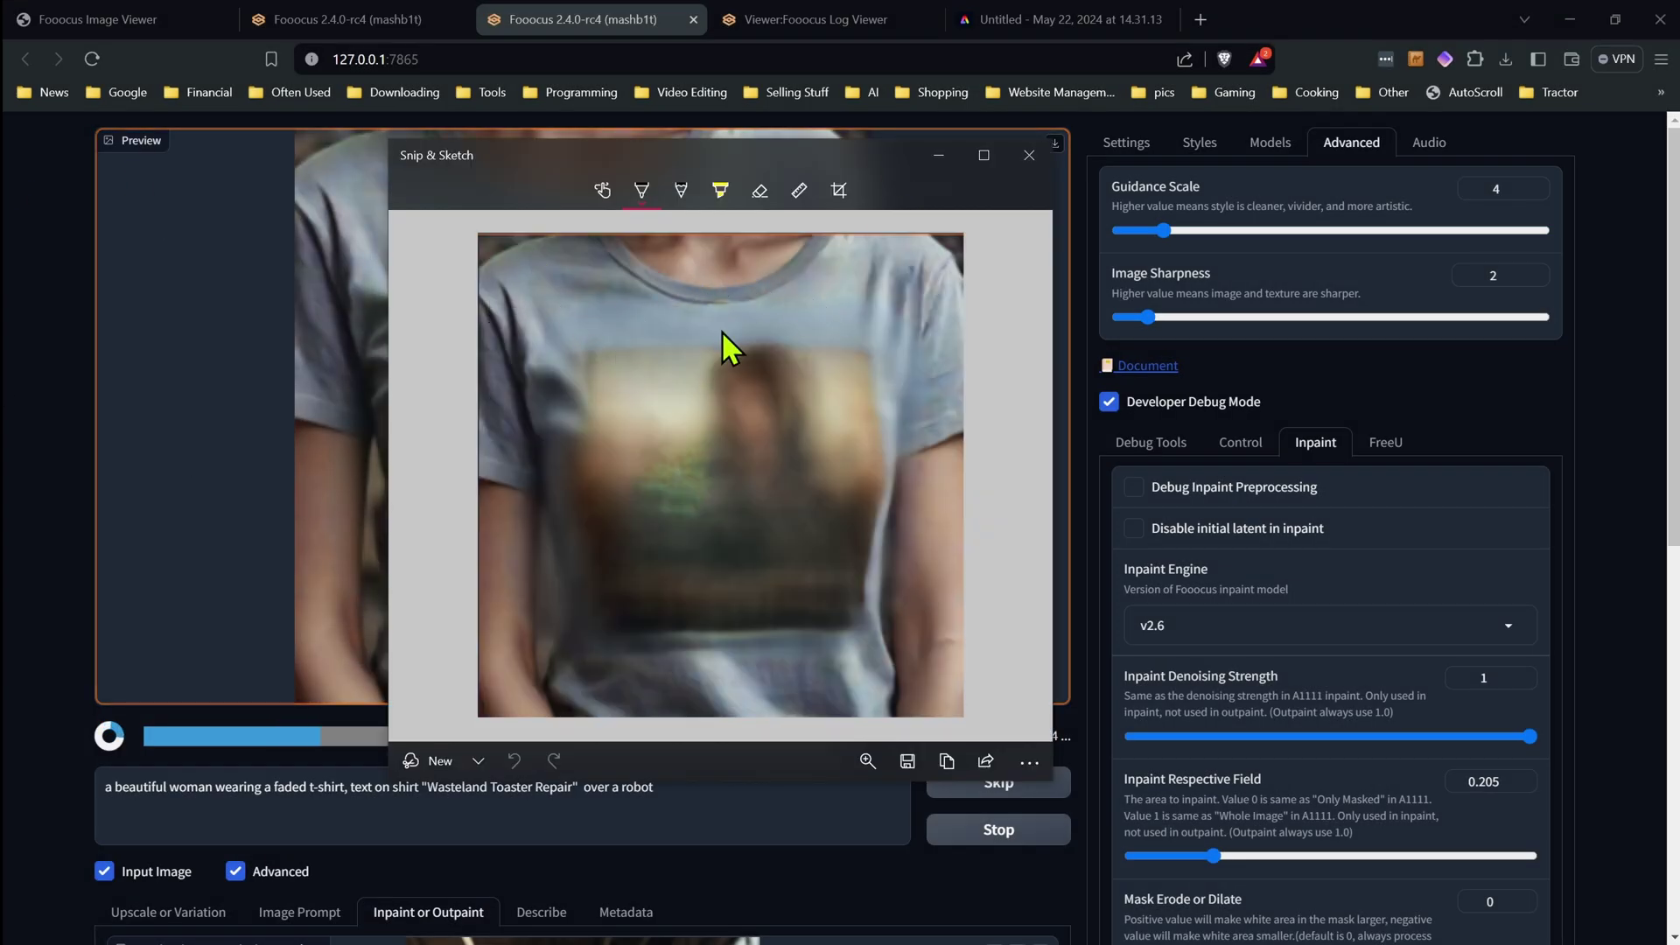
drag(874, 157, 446, 248)
click(514, 232)
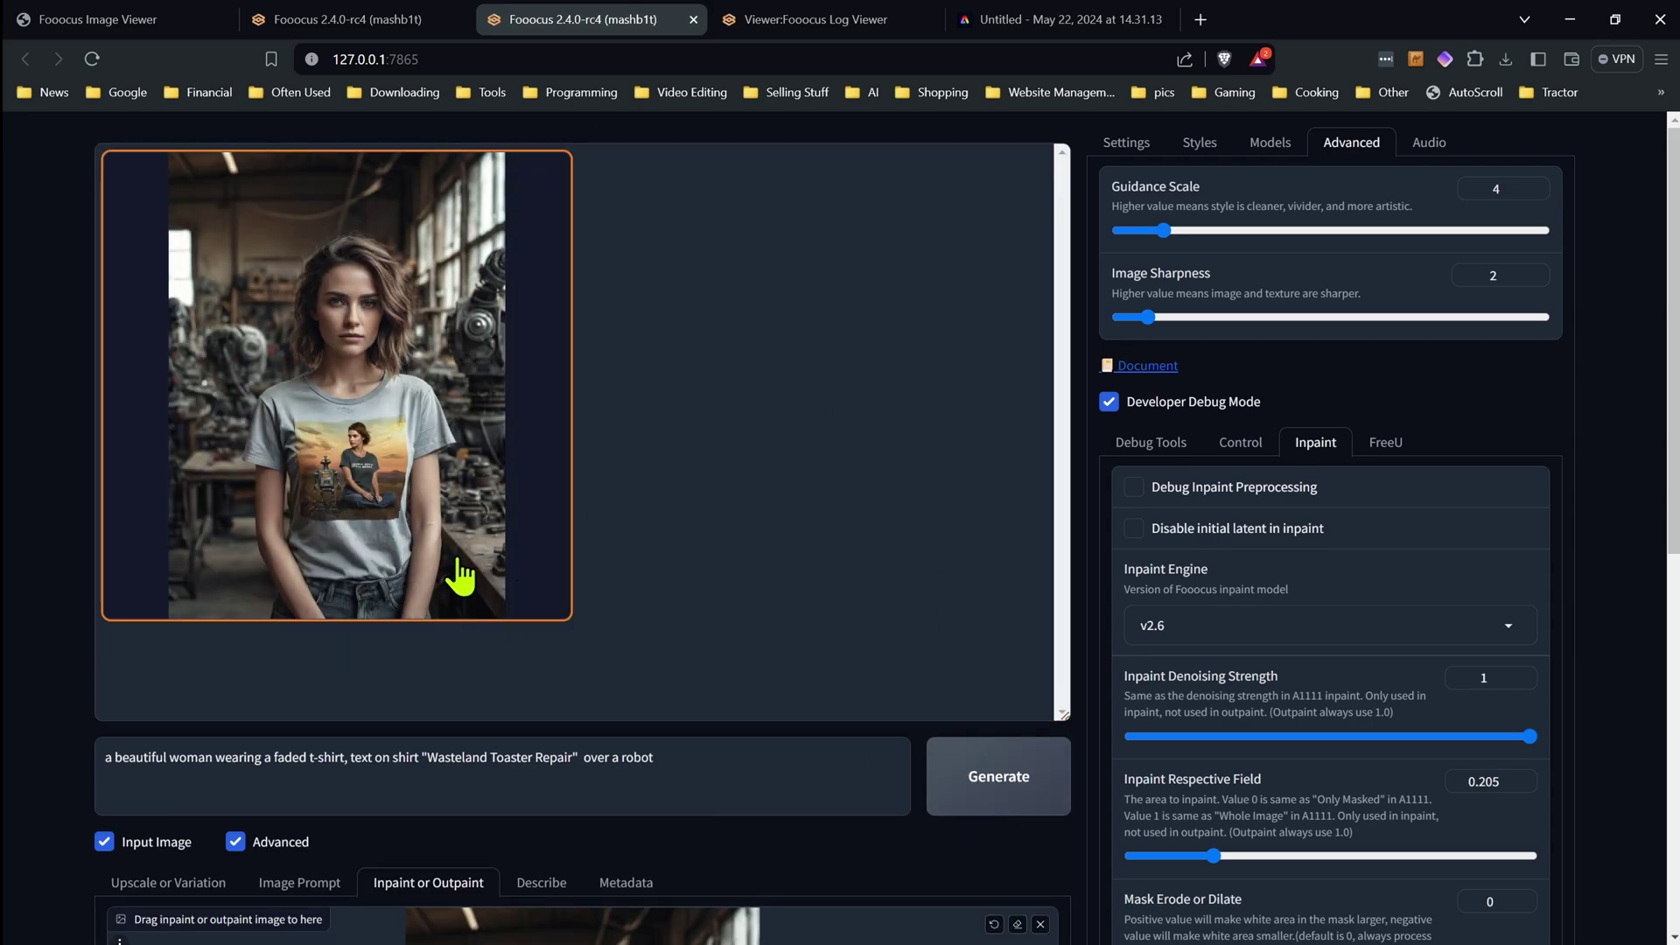
Enlarge the generated image to examine the printed design on the woman's t-shirt, and close the enlarged view
click(464, 466)
click(731, 546)
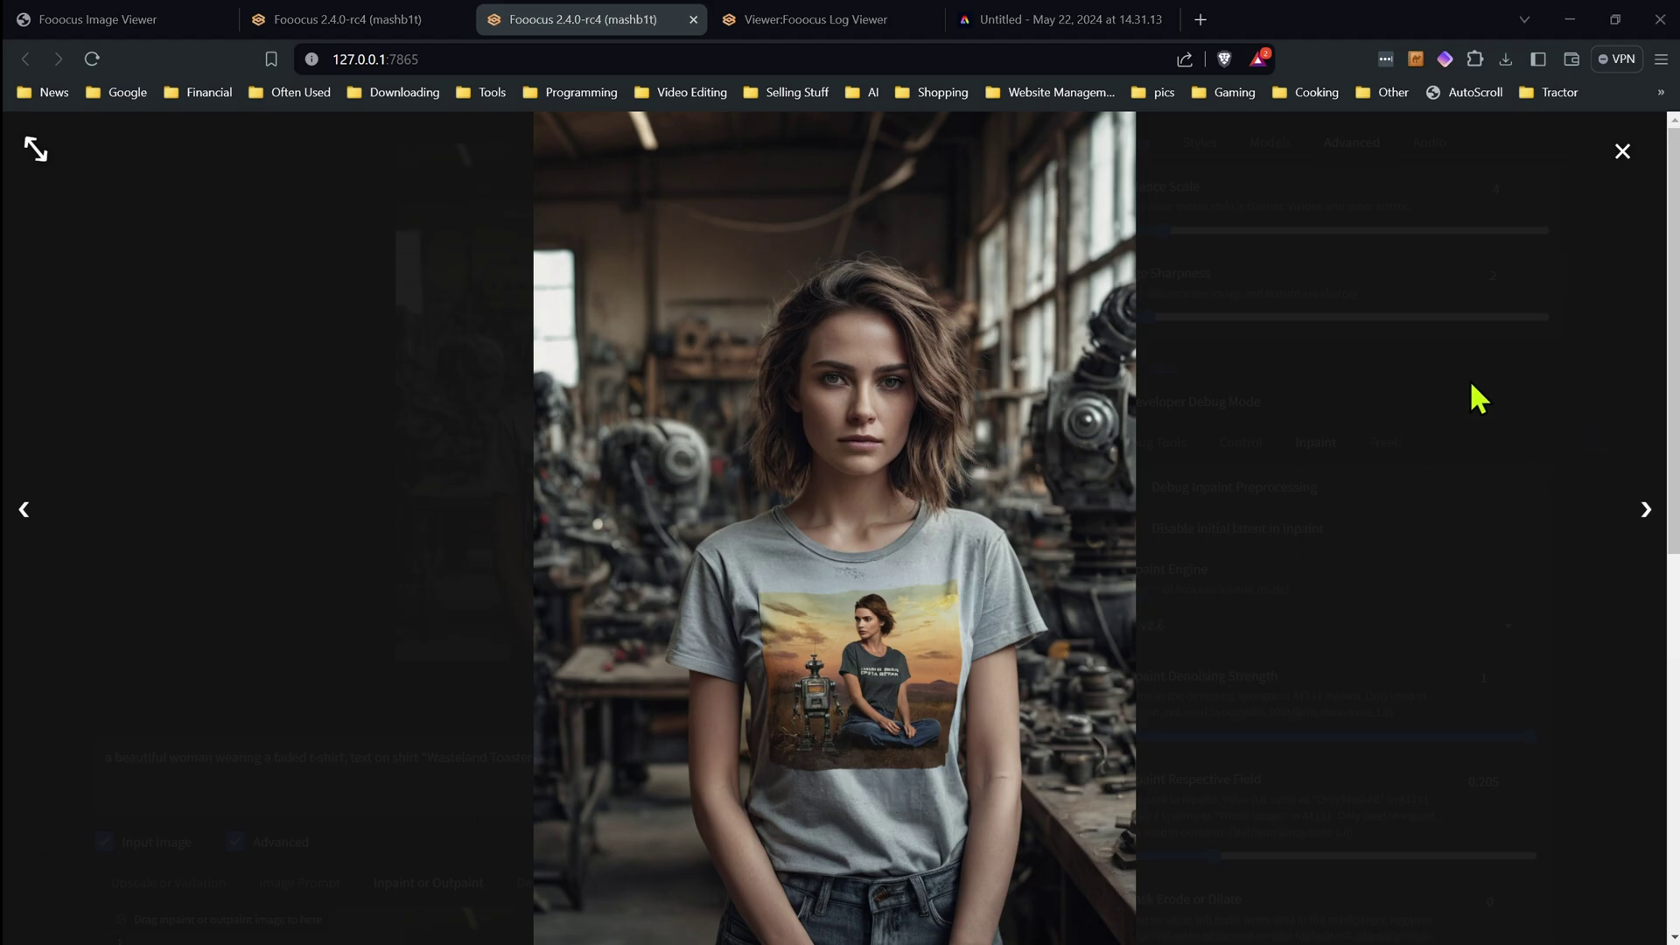
click(1621, 159)
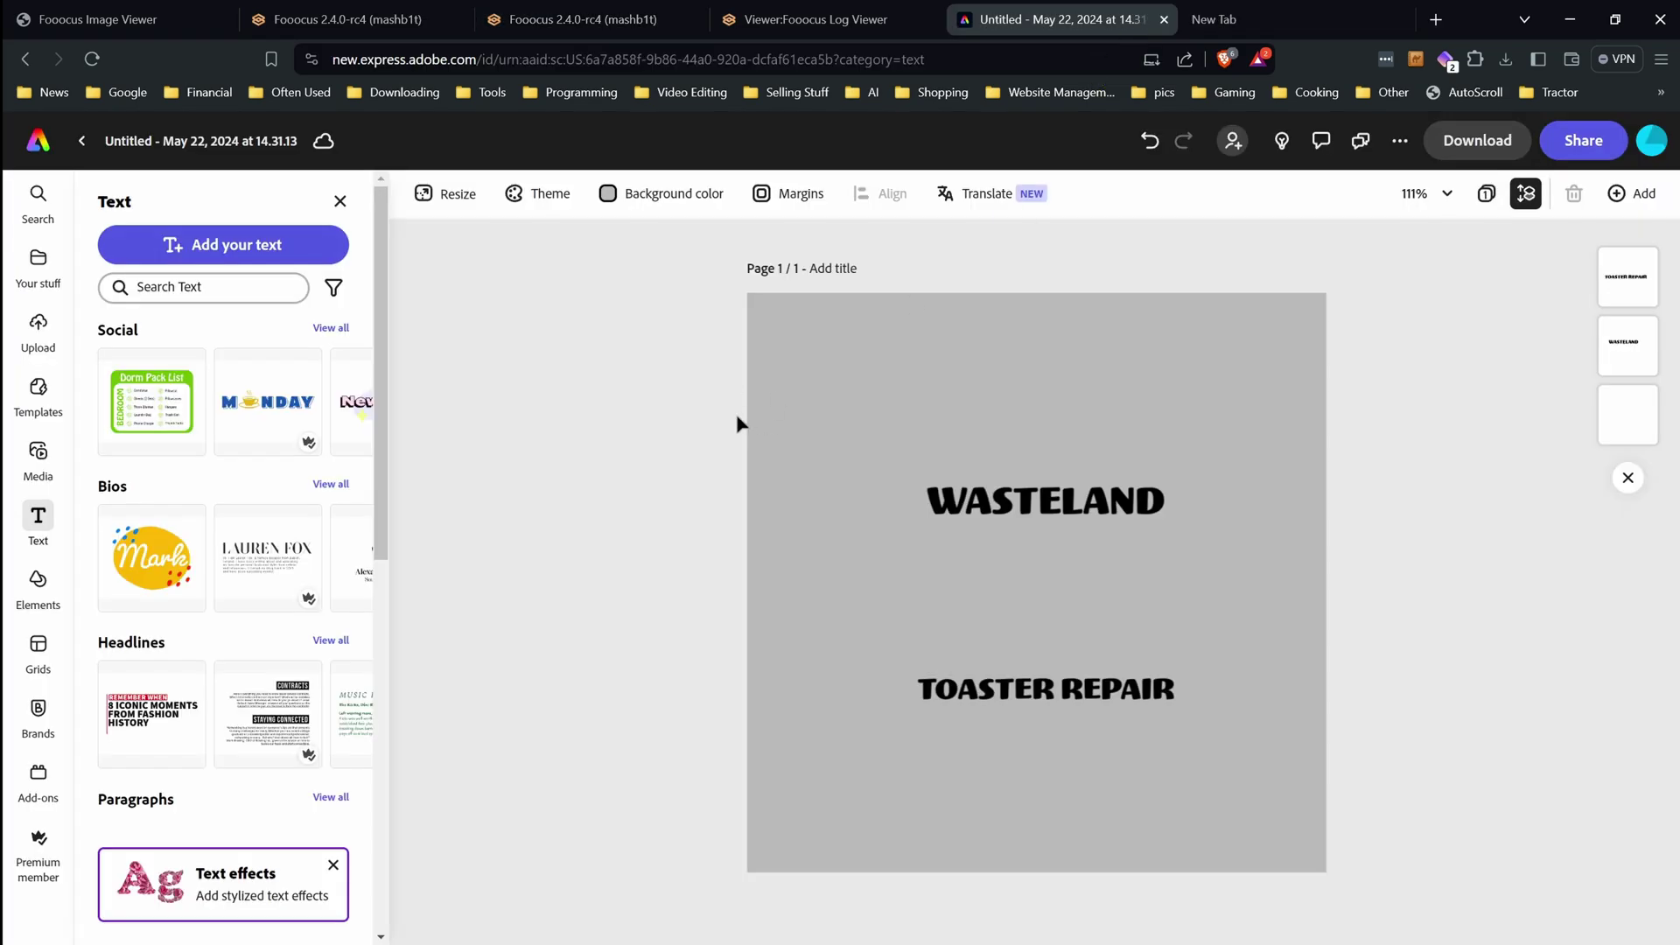
Switch to the Adobe Express lettering design and resize its page to 425 x 425 px
click(885, 454)
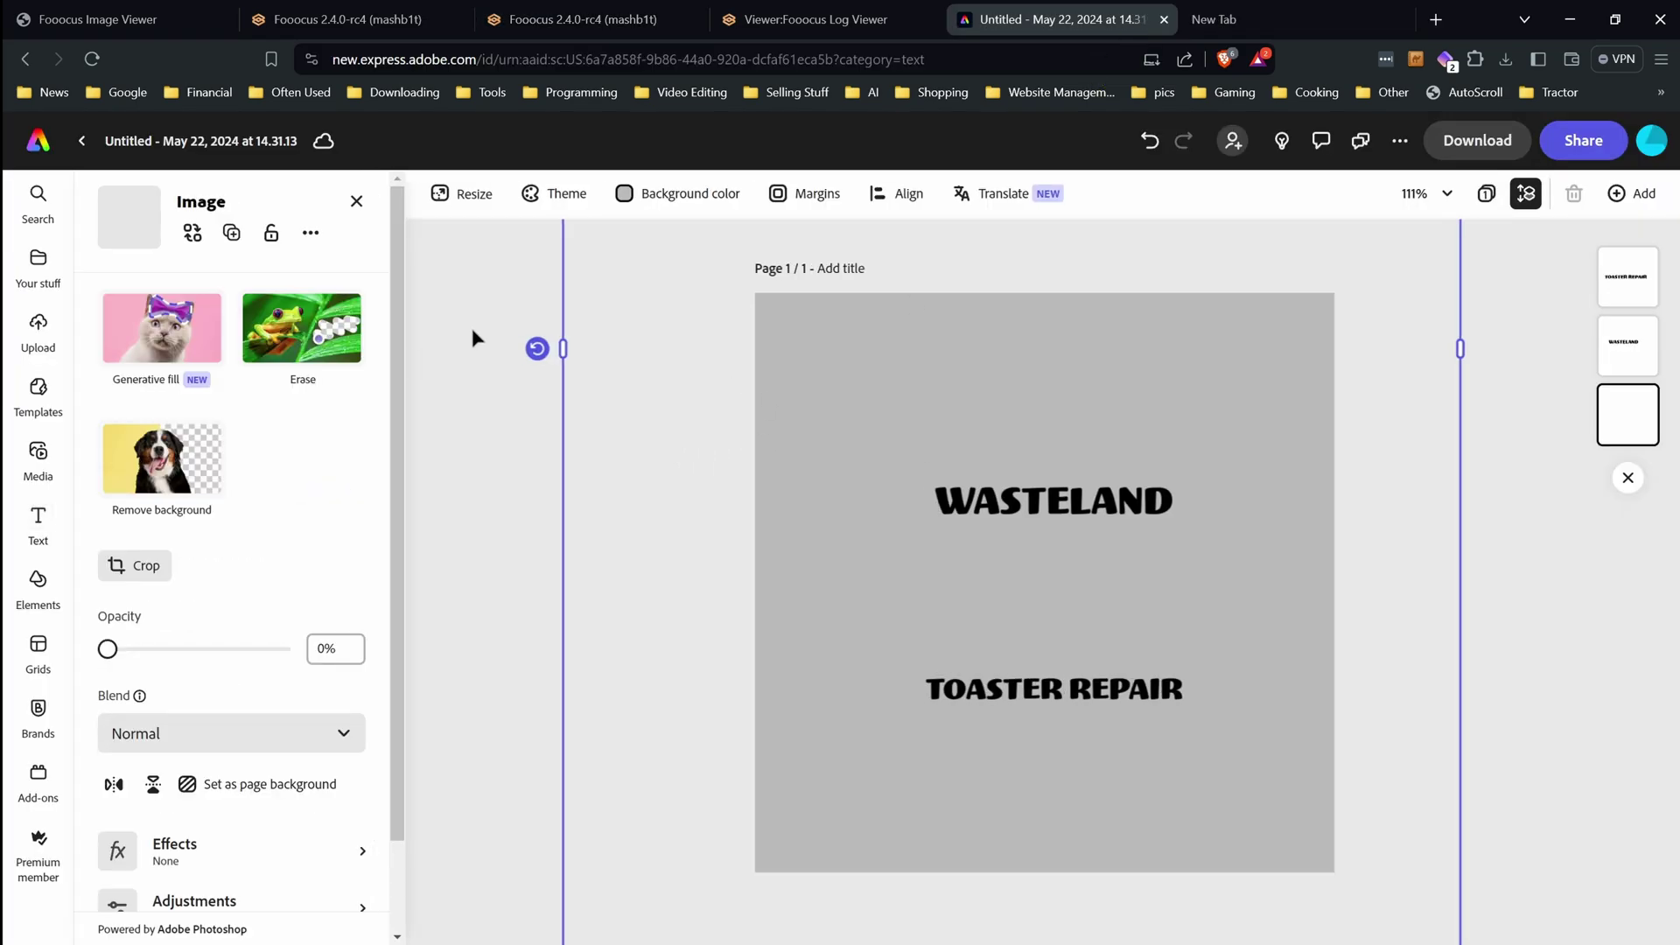
click(489, 196)
double_click(159, 348)
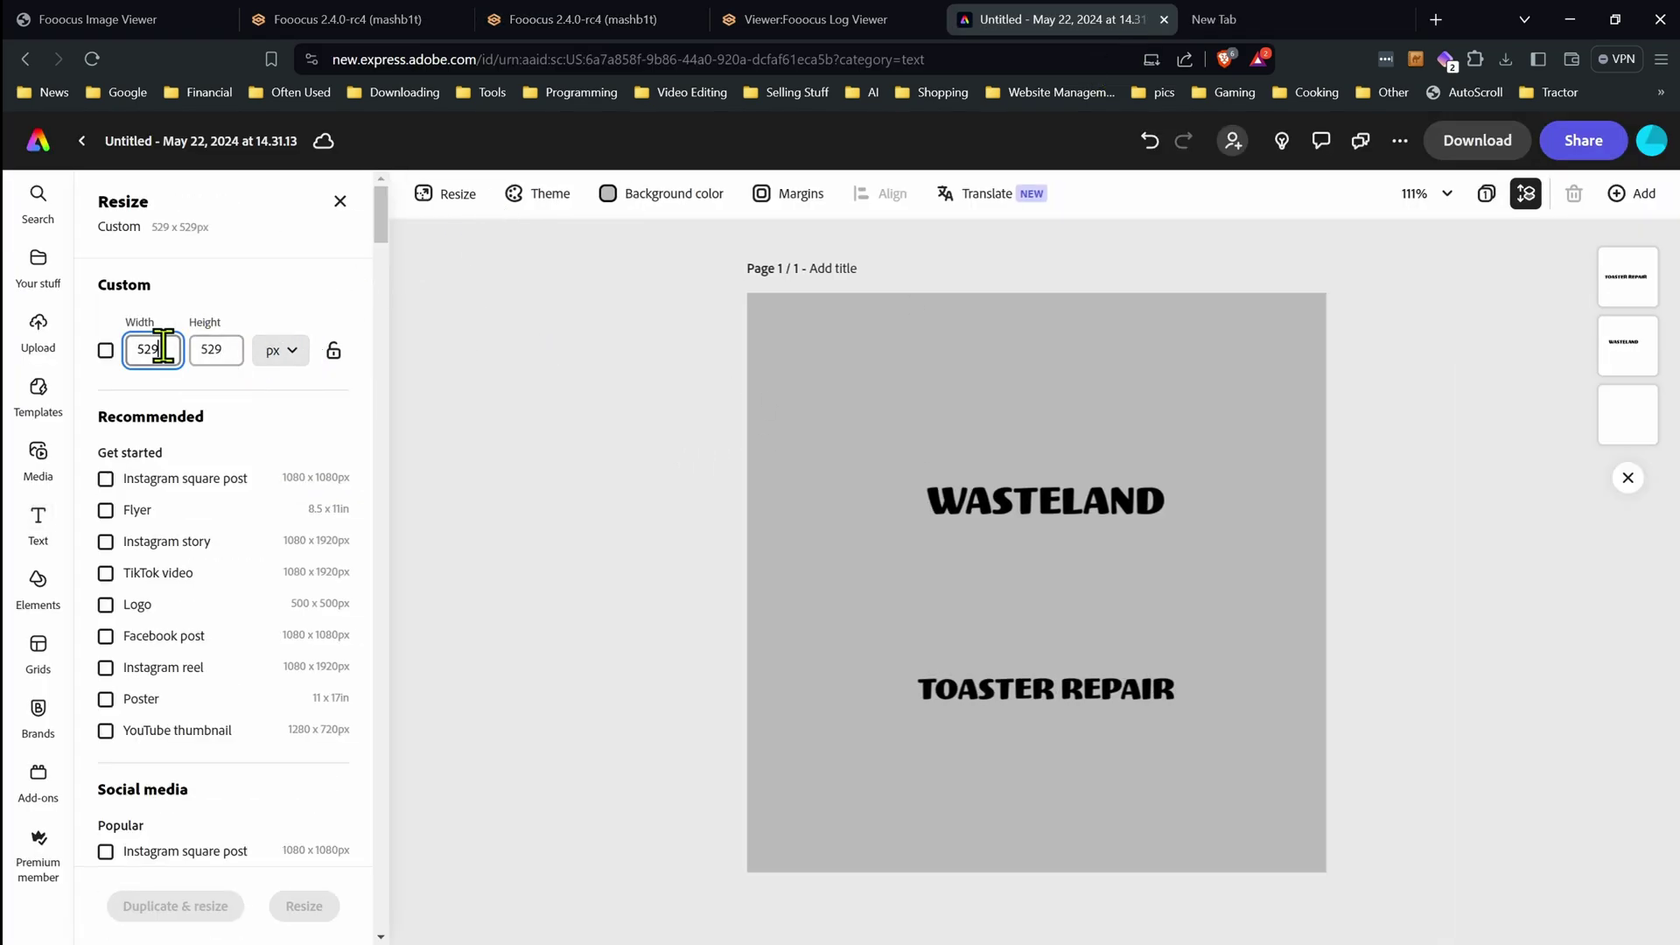
text(425)
key(Tab)
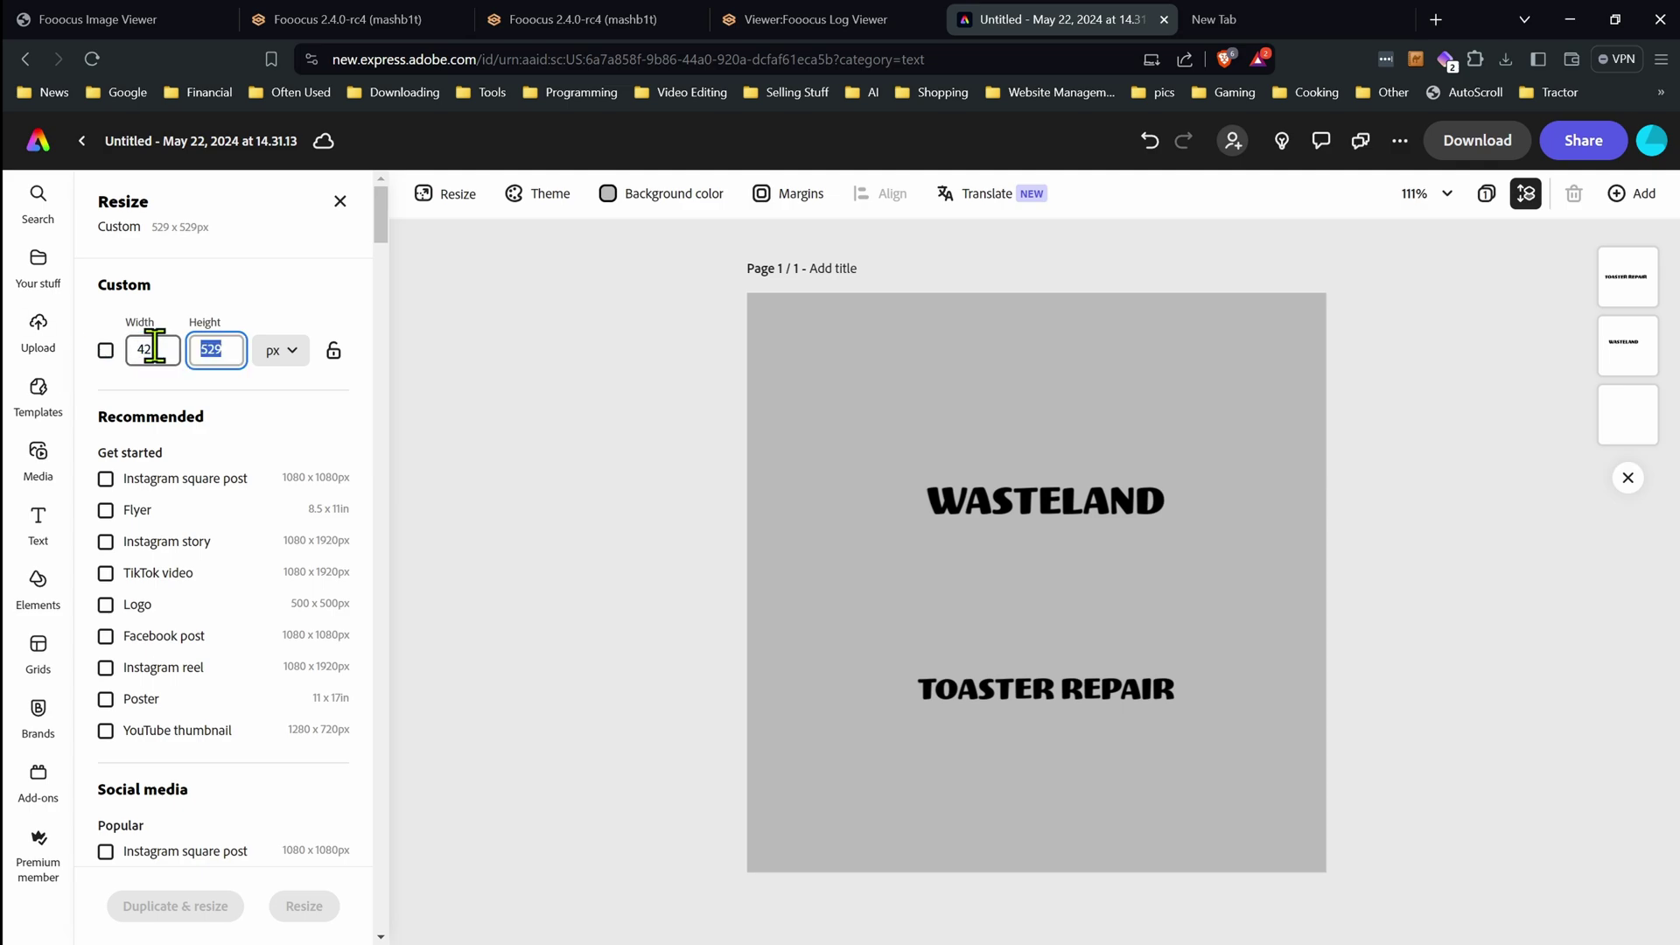
text(425)
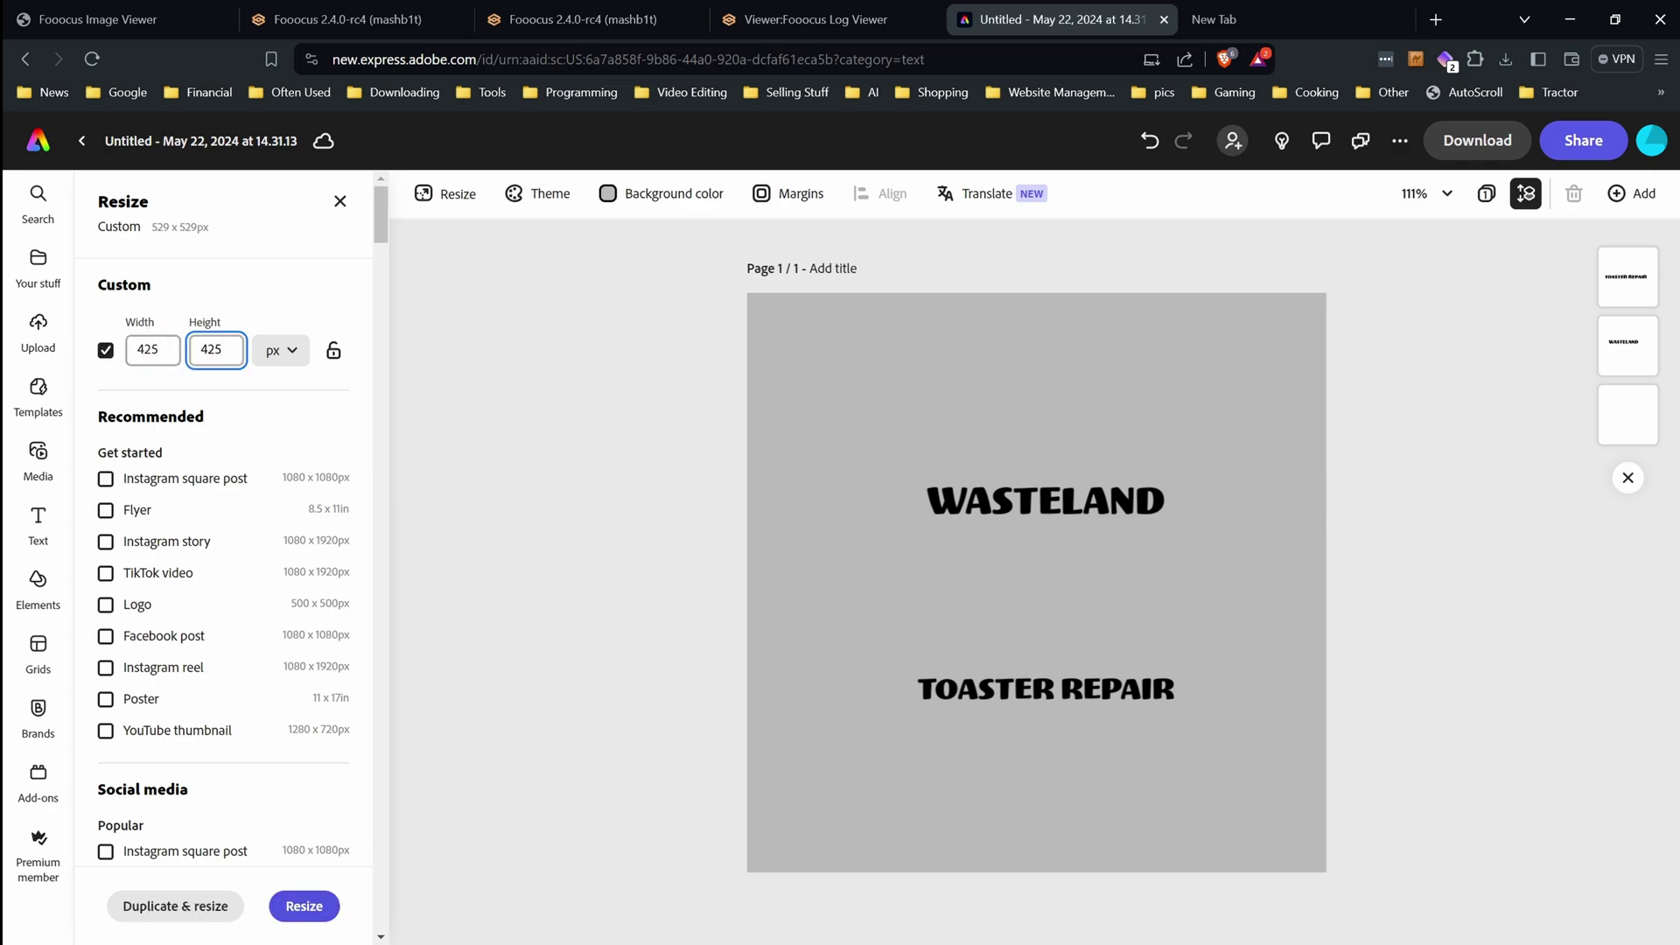
click(310, 906)
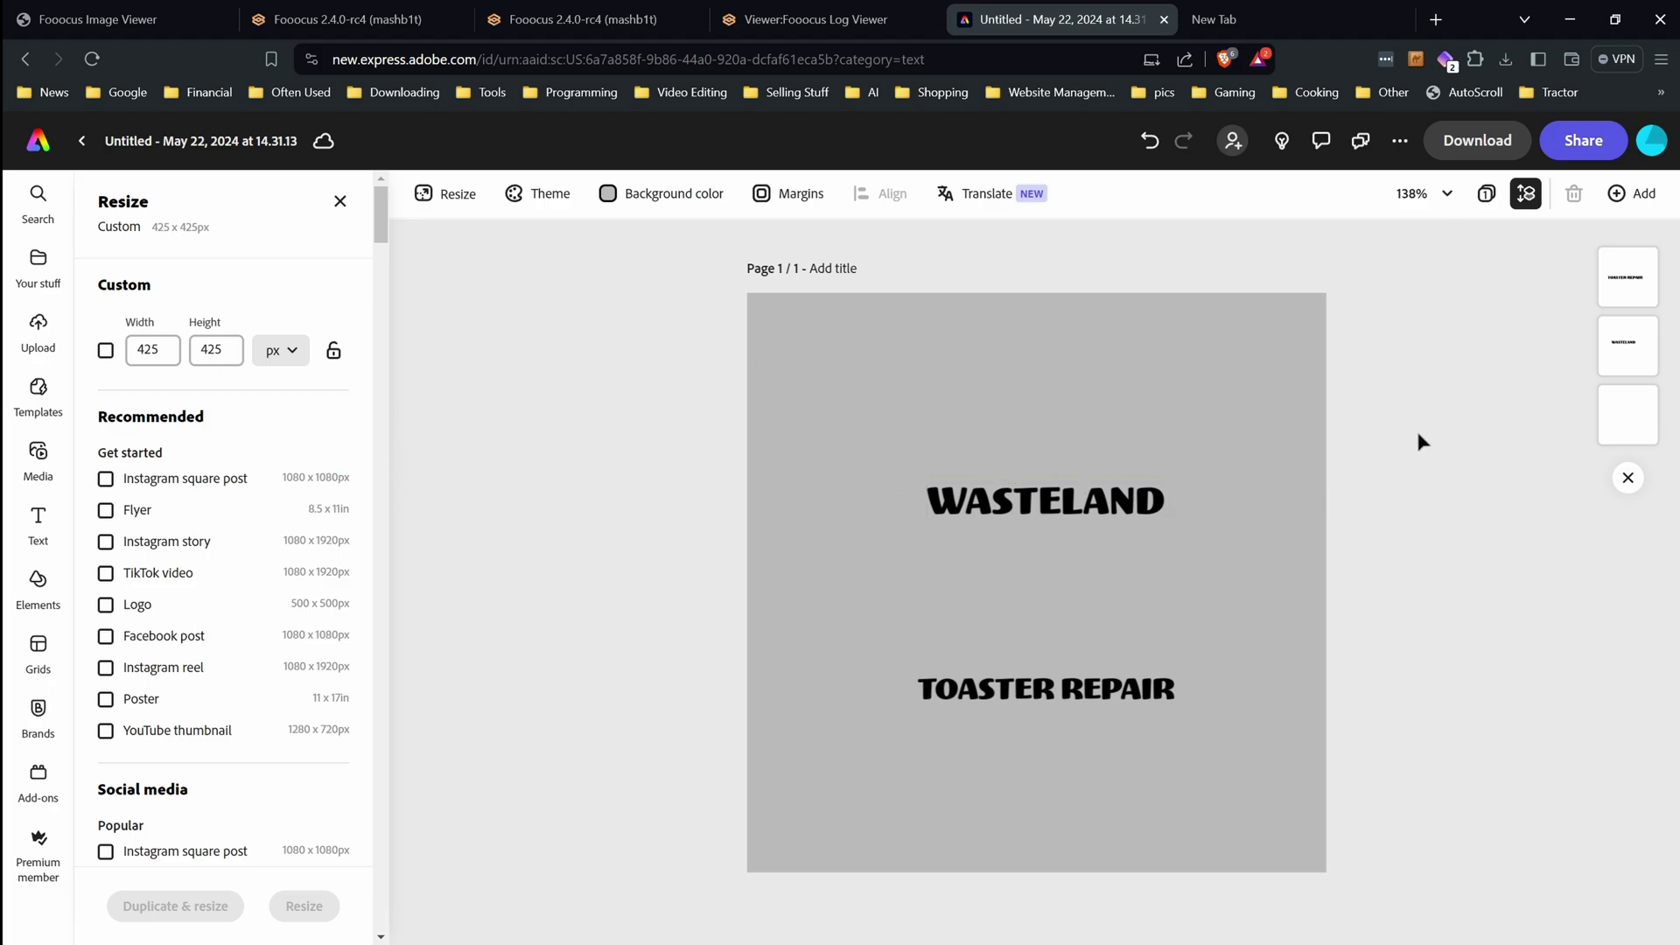
Show the t-shirt reference image behind the lettering at 67% opacity, and undo that opacity change
click(1394, 462)
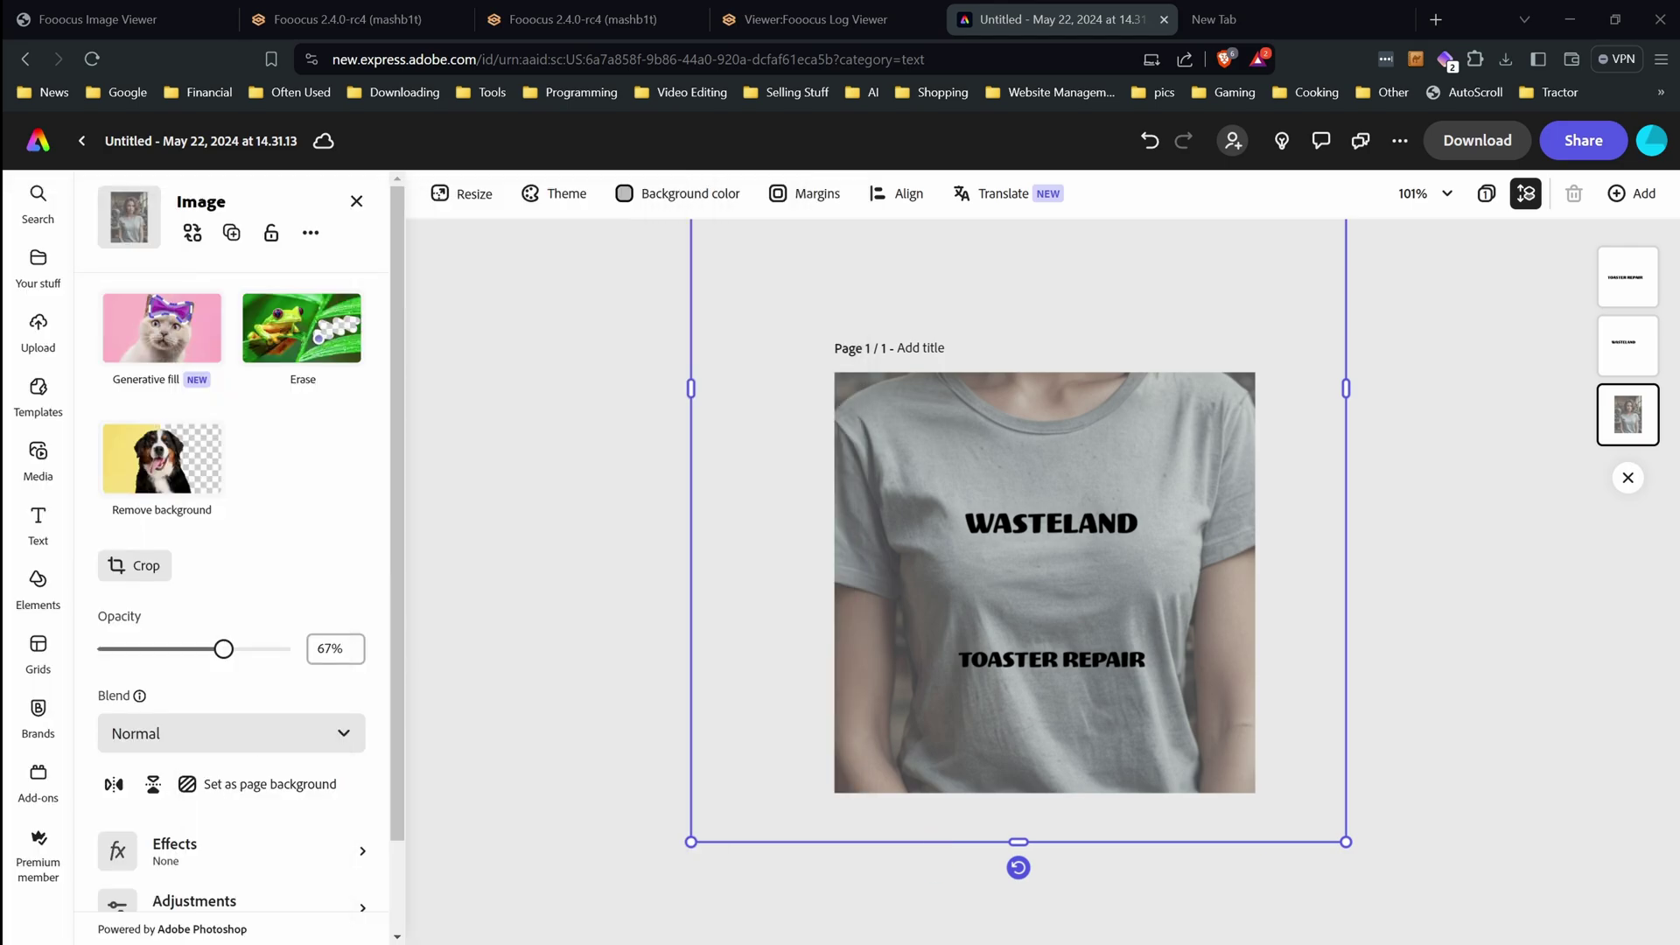
click(530, 470)
key(ctrl+z)
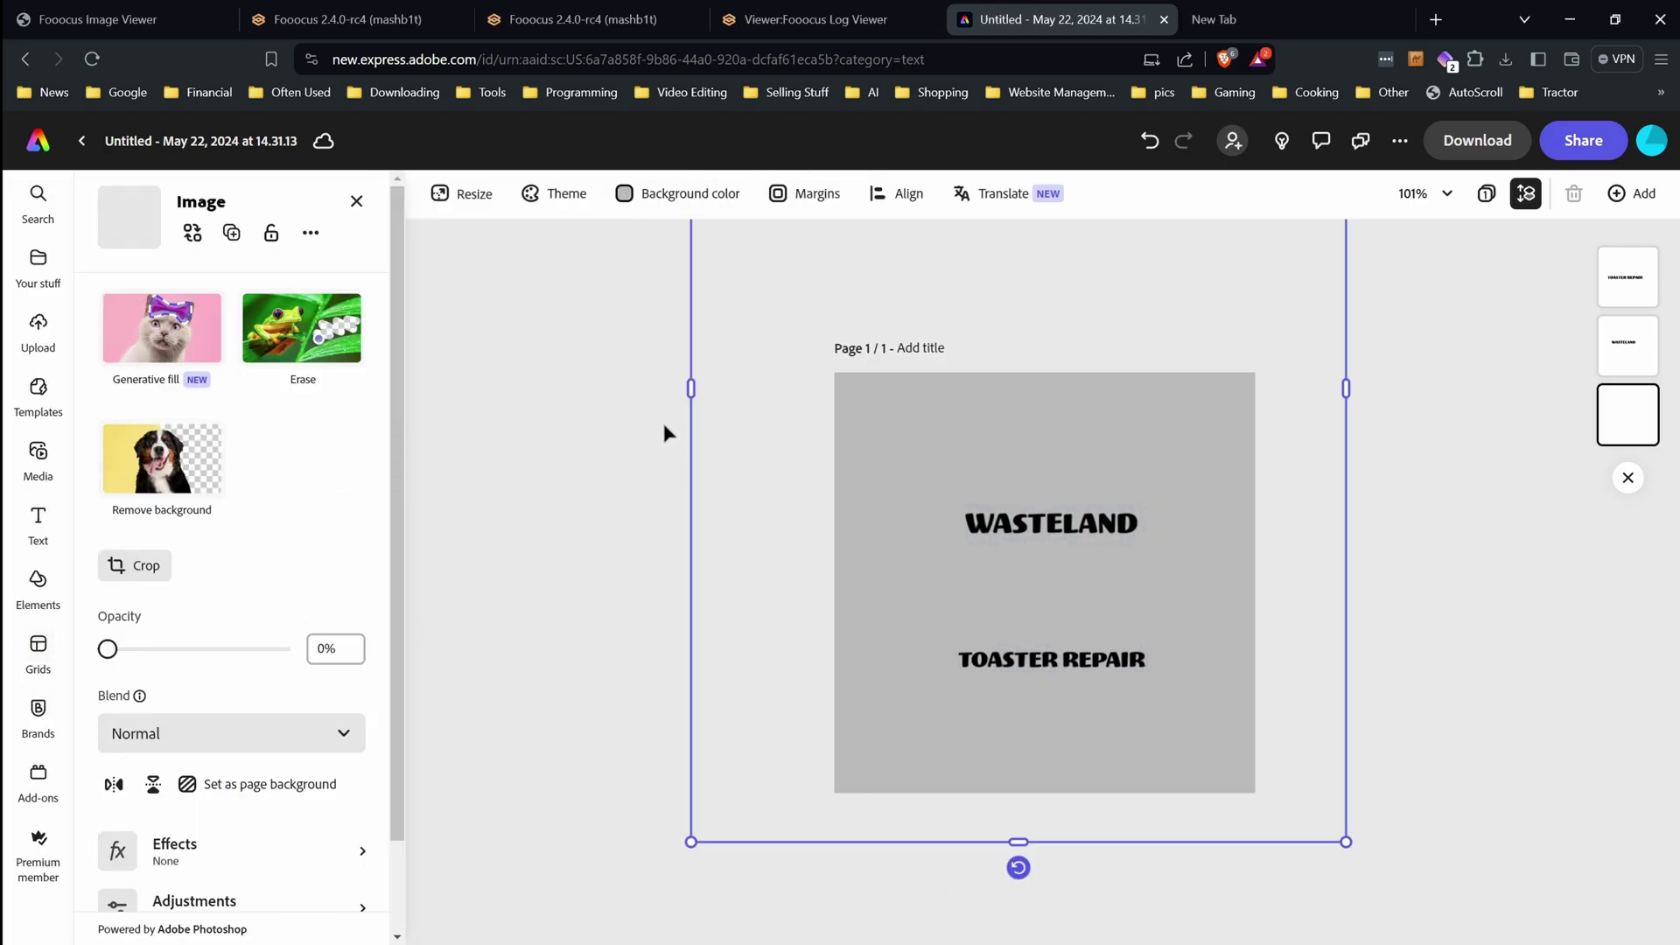
click(611, 423)
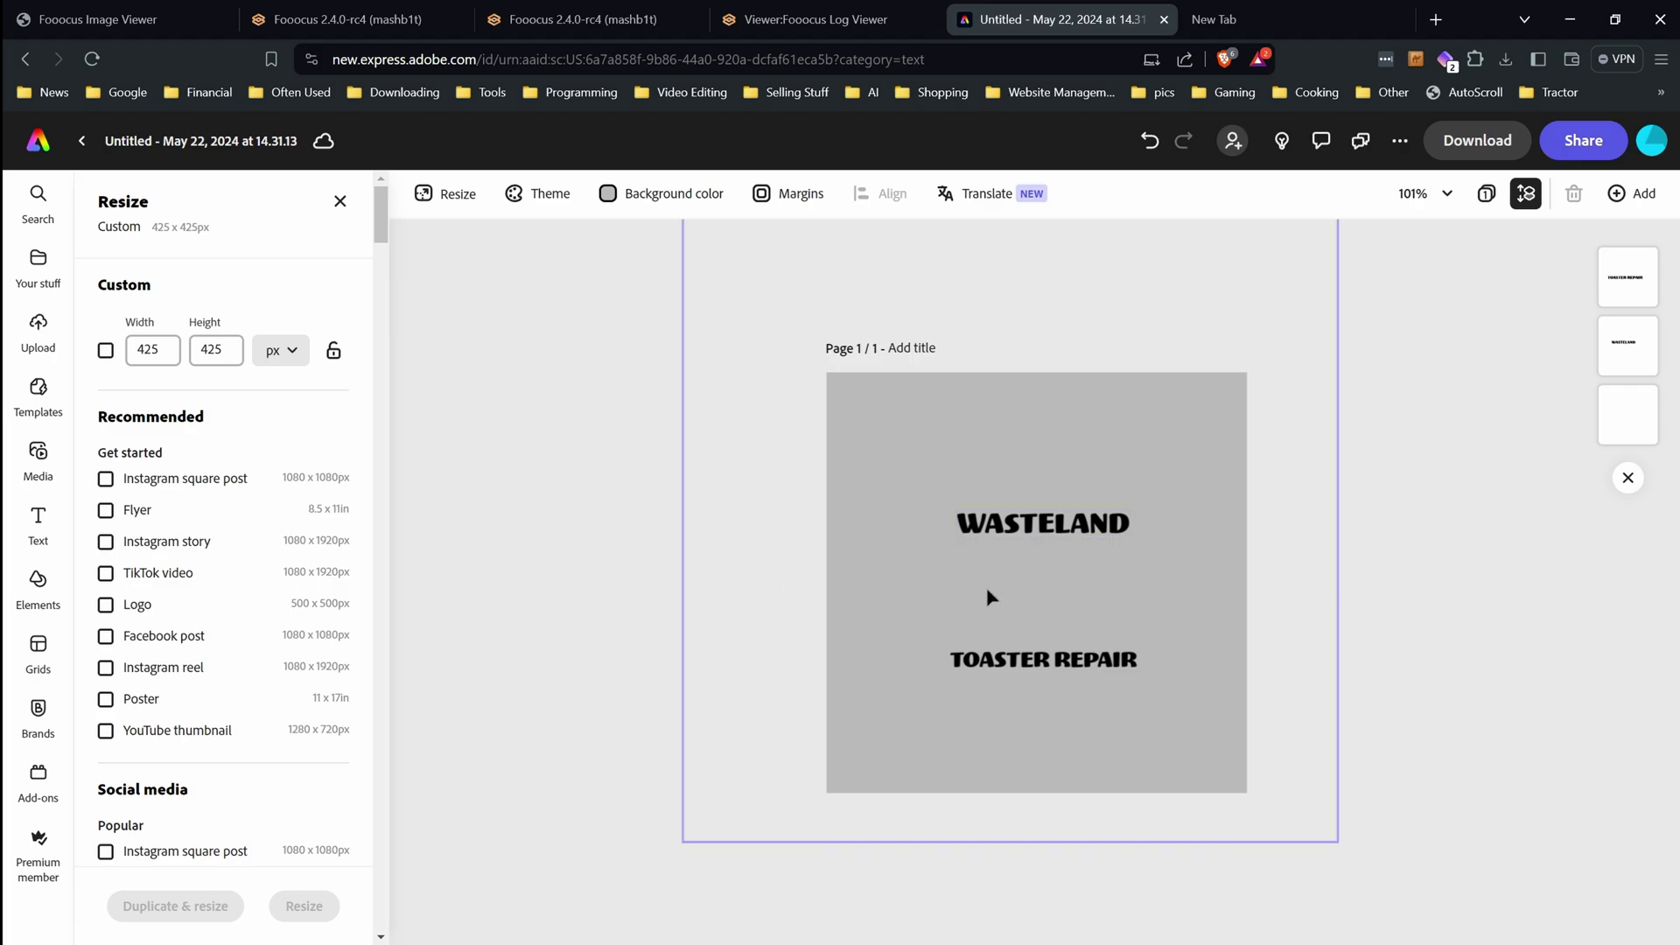
Try a bold monospaced font from the recommended fonts on the WASTELAND text, and undo the font change
click(1106, 530)
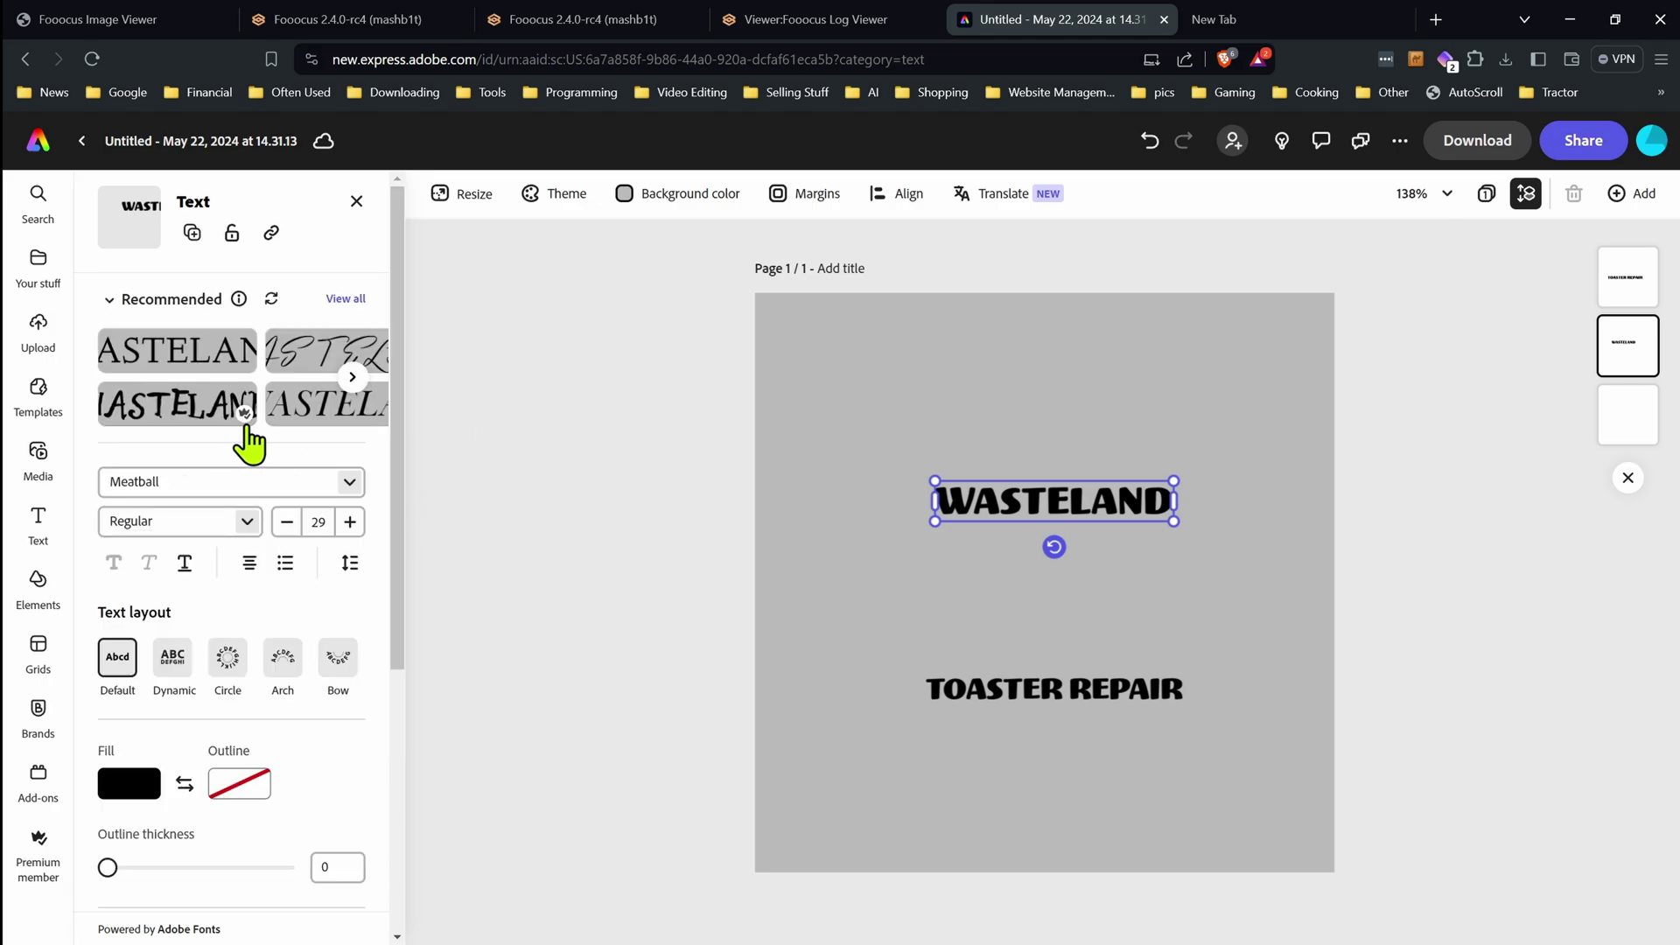
click(697, 523)
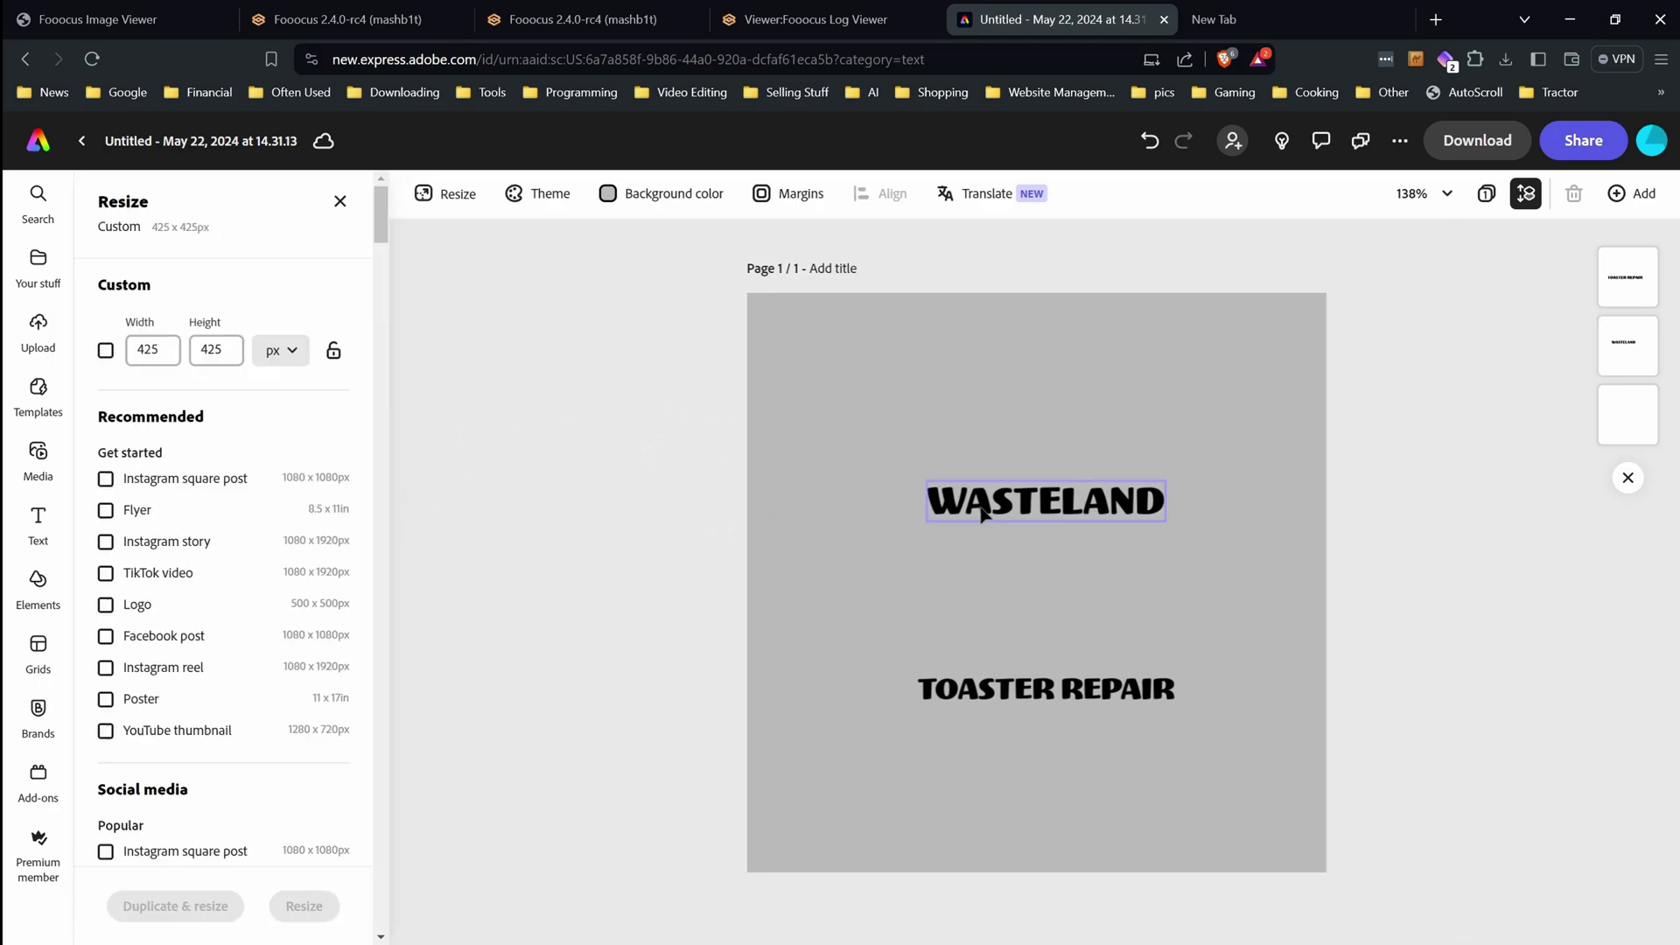
click(984, 514)
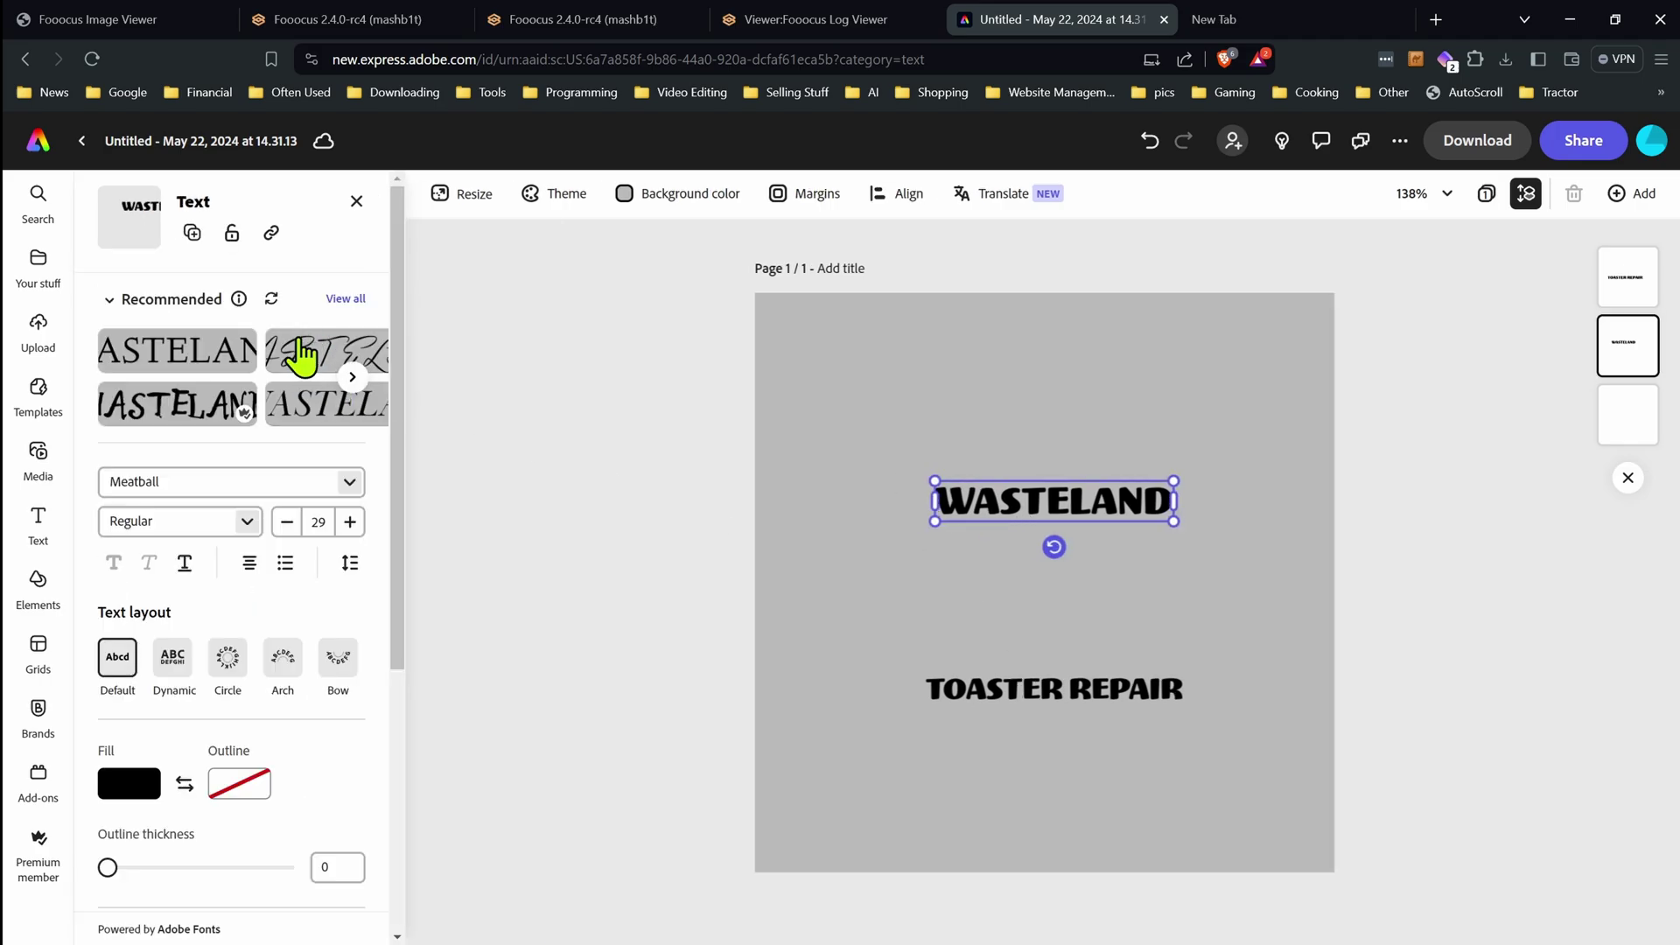
click(345, 301)
scroll(250, 560, down, 2)
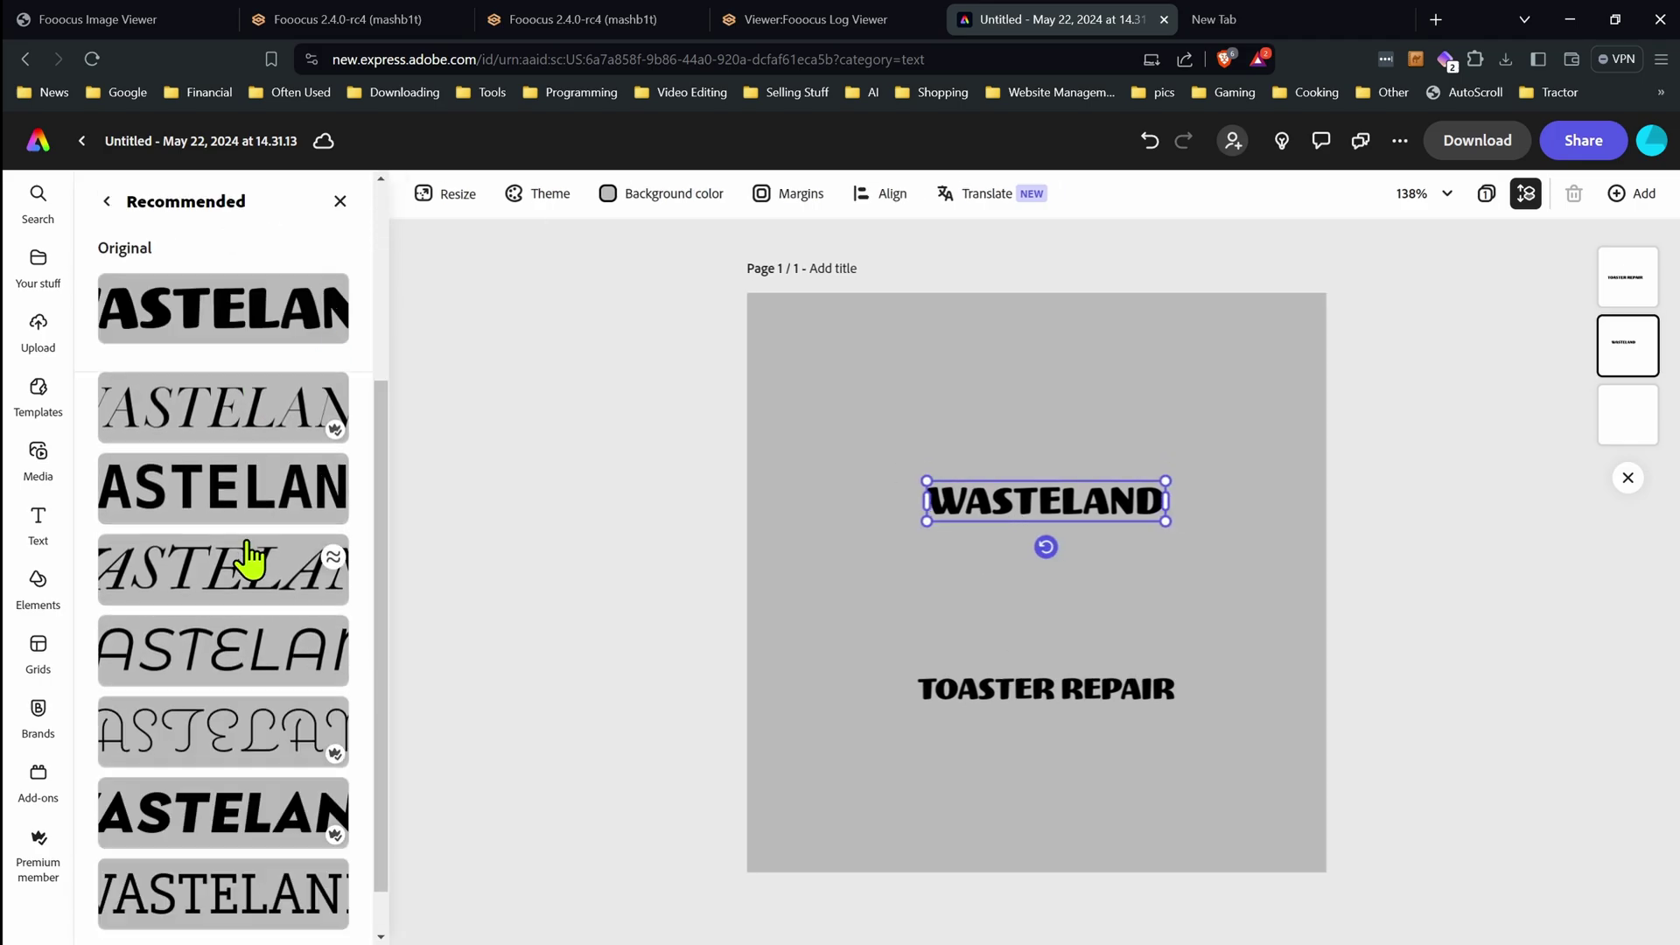
scroll(219, 612, up, 3)
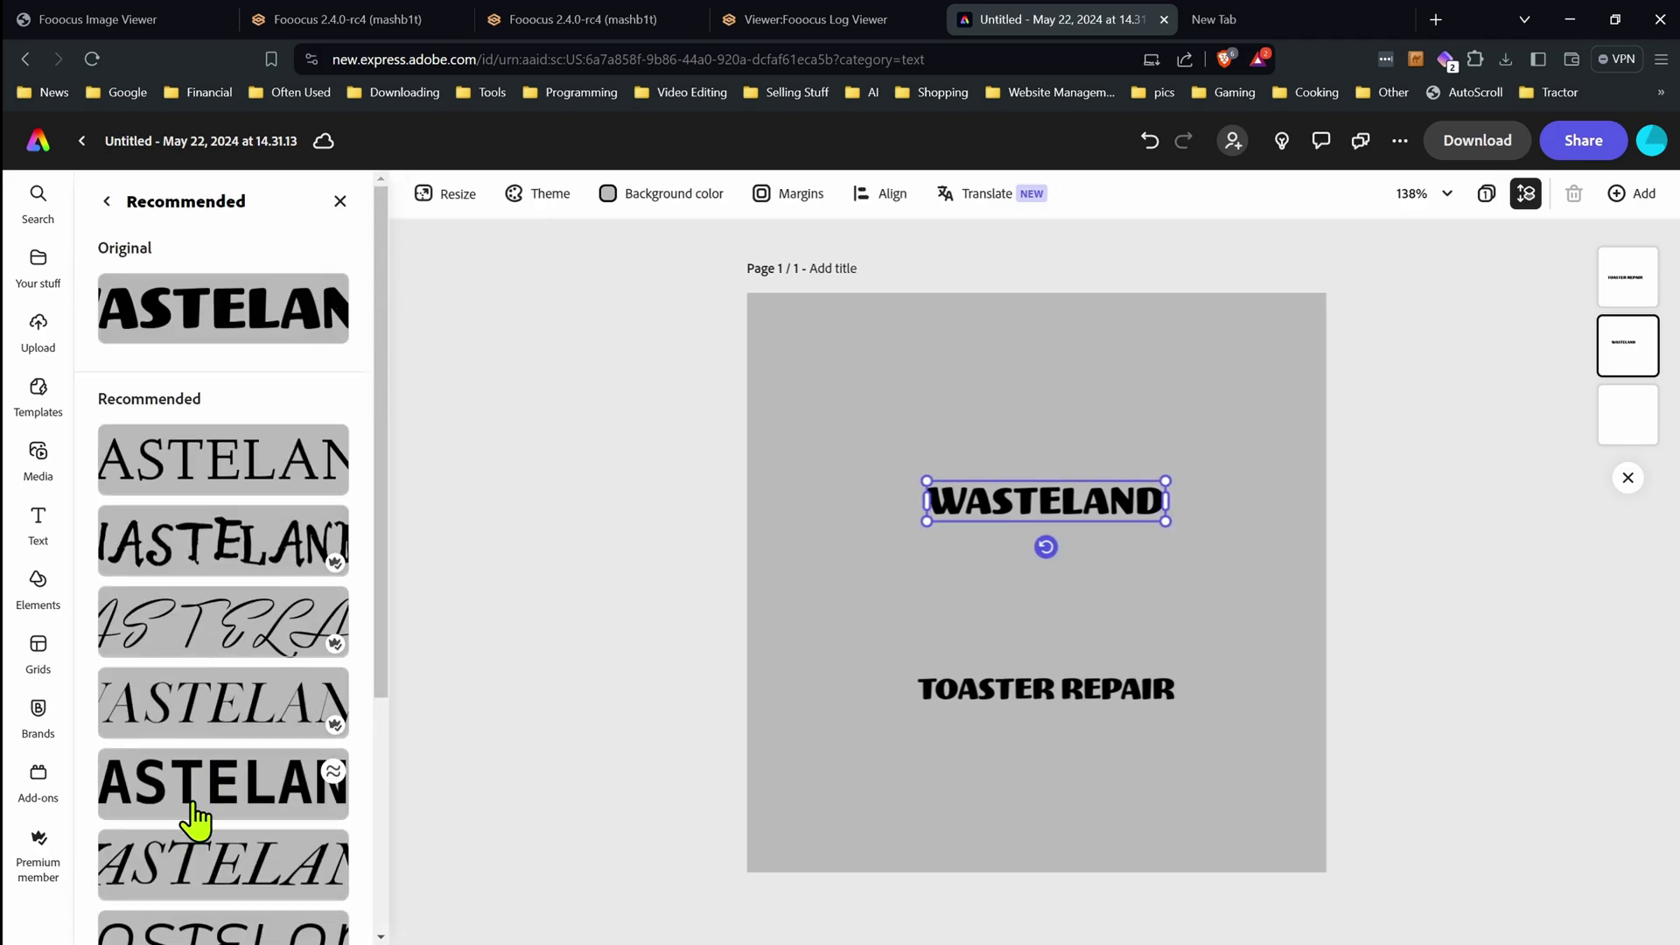
click(197, 801)
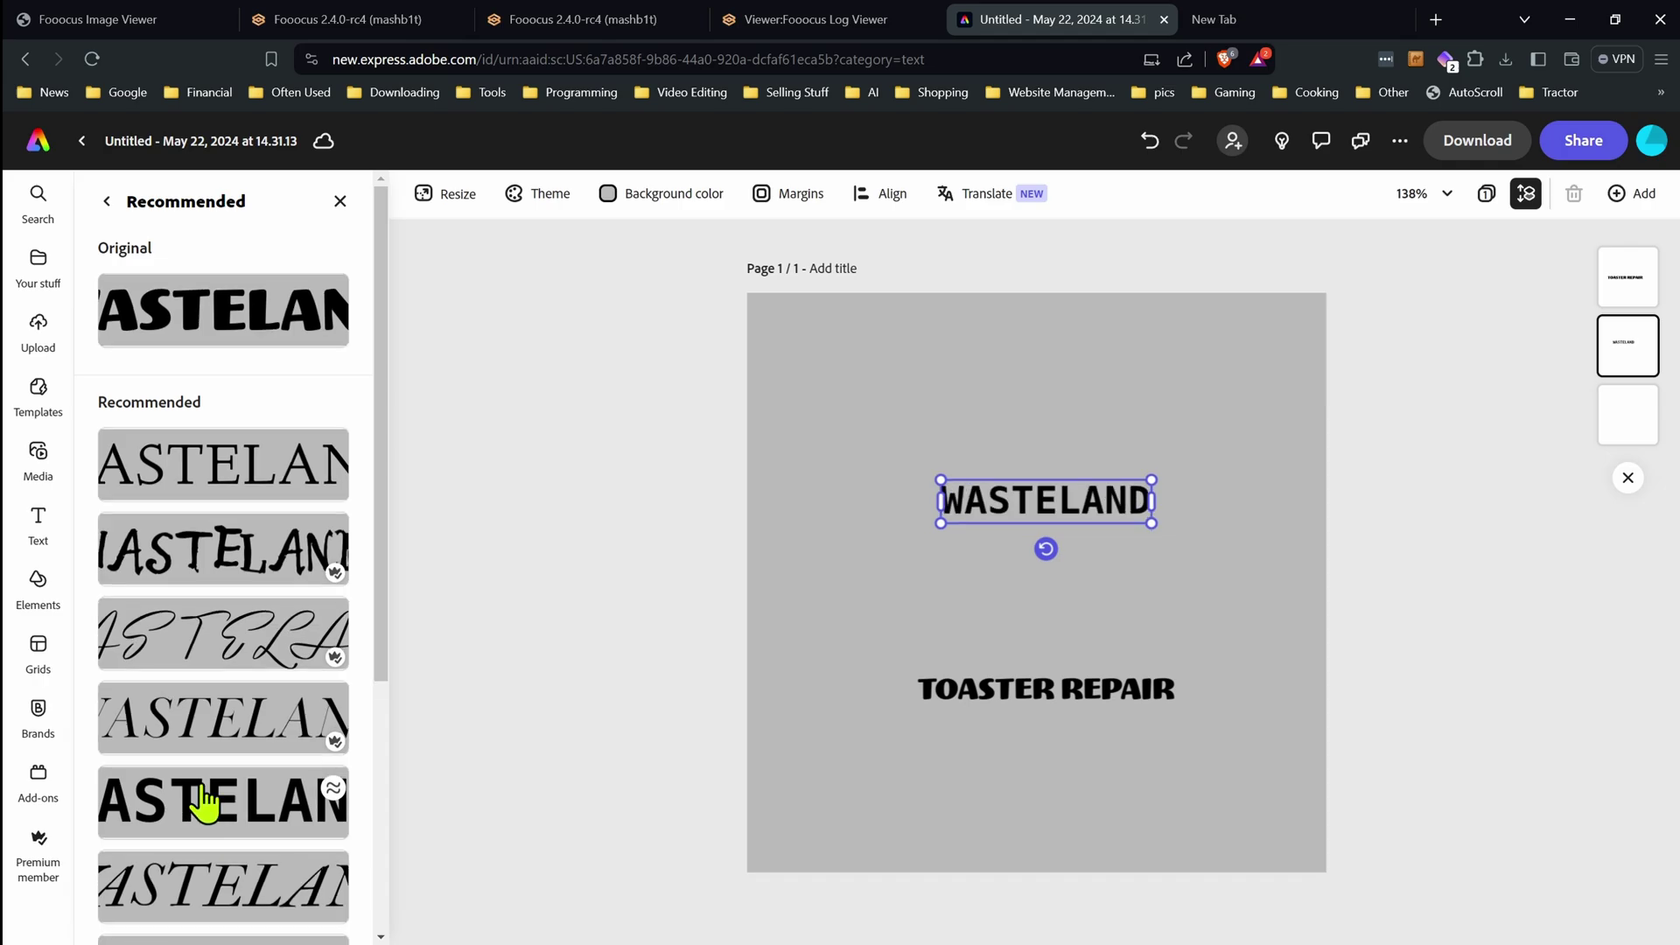
key(ctrl+z)
click(654, 517)
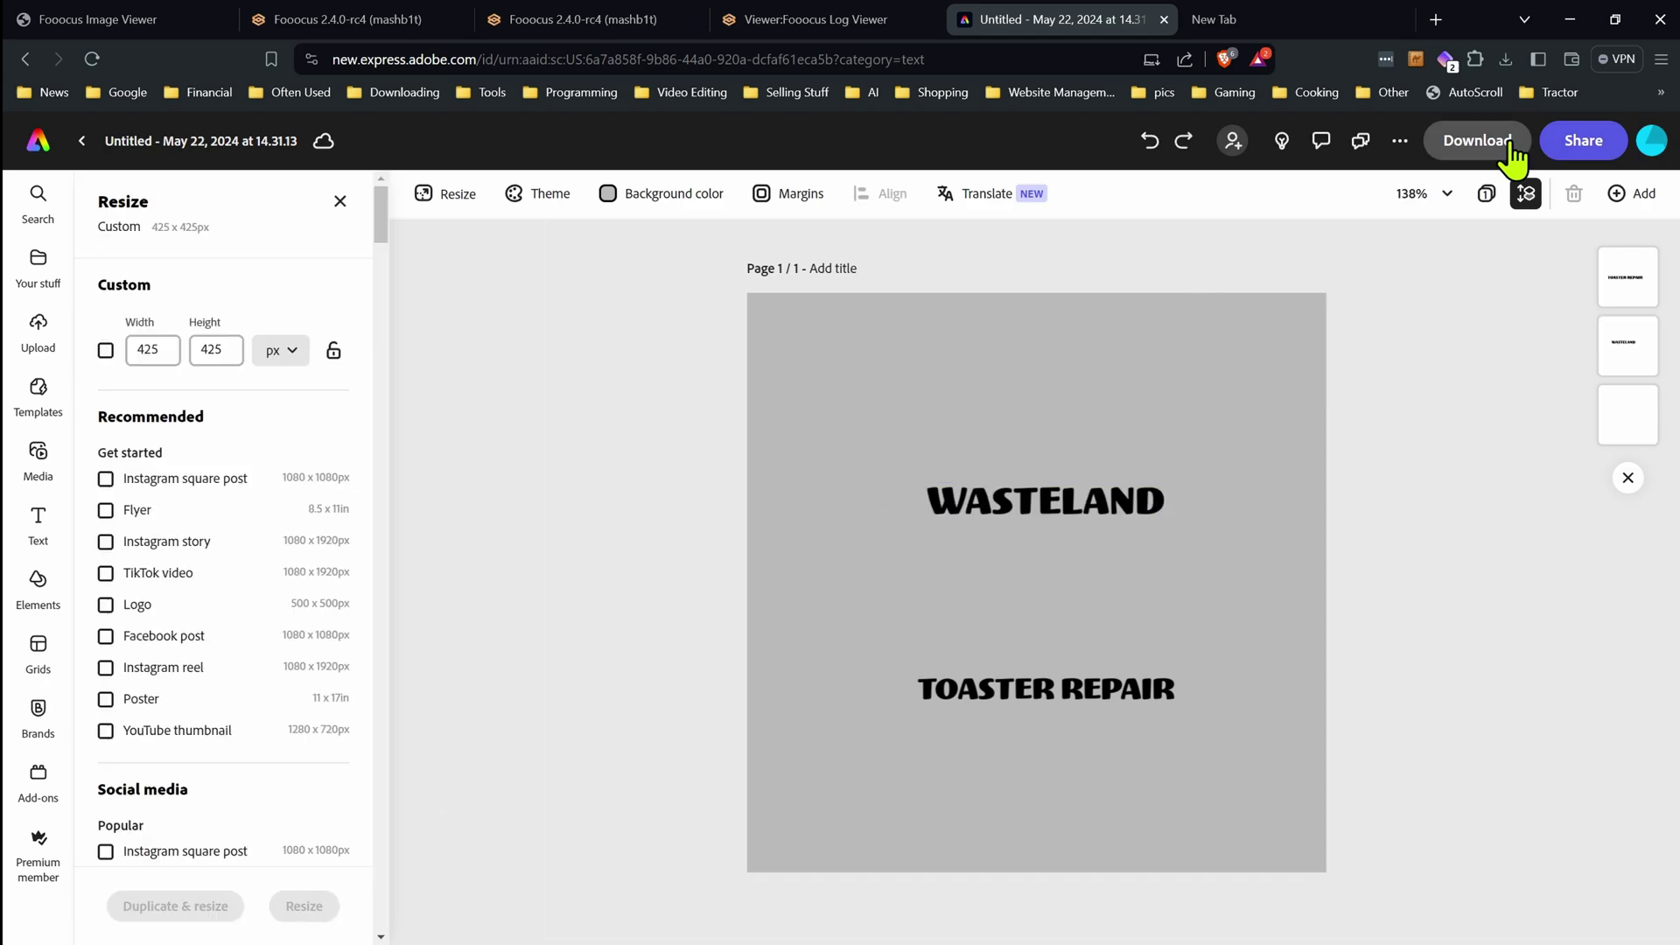
Download the lettering design as a PNG and load it into the first image prompt slot in Fooocus
click(1478, 141)
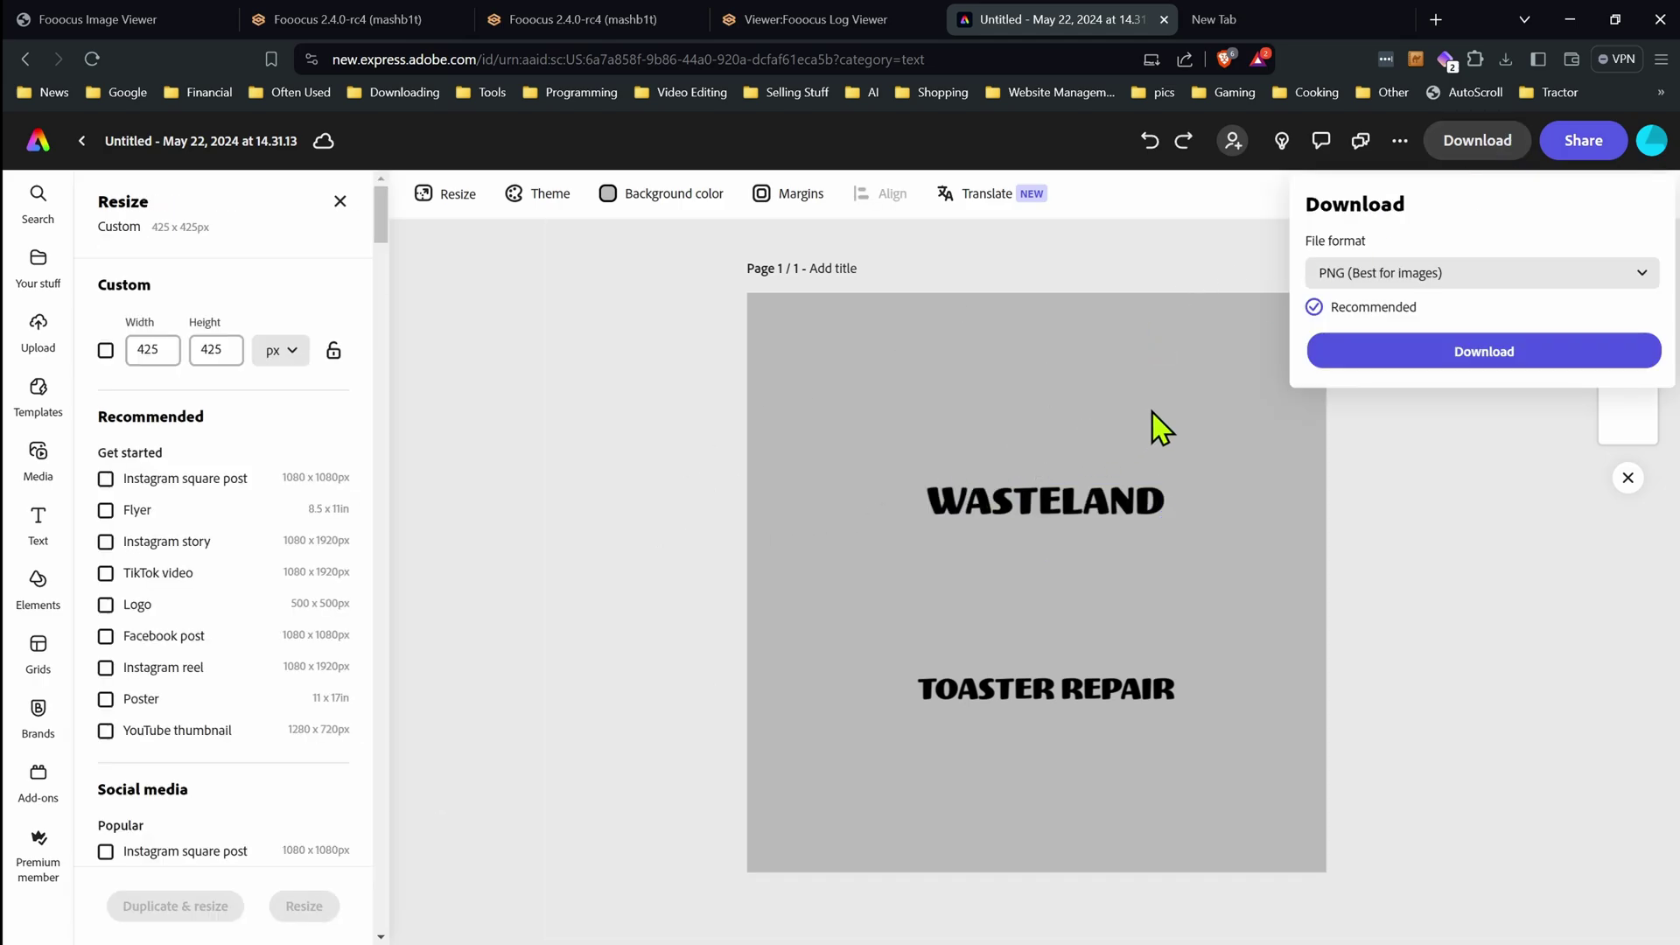
click(1427, 365)
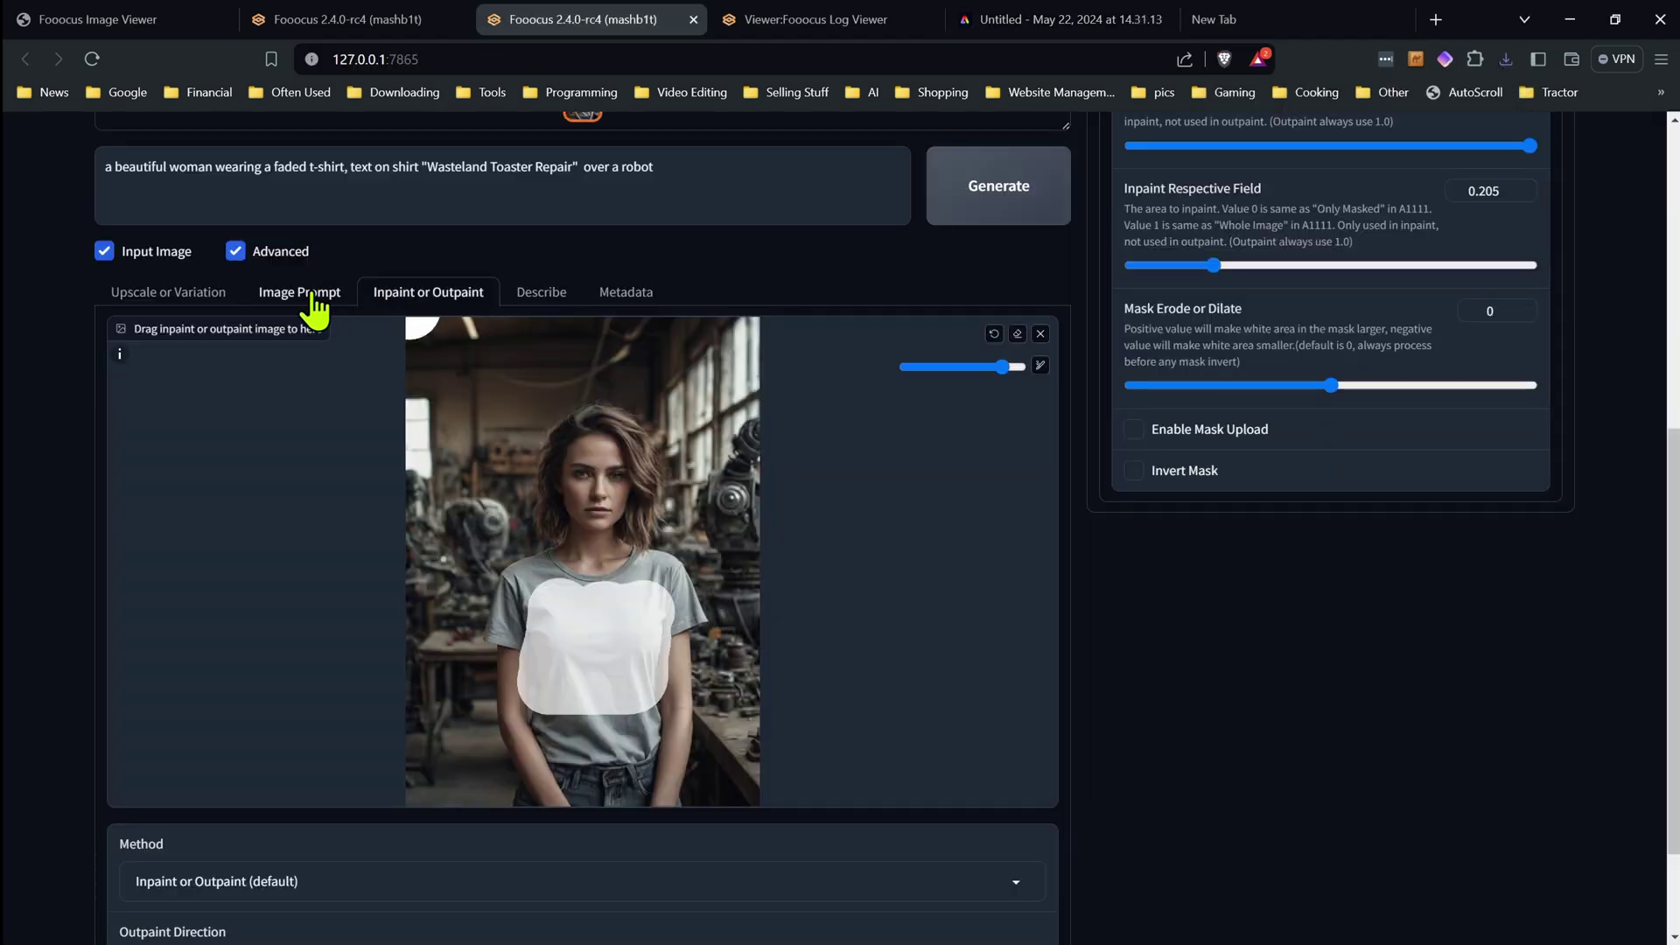
click(312, 296)
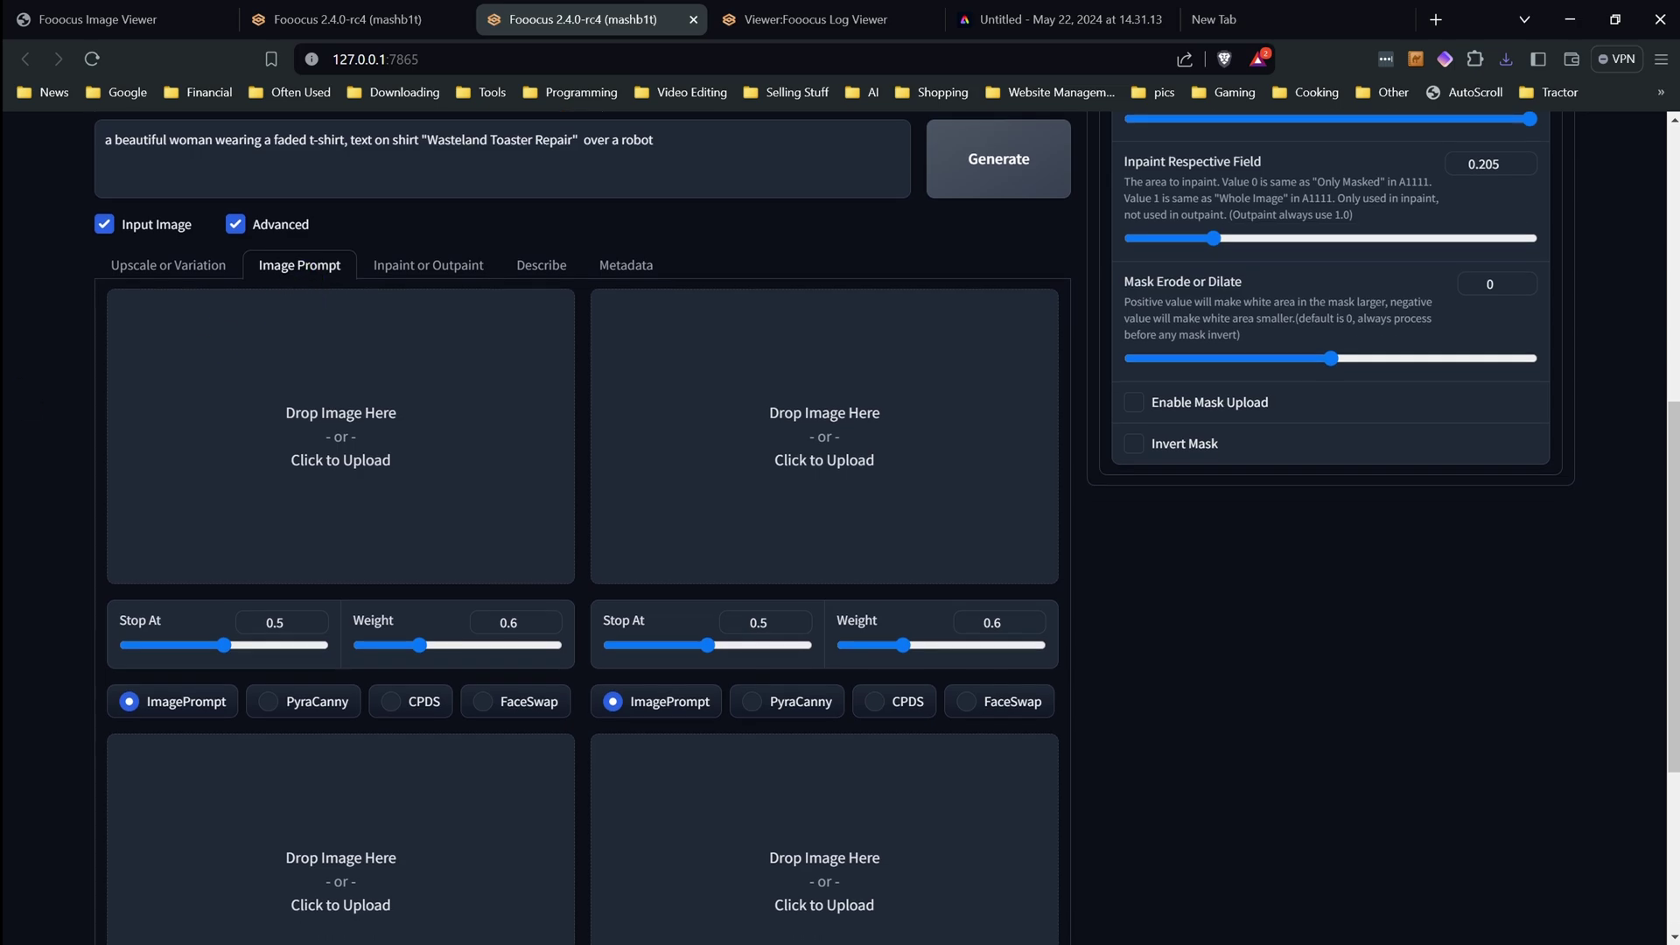
drag(225, 506, 345, 443)
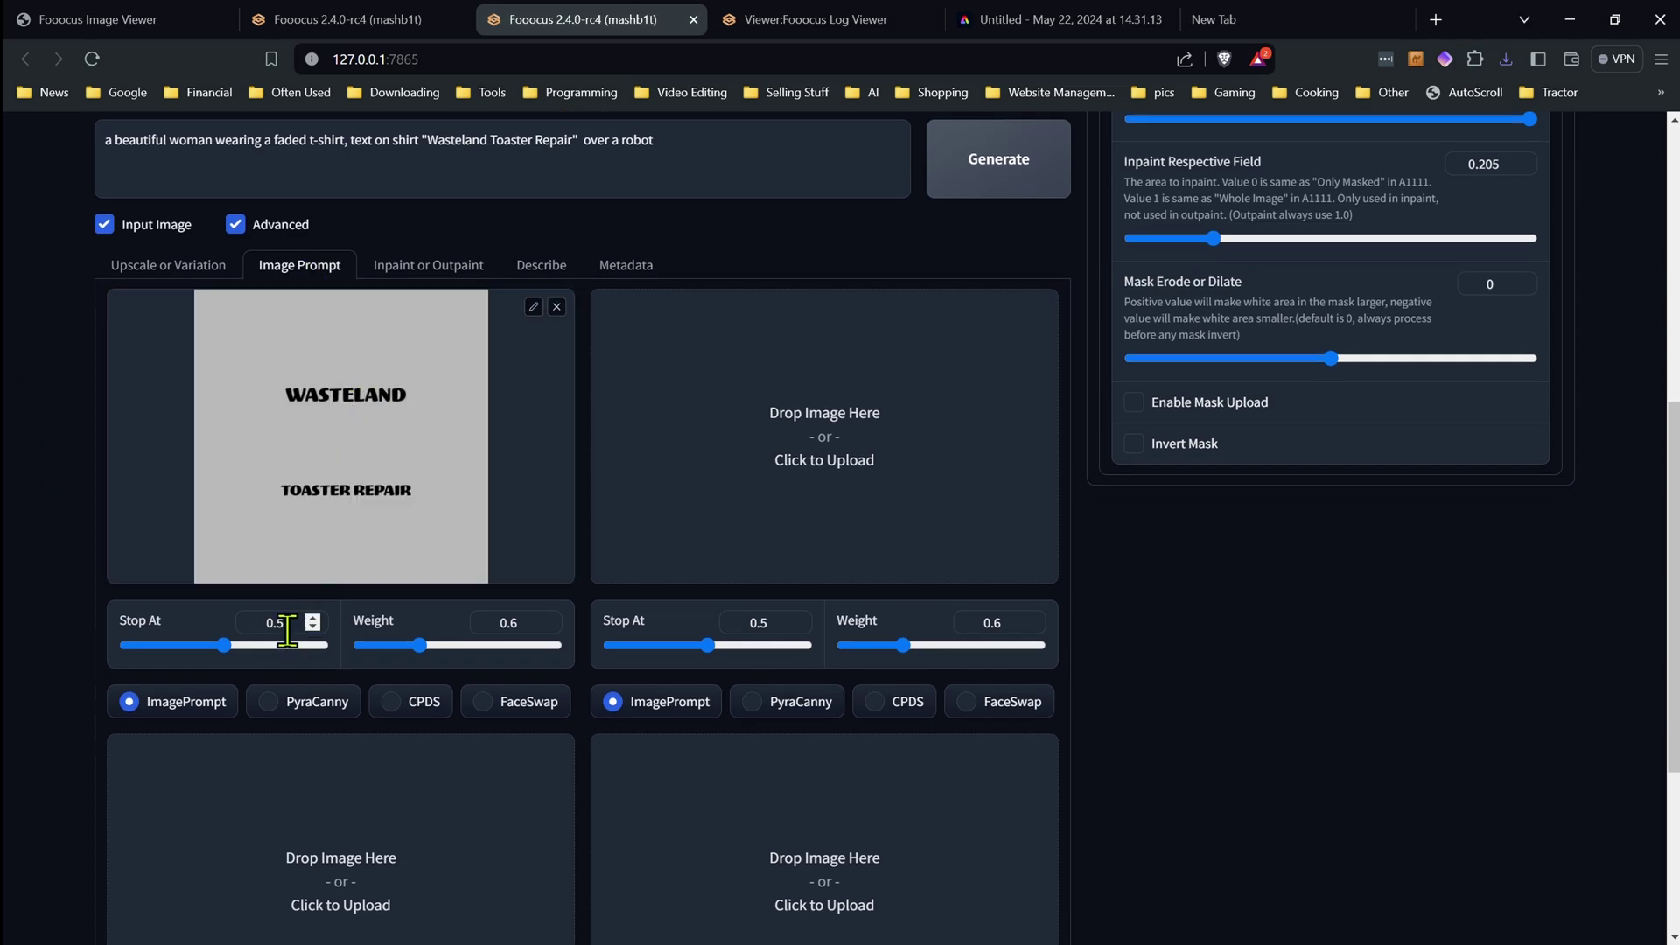
Set the lettering image prompt to CPDS with a Stop At value of 0.696
click(392, 704)
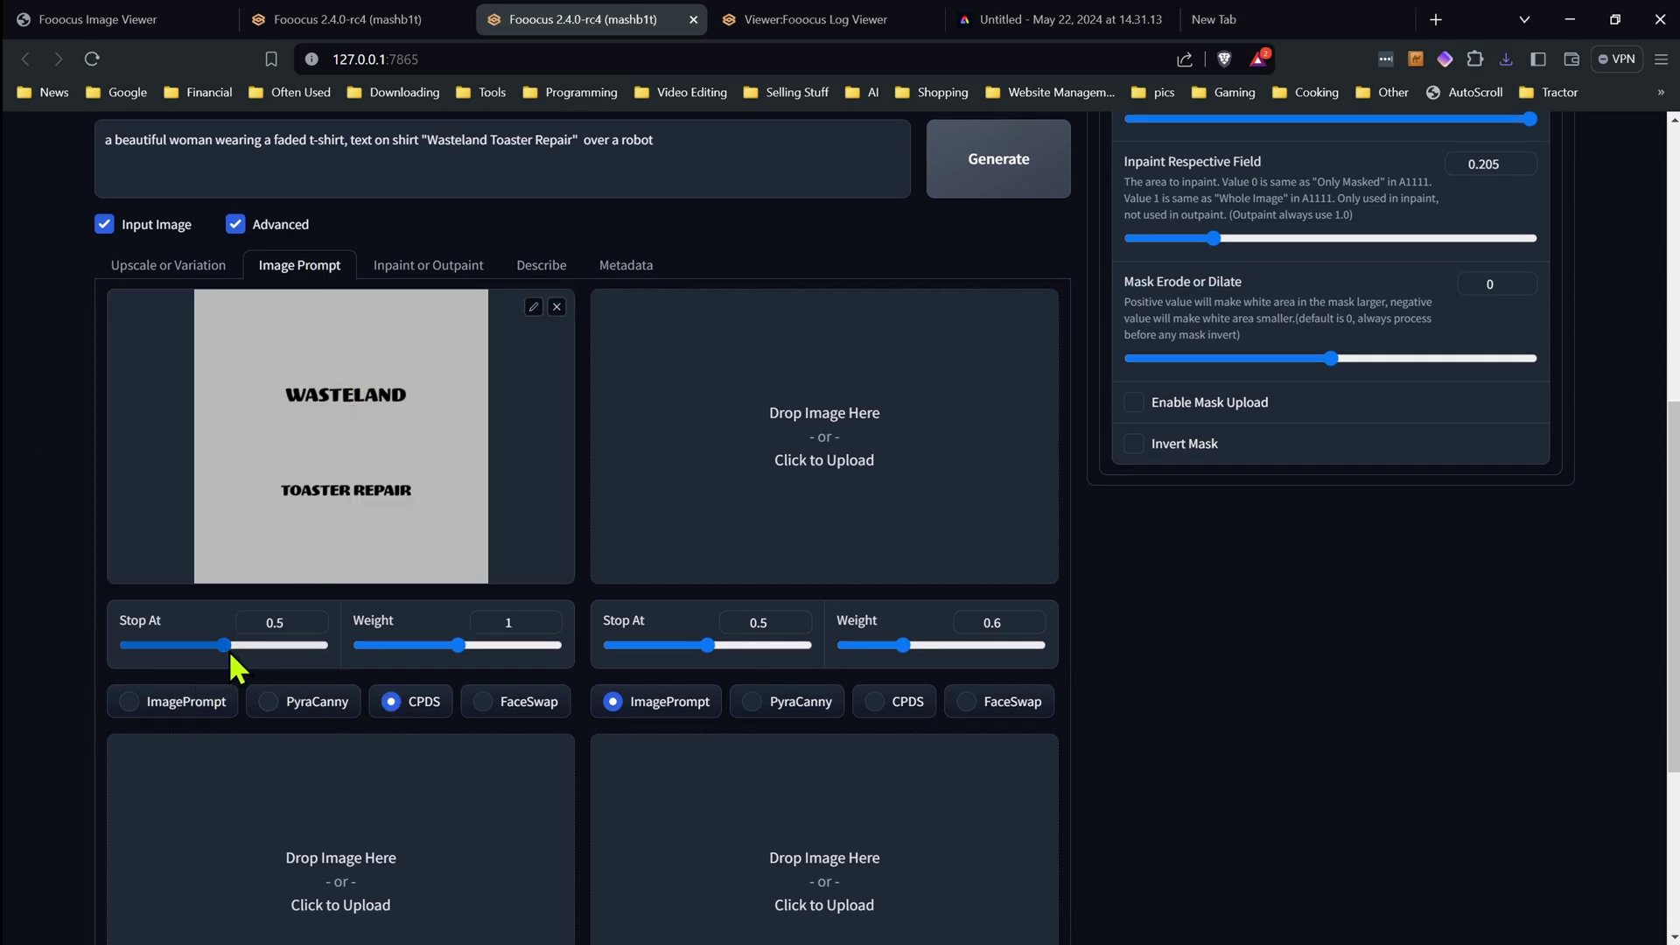
drag(224, 646, 259, 646)
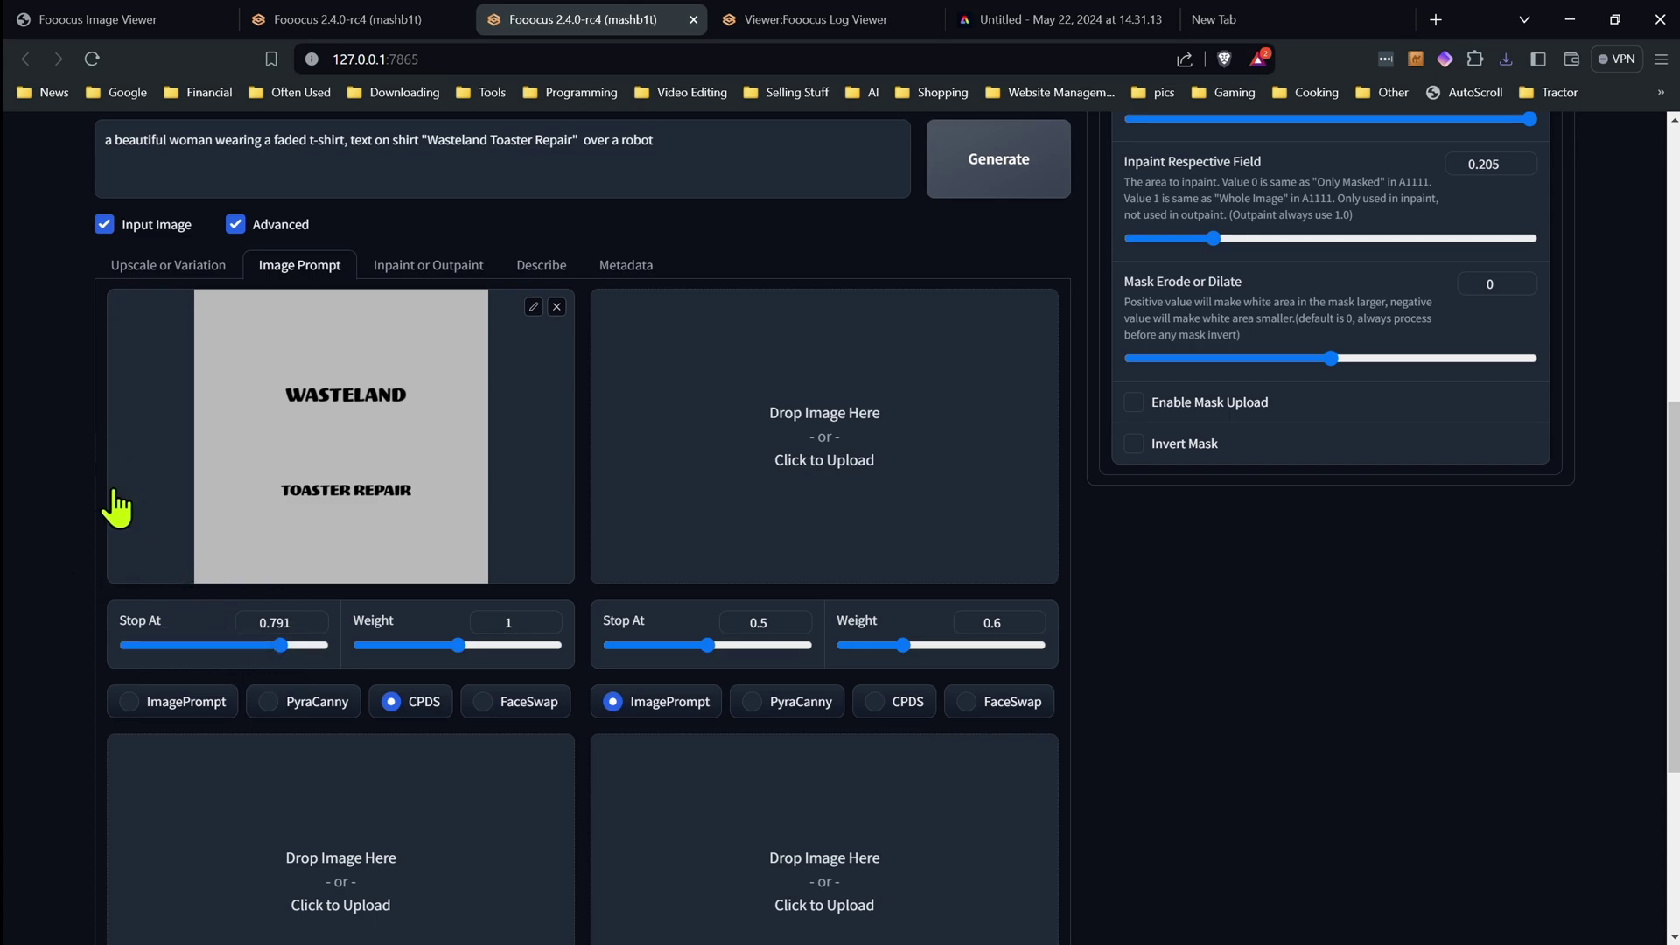
scroll(111, 516, up, 1)
click(261, 744)
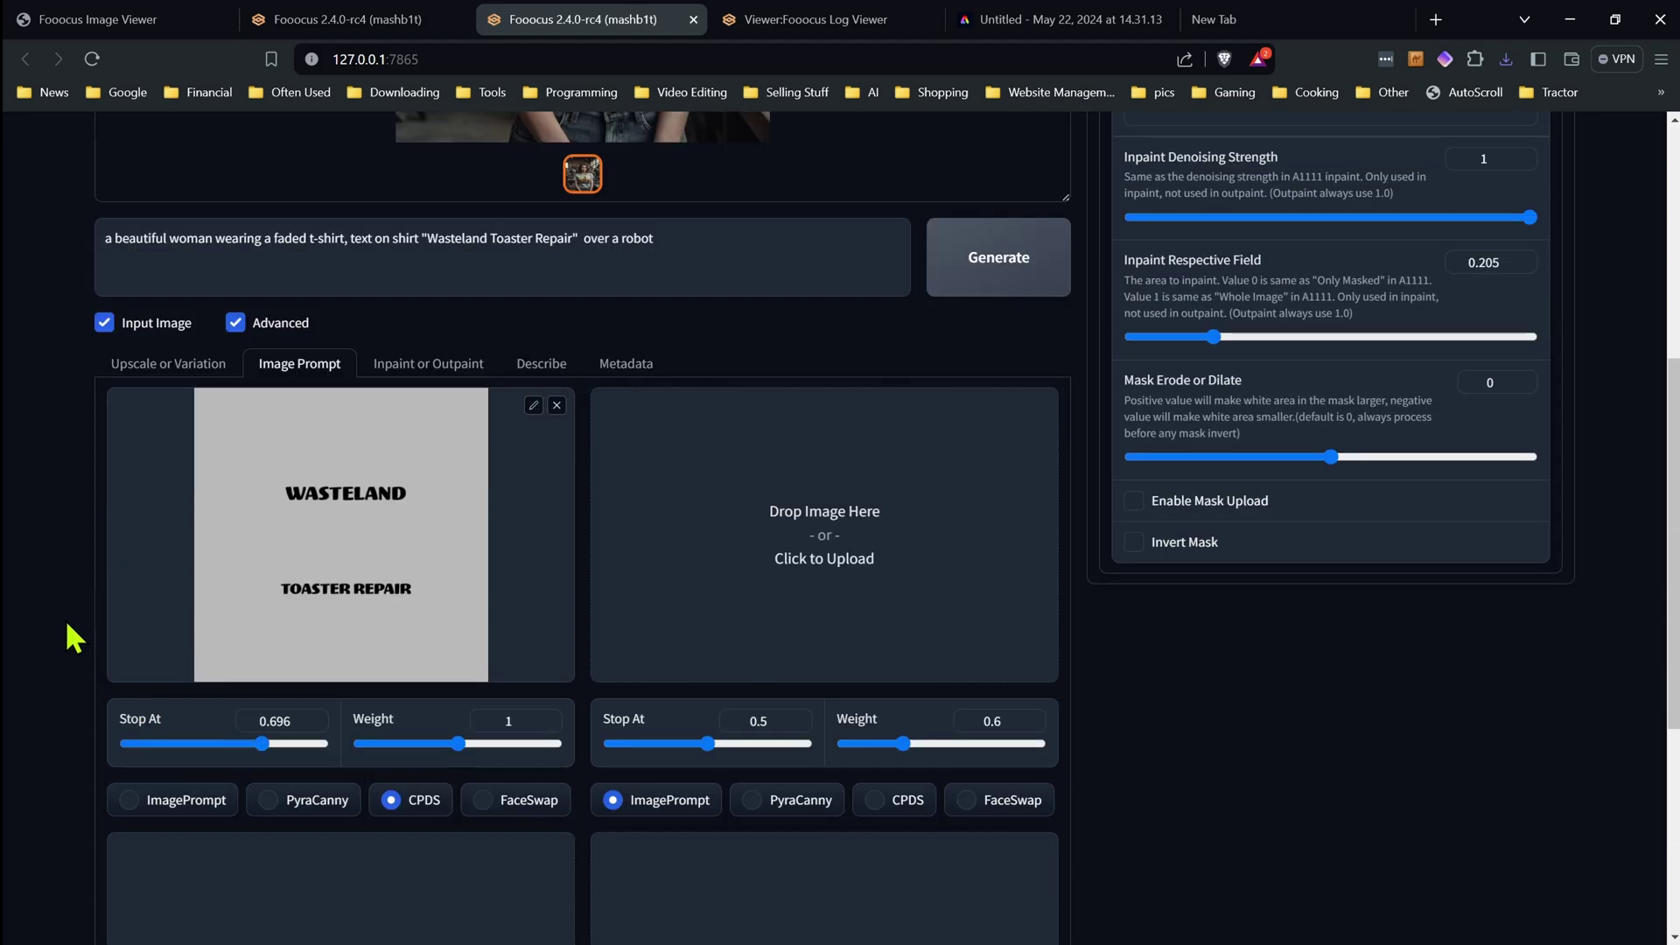
Load the robot picture into the second image prompt slot and raise its weight slightly
scroll(74, 639, up, 5)
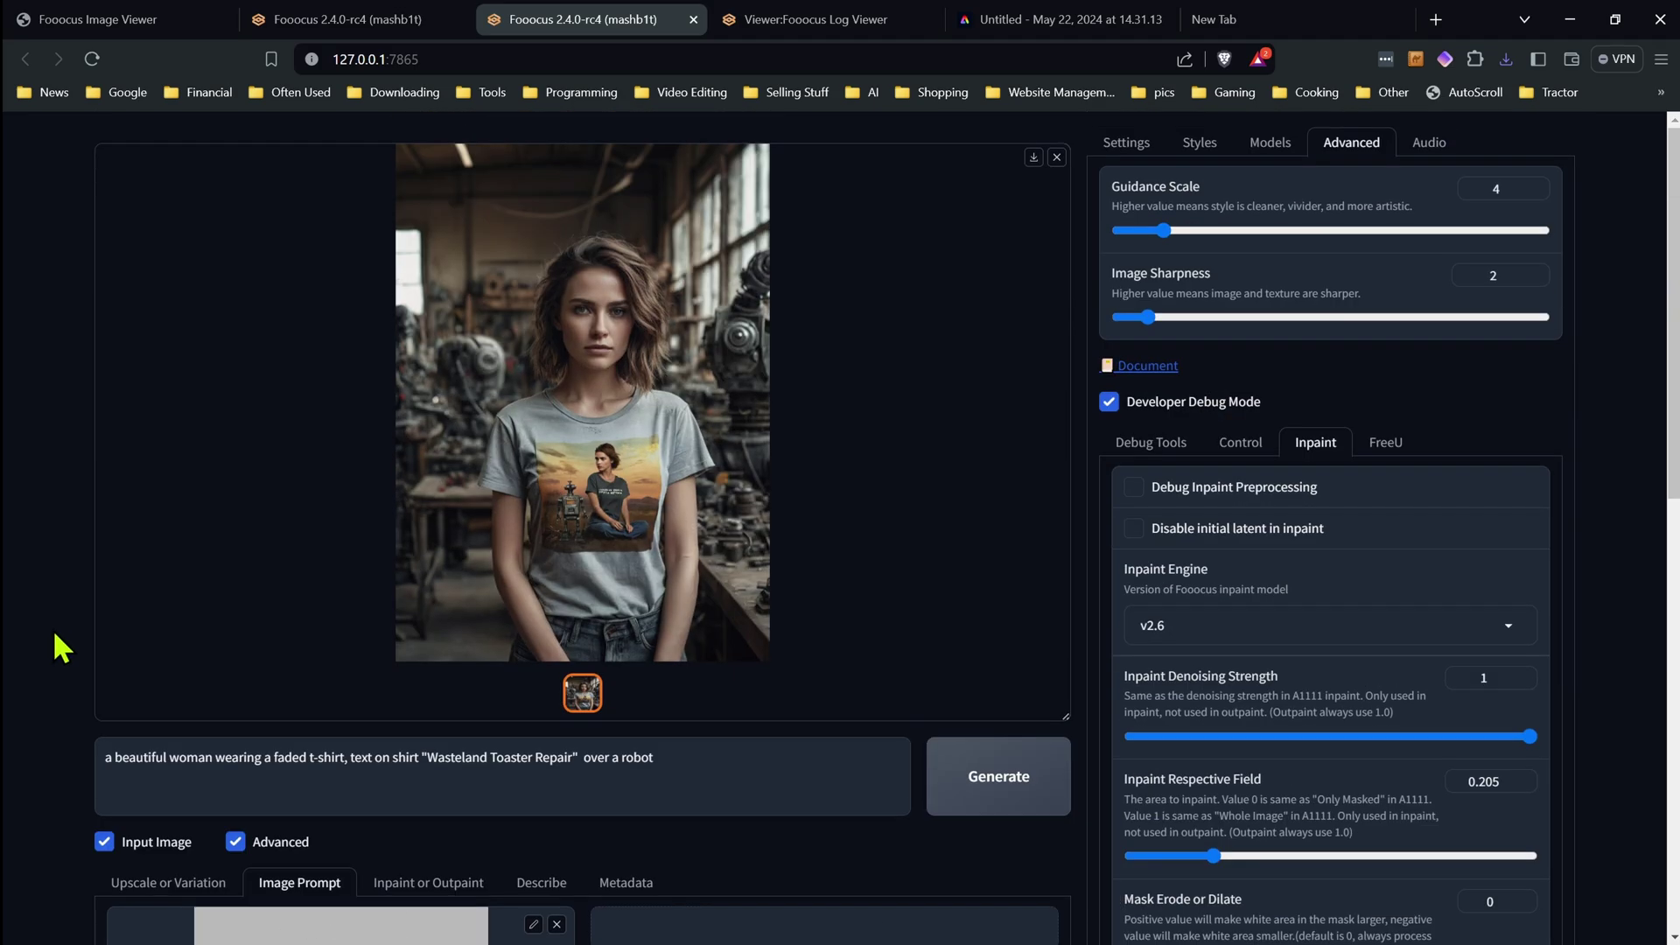
scroll(52, 592, down, 3)
drag(53, 592, 768, 797)
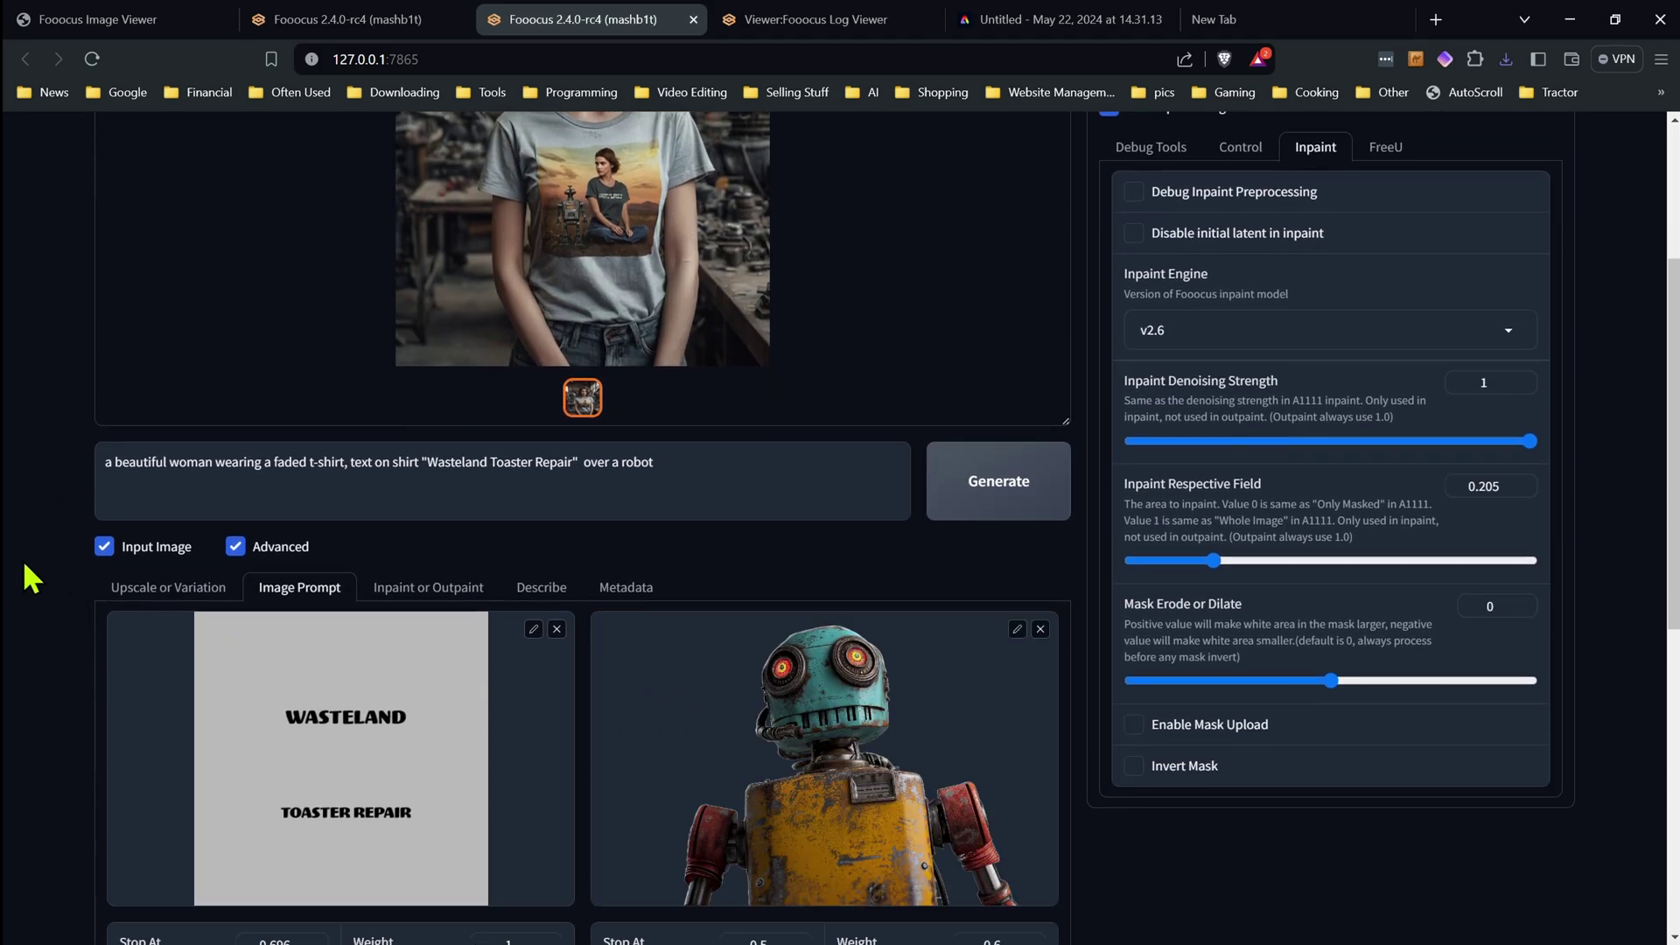
scroll(37, 570, down, 2)
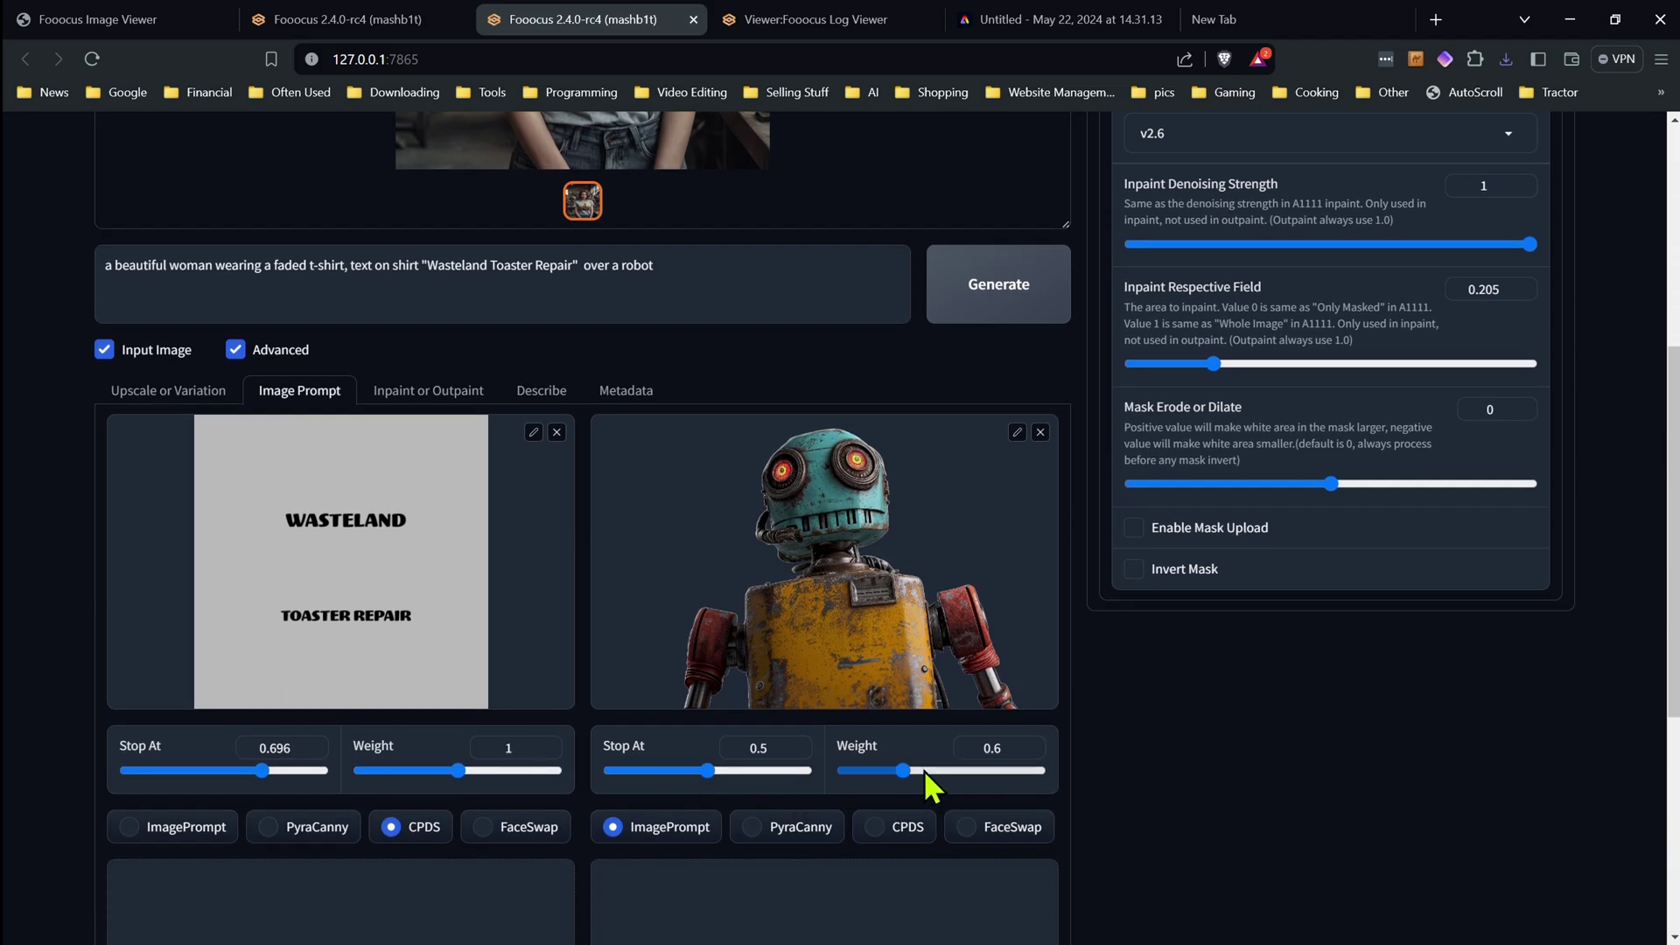
drag(925, 772, 935, 772)
scroll(1261, 332, up, 5)
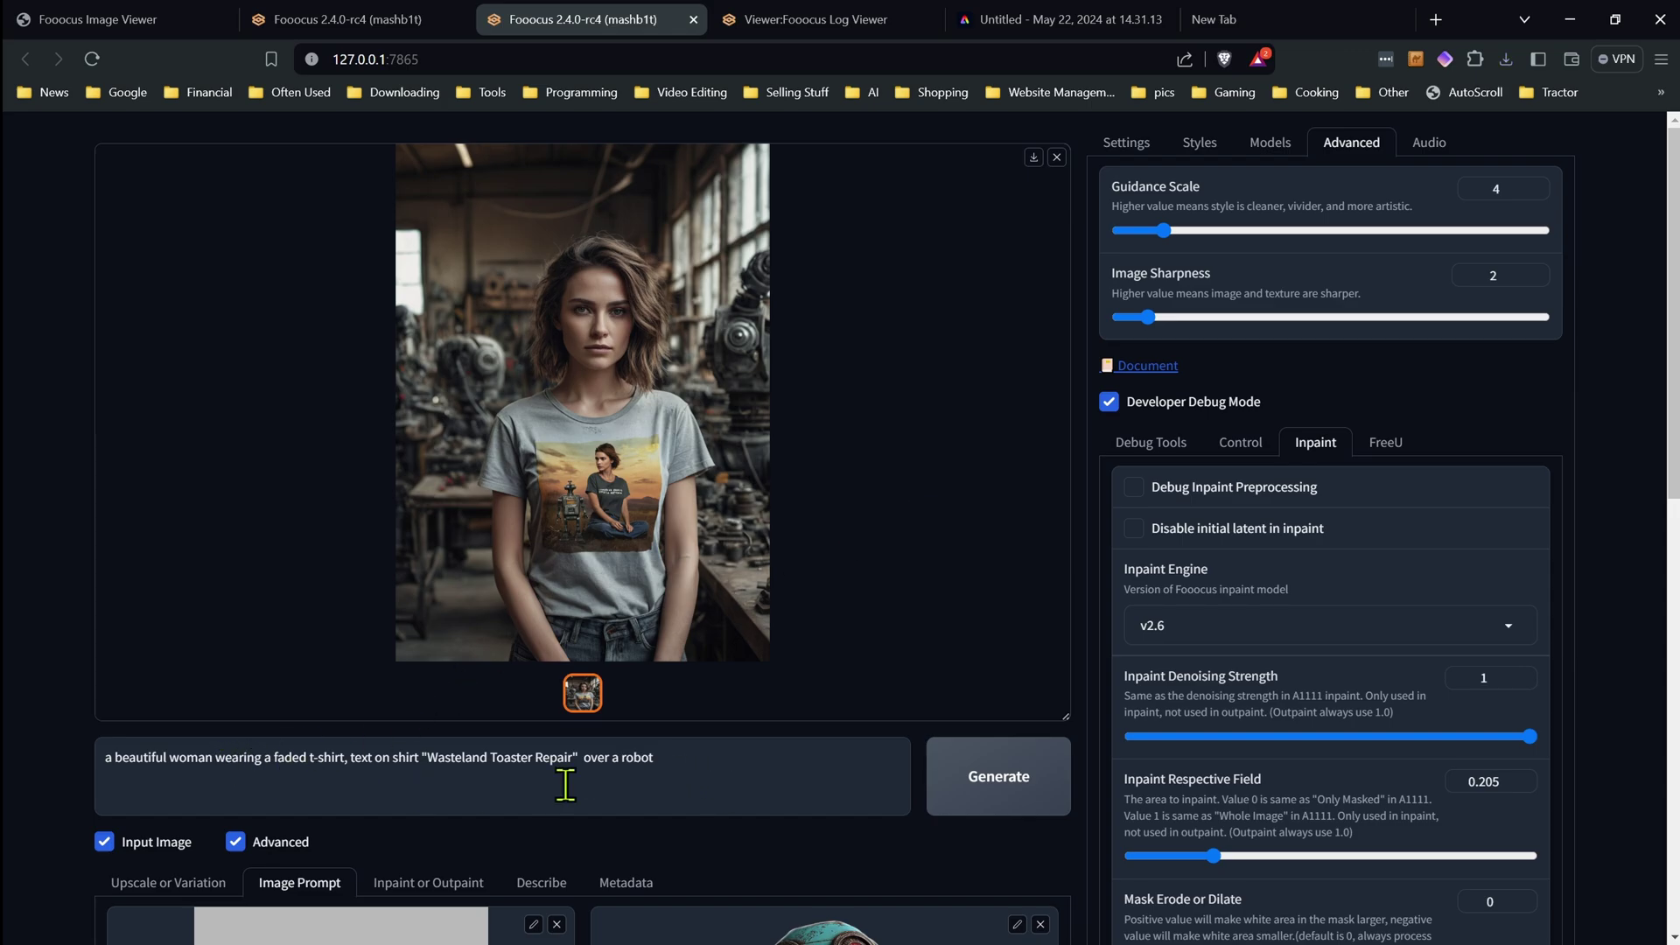
Review the shirt text in the prompt, the inpaint settings and the mask painted on the t-shirt
drag(438, 758, 547, 762)
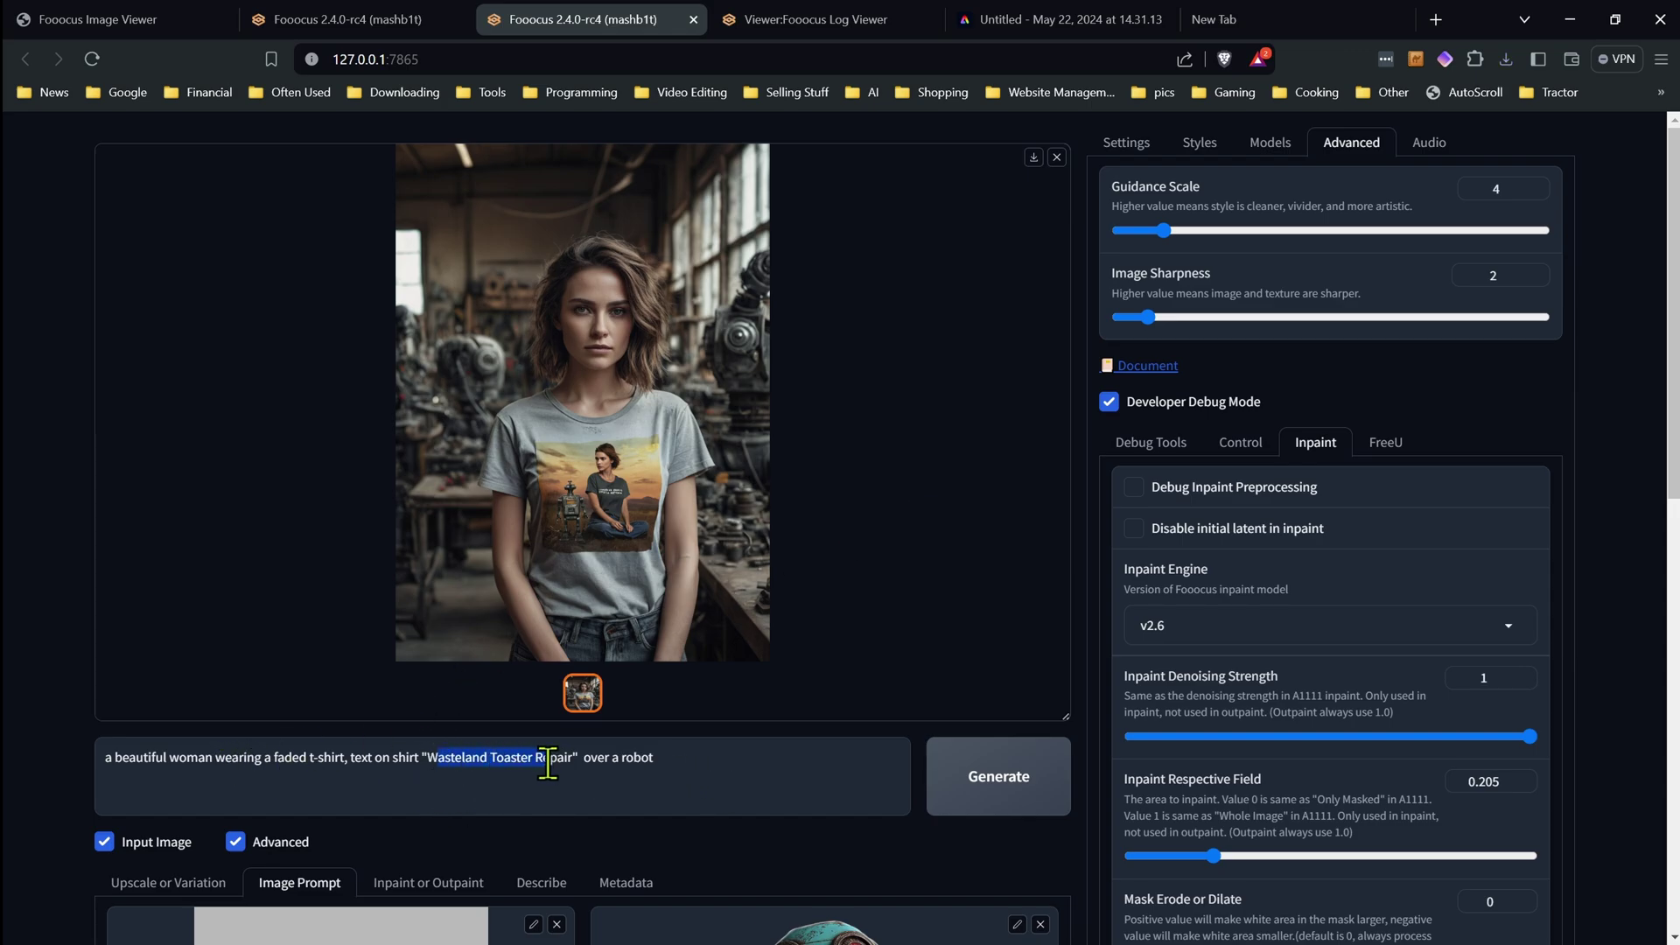
scroll(437, 752, down, 2)
click(48, 646)
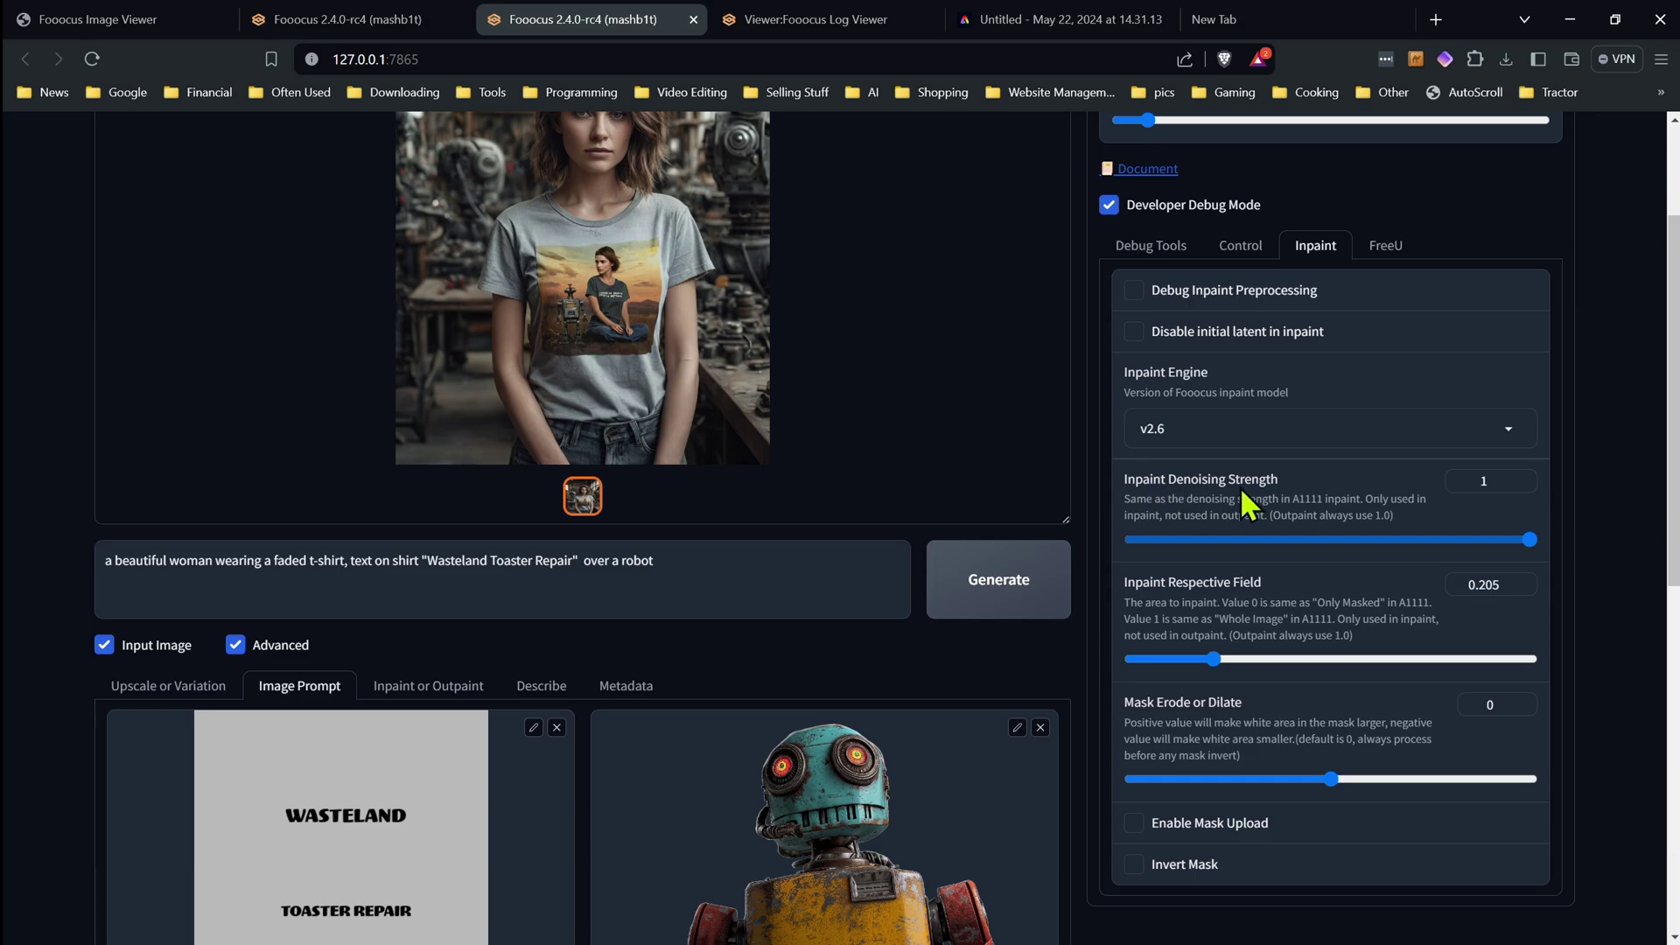
scroll(1242, 506, up, 2)
scroll(1214, 551, down, 1)
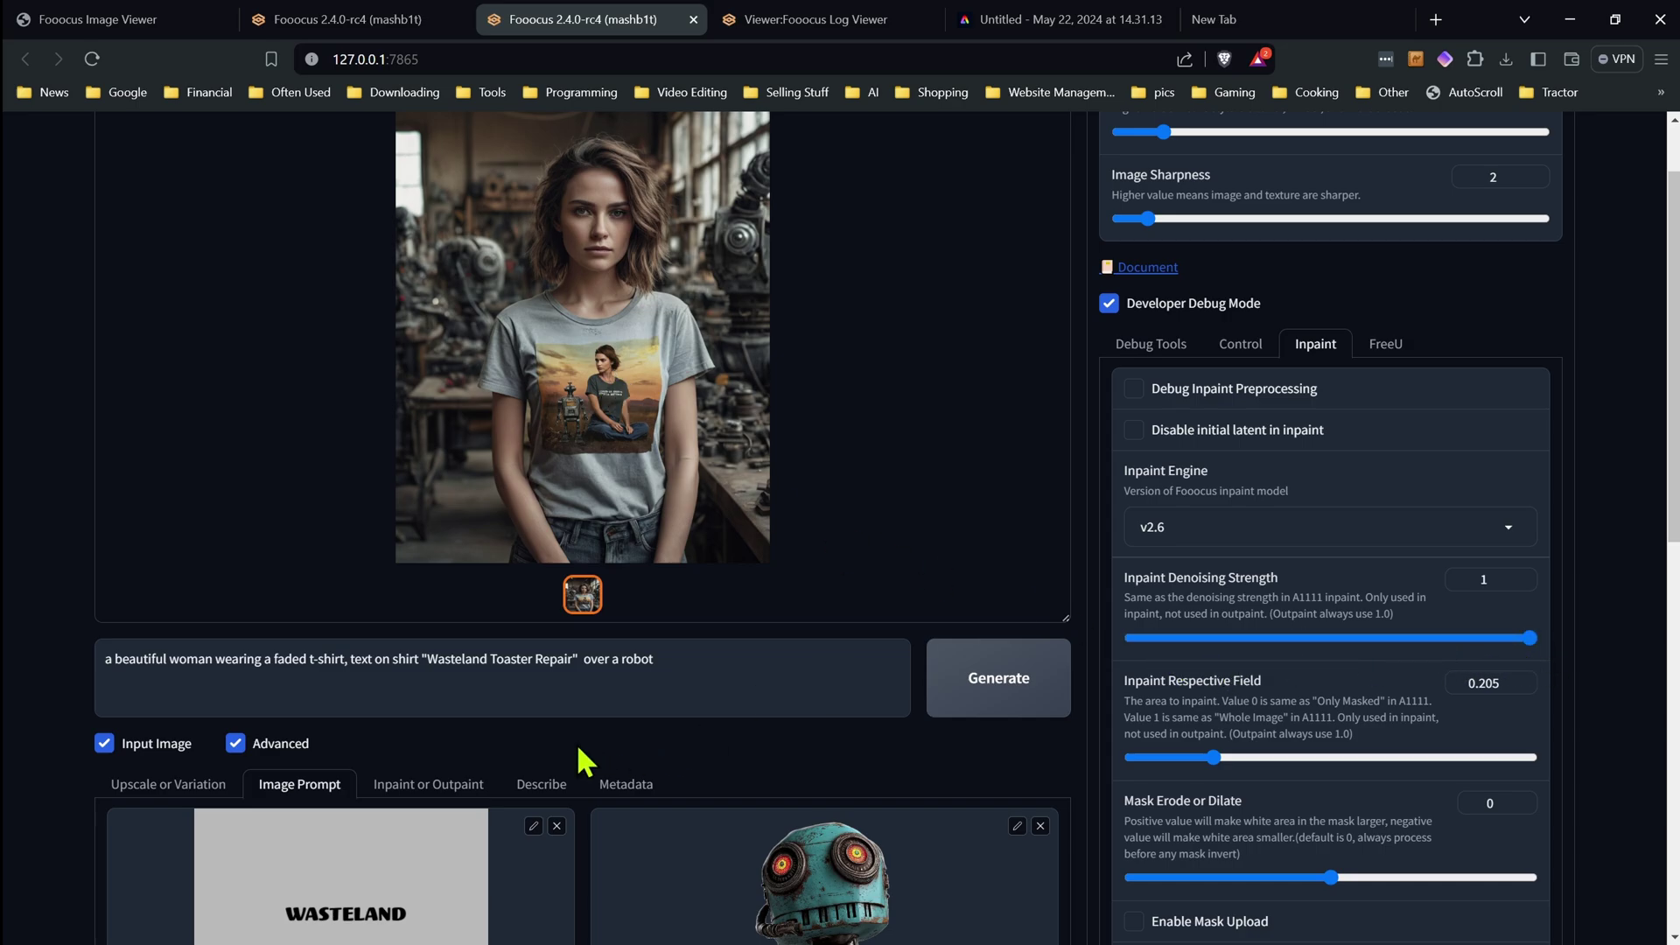
click(463, 785)
scroll(613, 700, down, 3)
scroll(647, 612, down, 2)
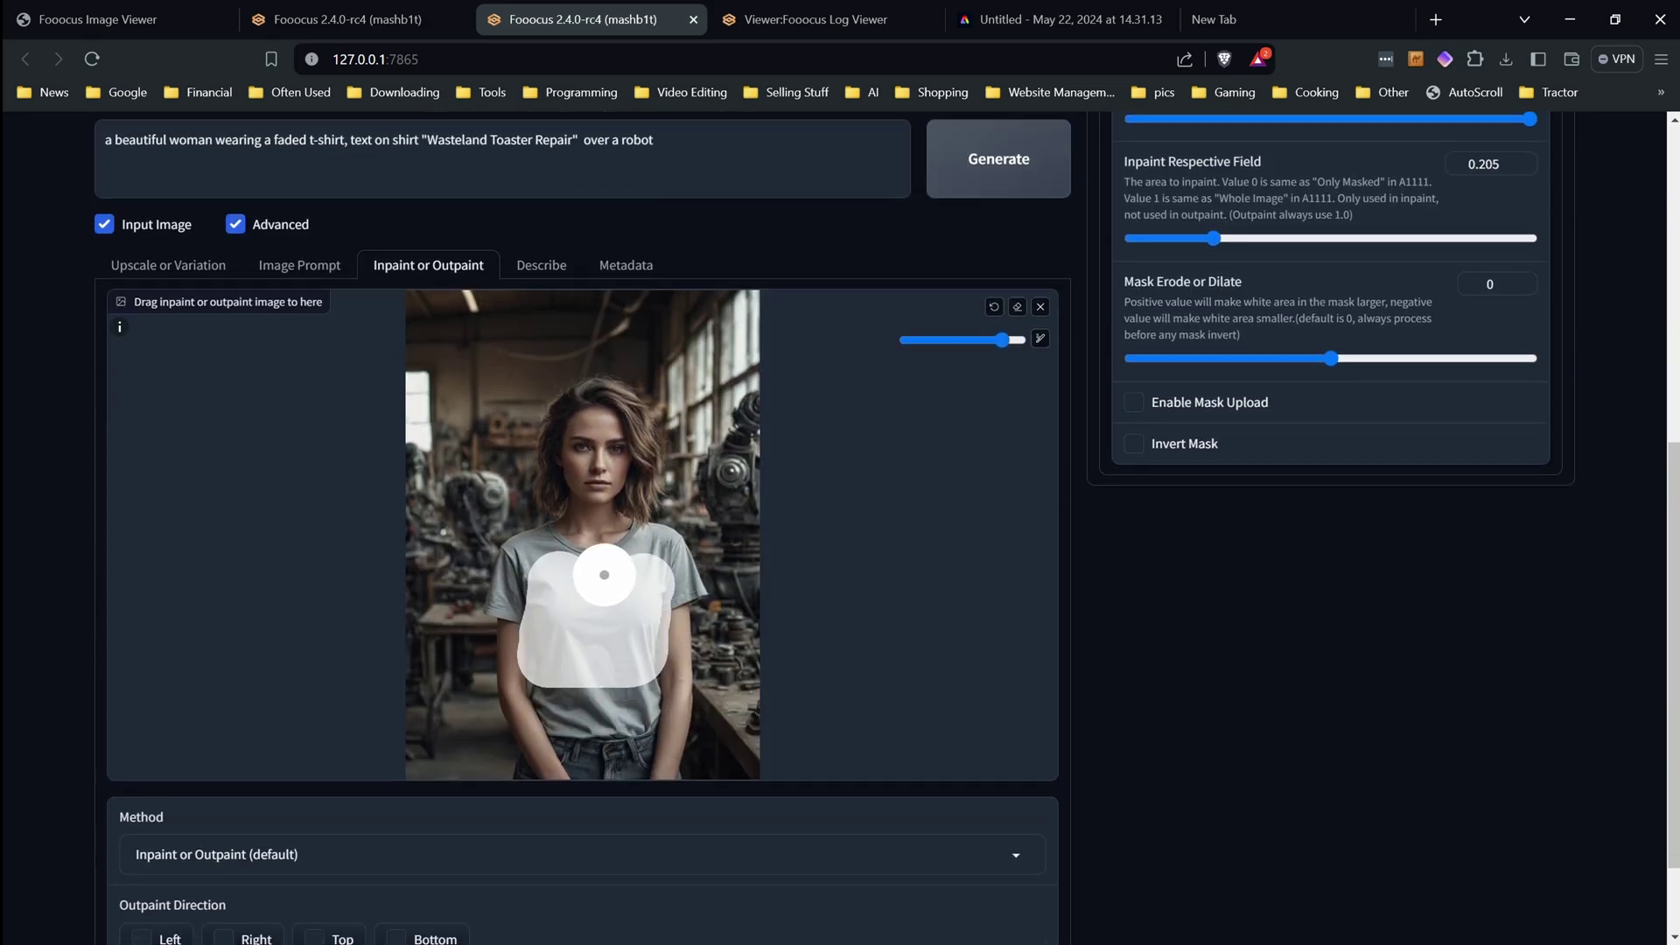
scroll(1246, 602, up, 1)
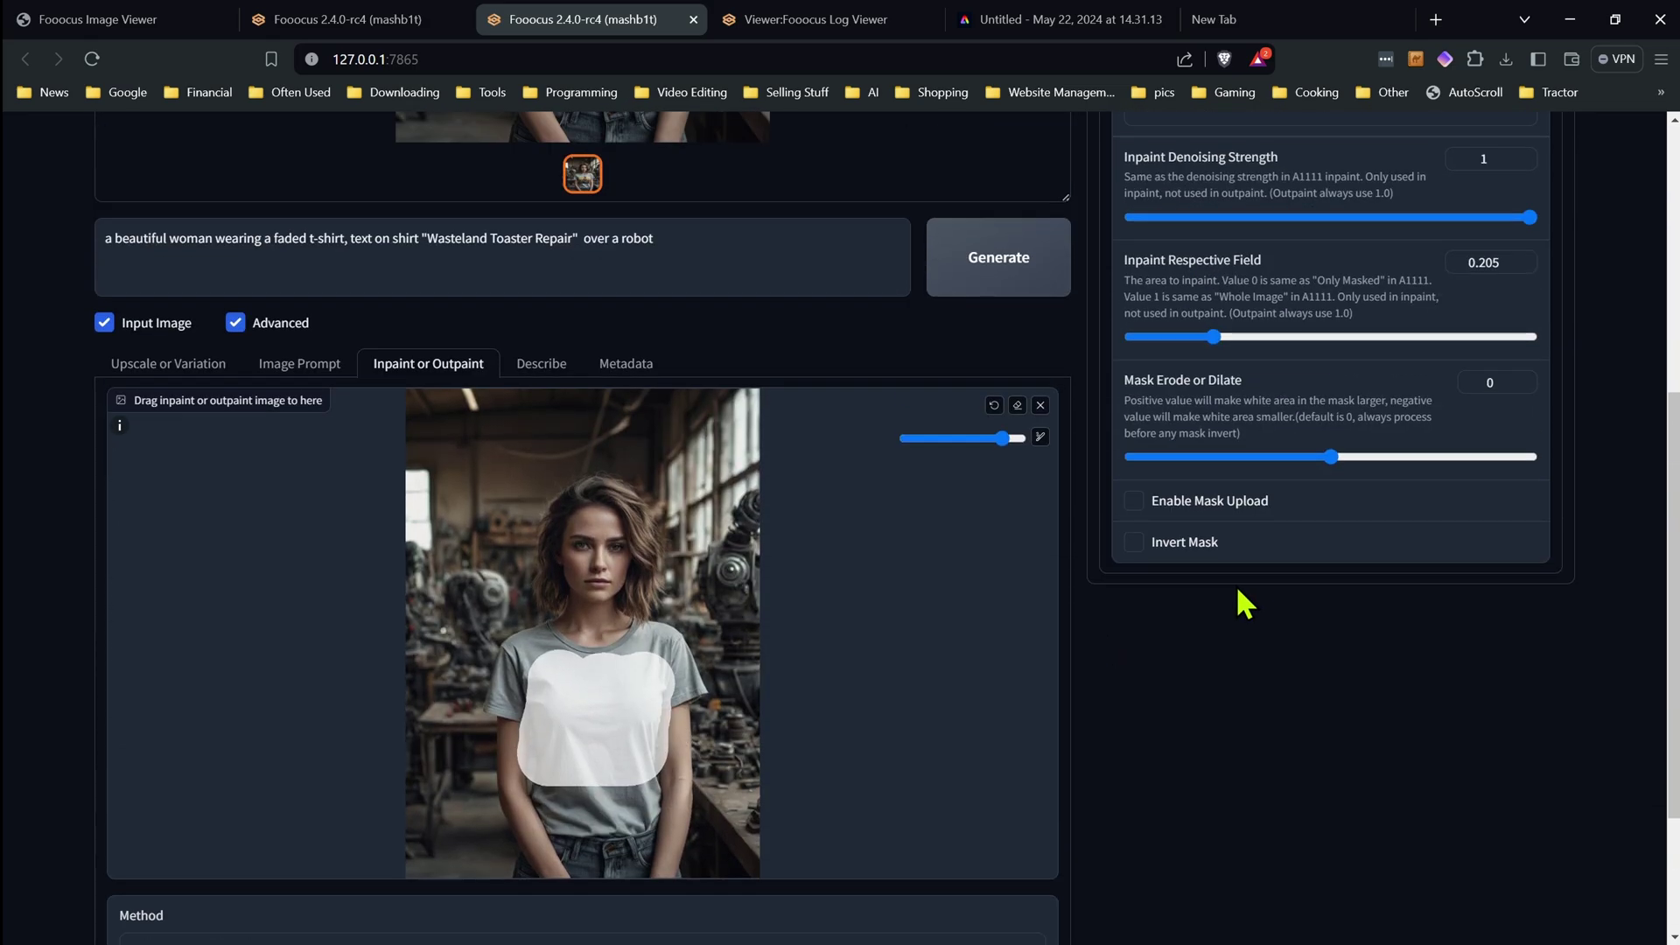
scroll(1244, 602, up, 1)
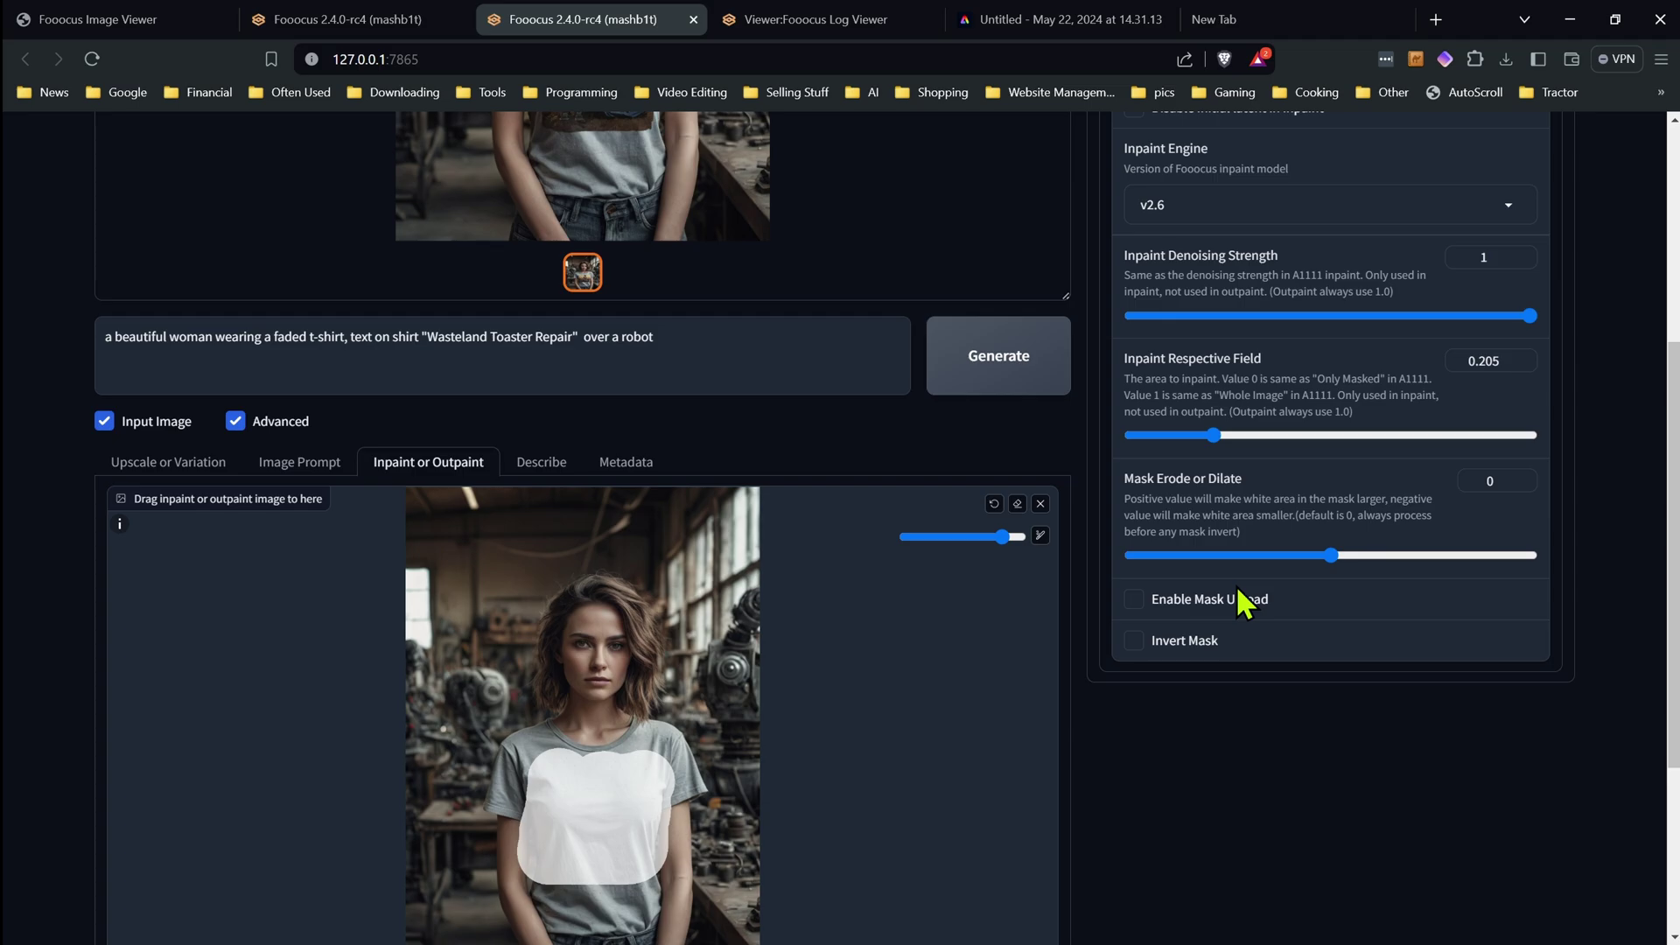
scroll(1242, 602, up, 4)
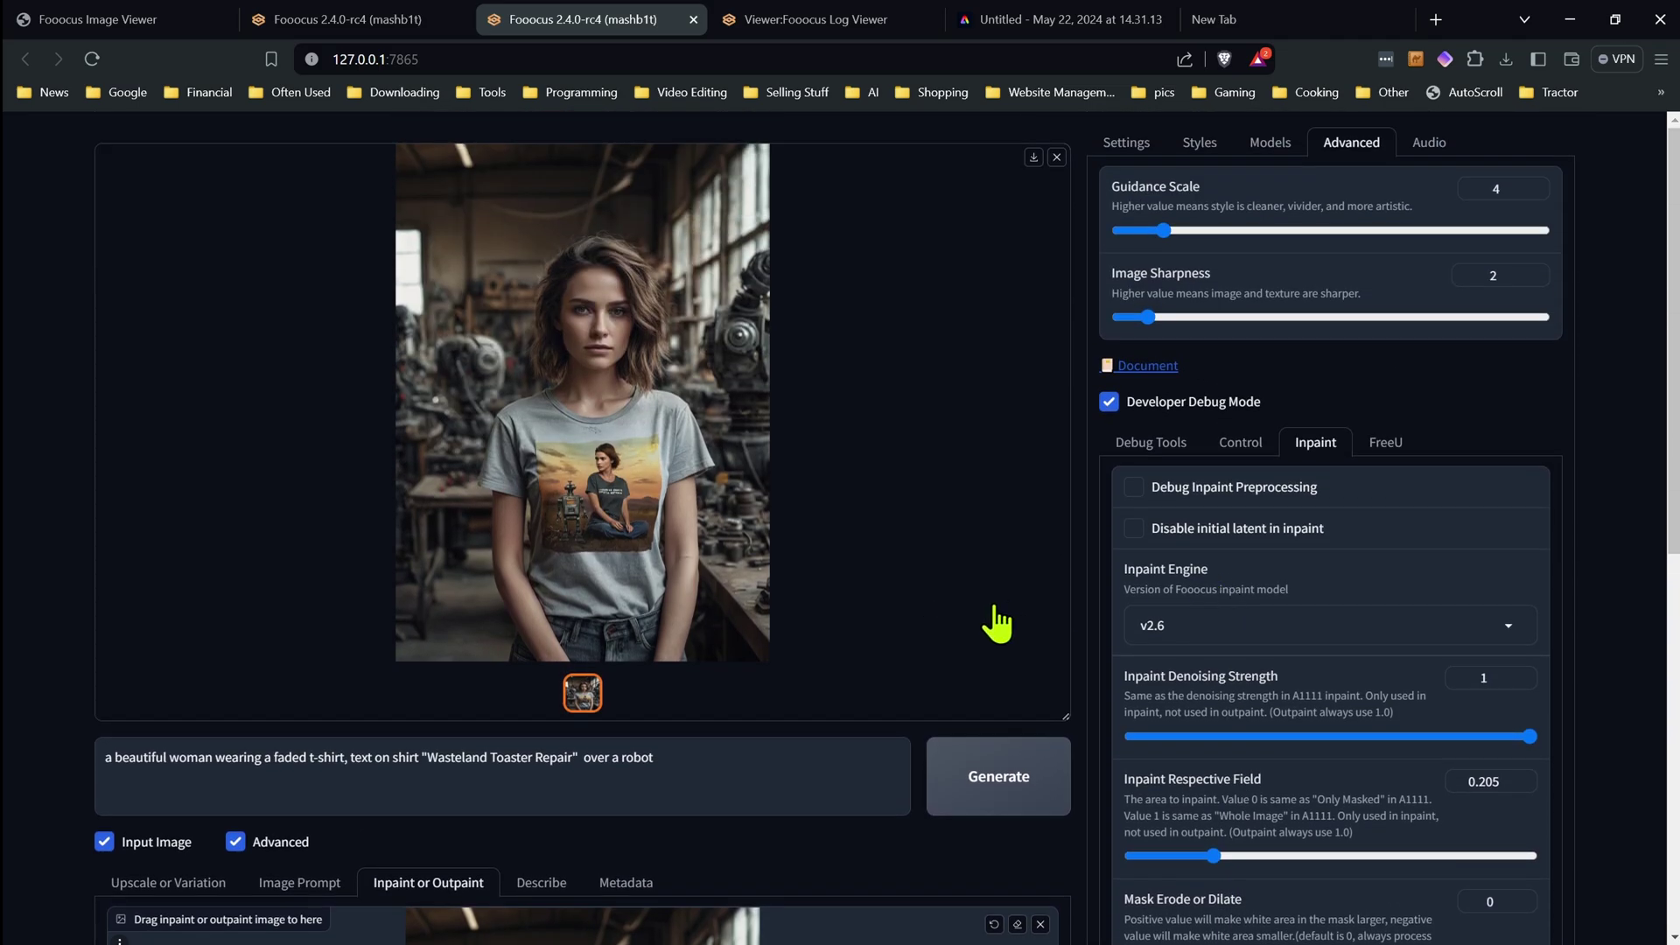
Set the Inpaint Denoising Strength to 0.751 and generate a batch of shirt images
scroll(926, 602, down, 2)
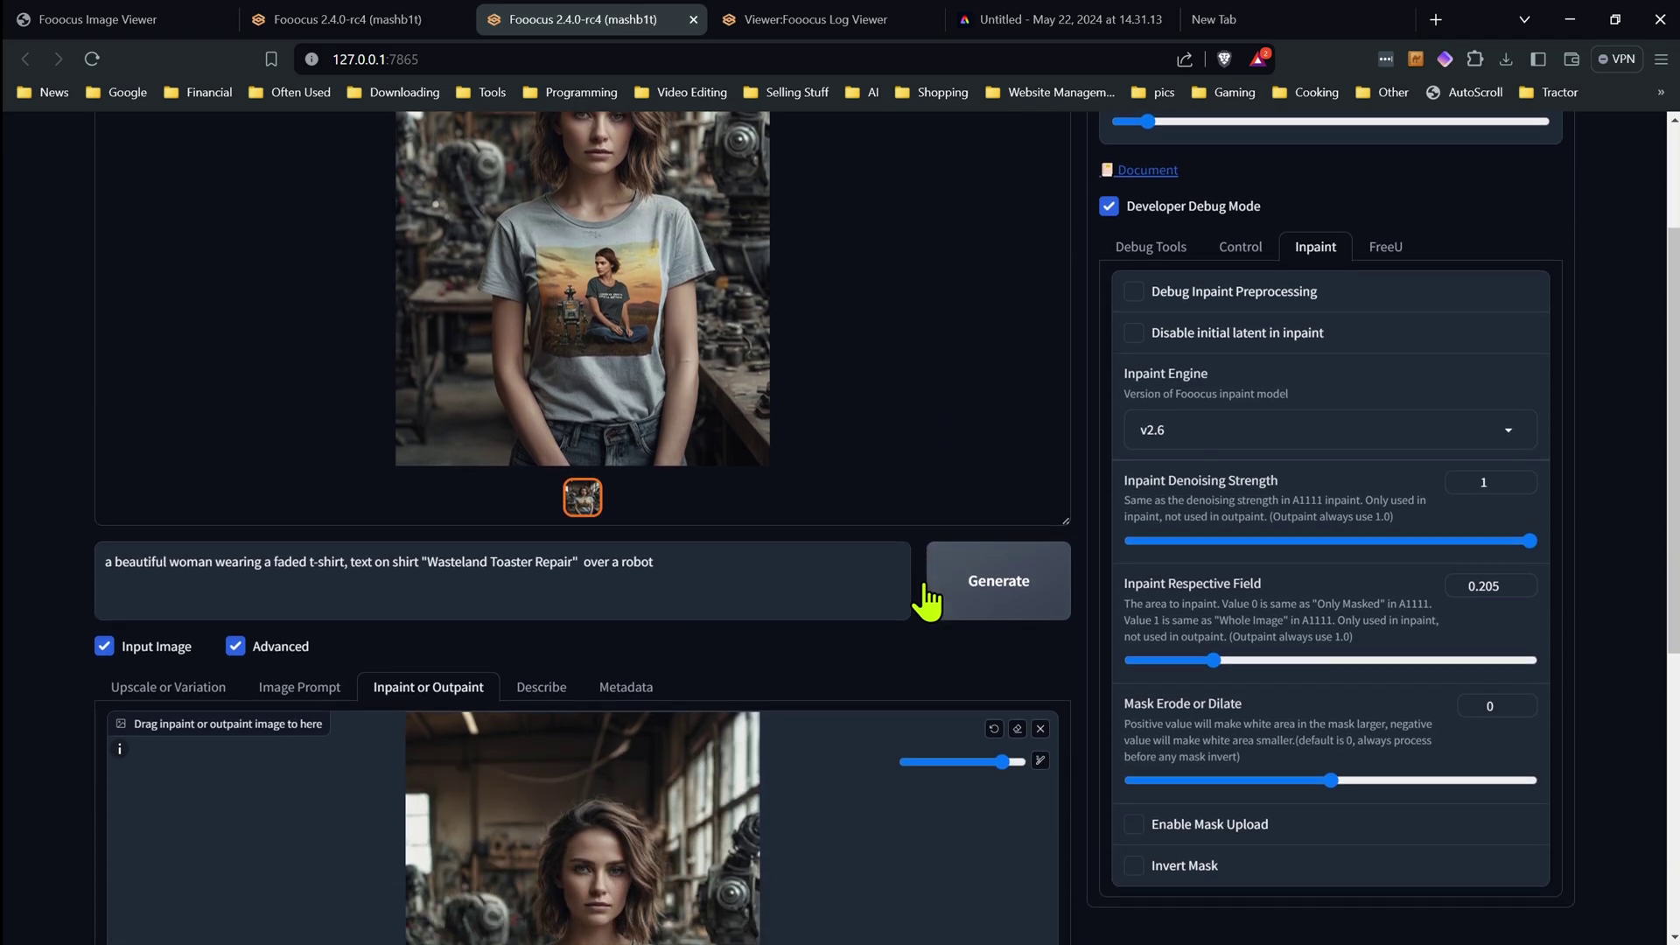
scroll(934, 604, down, 2)
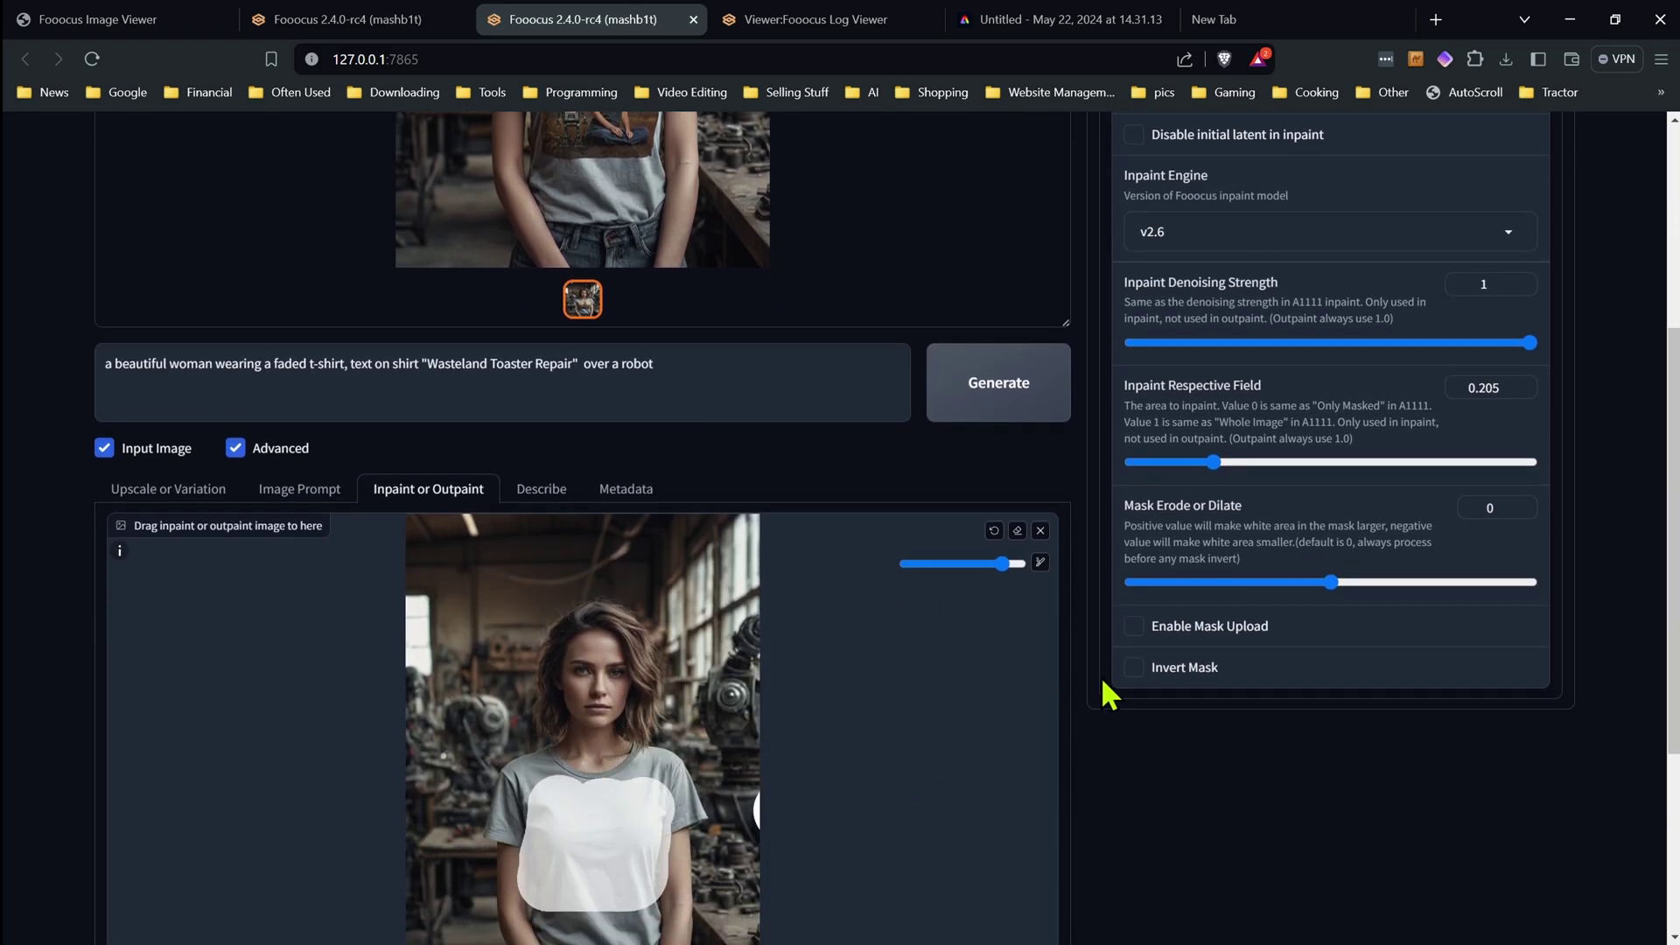
scroll(1100, 675, up, 2)
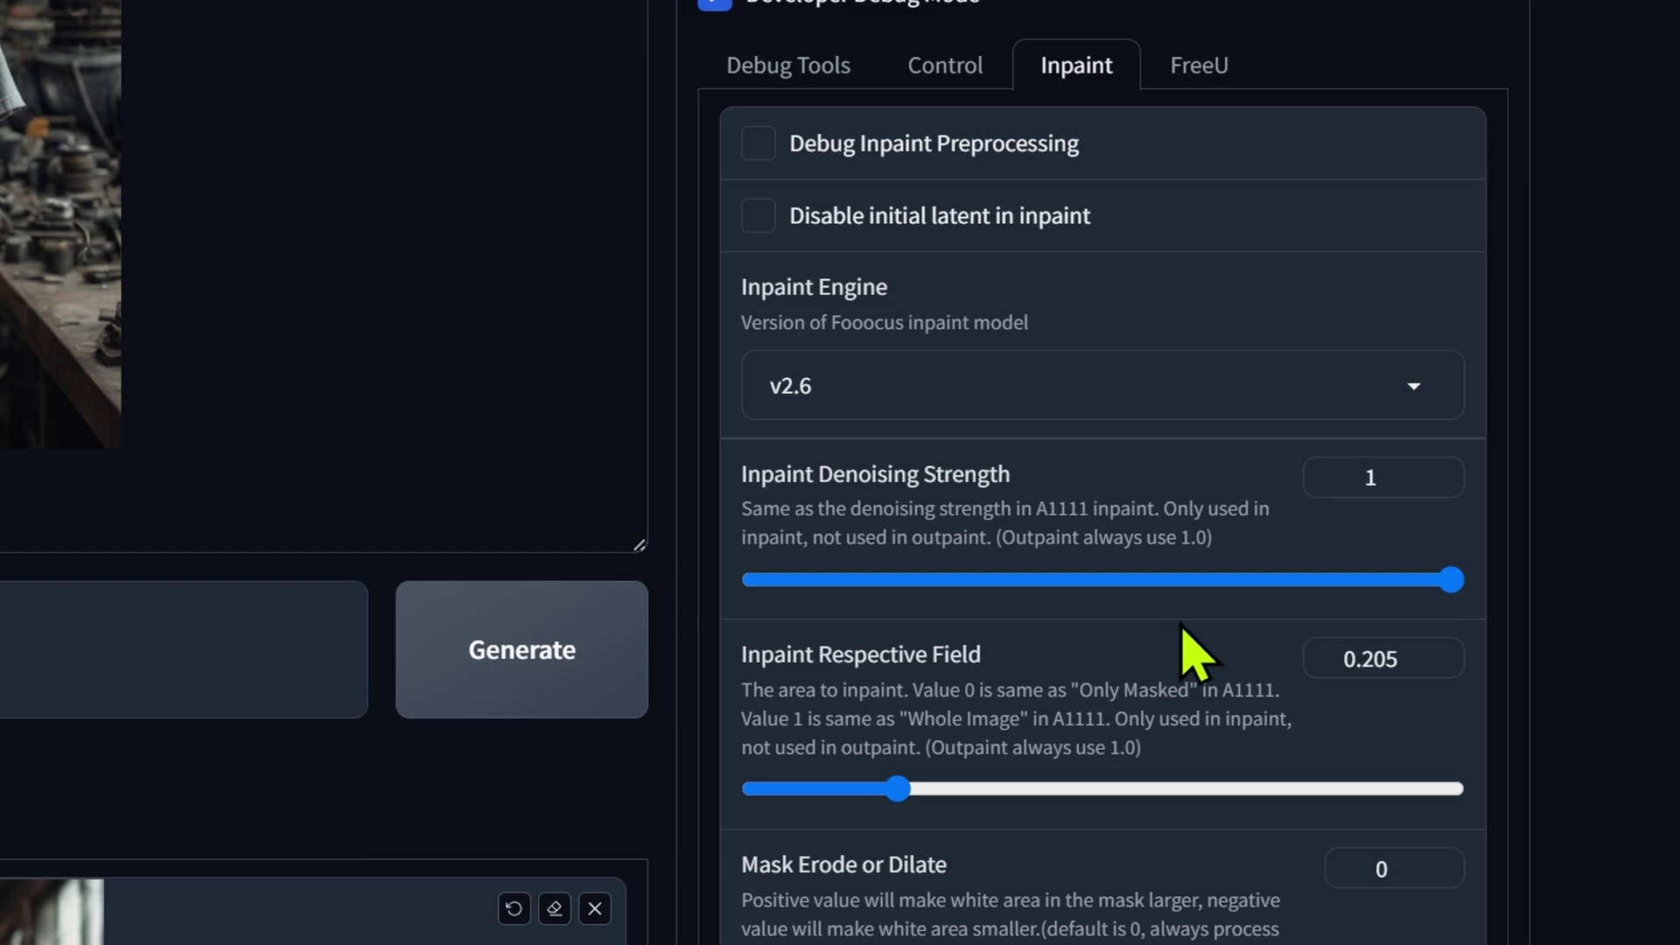
drag(1452, 581, 1124, 600)
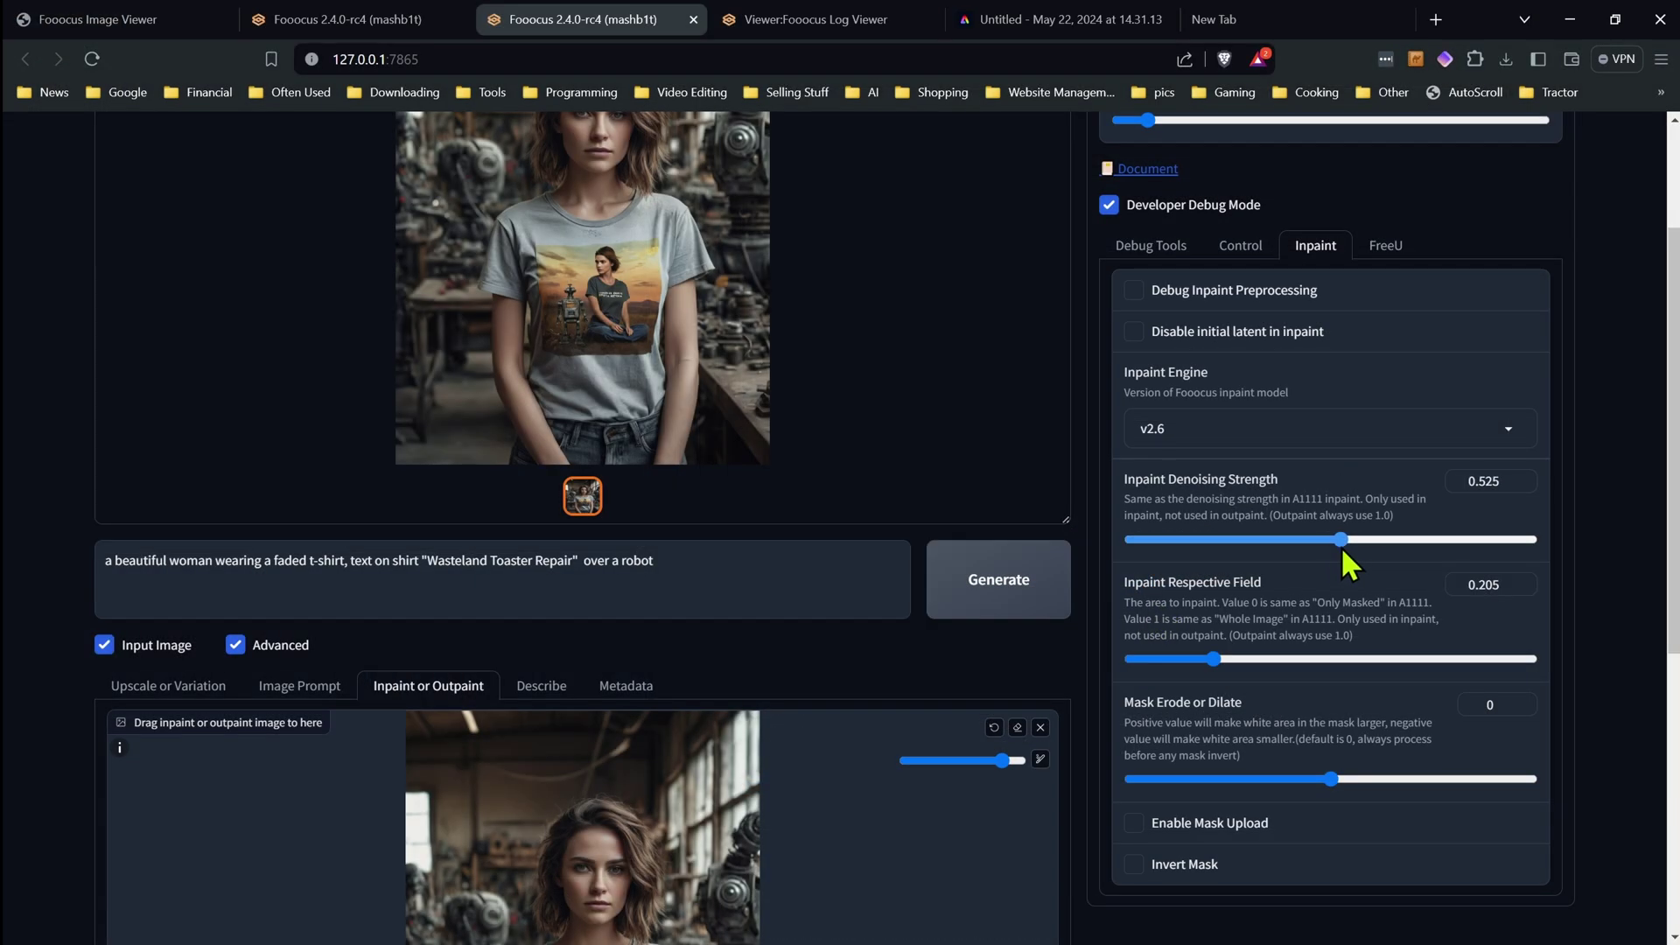
drag(1342, 550, 1438, 564)
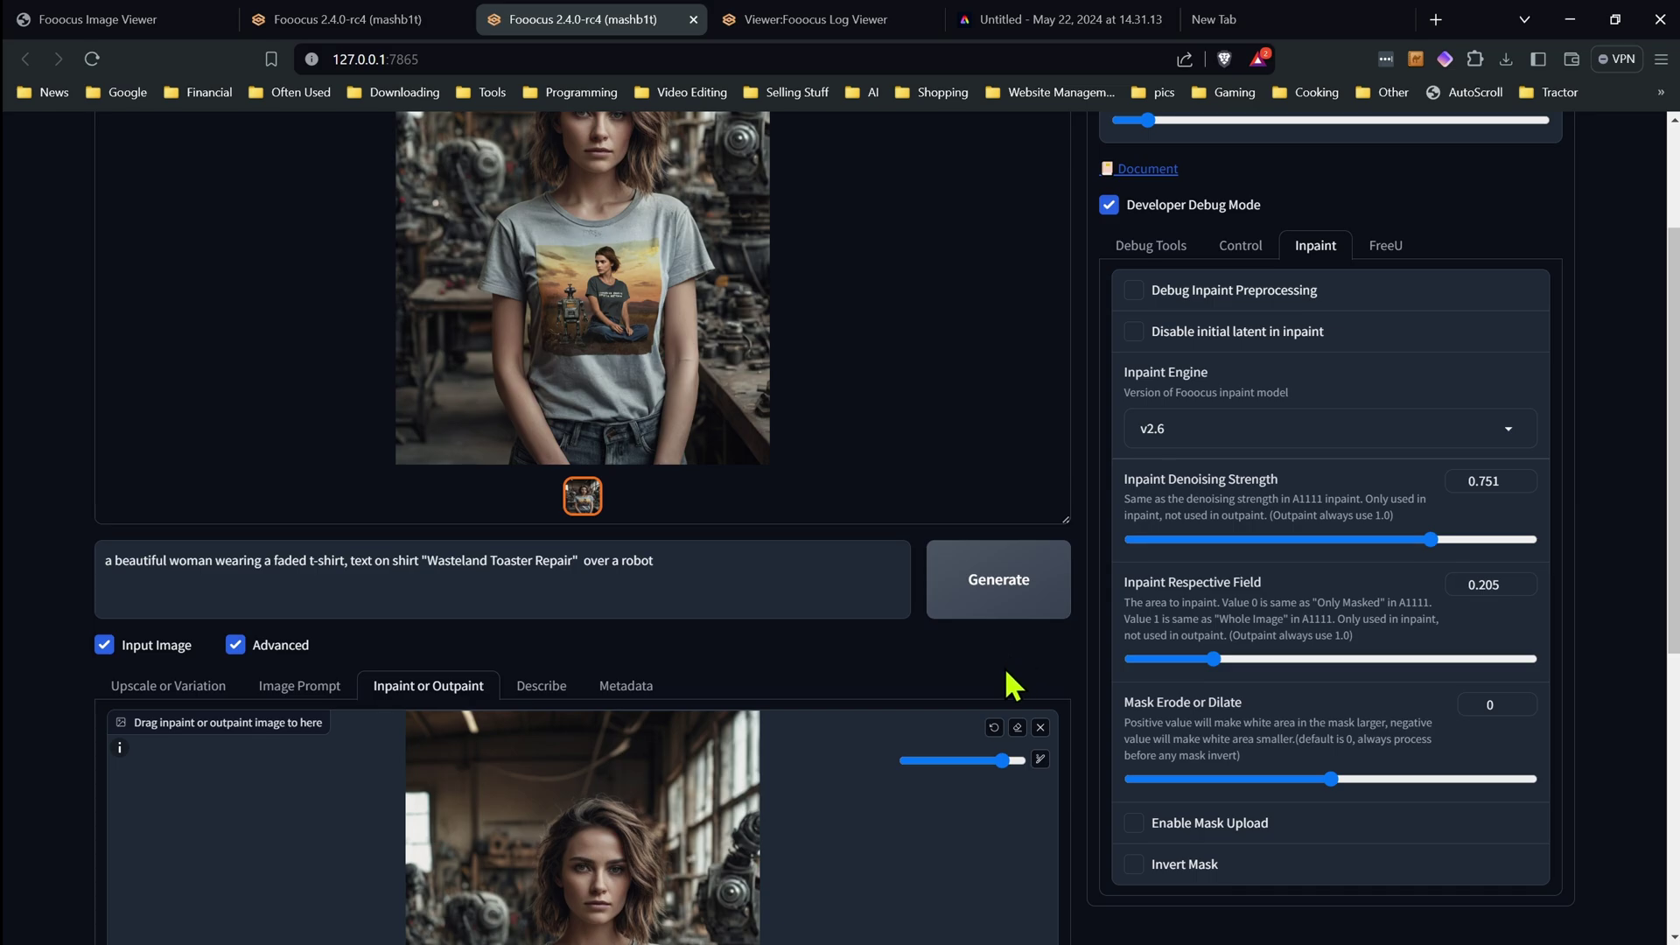
scroll(1013, 684, up, 3)
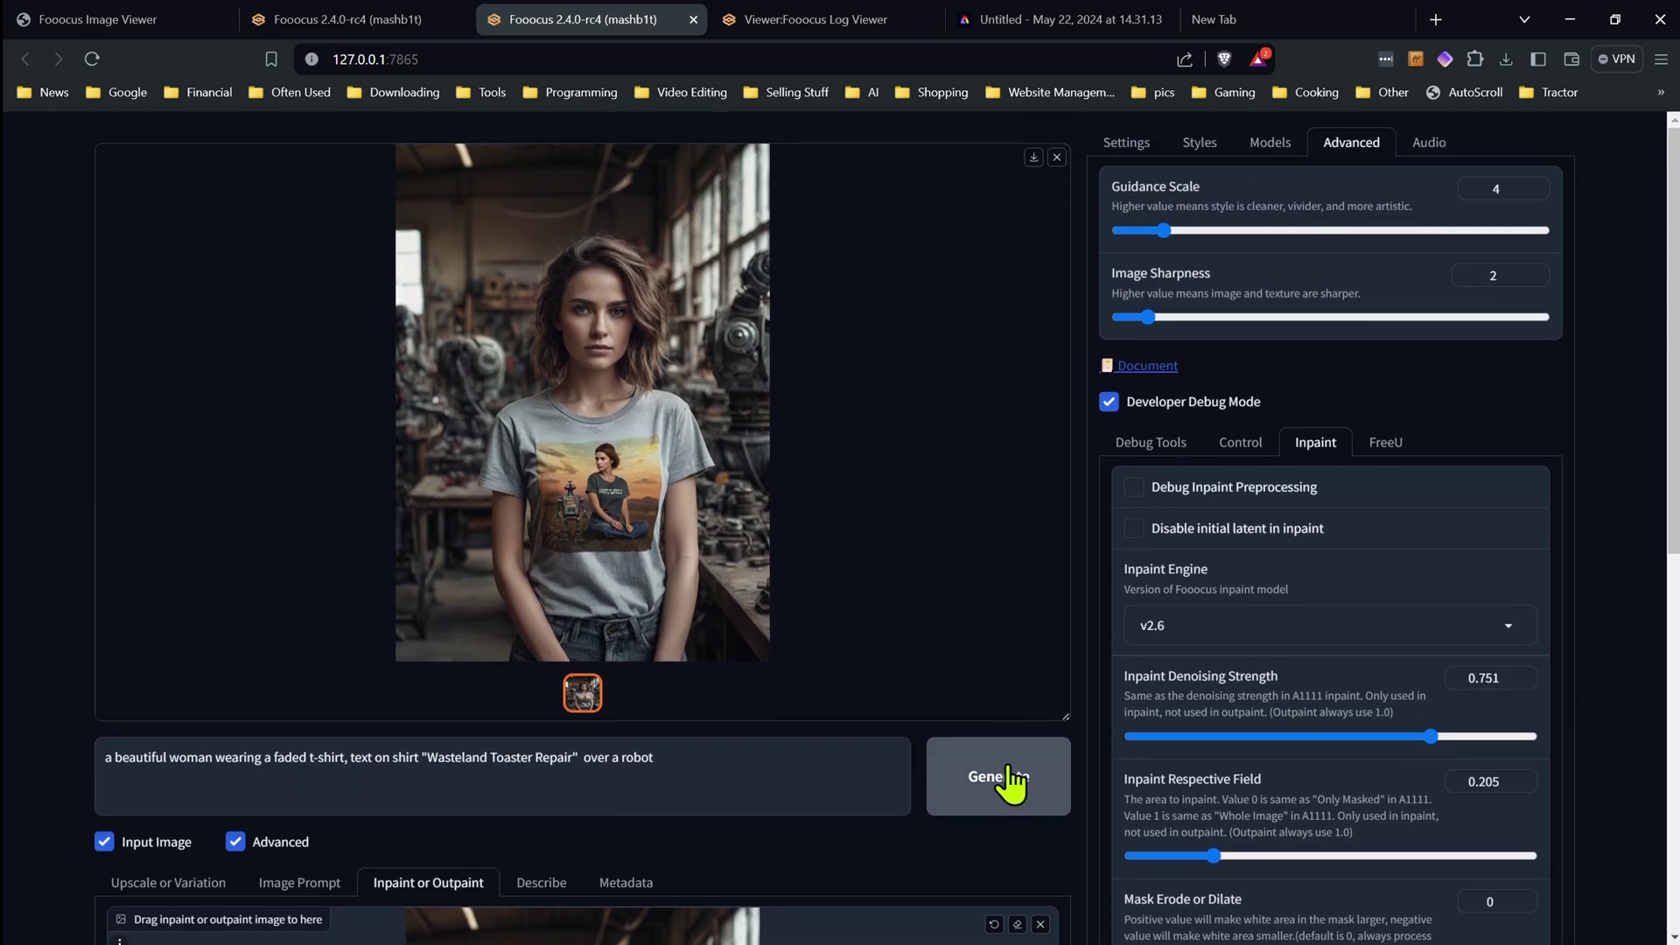
click(1012, 781)
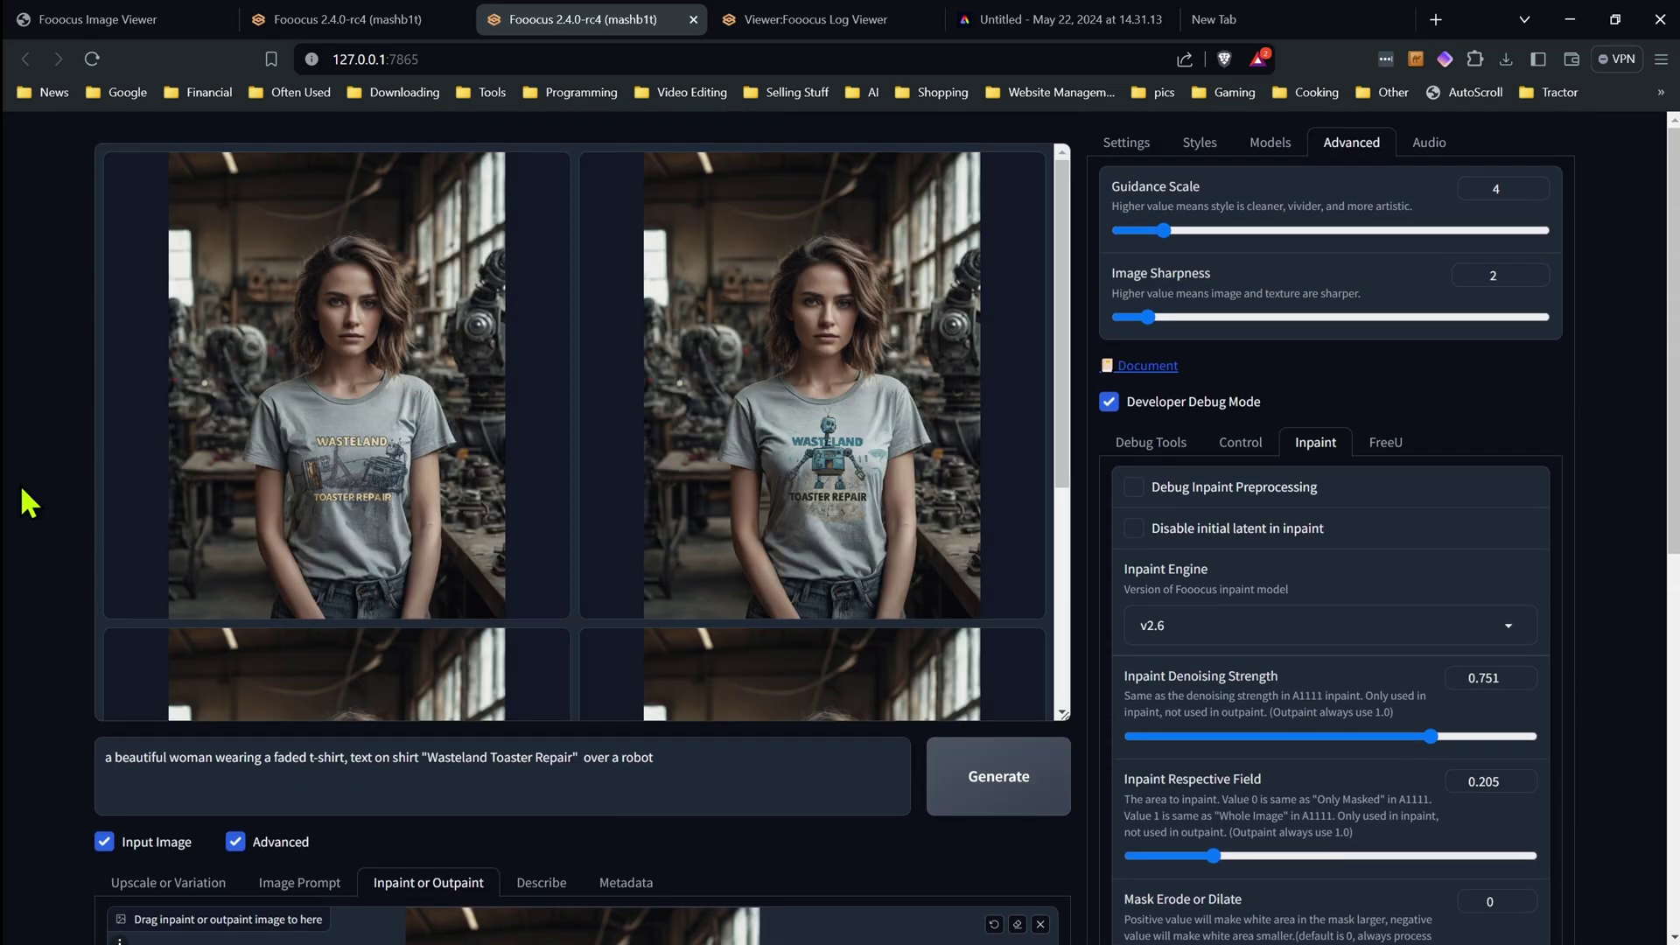
Enlarge the generated images one after another to compare the lettering and robot on the shirt
click(442, 423)
click(674, 469)
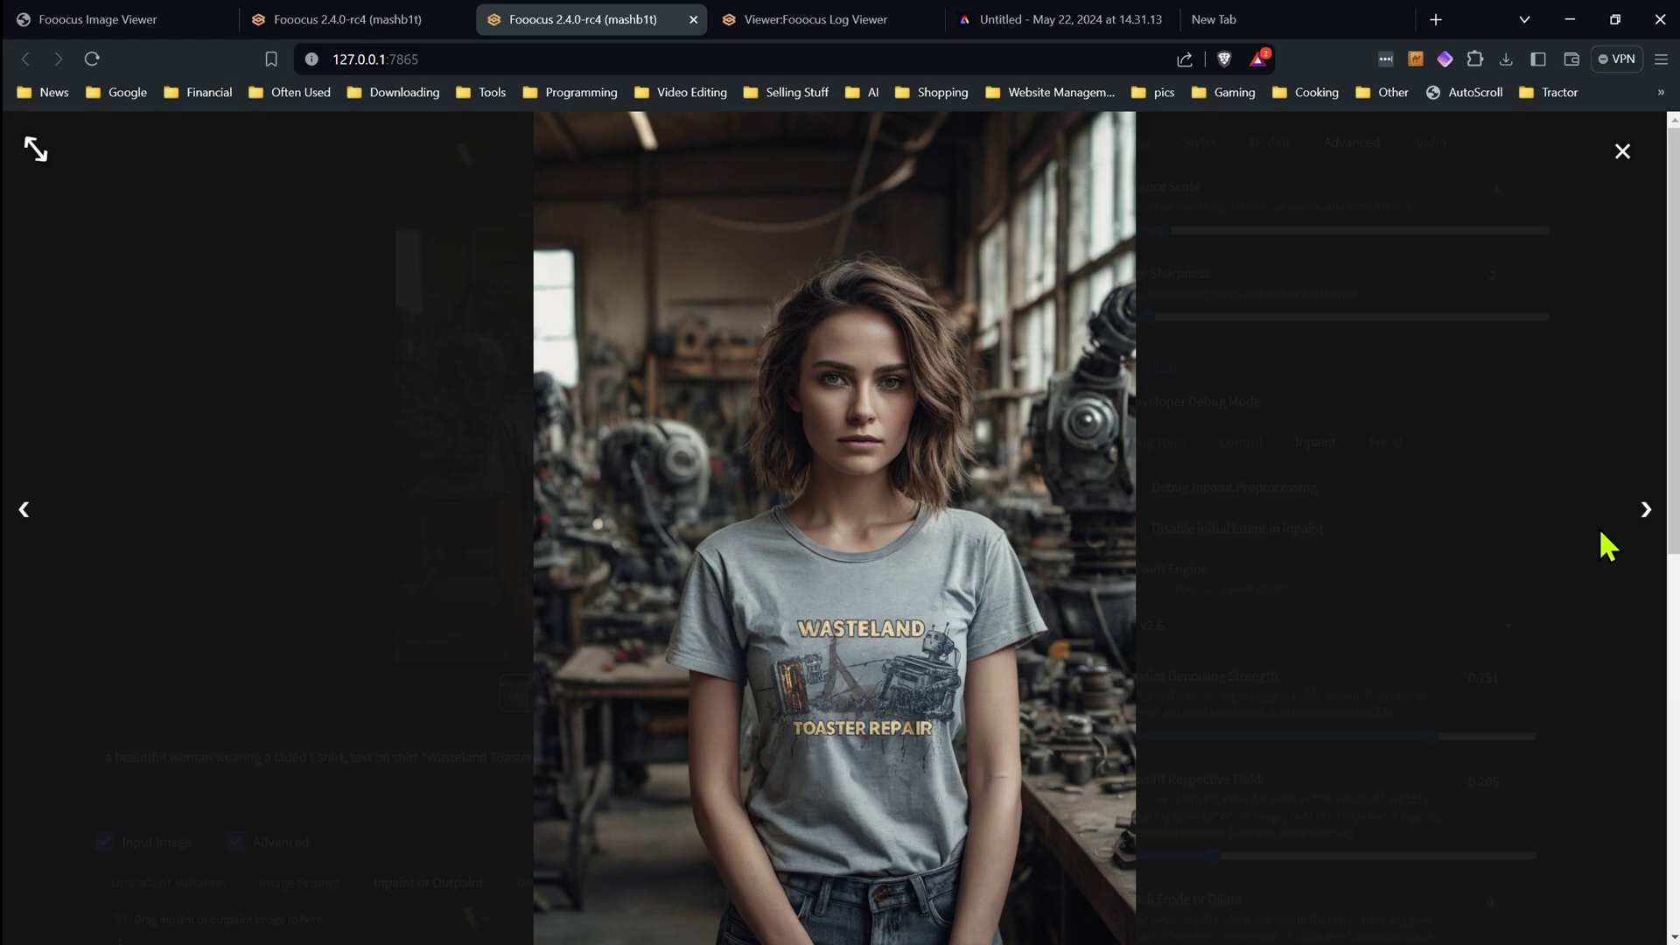
click(1646, 516)
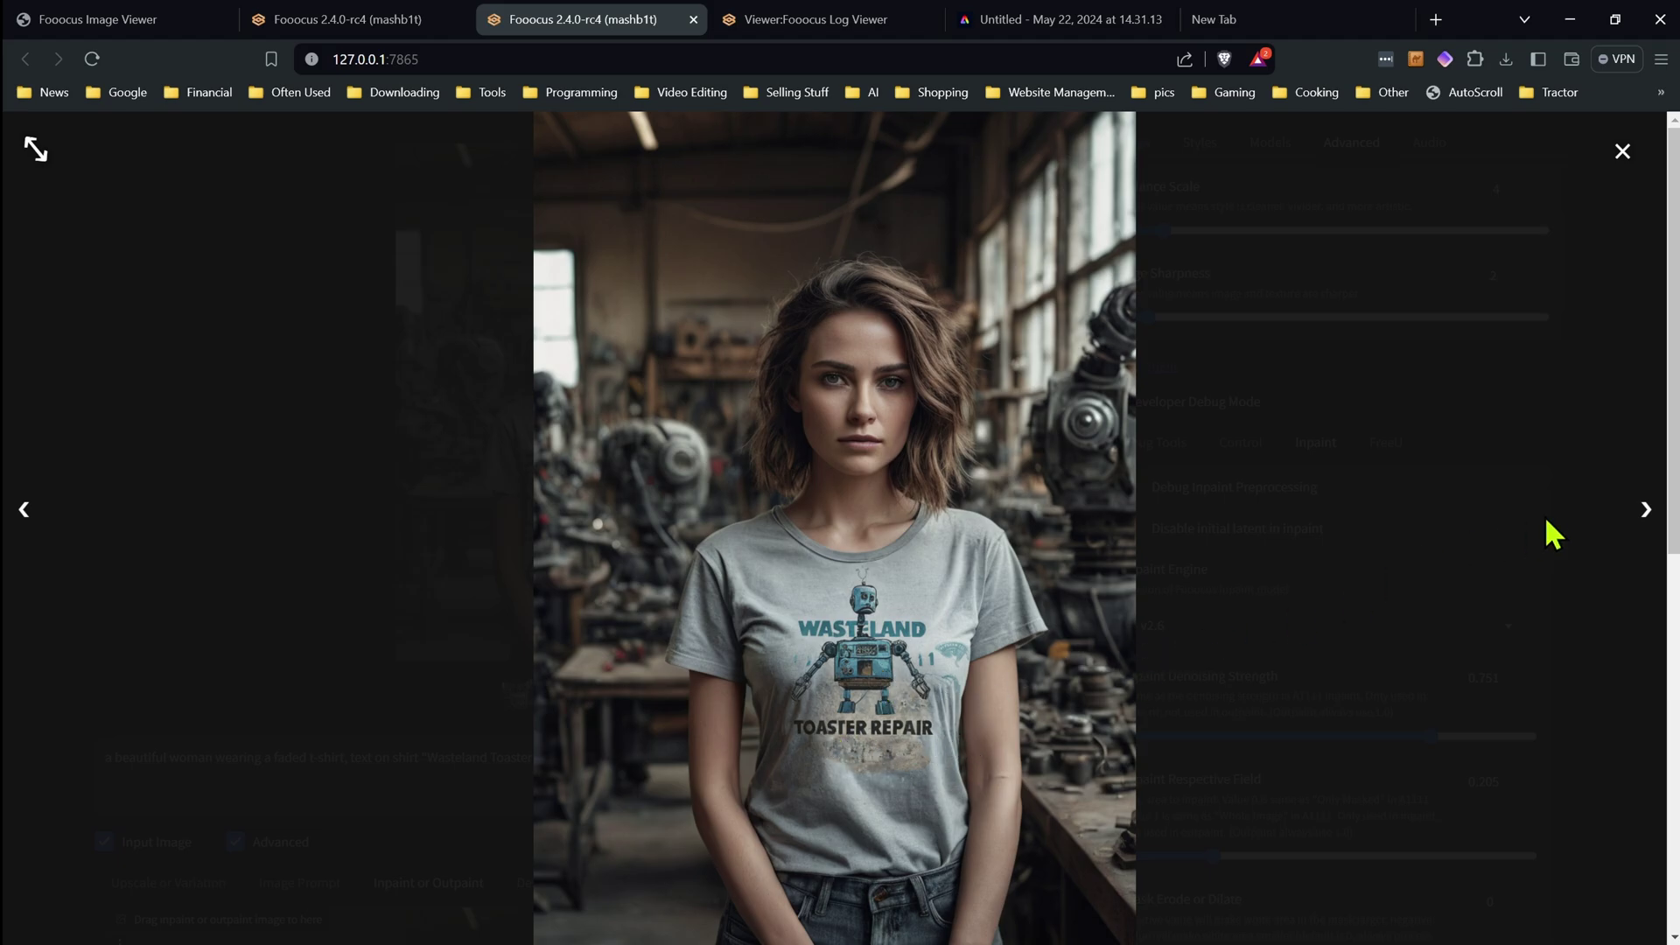
click(1642, 512)
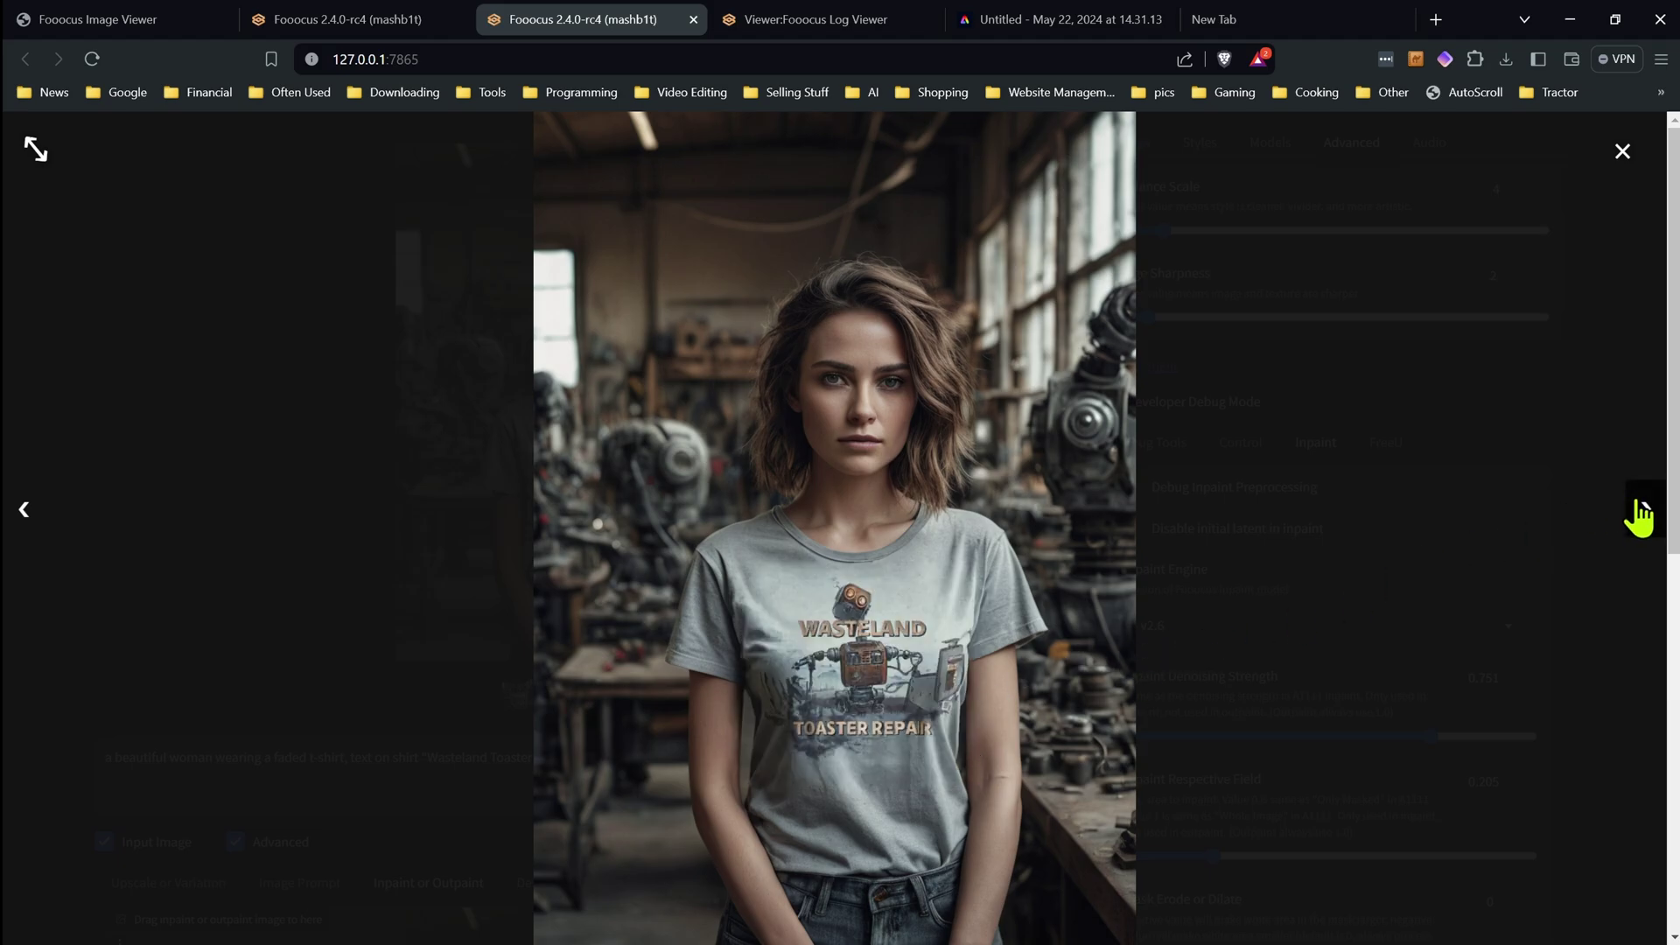
key(Escape)
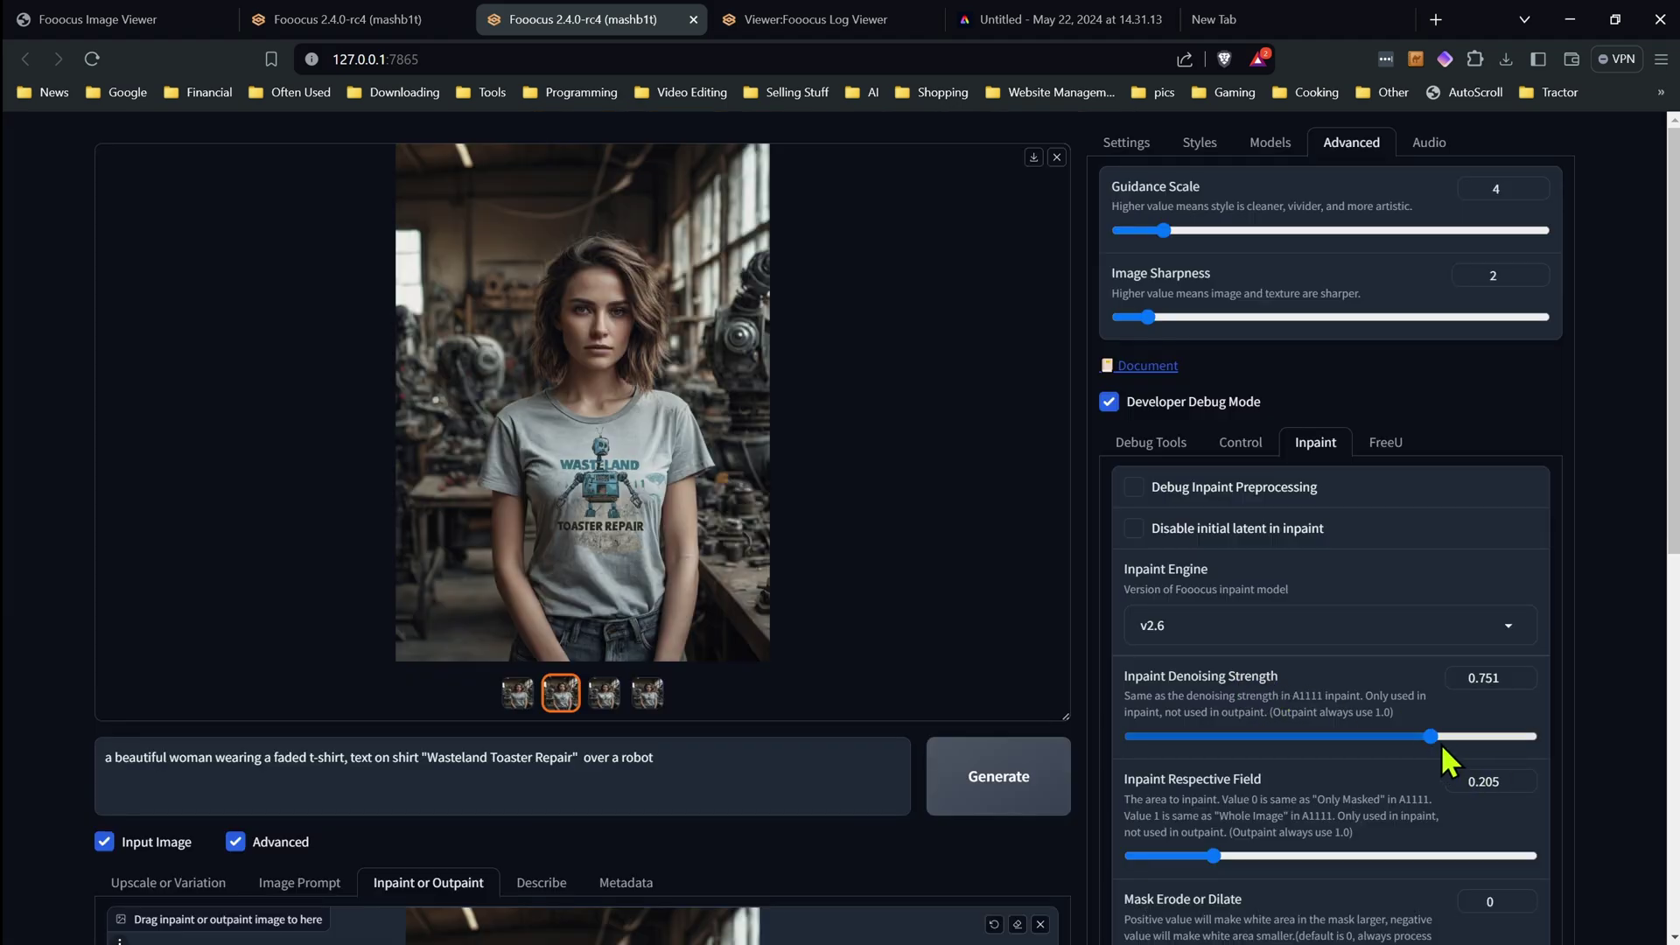
Set the Inpaint Denoising Strength to 0.713 and reword the end of the prompt as "over a (faded:1.2) robot design"
drag(1444, 744, 1416, 735)
scroll(1409, 732, down, 1)
click(804, 645)
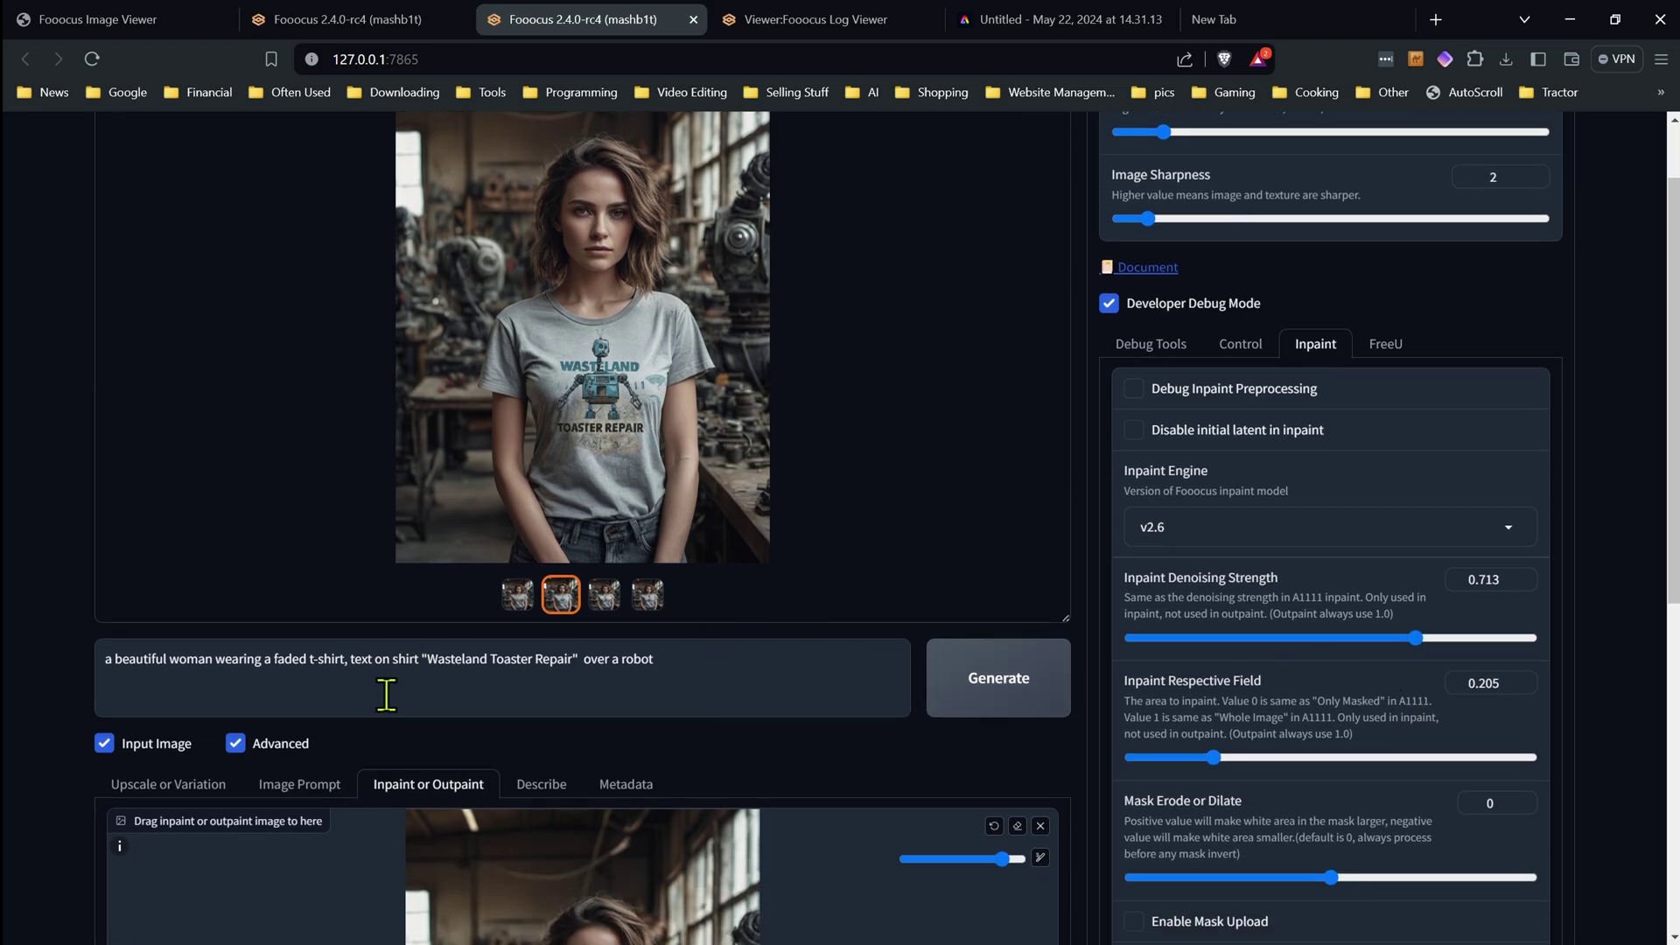
text(design)
text((faded:1.2))
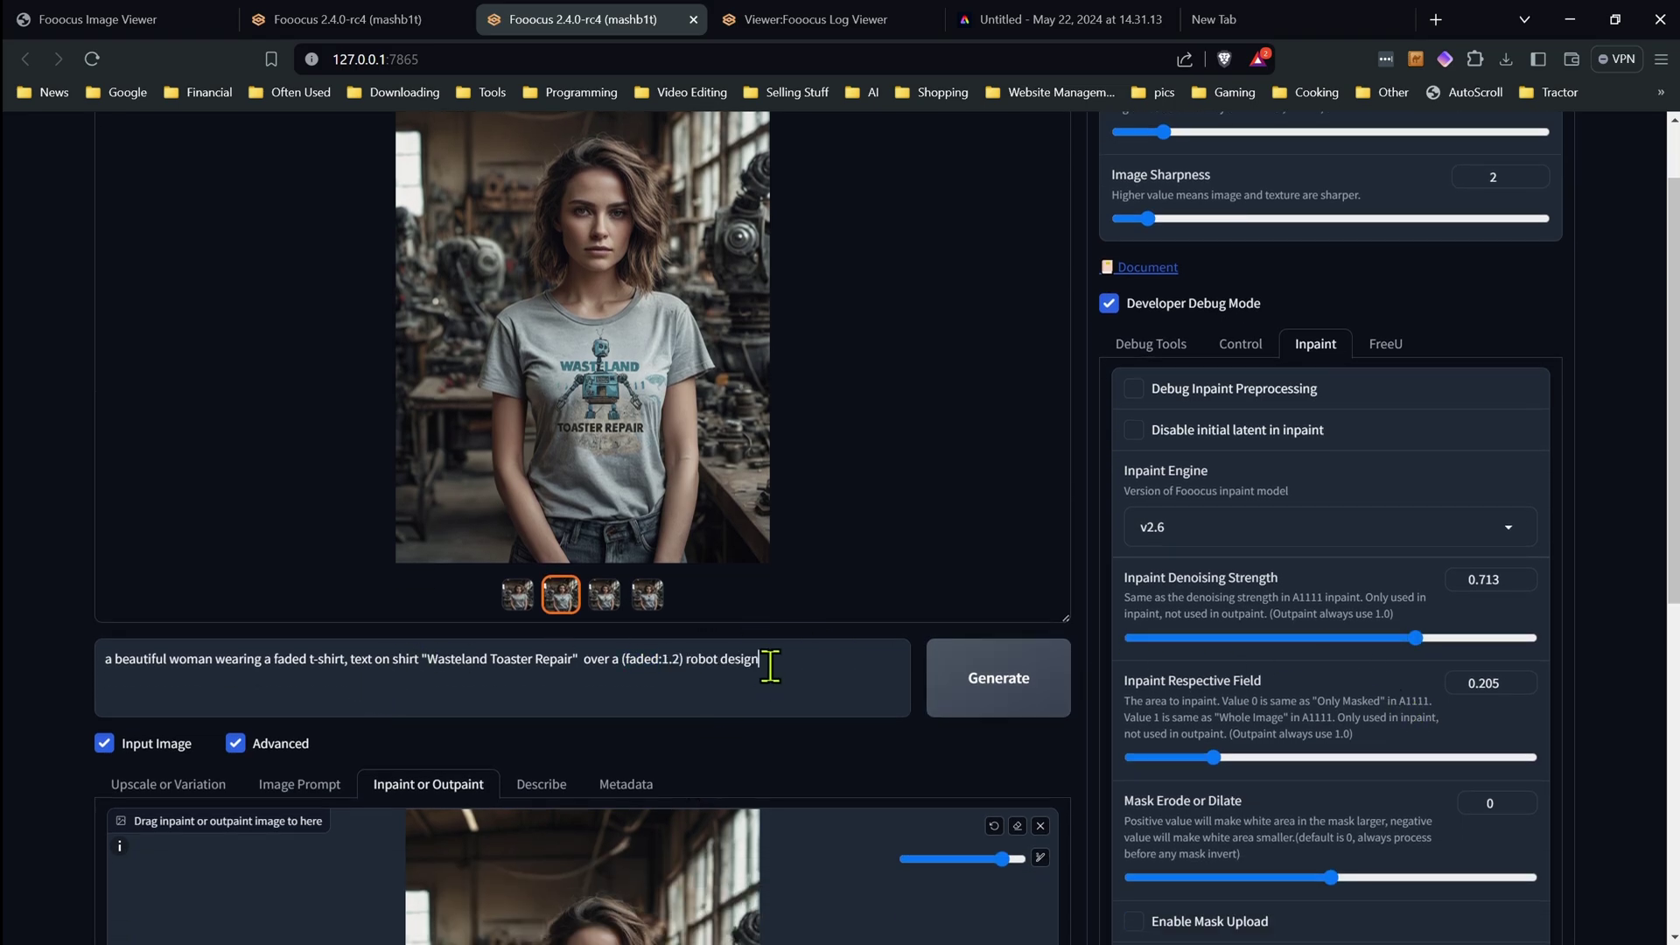
click(770, 662)
scroll(76, 490, down, 7)
scroll(39, 543, up, 8)
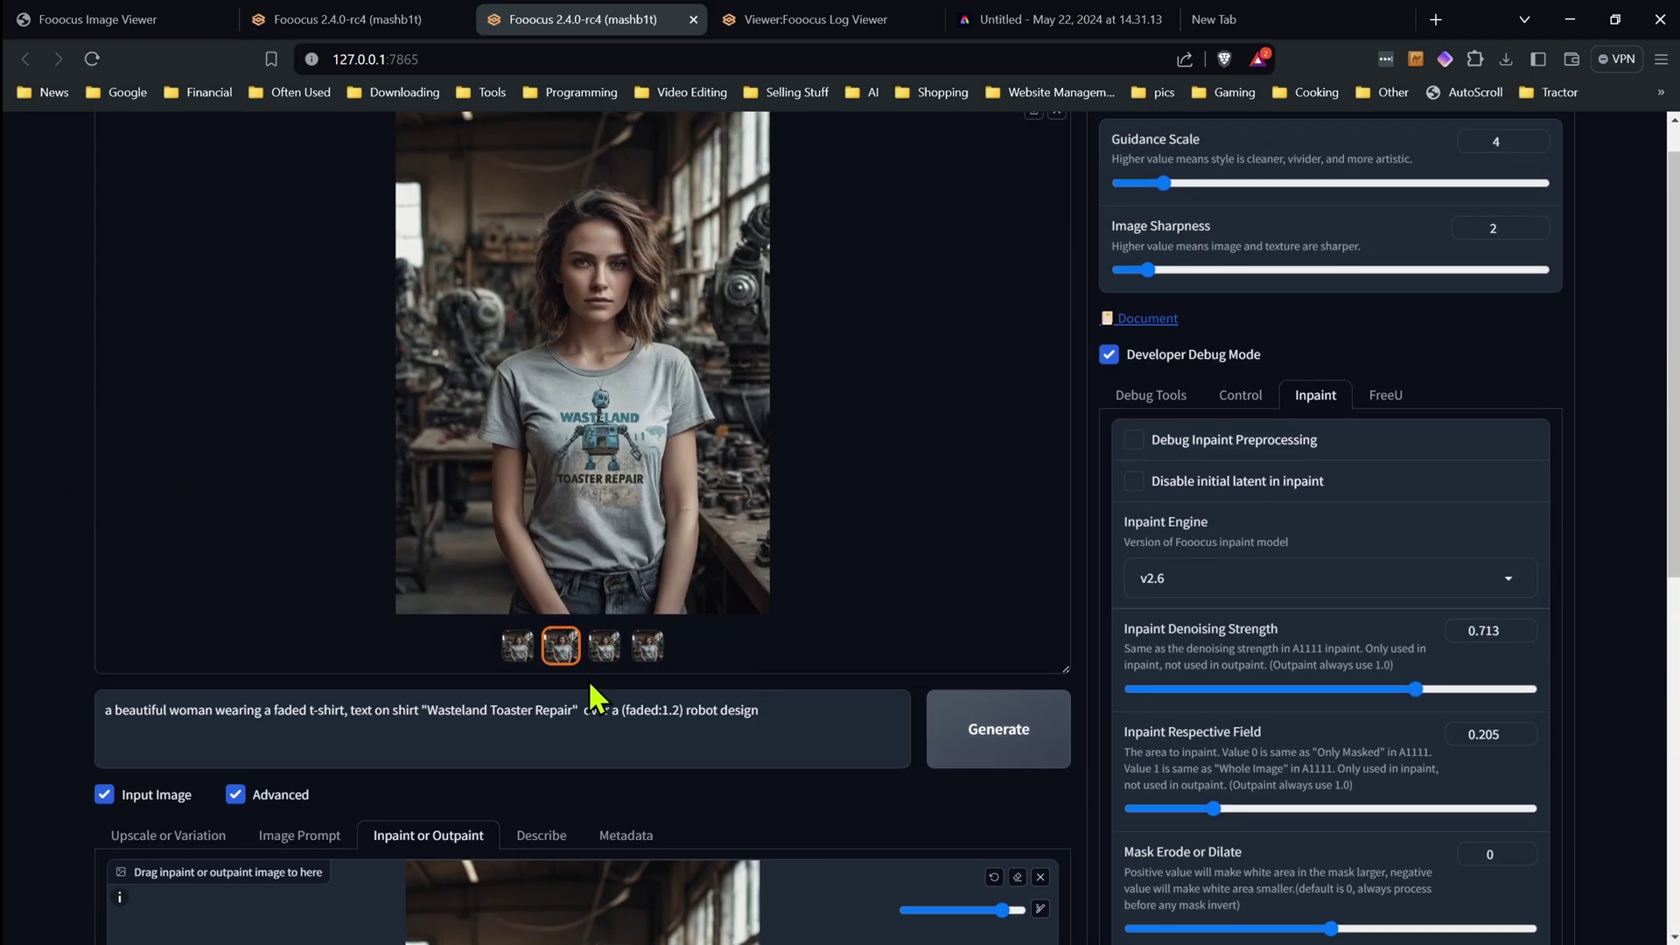
Inspect the first result enlarged and generate a new batch with the faded robot prompt
click(517, 646)
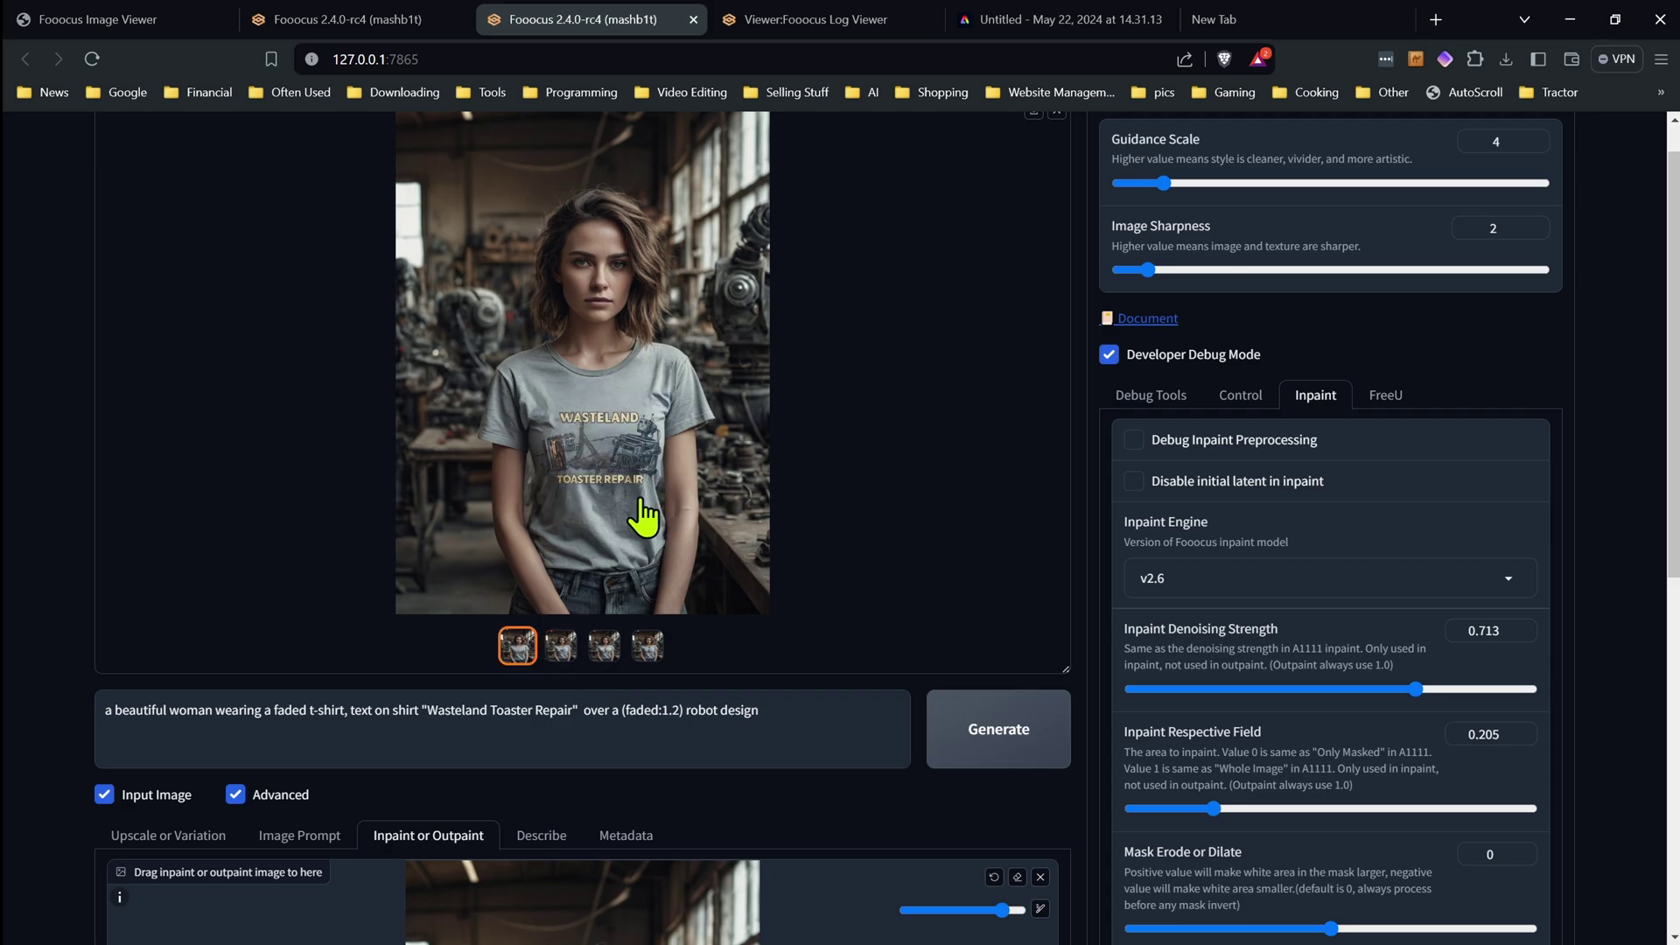
click(667, 477)
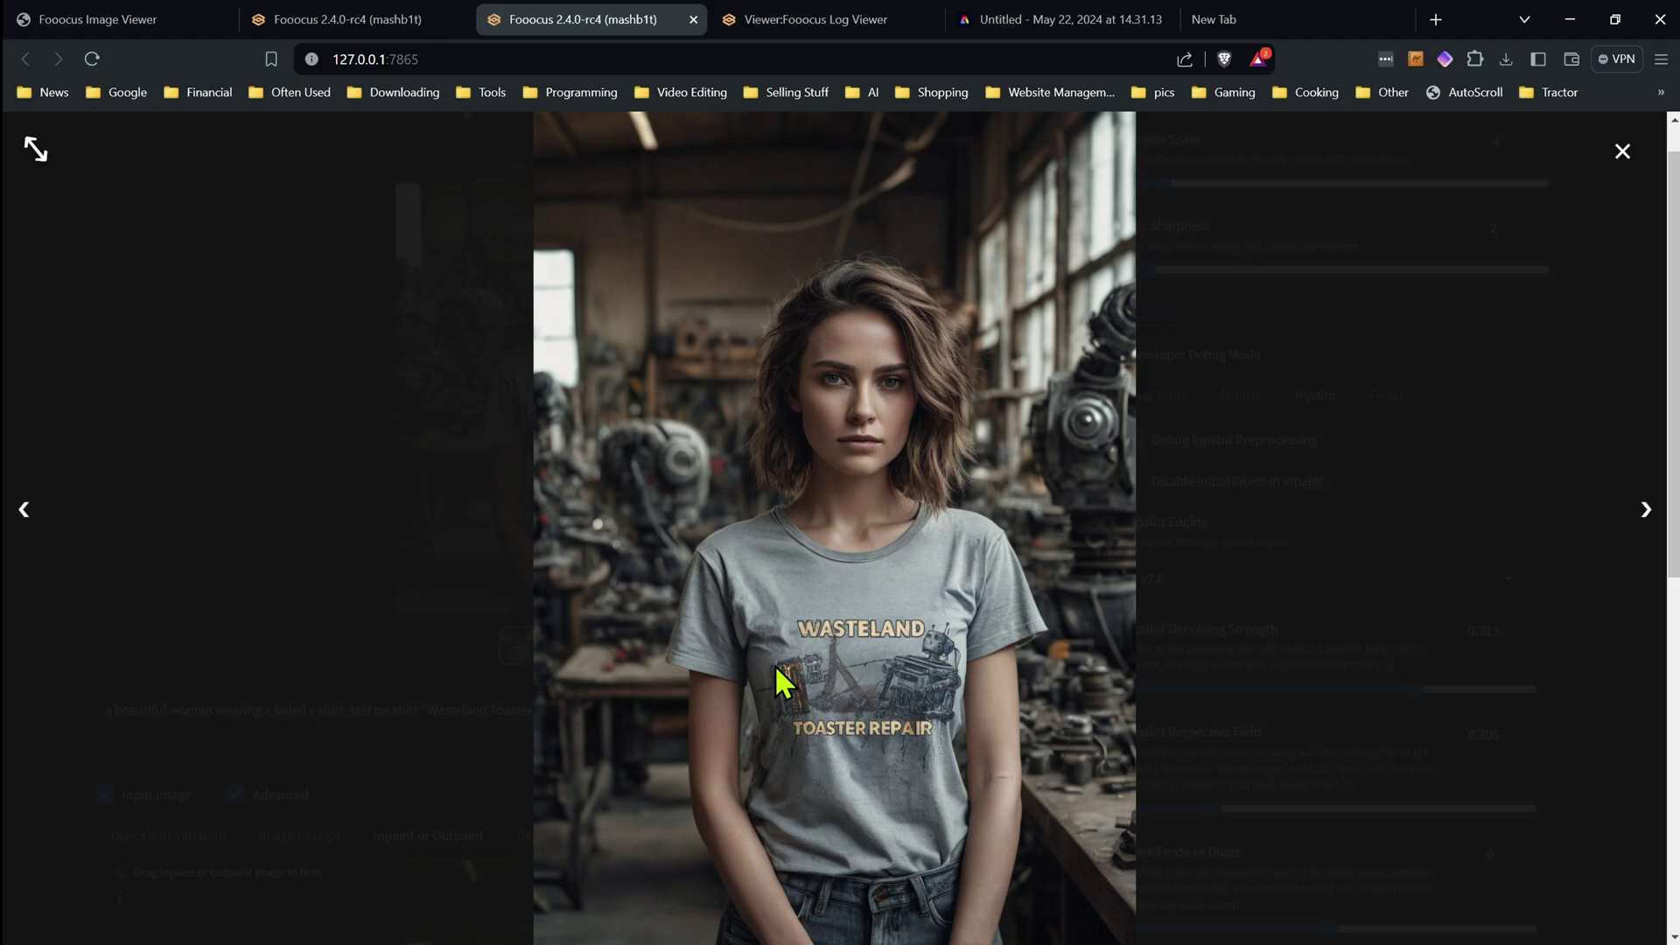
click(1623, 153)
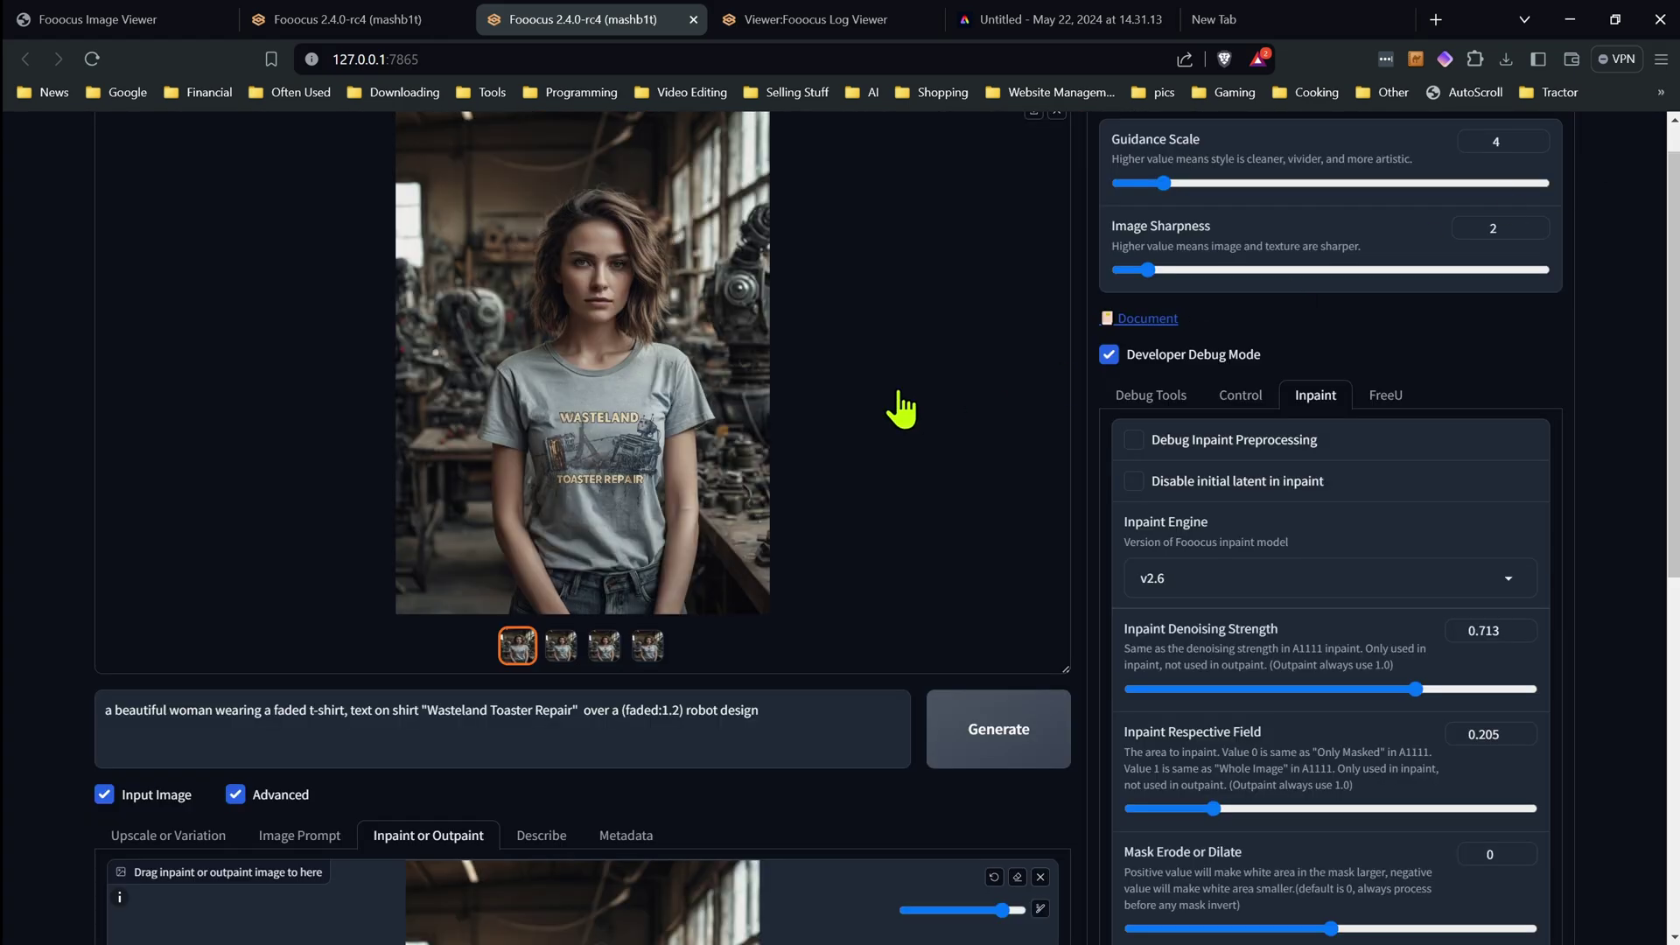
click(969, 719)
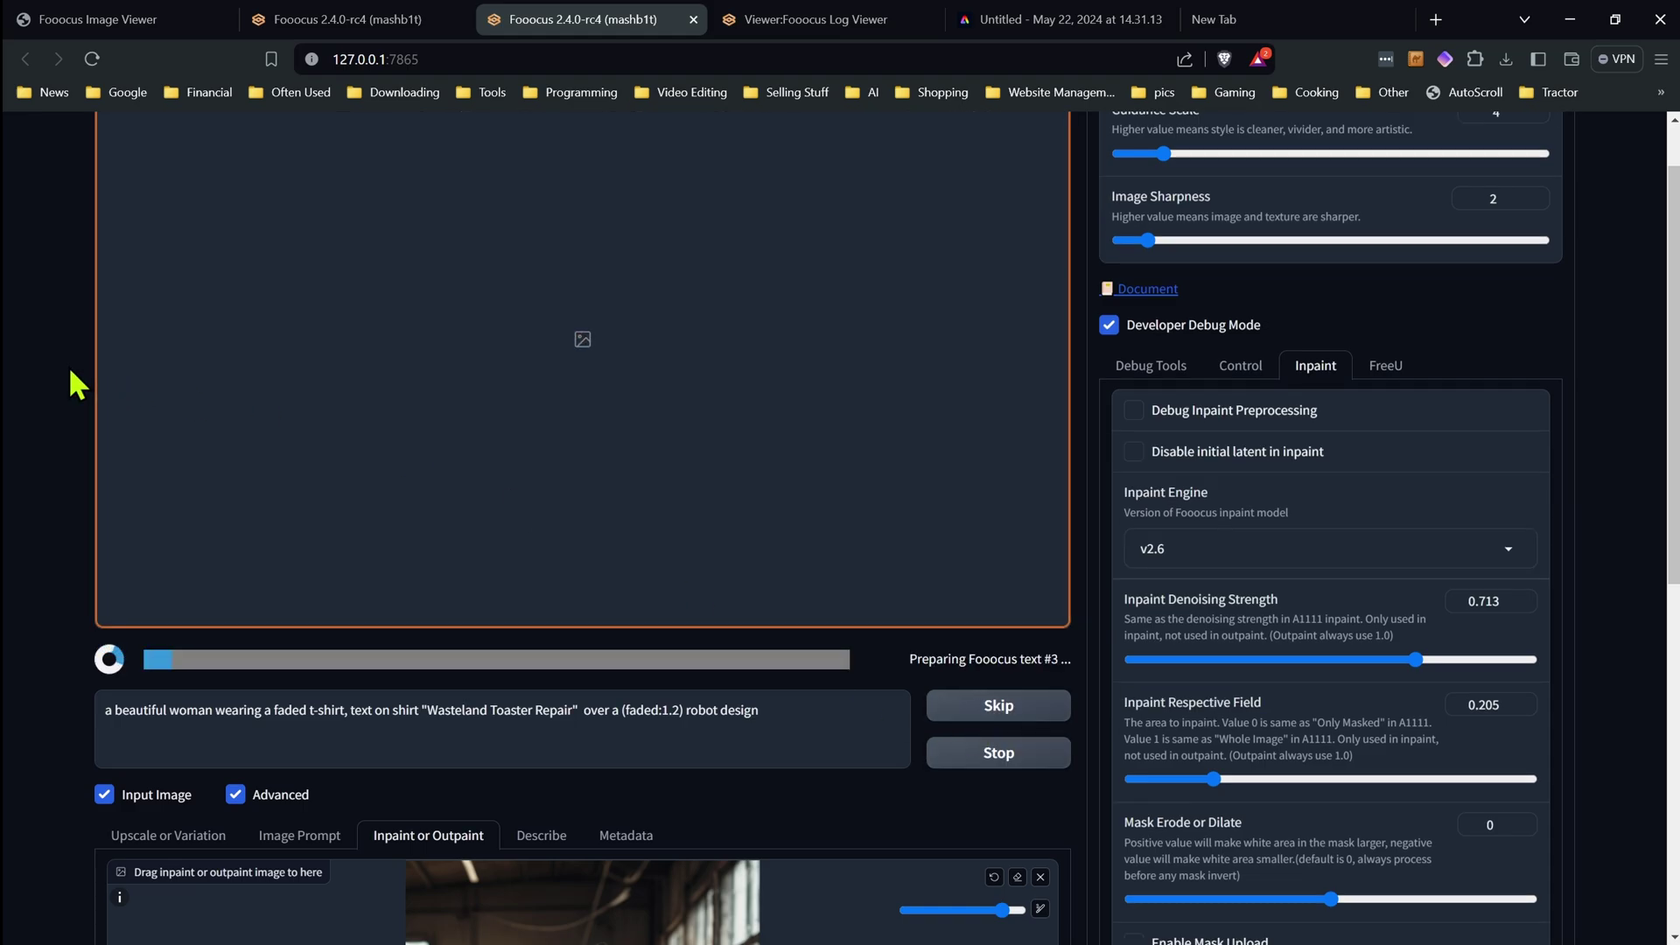
Browse the new batch at full size and compare how faded the shirt designs look
click(582, 424)
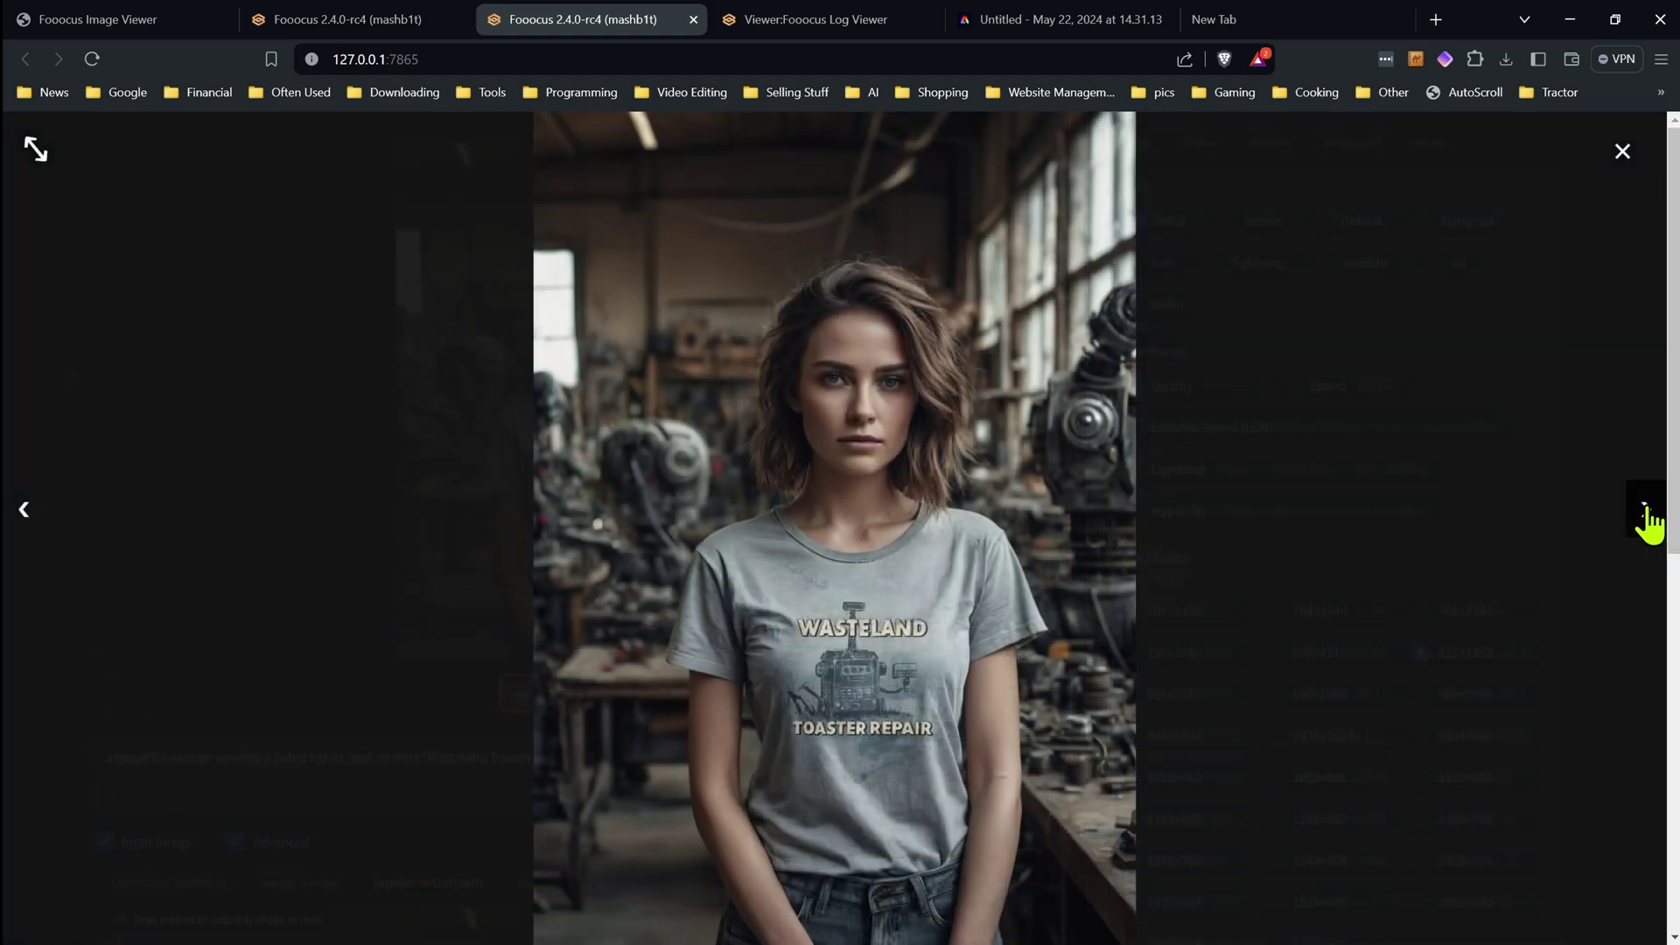
click(1647, 516)
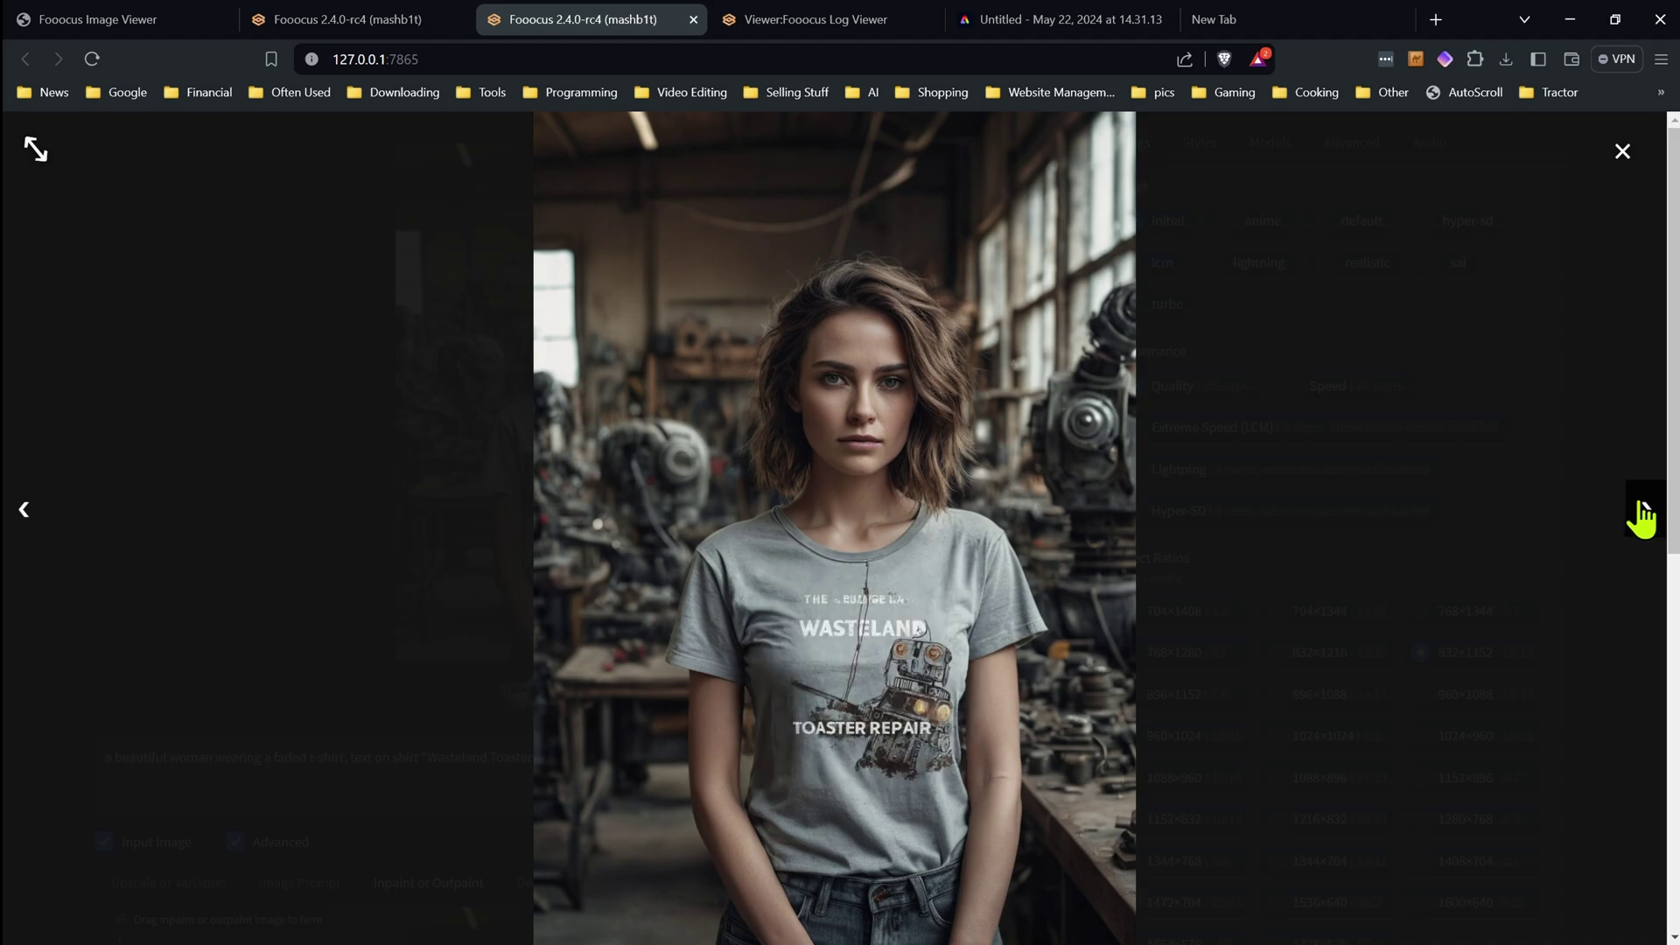
click(1642, 518)
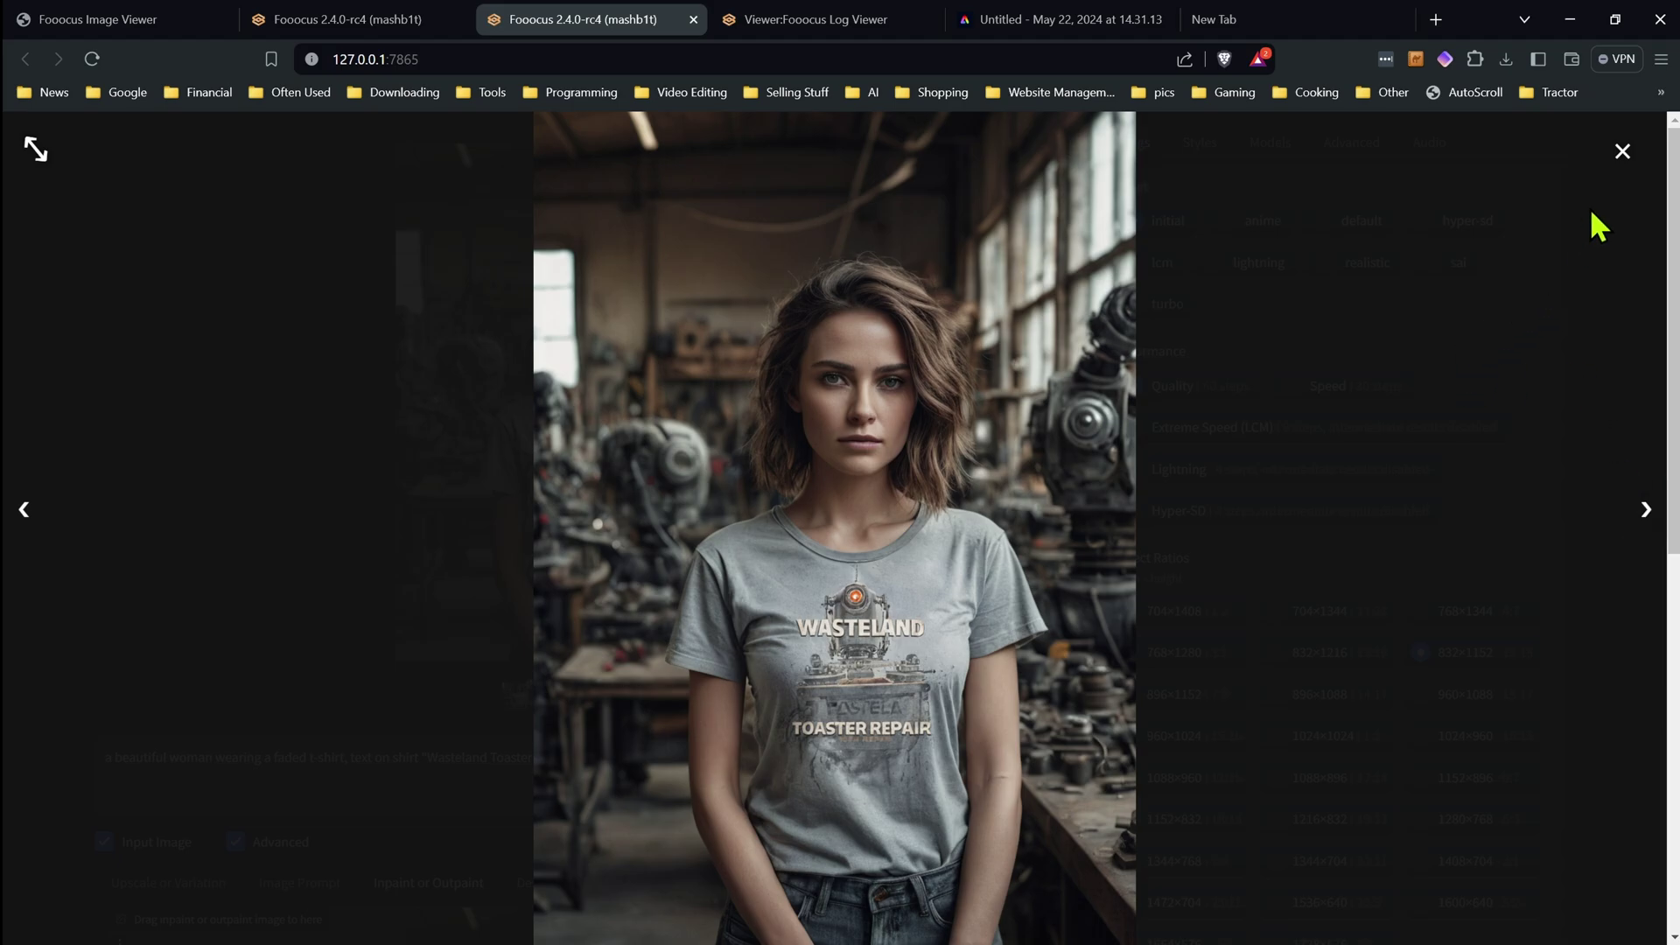
click(1622, 150)
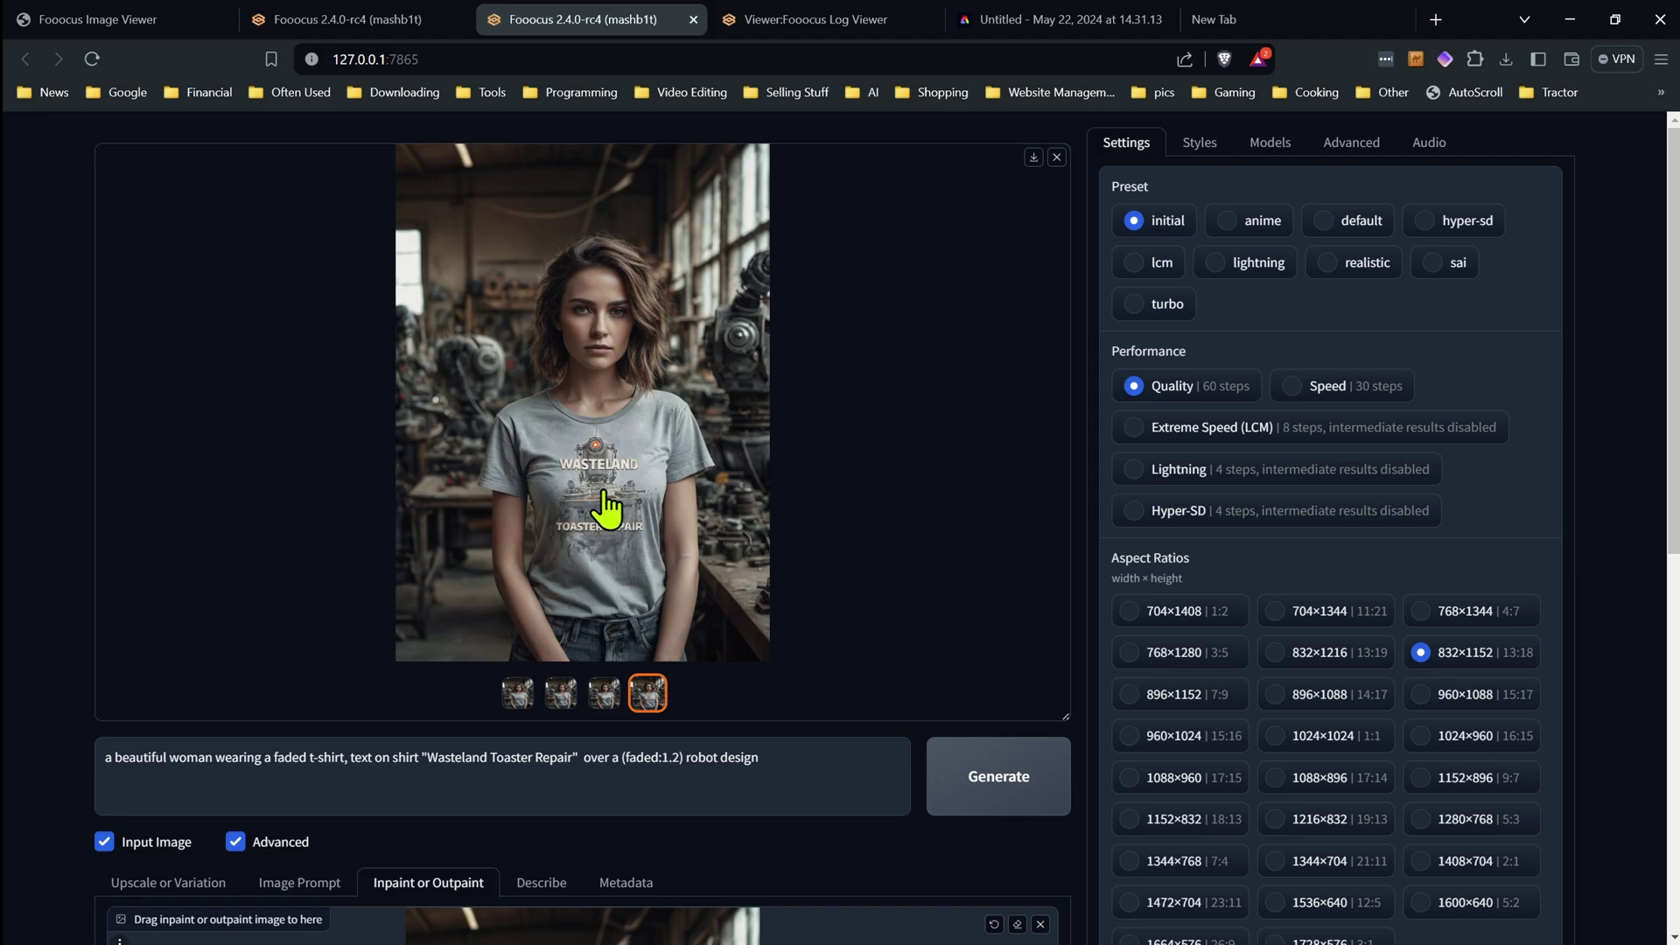
Review the general generation settings and the Stop At, Weight and type of the lettering and robot image prompts
scroll(1188, 549, down, 3)
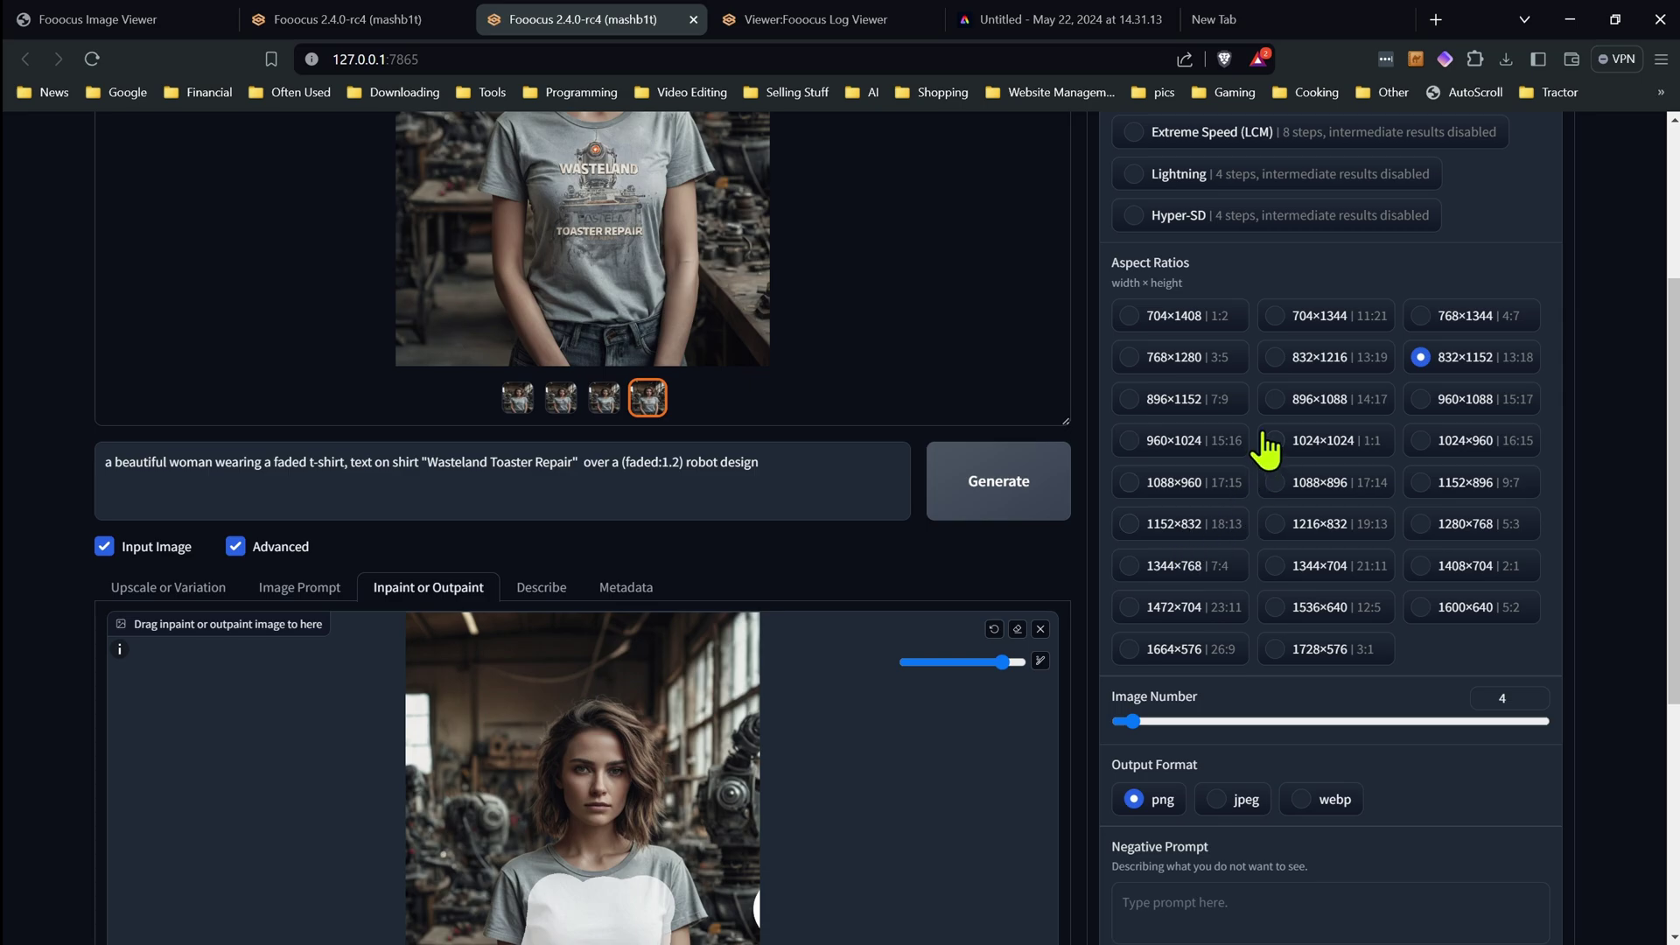
scroll(1265, 451, up, 3)
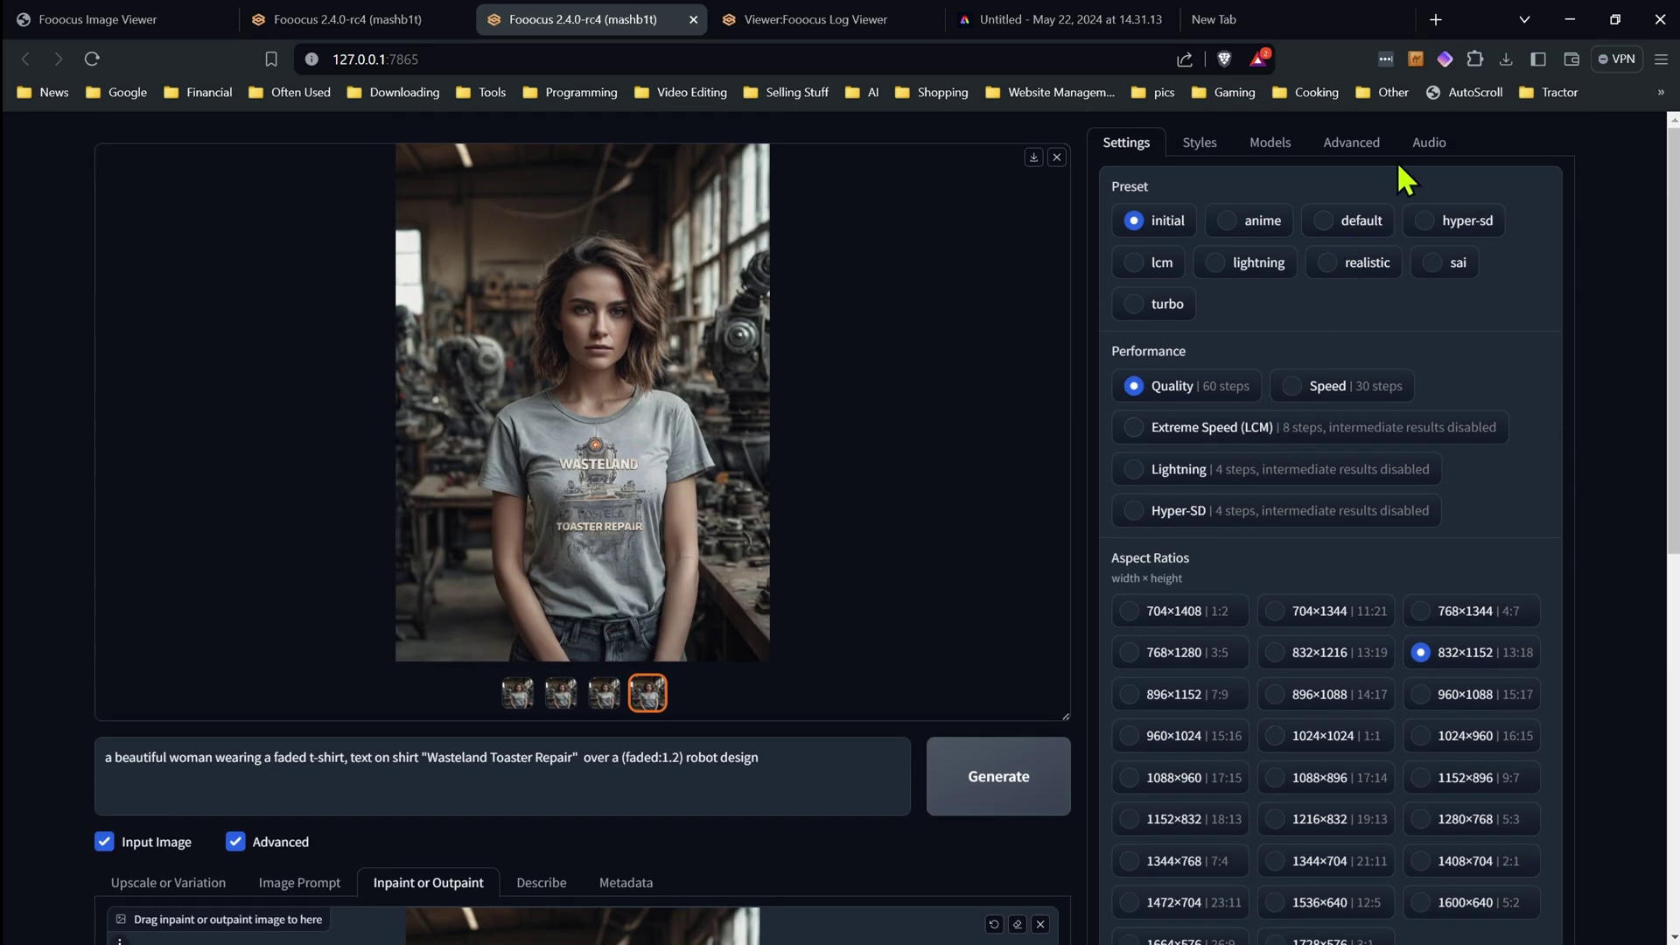
click(1352, 147)
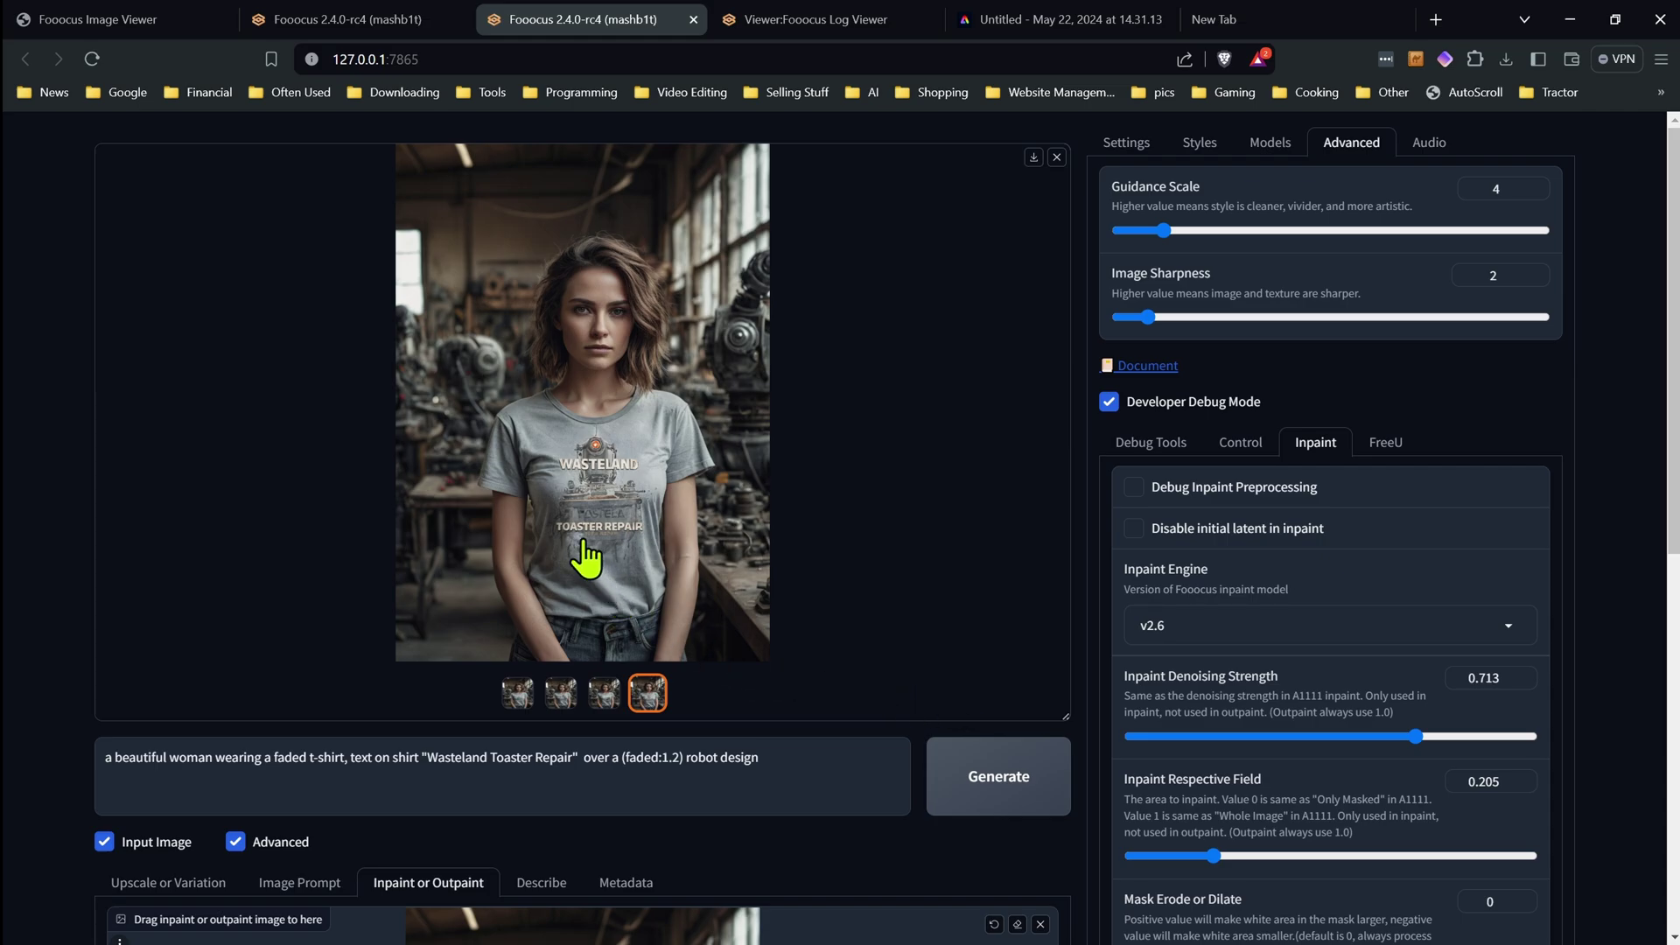
scroll(586, 558, down, 3)
click(292, 593)
scroll(282, 598, down, 3)
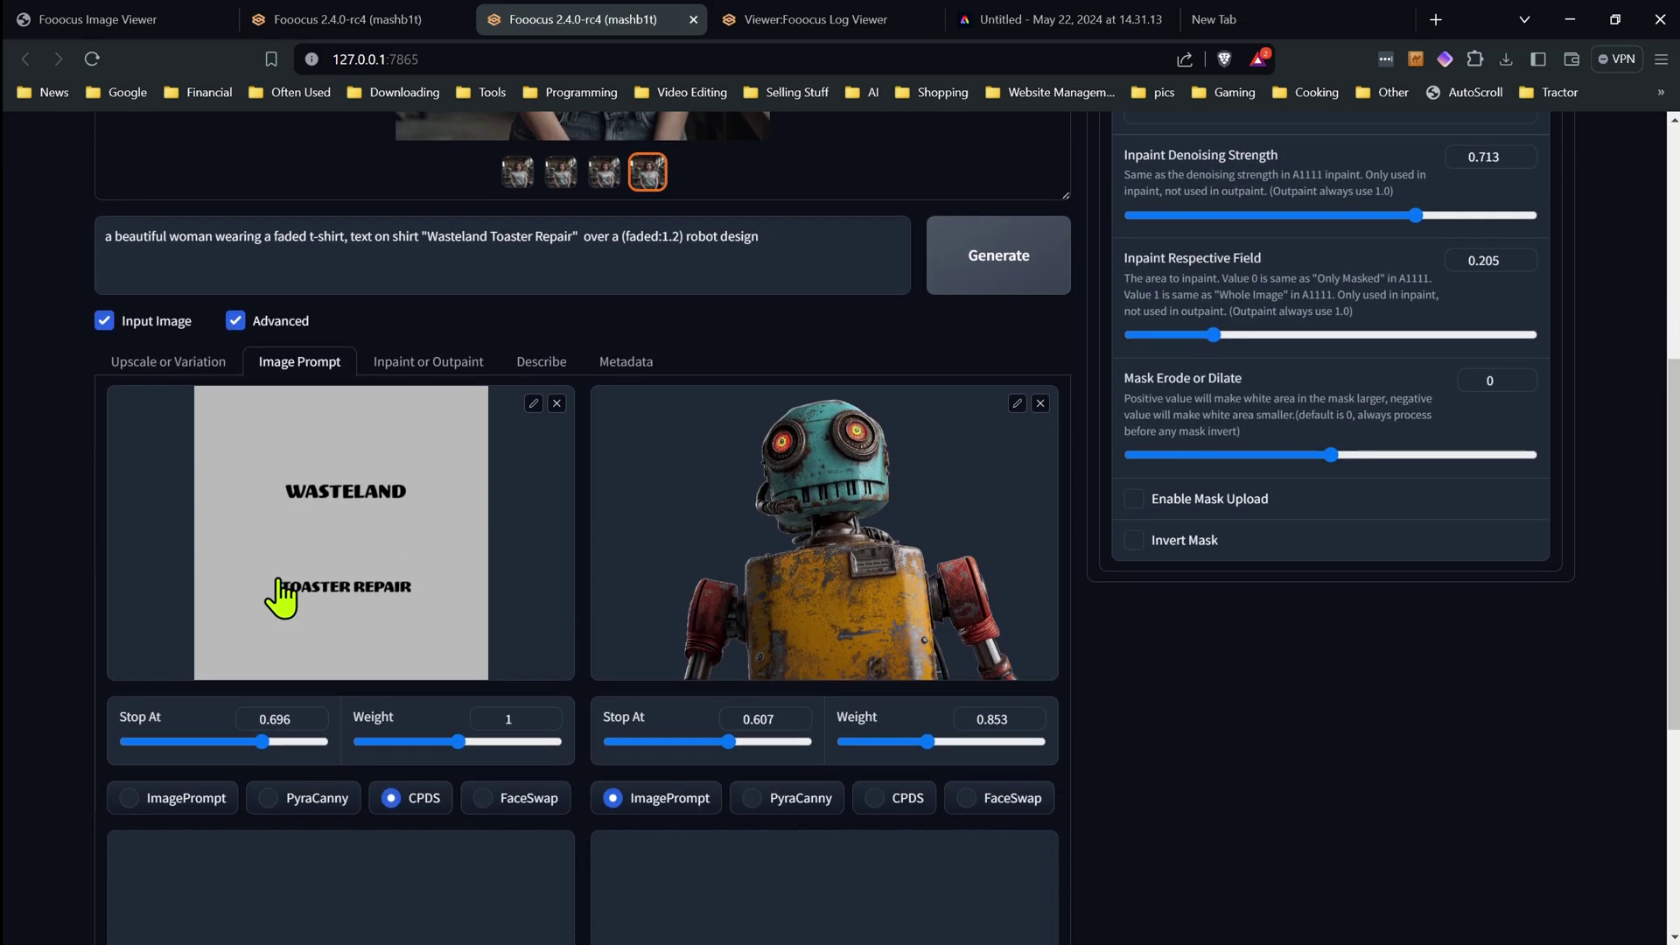
scroll(281, 598, down, 1)
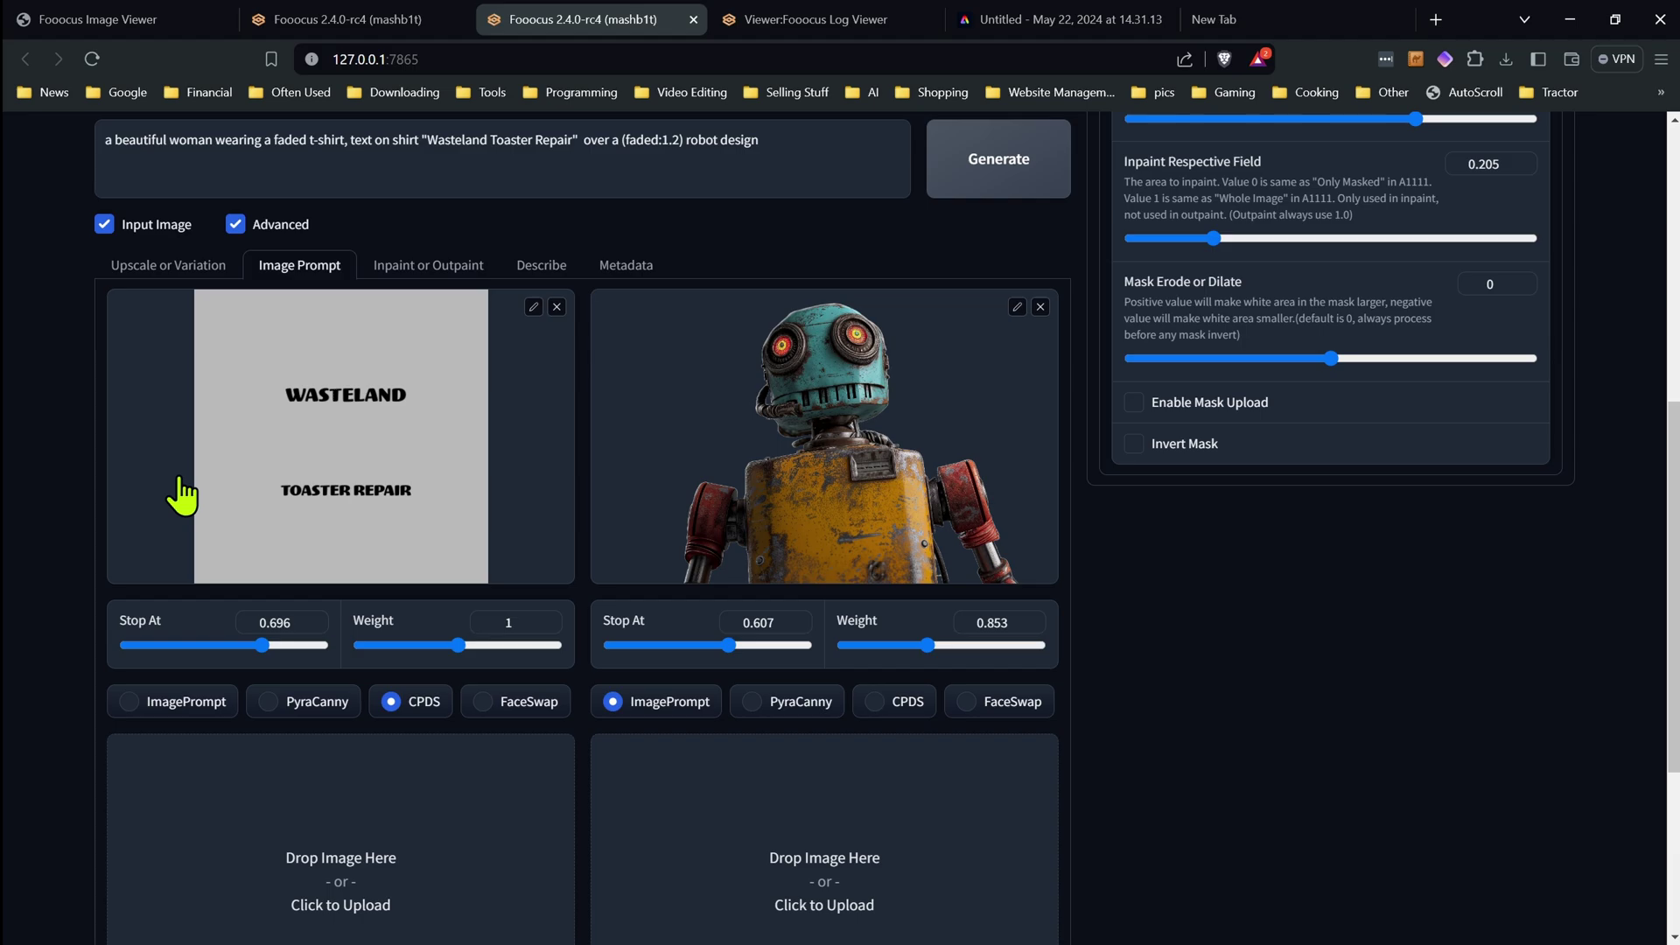
scroll(179, 492, up, 7)
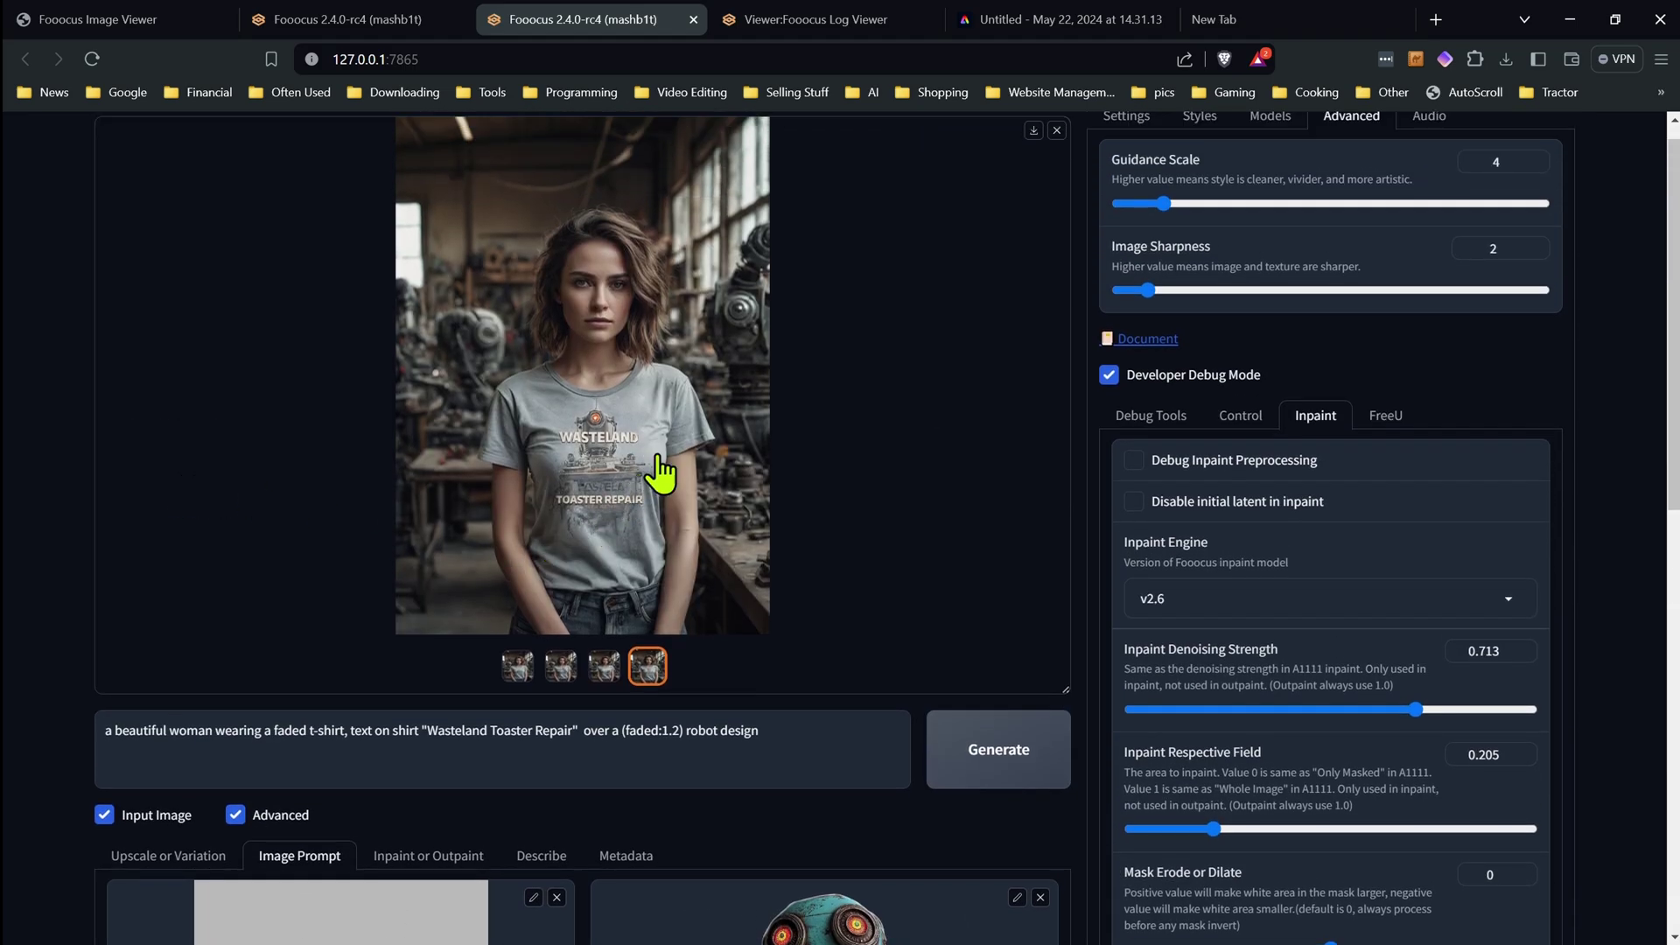
Examine the last result enlarged and recheck the inpaint image and the Inpaint Respective Field setting
click(658, 495)
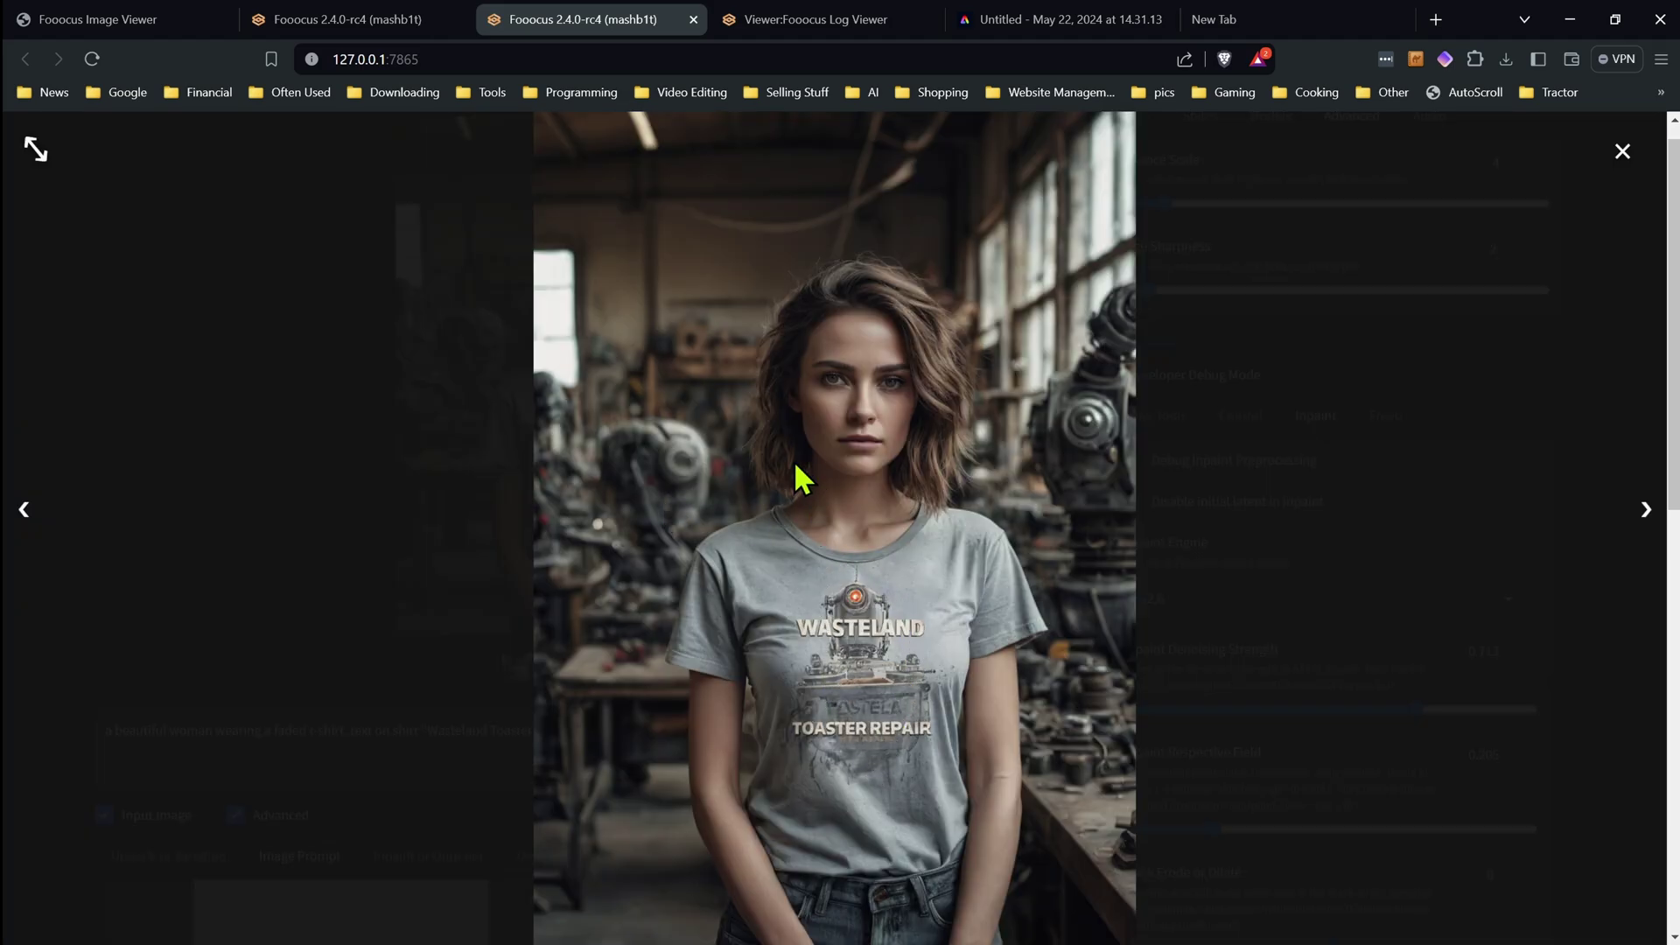
click(1623, 154)
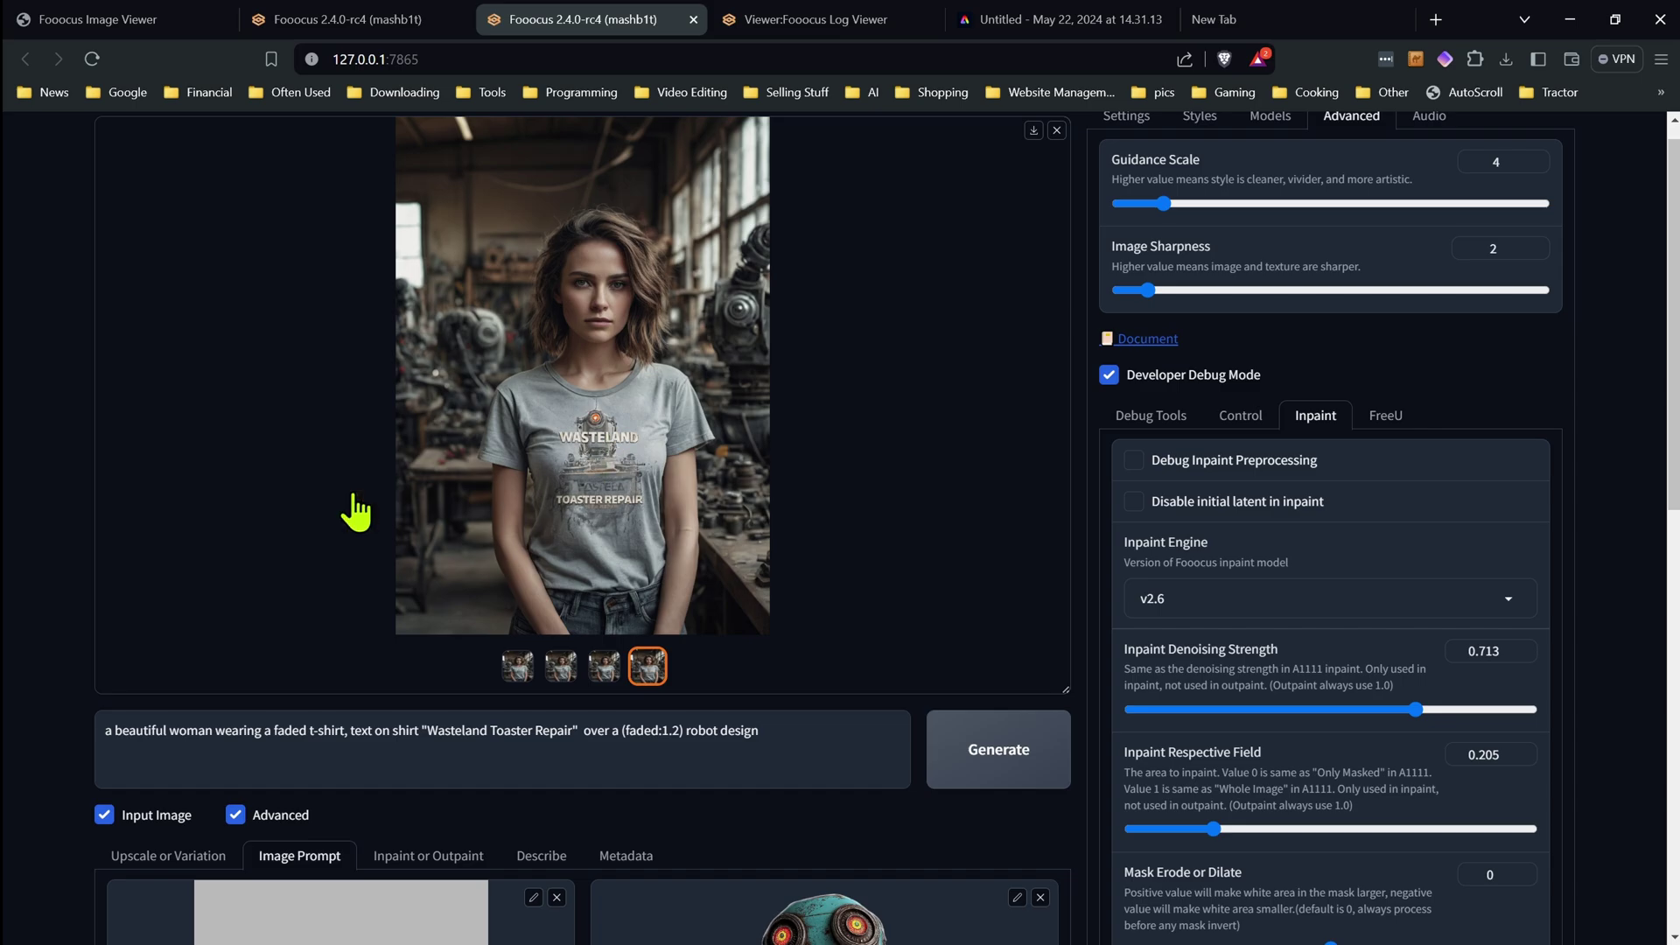
scroll(54, 533, down, 5)
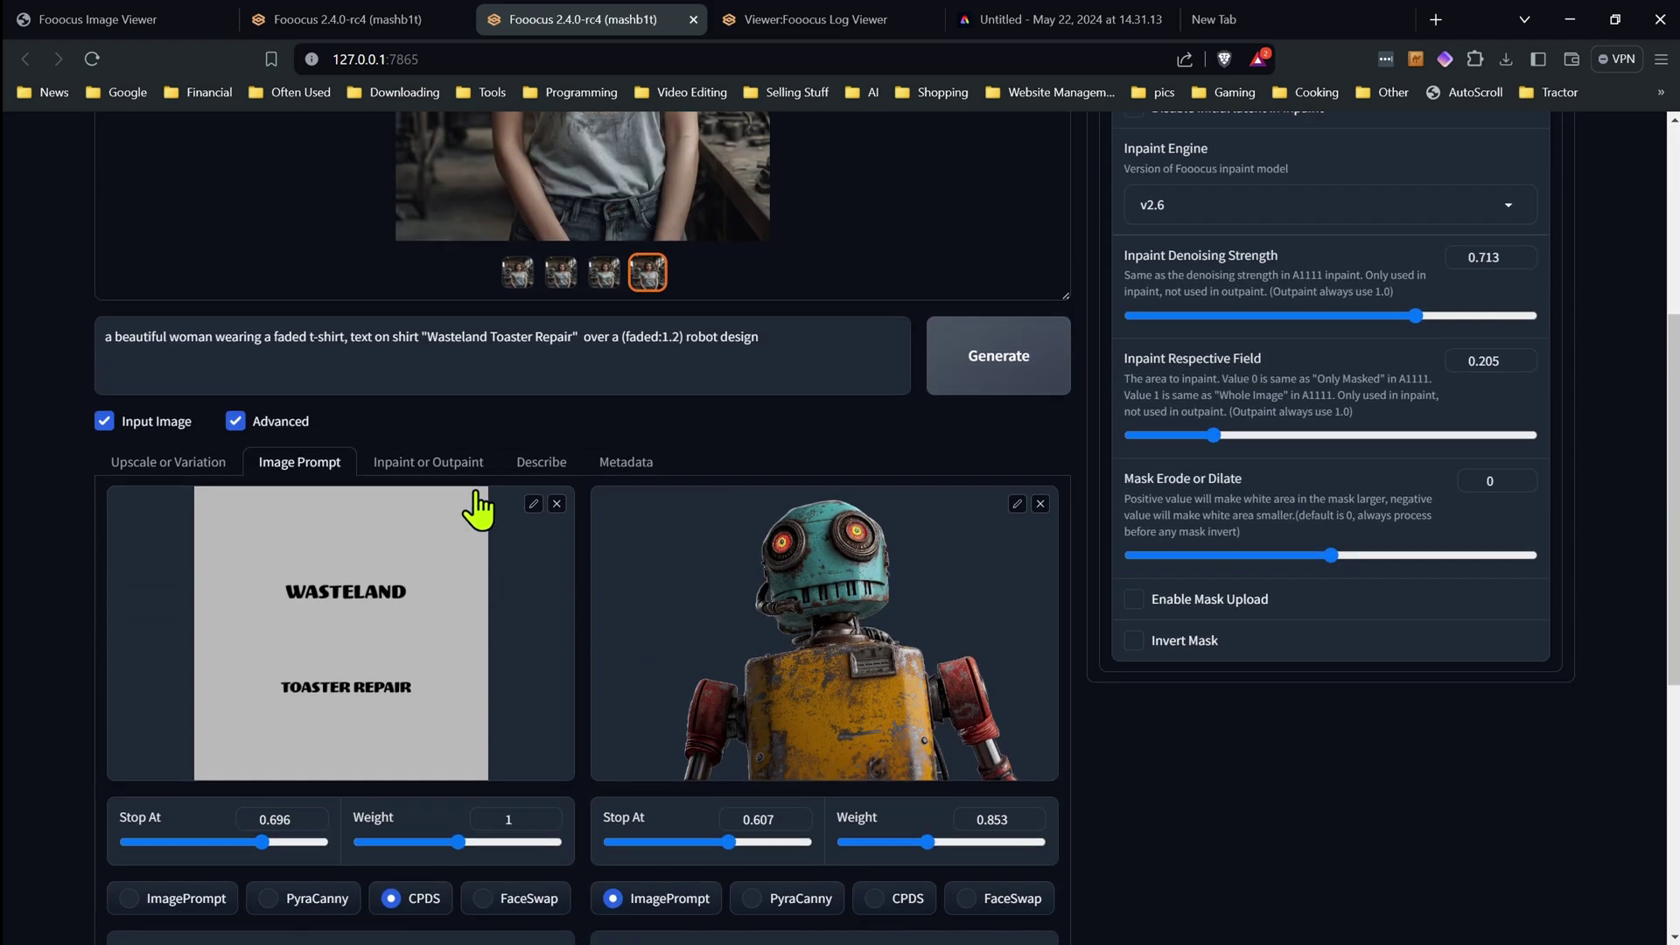
click(464, 462)
scroll(1242, 500, up, 5)
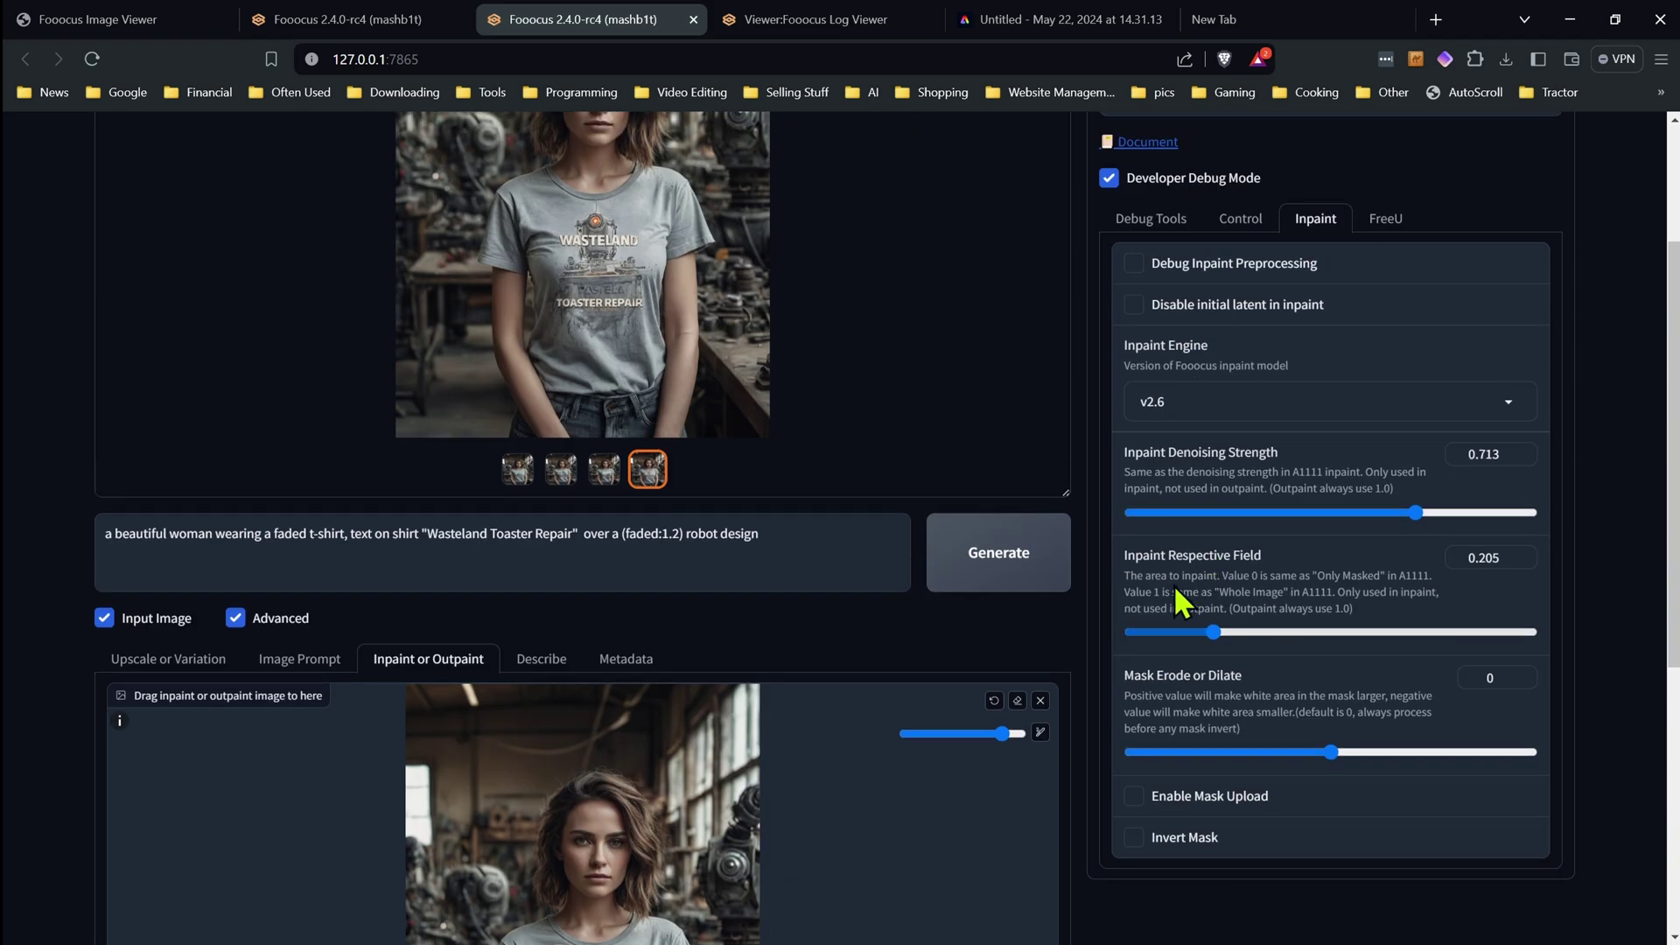
scroll(1123, 560, up, 2)
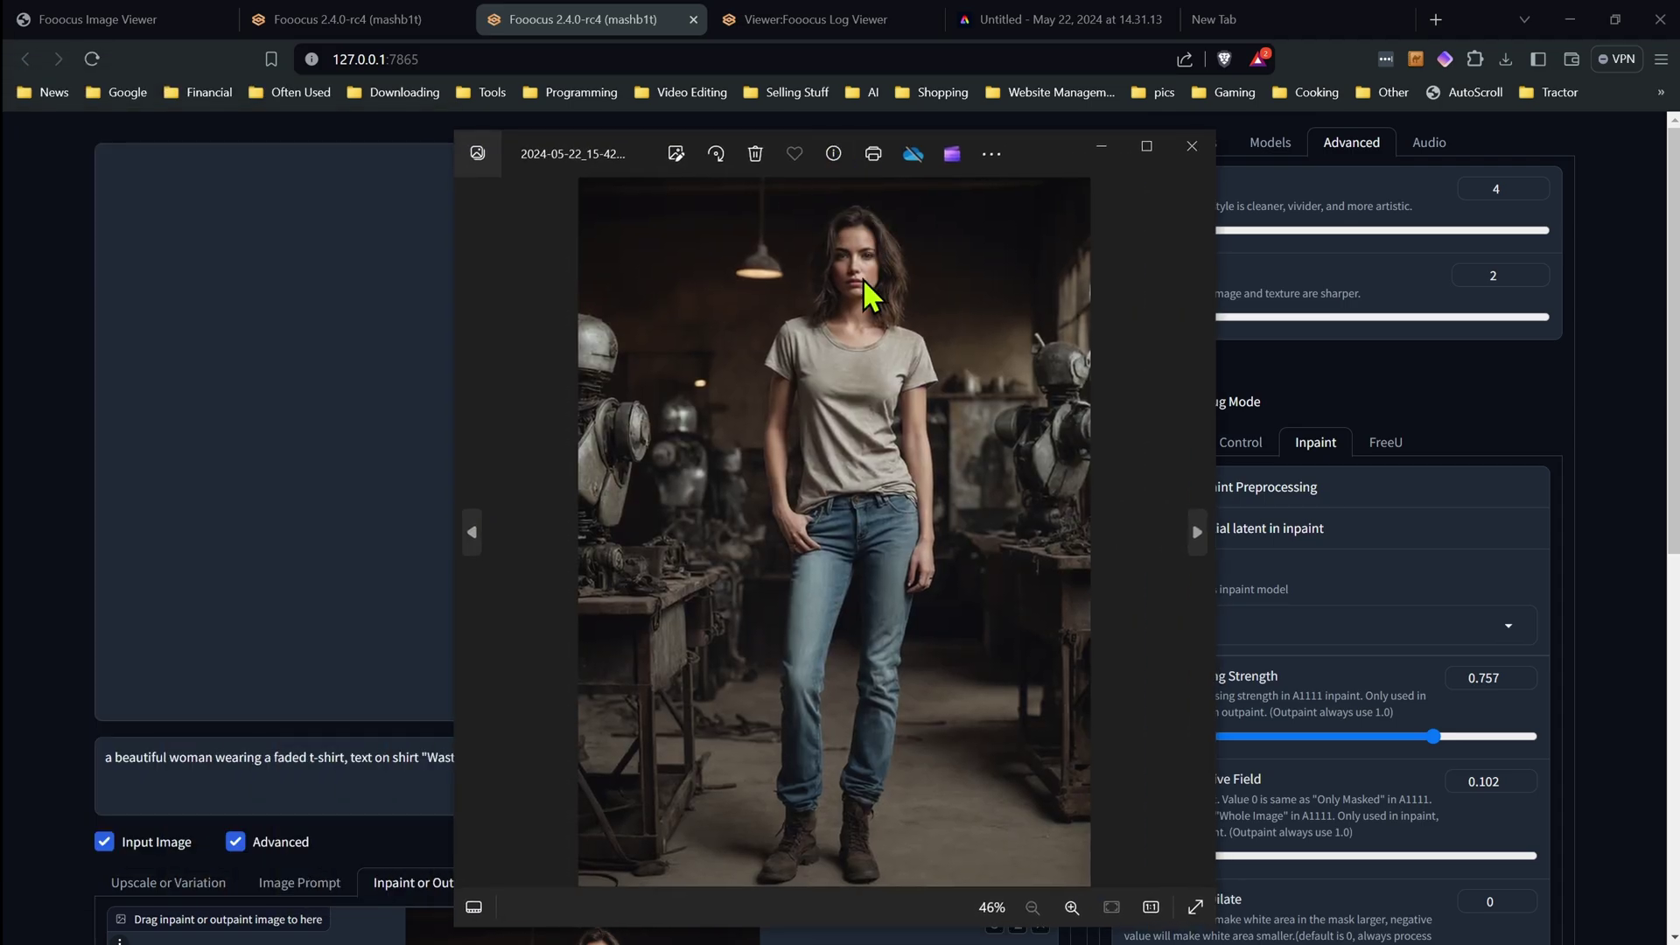
Examine the full-body picture of the woman in the photo viewer, close it, and check the shirt mask on the inpaint image
scroll(923, 378, up, 4)
scroll(911, 413, down, 4)
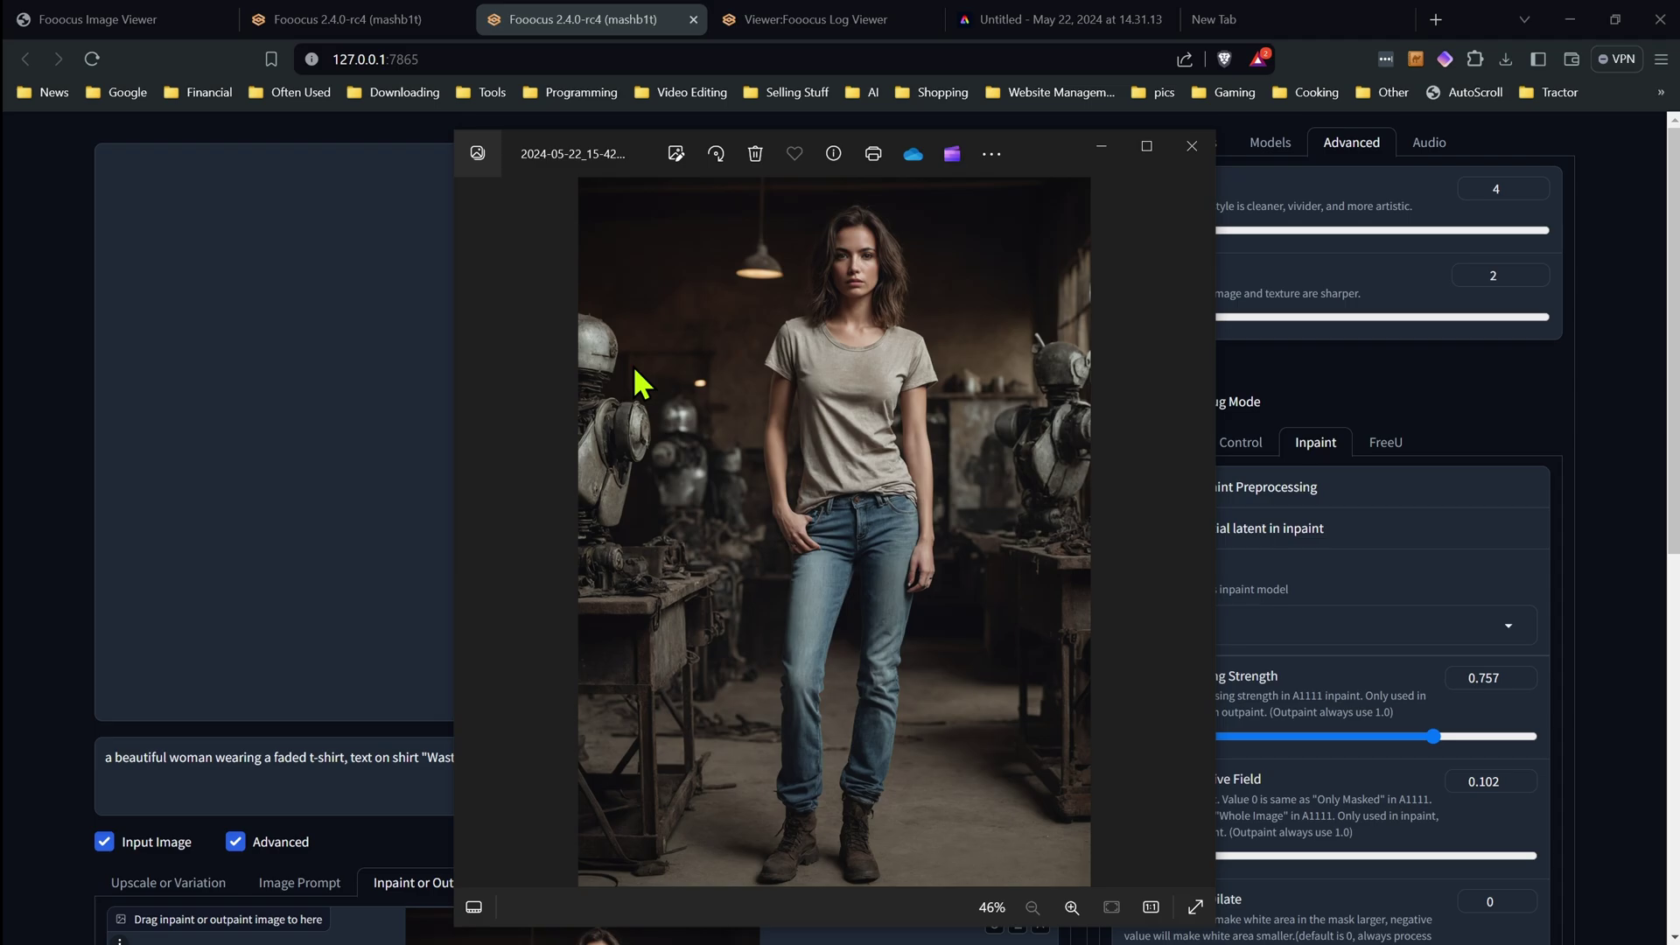
click(1195, 147)
scroll(61, 459, down, 6)
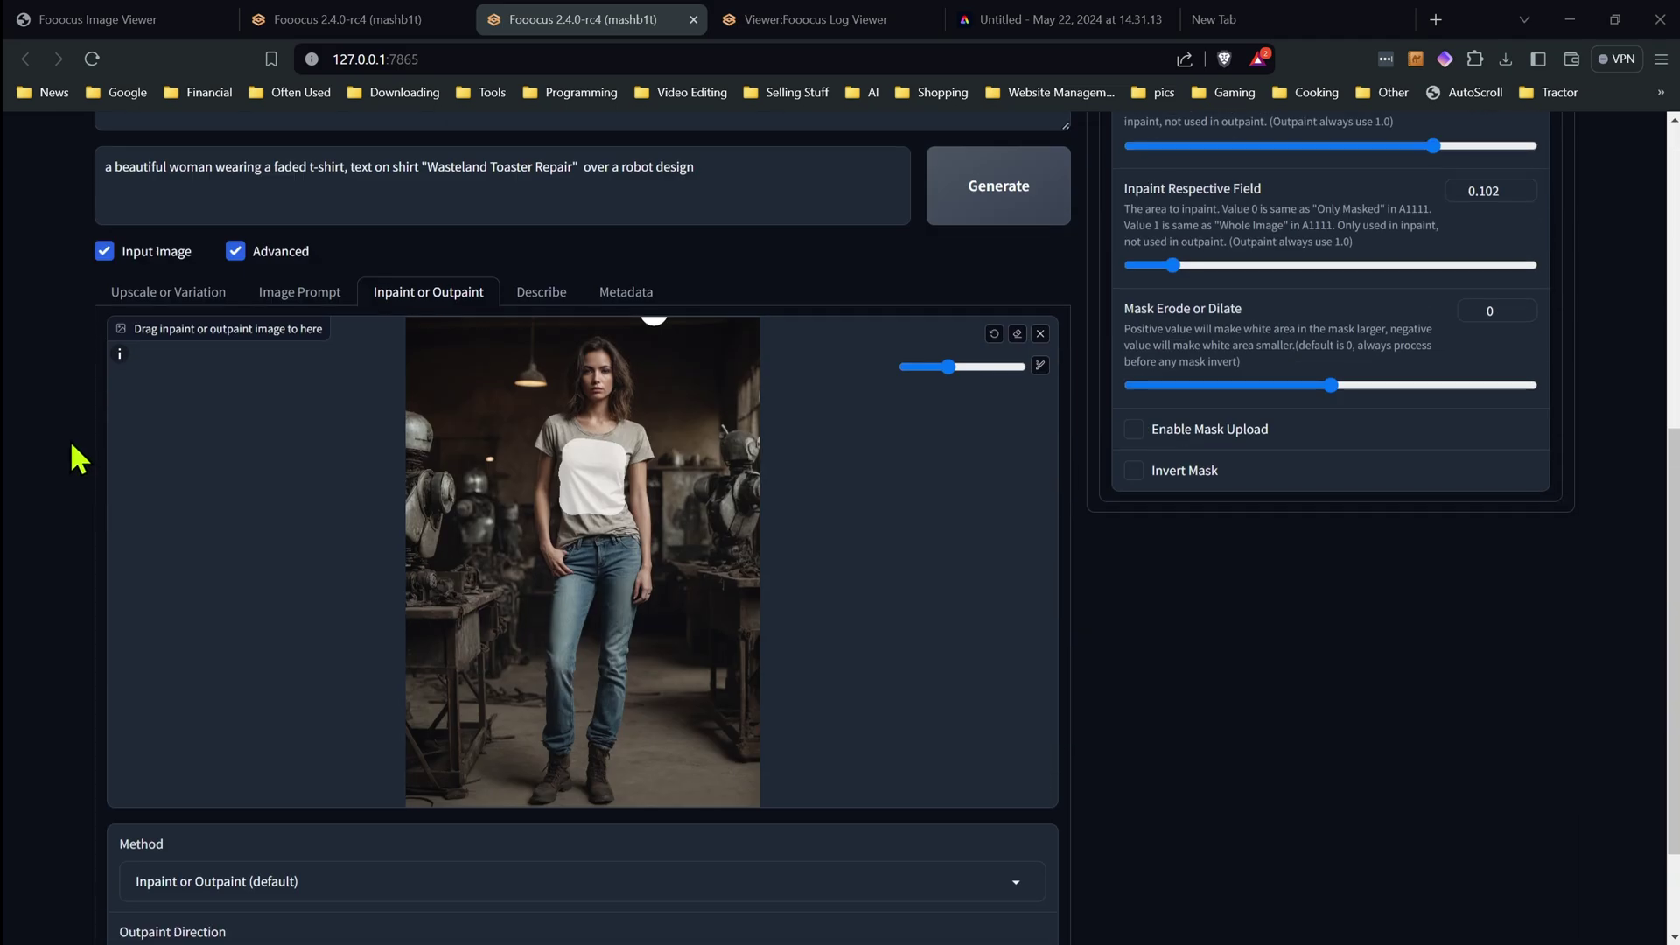
Set the Inpaint Denoising Strength to 0.721 and recheck the image prompts and the shirt mask on the full-body picture
click(298, 297)
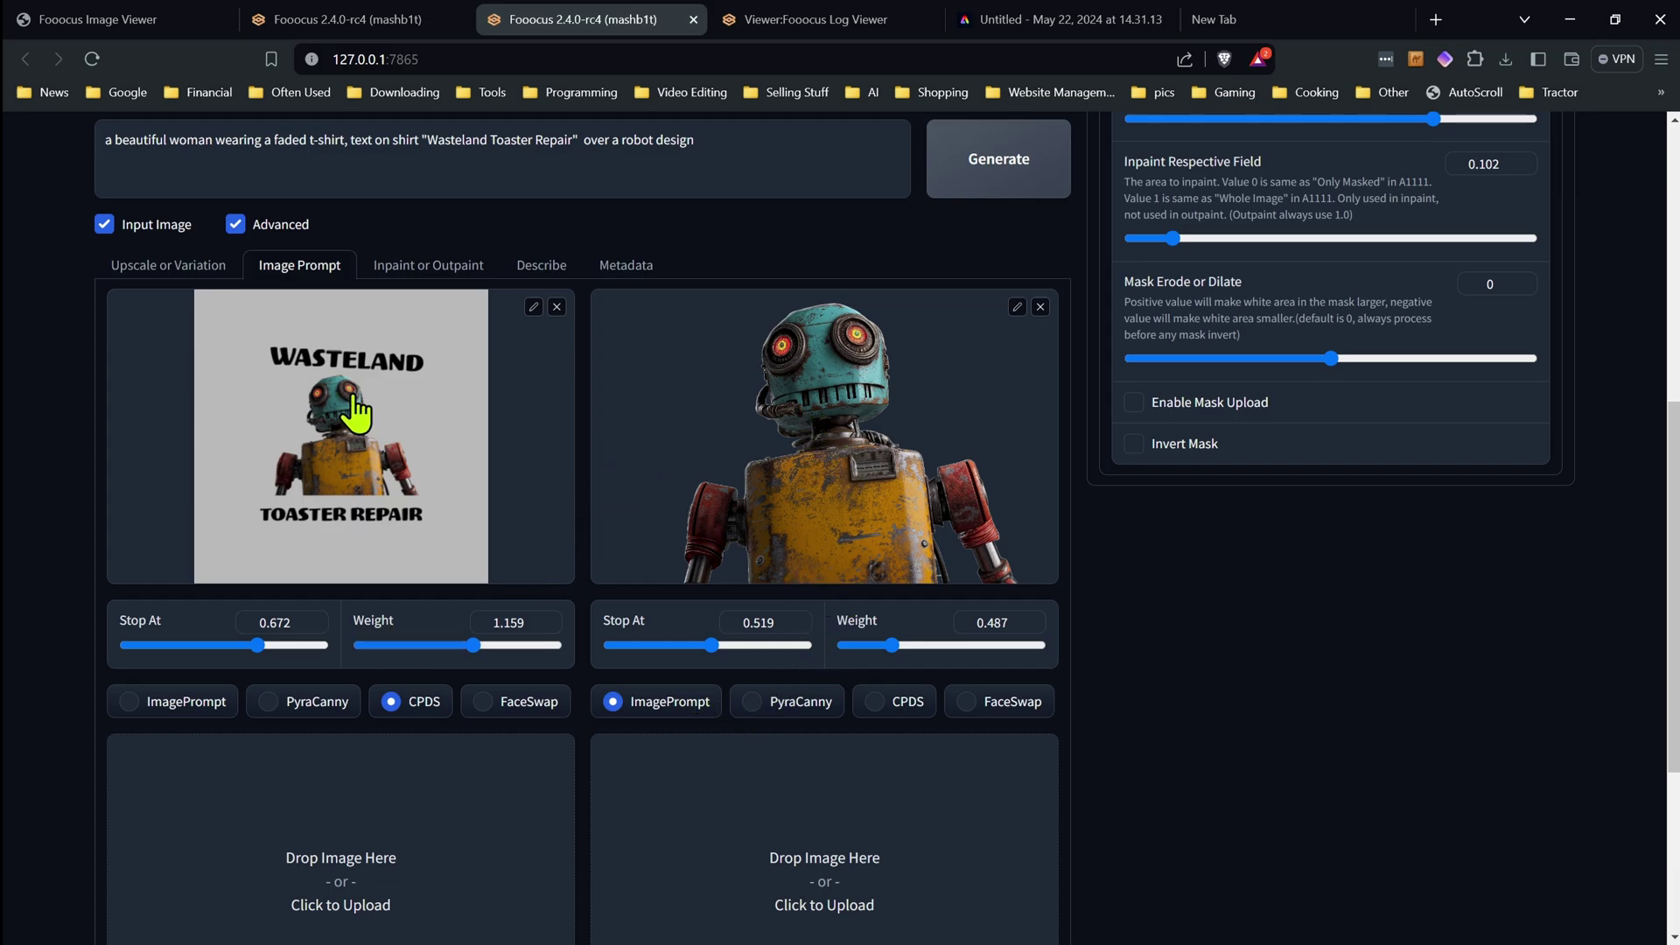
scroll(566, 484, up, 5)
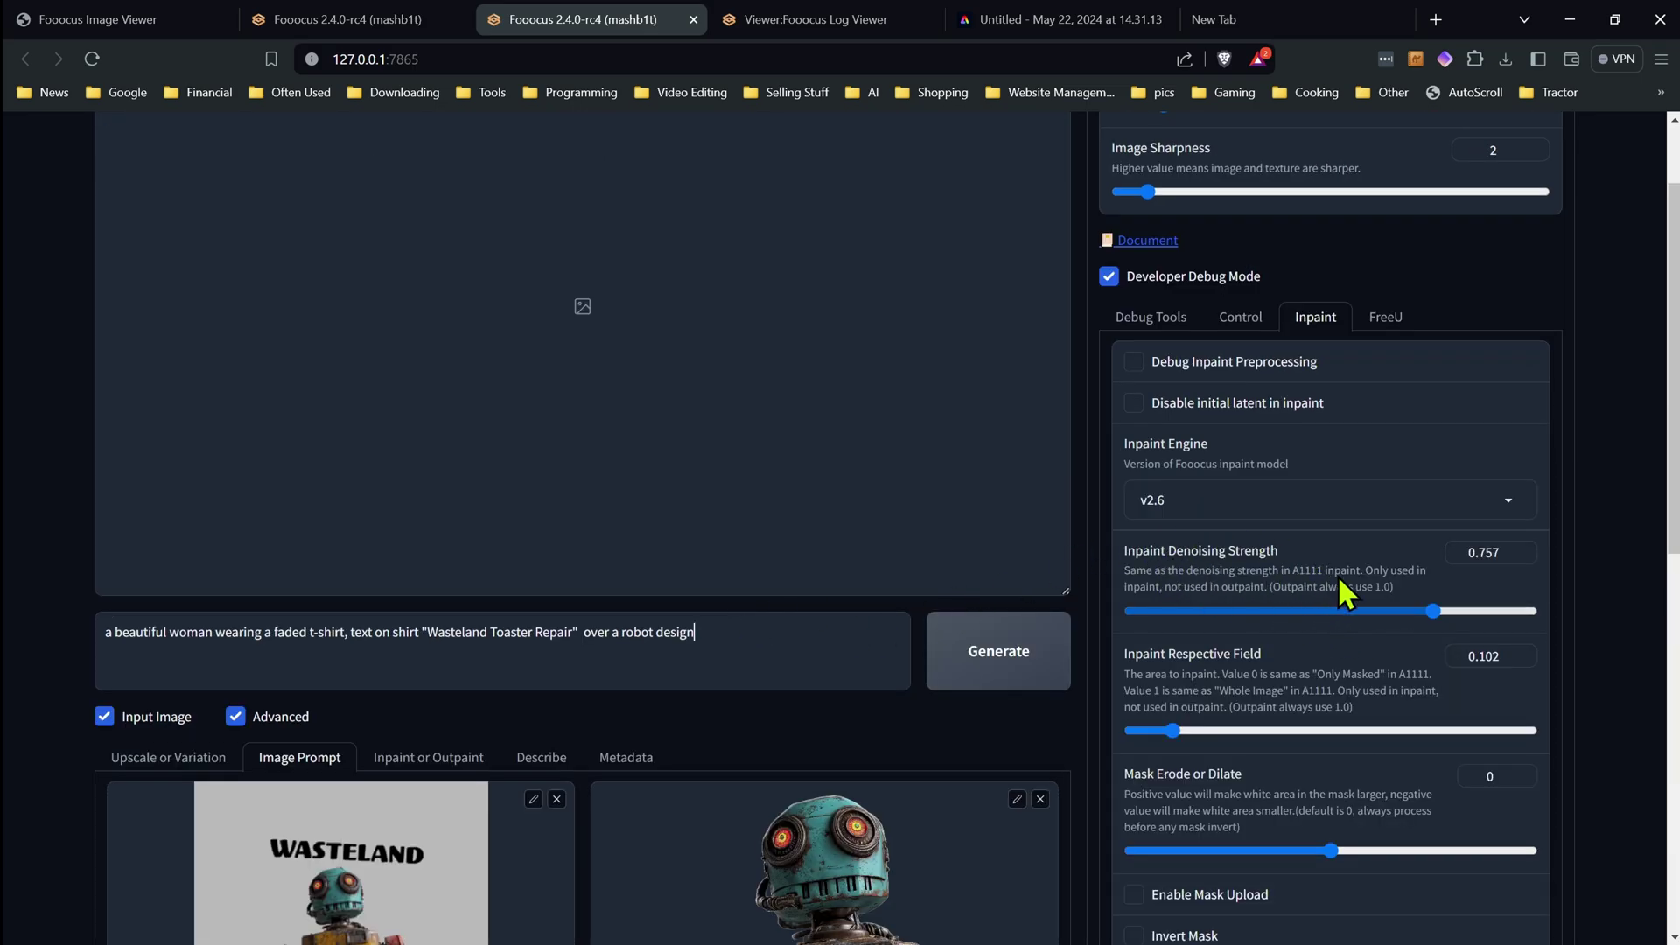
drag(1433, 618, 1423, 618)
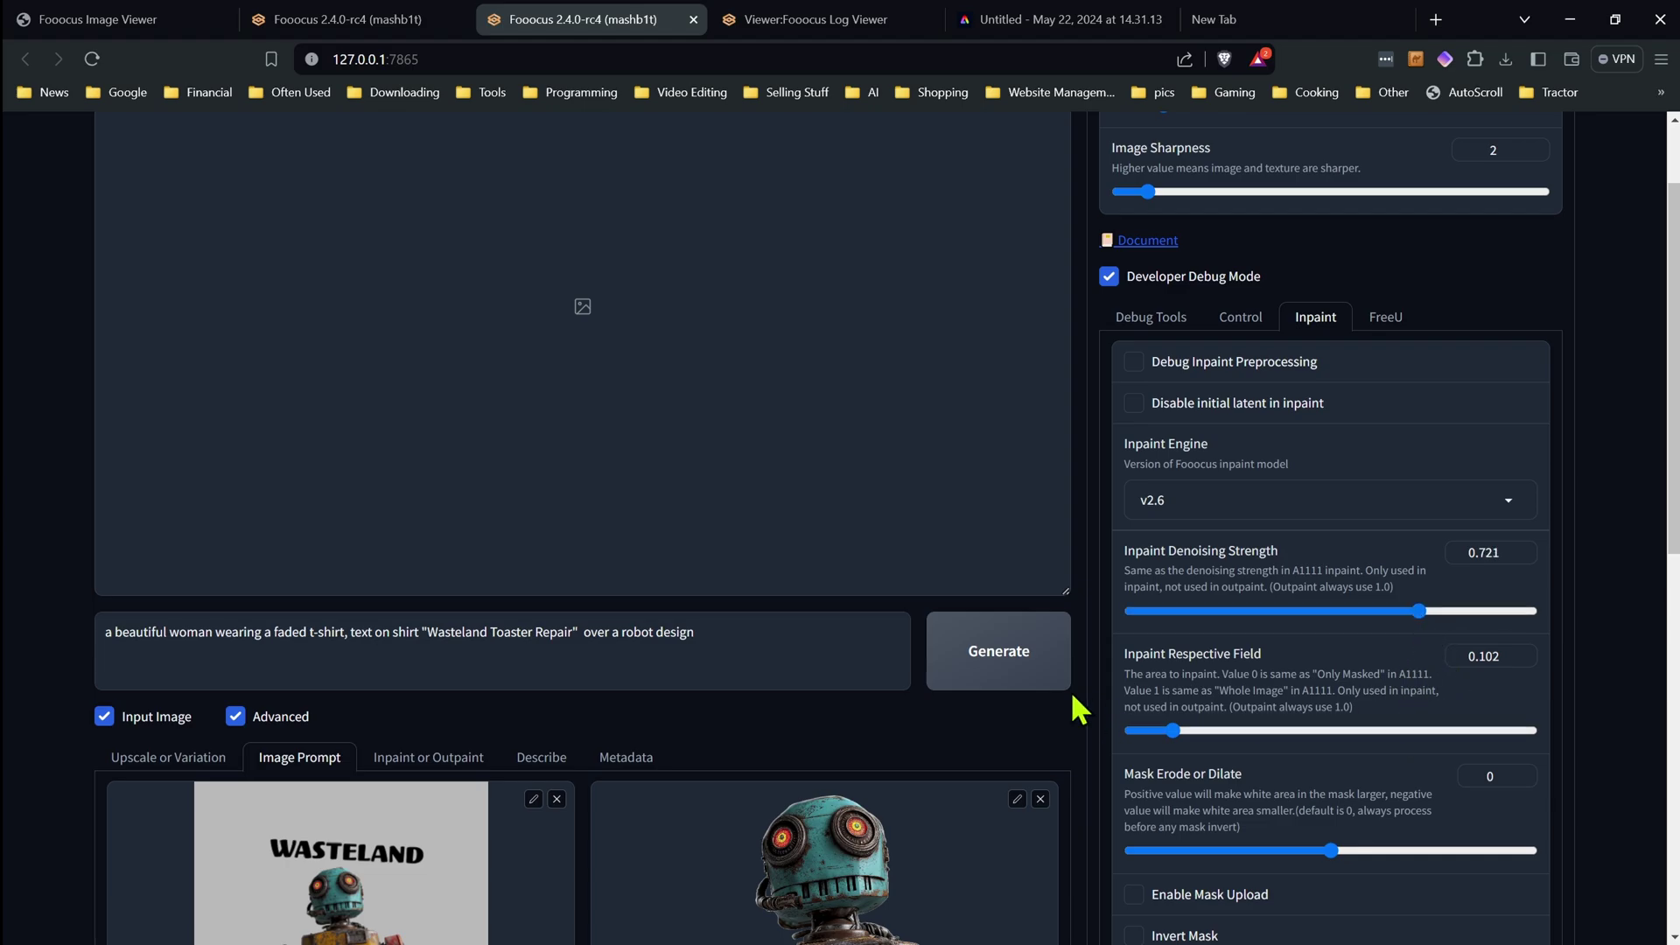
scroll(1041, 626, down, 1)
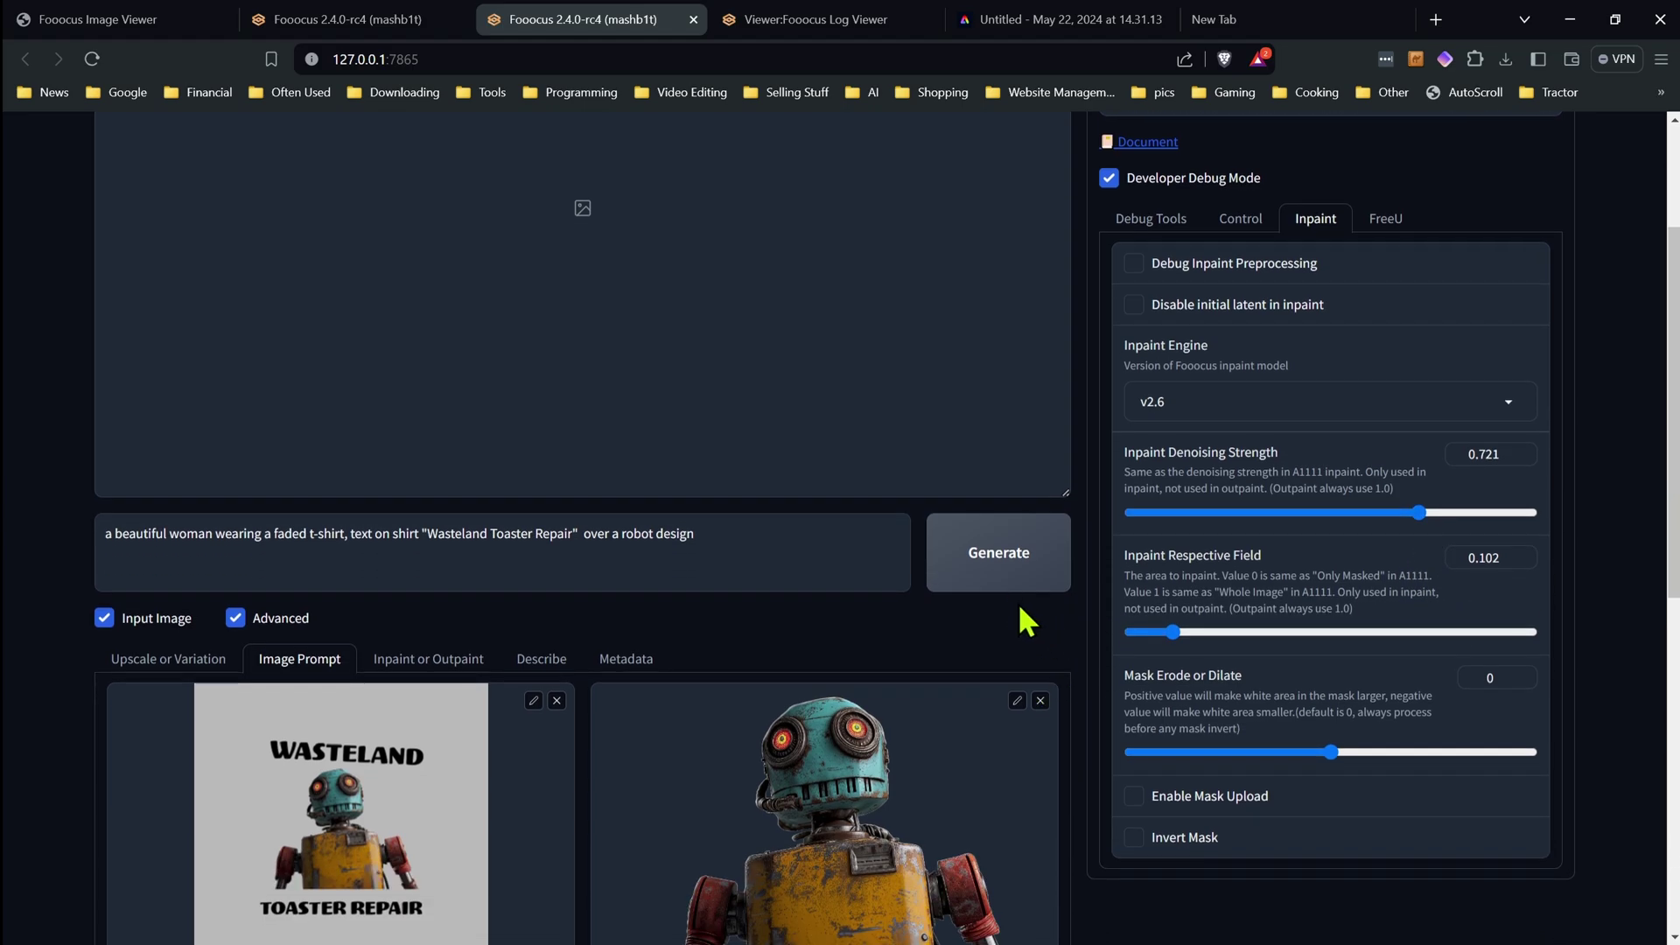
click(442, 658)
scroll(664, 458, down, 4)
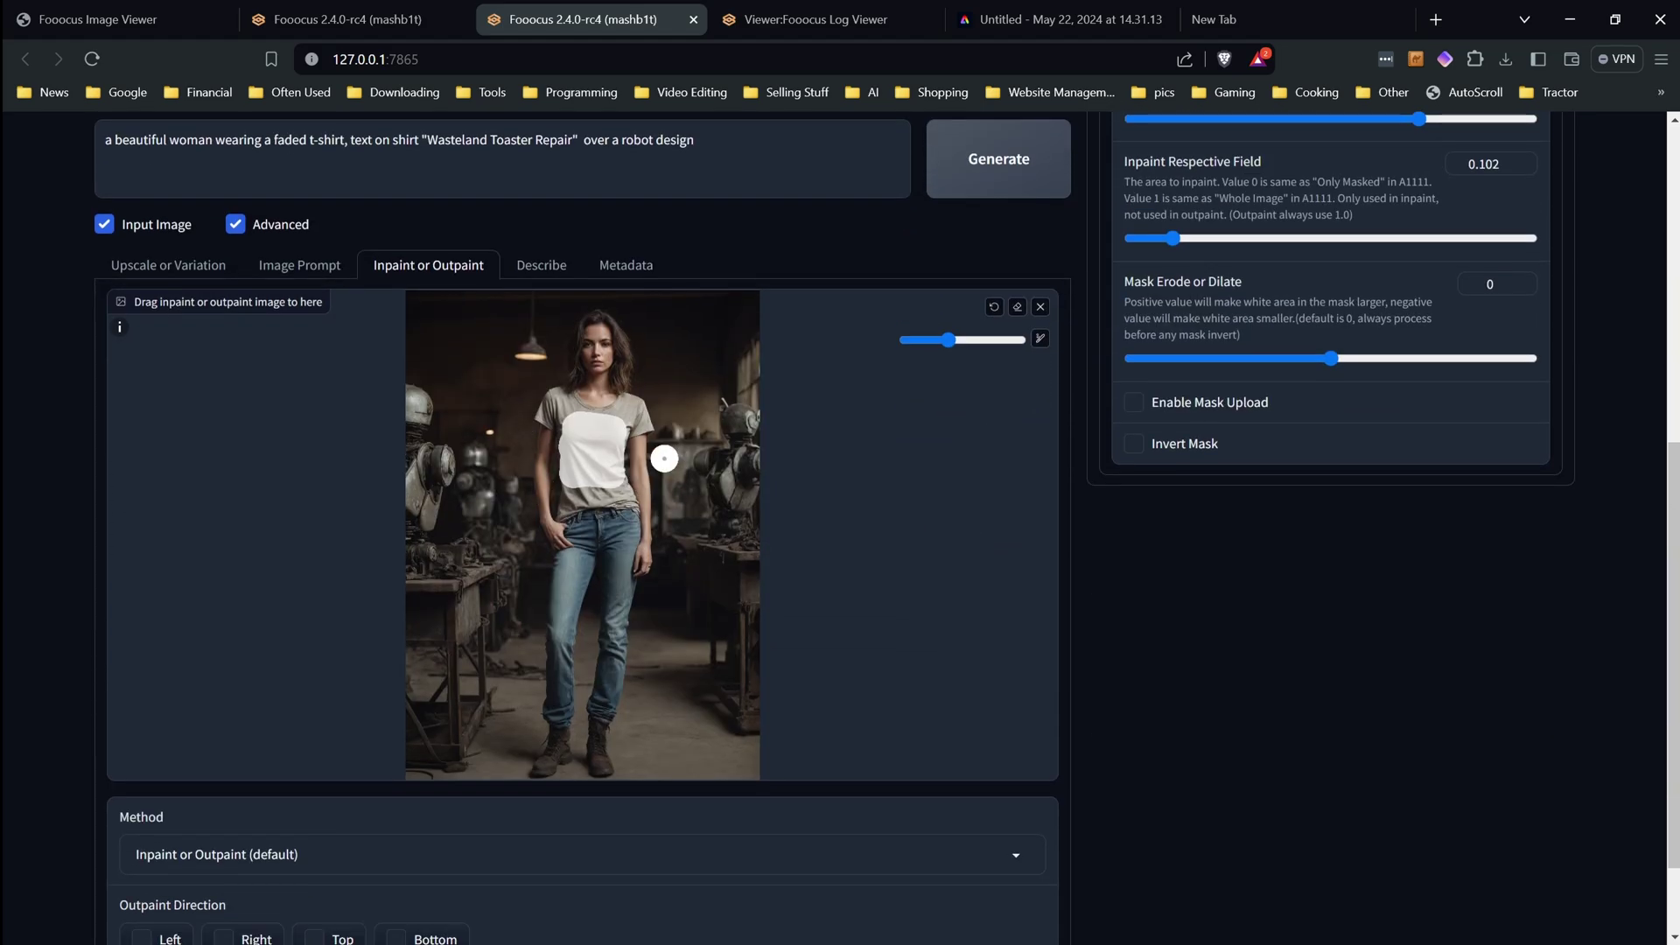
scroll(664, 458, up, 5)
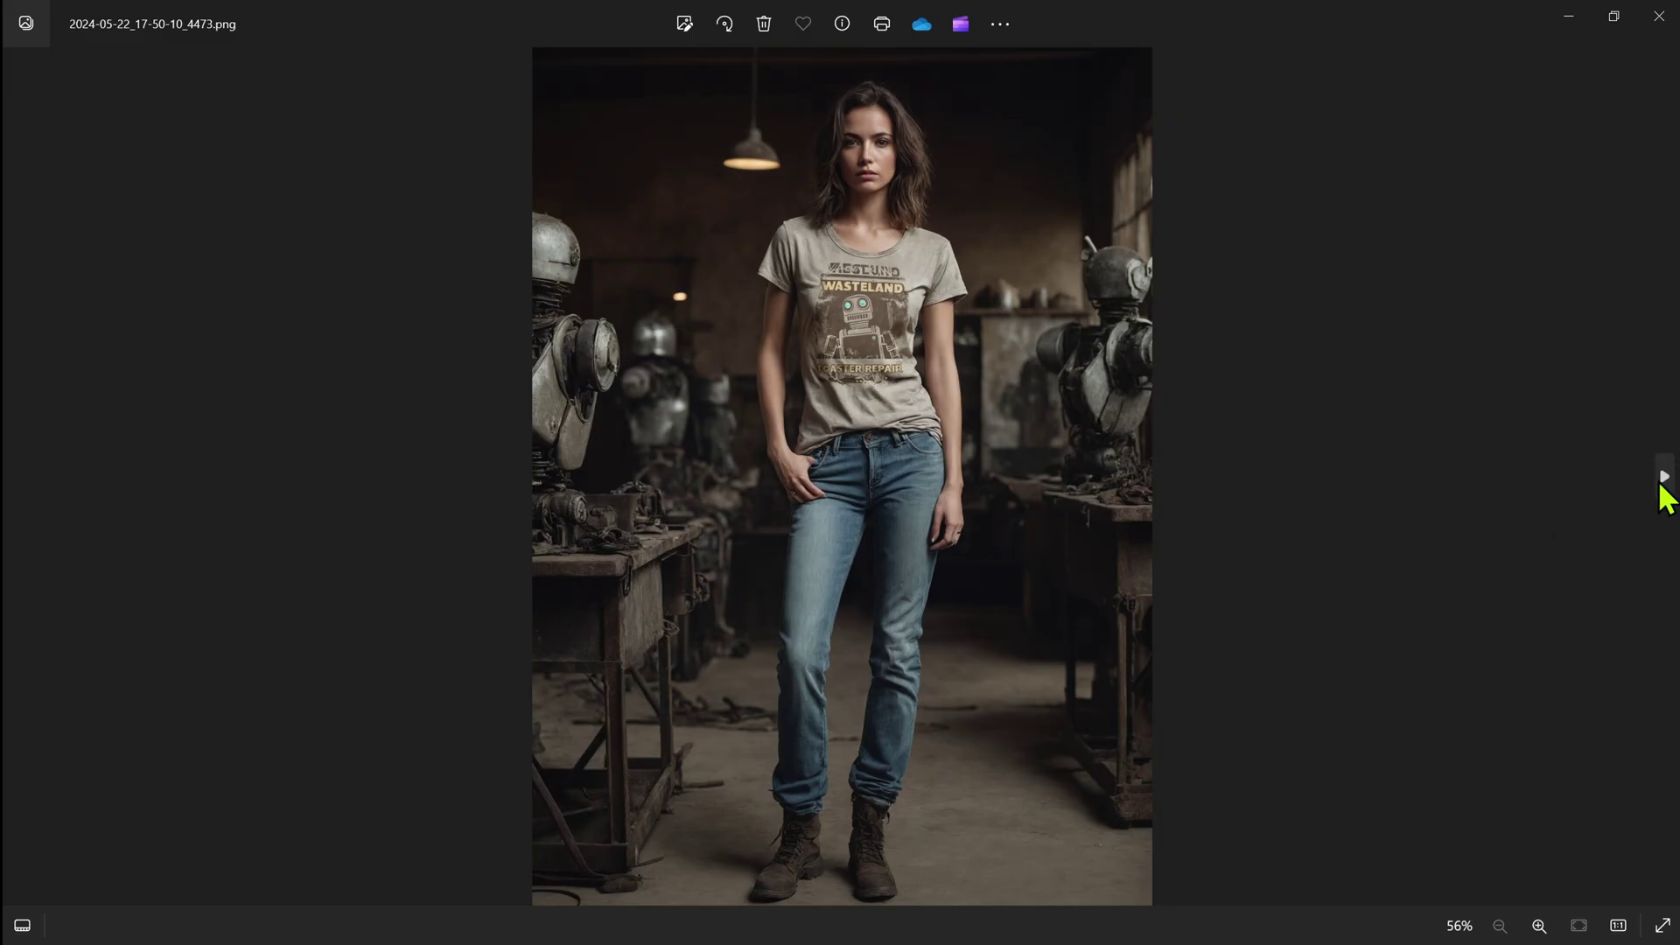
View the second result of the new batch and examine its shirt lettering and robot print at several magnifications
click(1663, 480)
scroll(904, 354, up, 6)
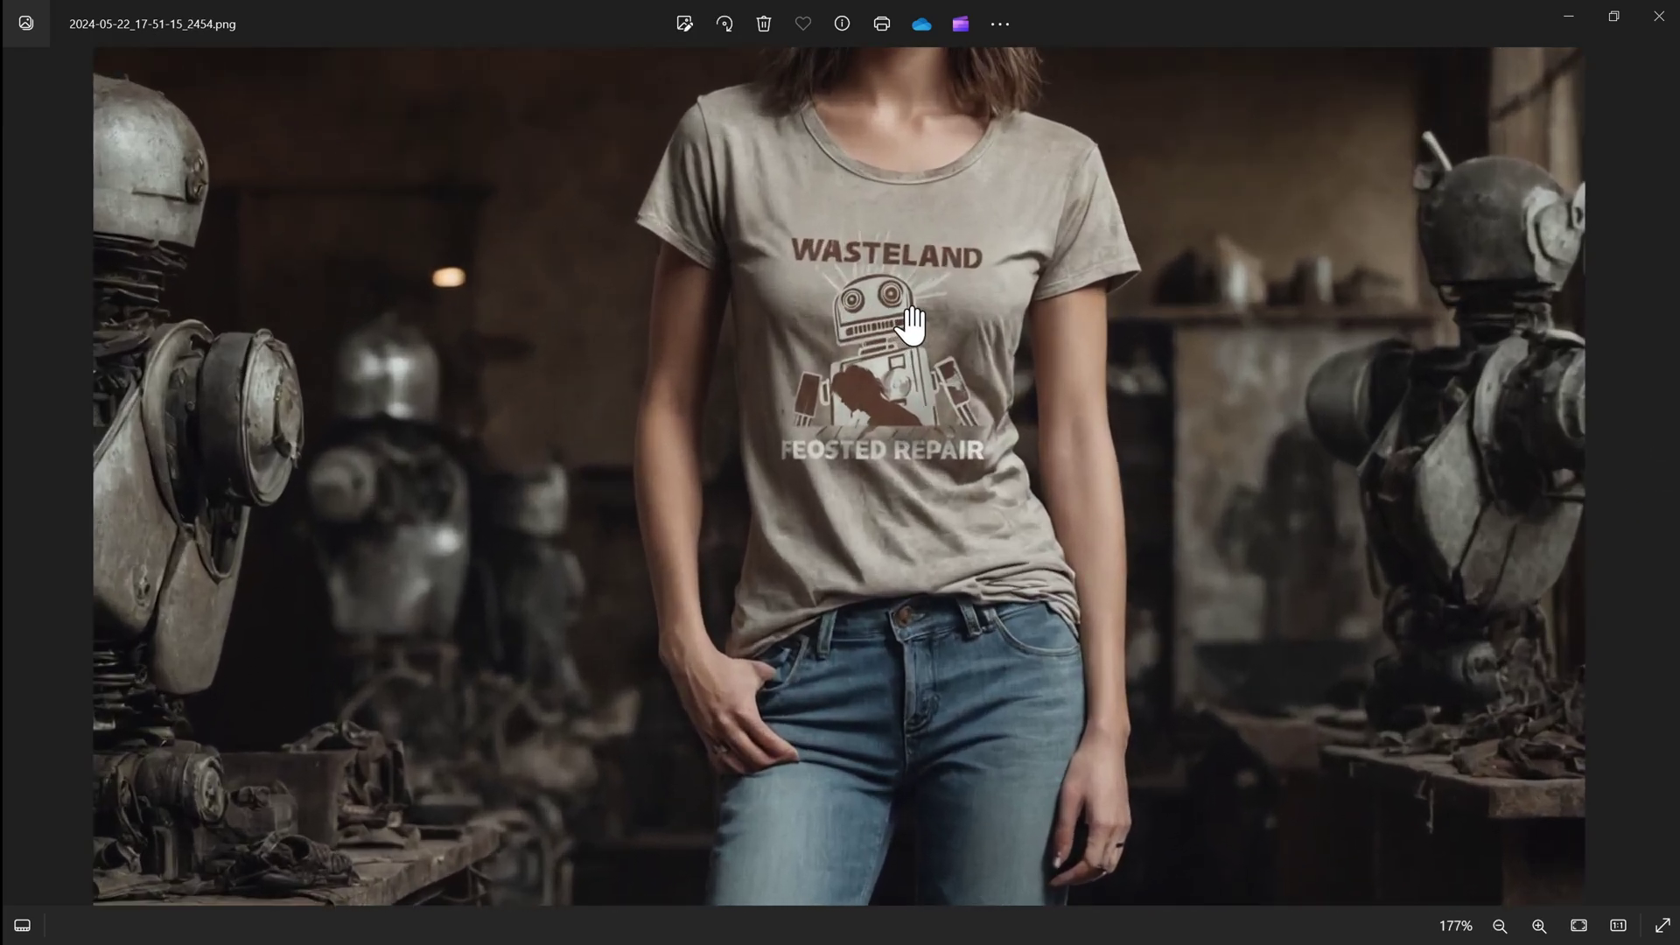
scroll(912, 325, down, 4)
scroll(907, 411, up, 6)
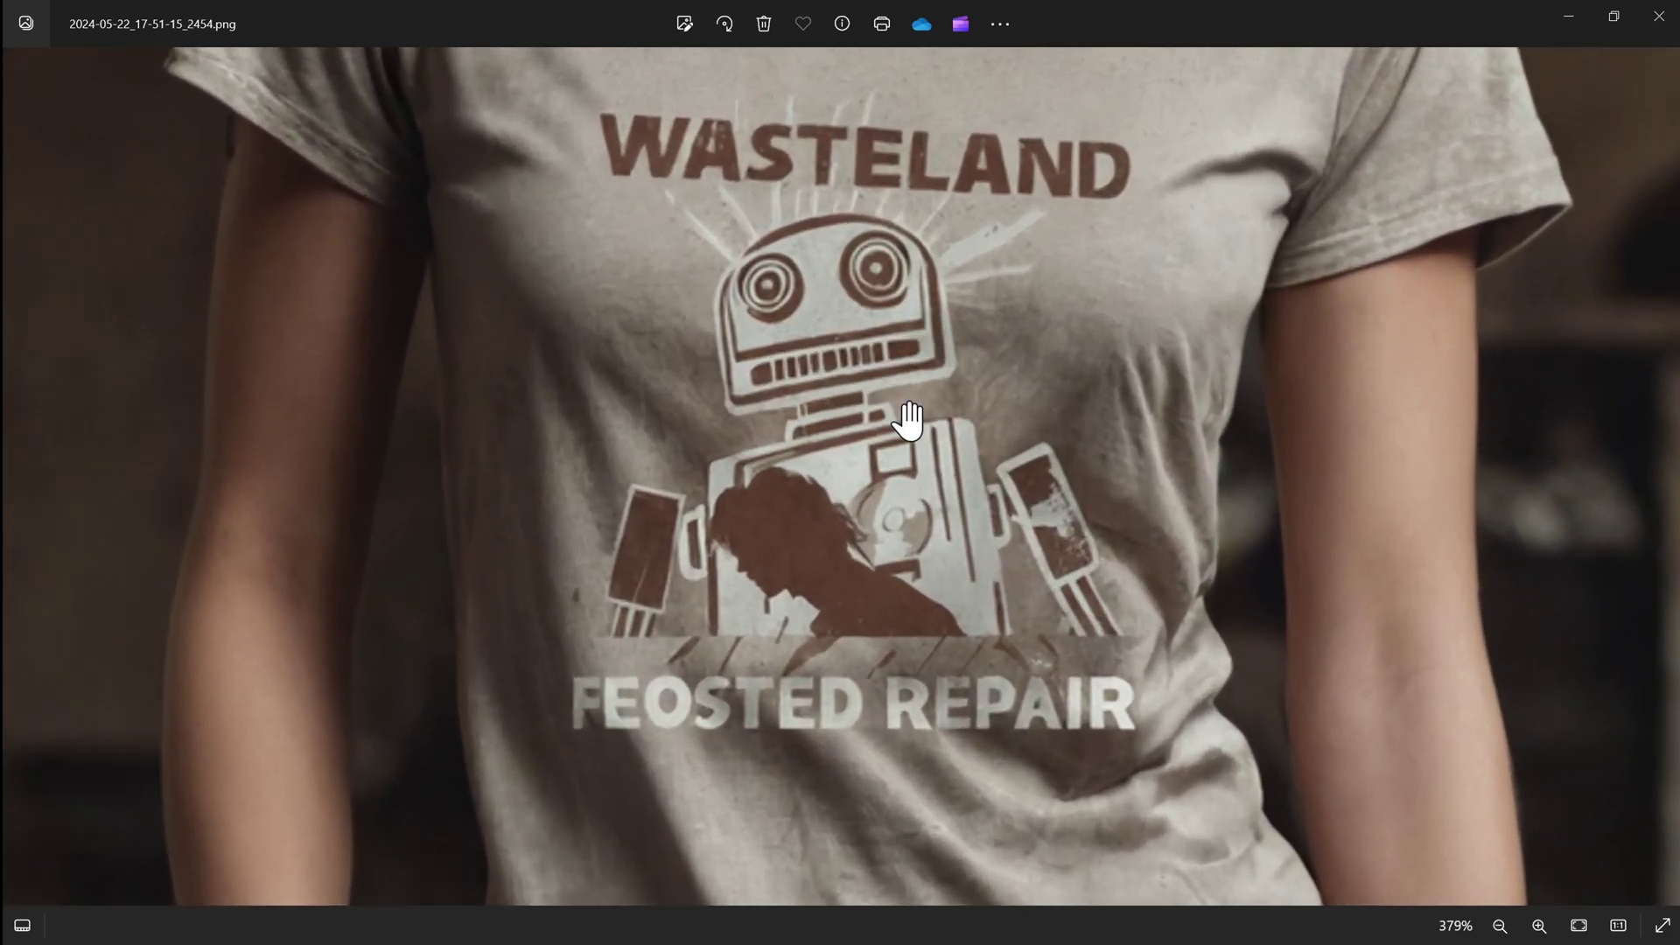
scroll(915, 411, down, 3)
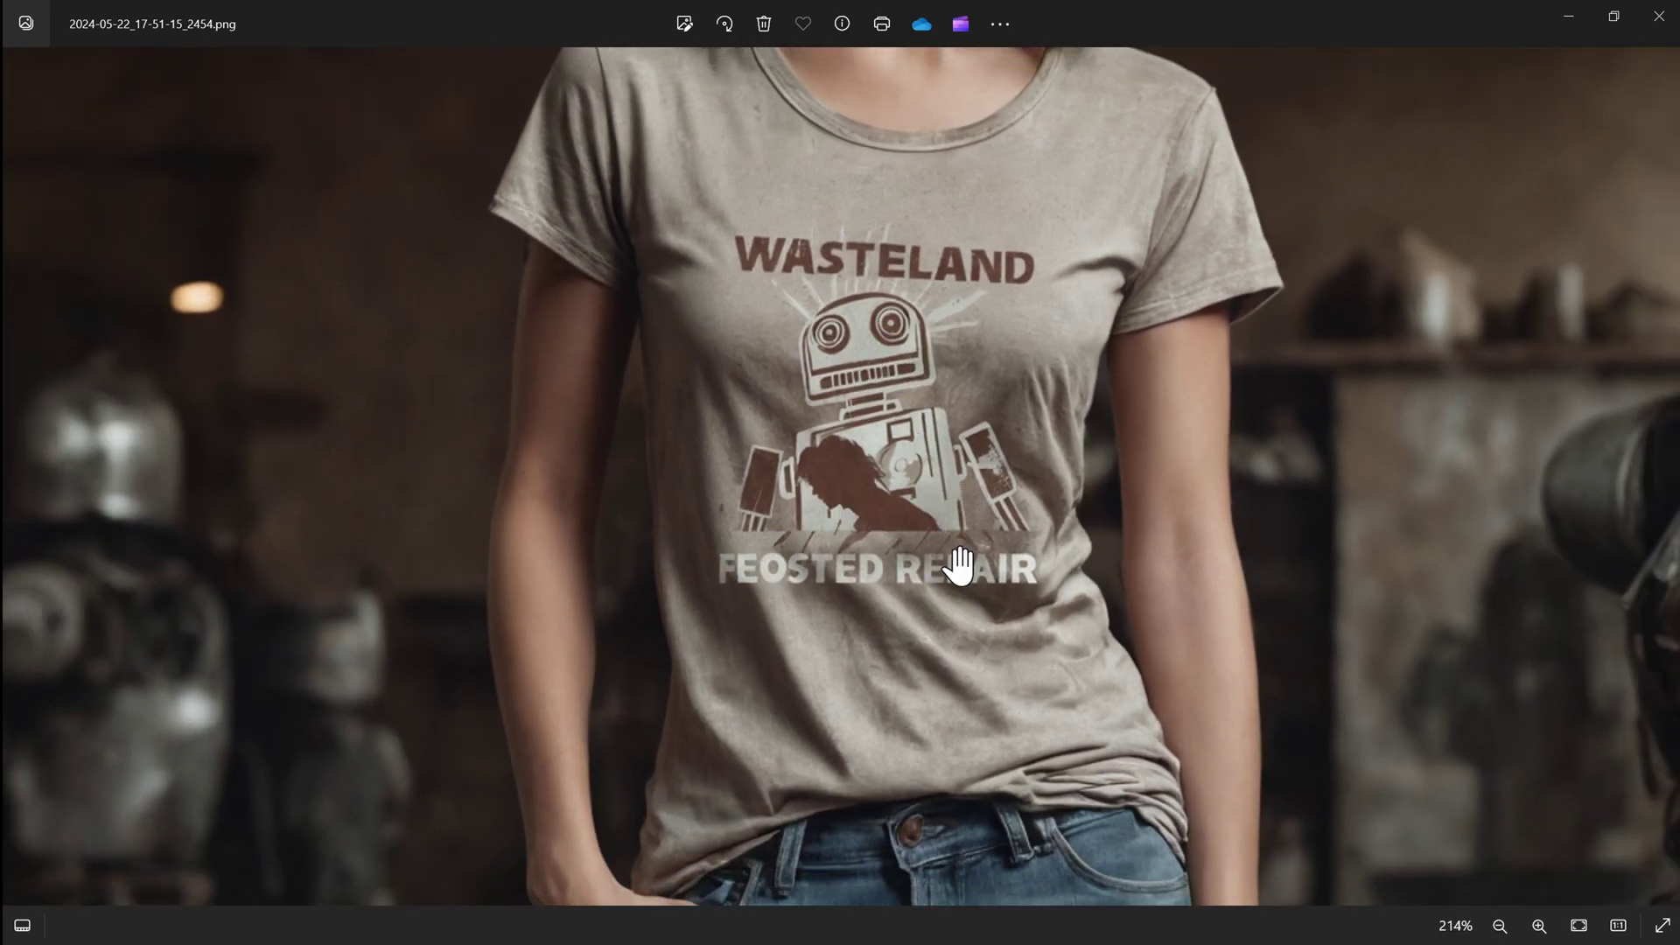
scroll(960, 560, down, 5)
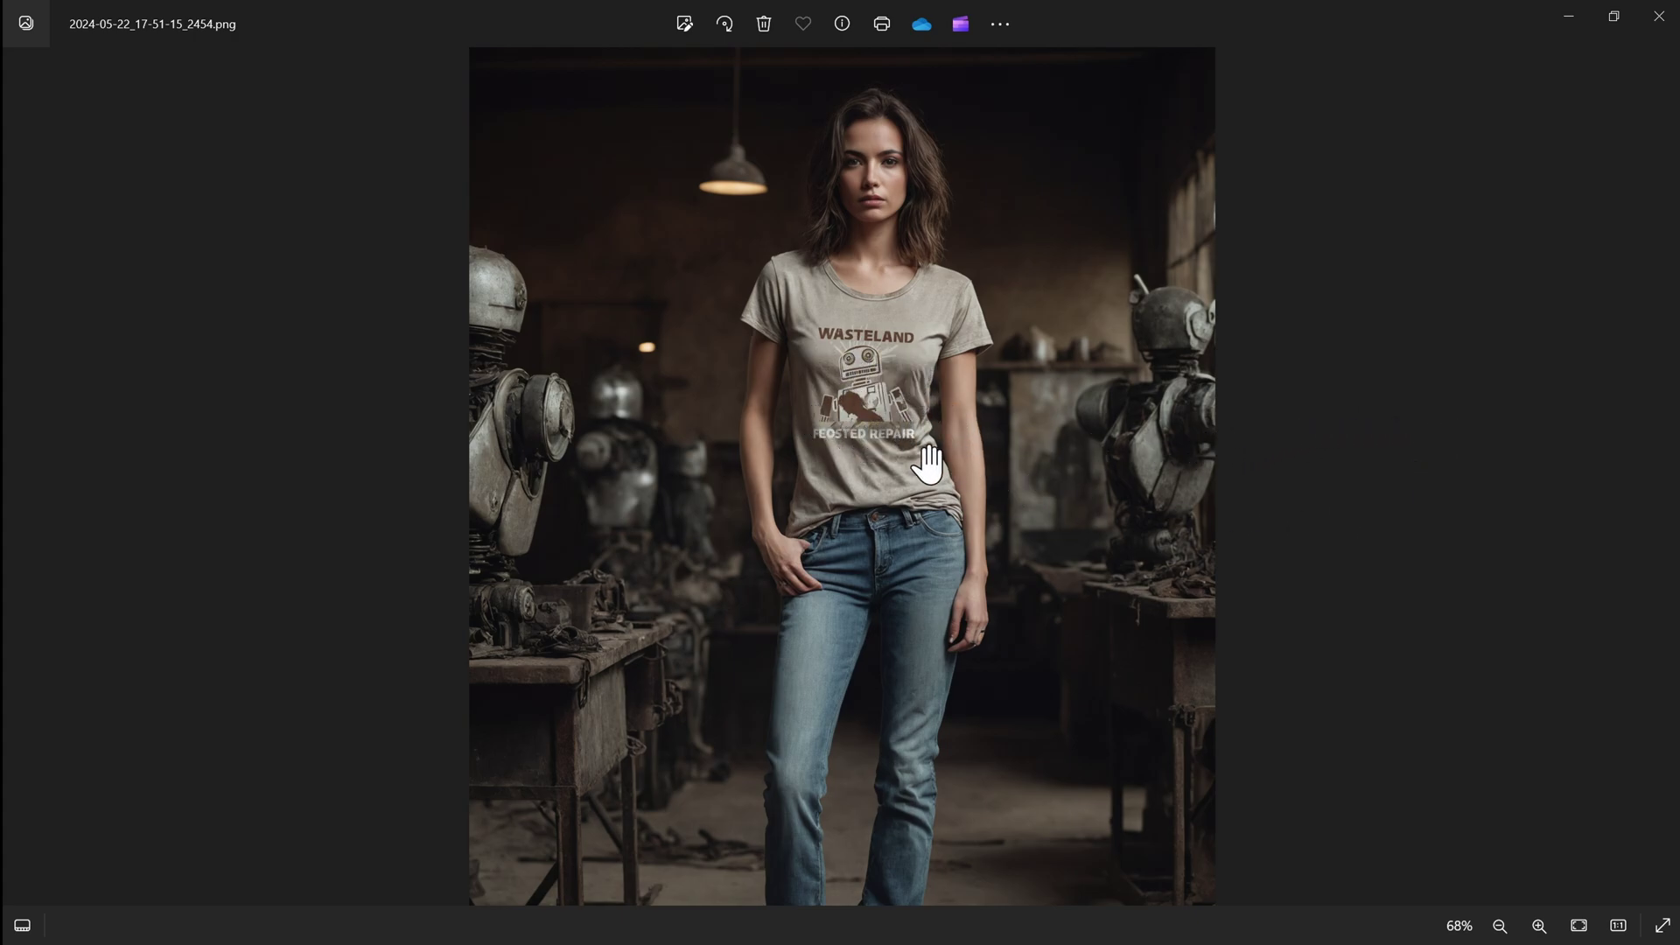
Browse the remaining results of the batch and examine the last one's shirt design enlarged
click(1665, 480)
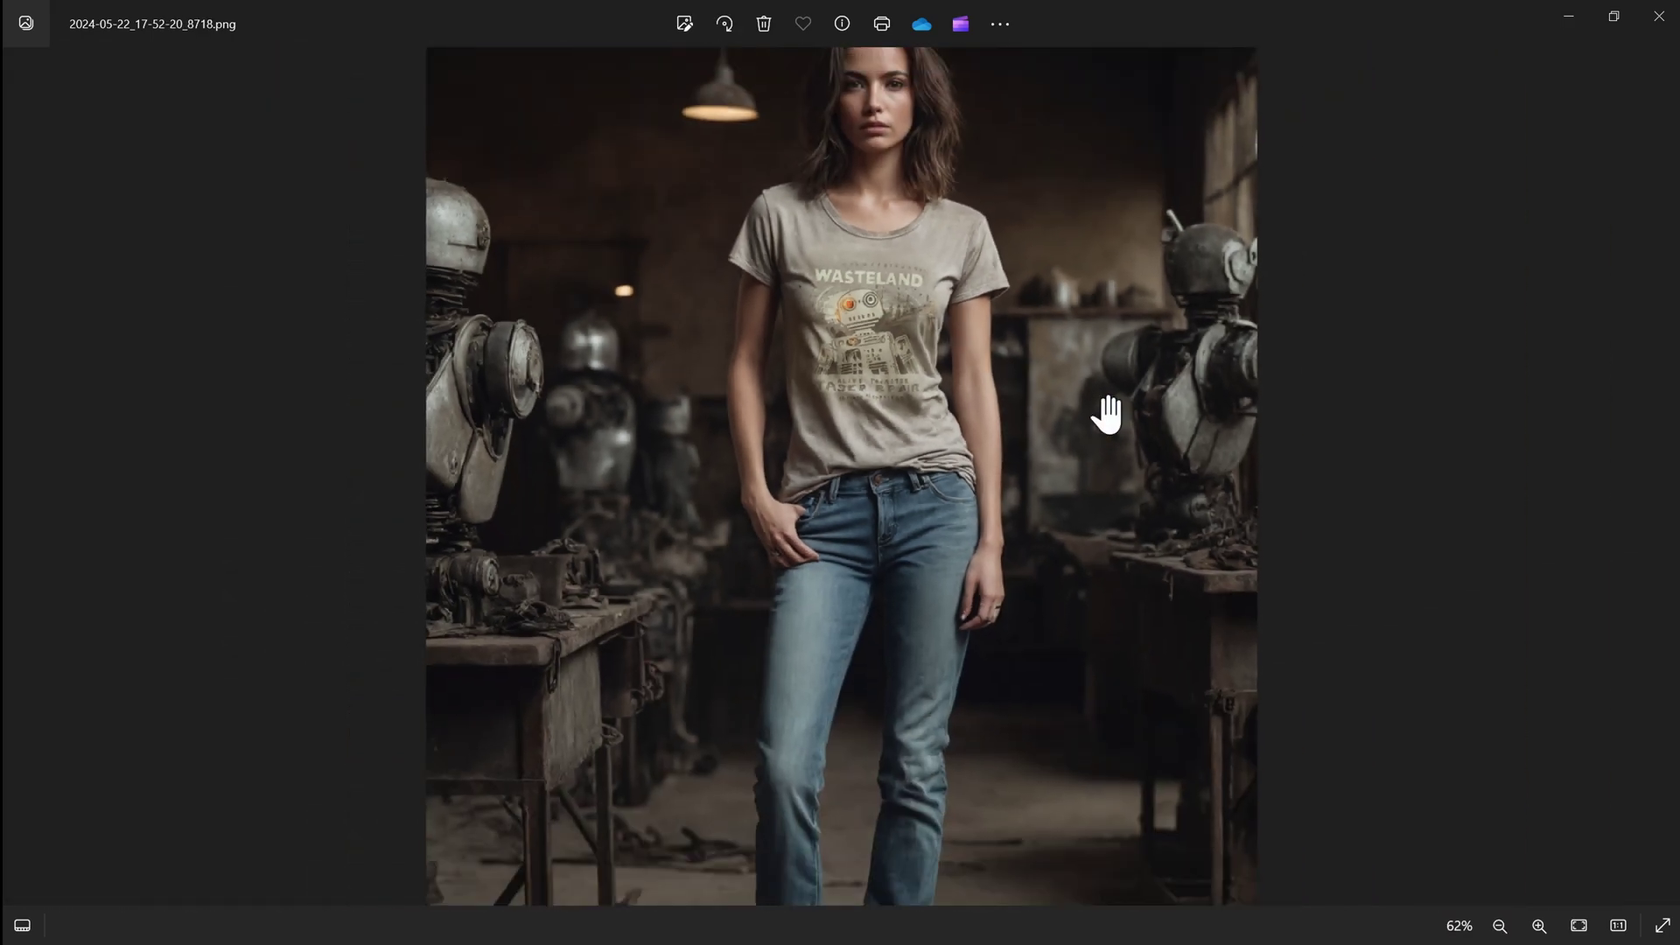
click(1665, 480)
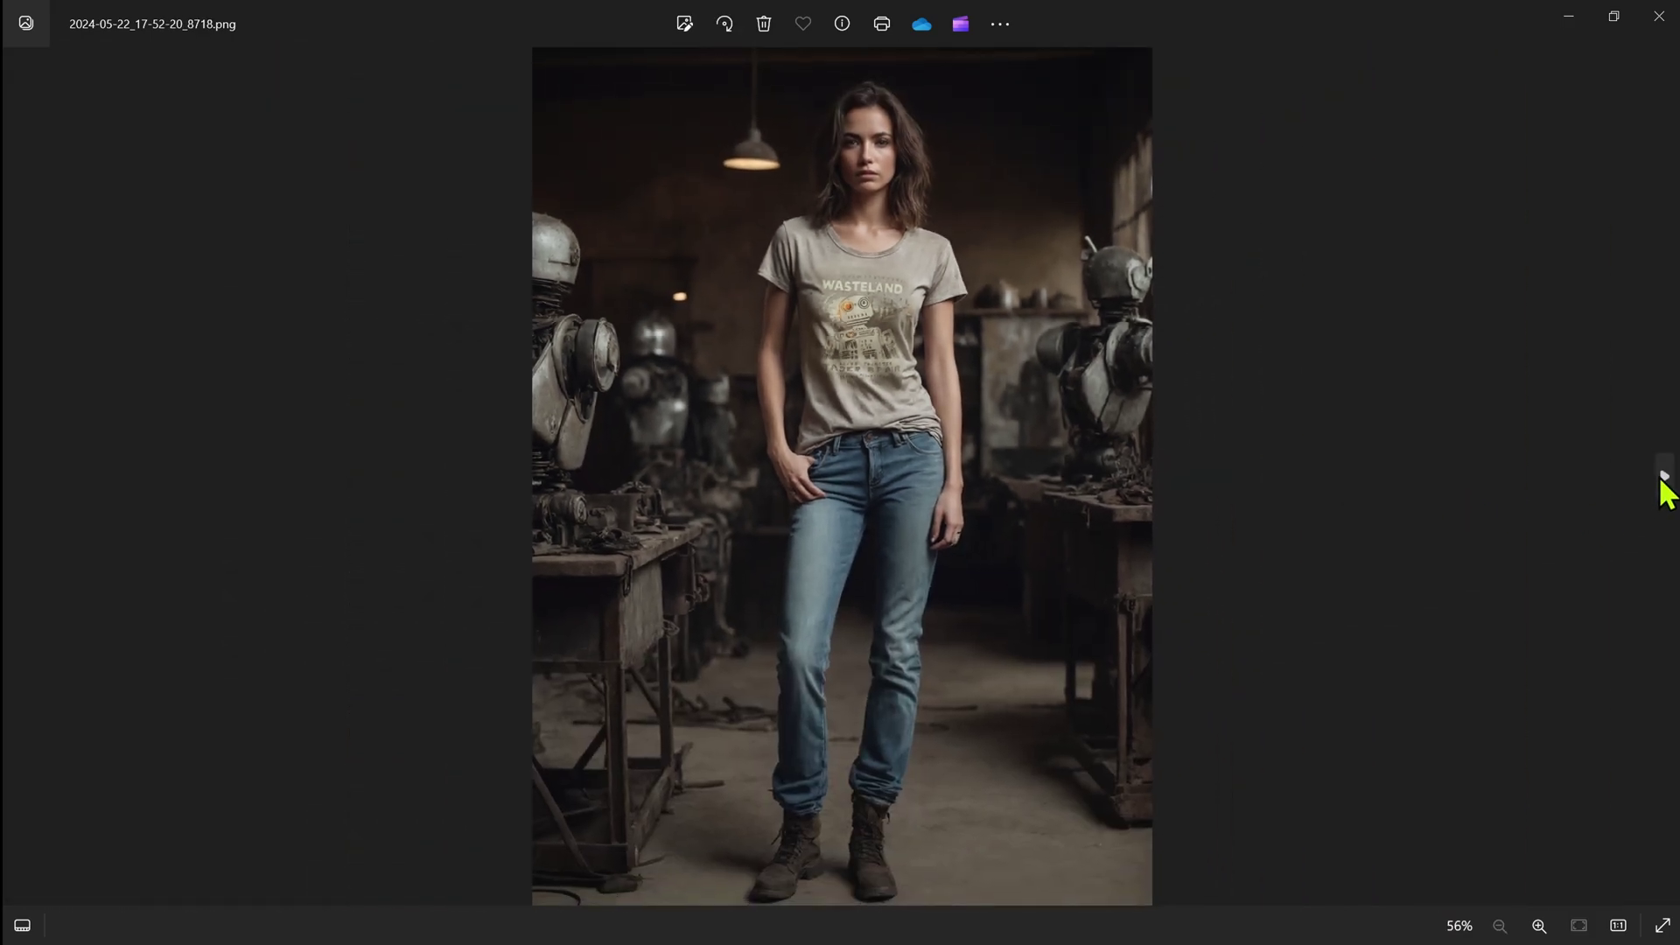
click(1665, 479)
scroll(918, 326, up, 5)
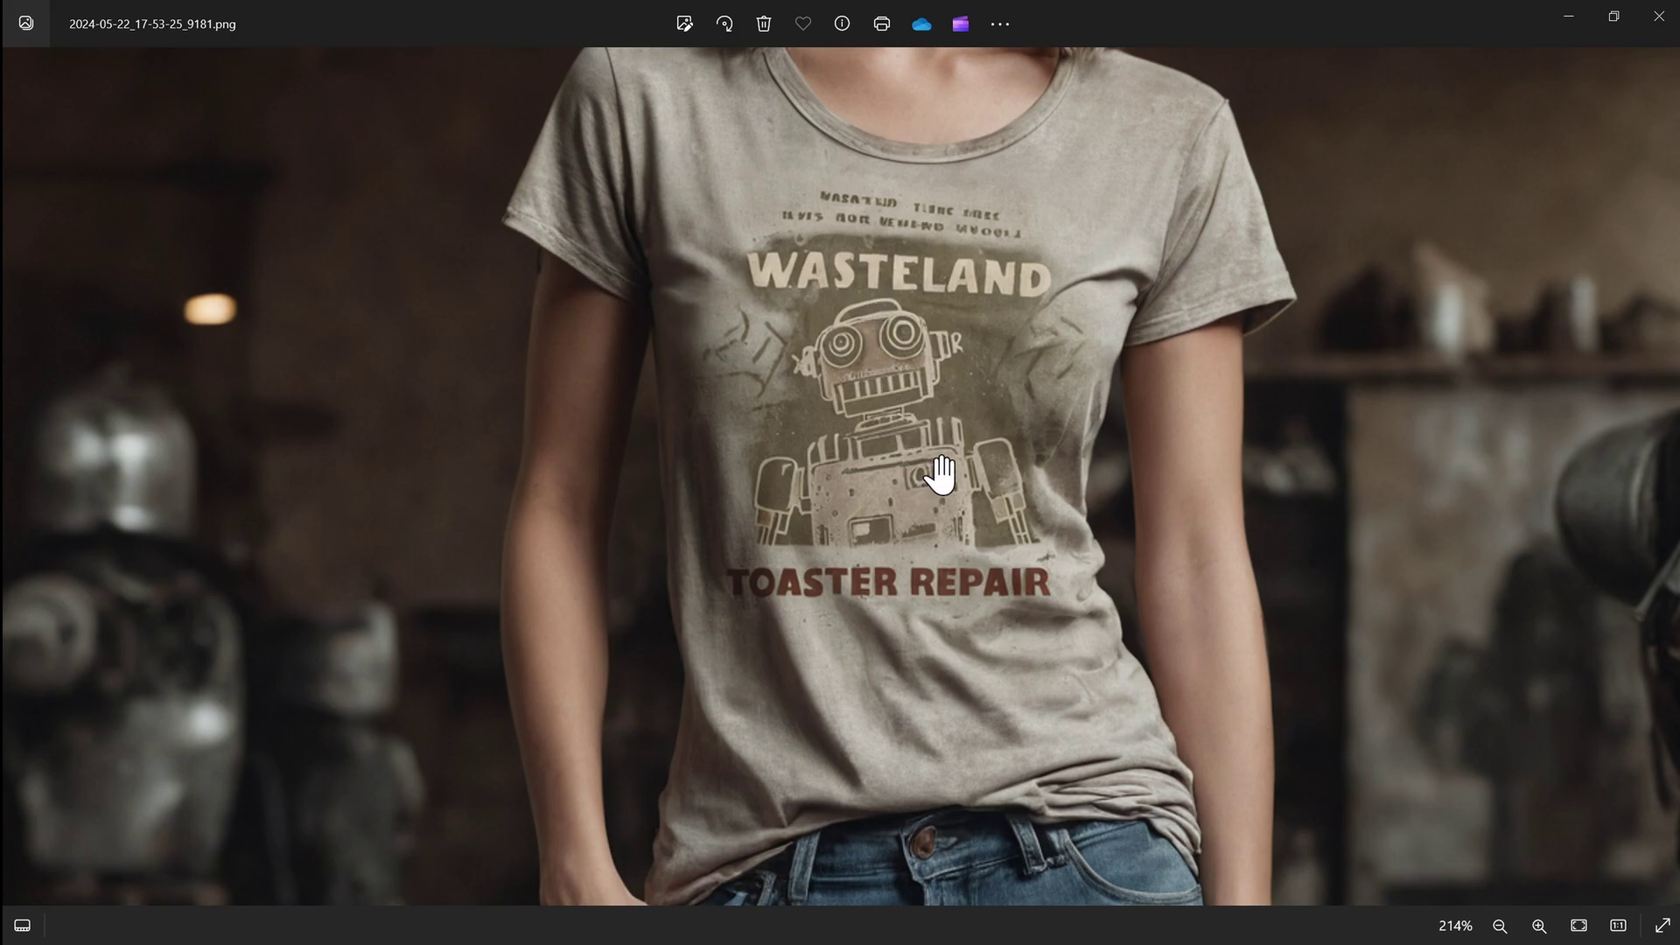
scroll(940, 477, down, 5)
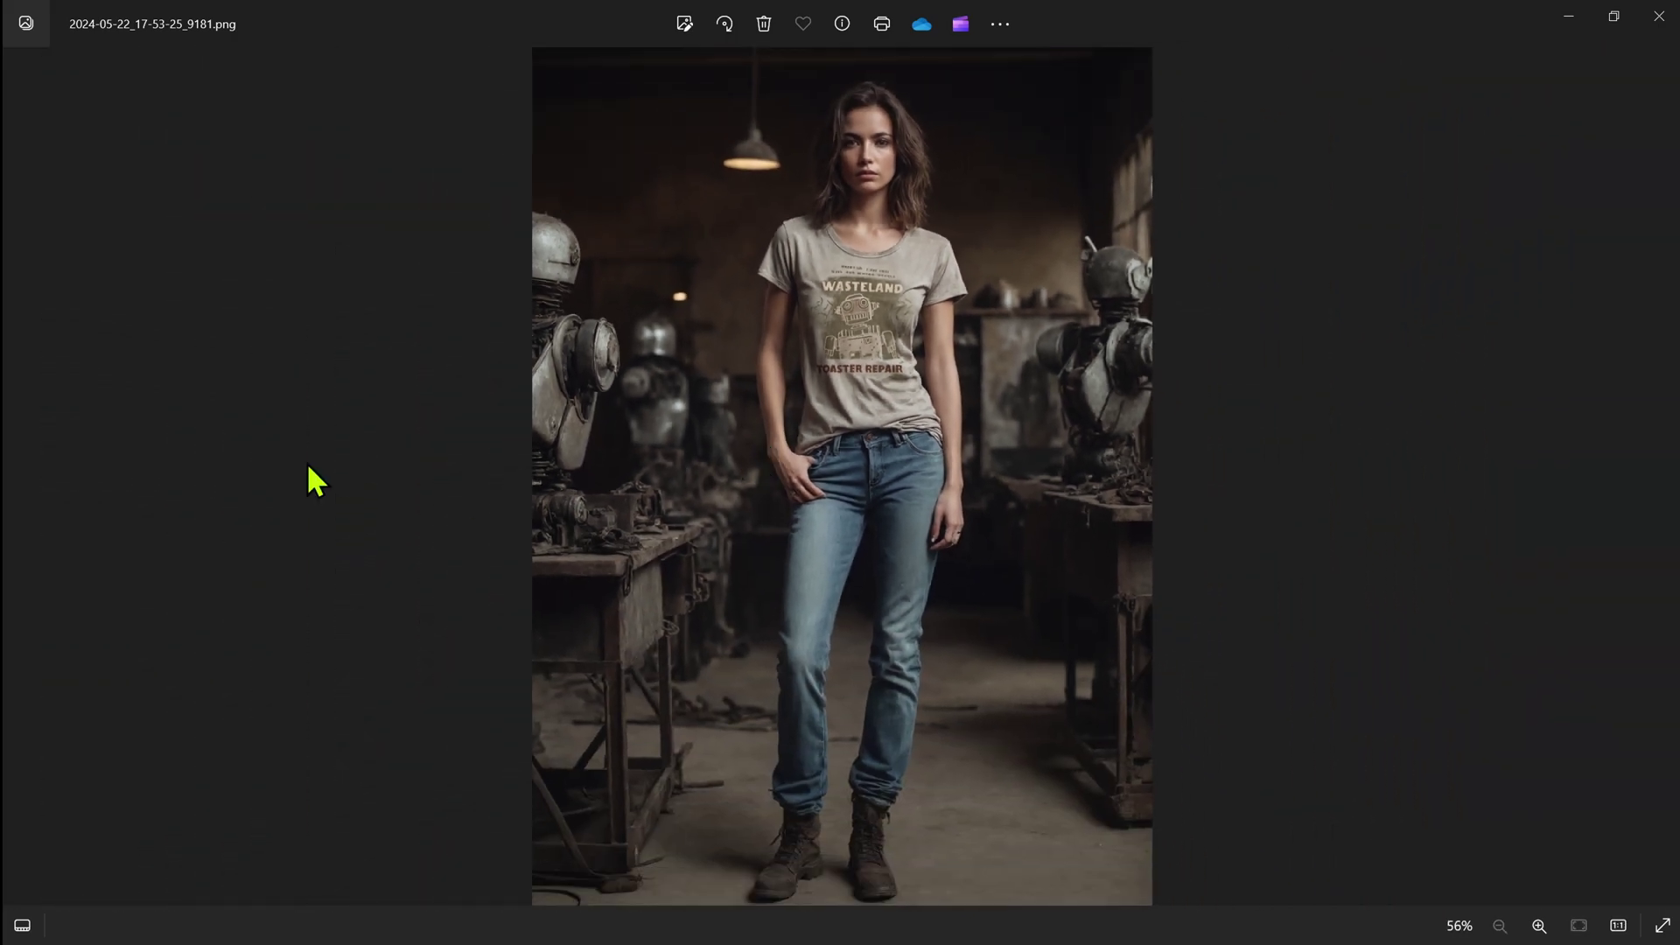
Return to the batch's first result and examine the stray lettering above "WASTELAND" enlarged
click(19, 467)
click(19, 468)
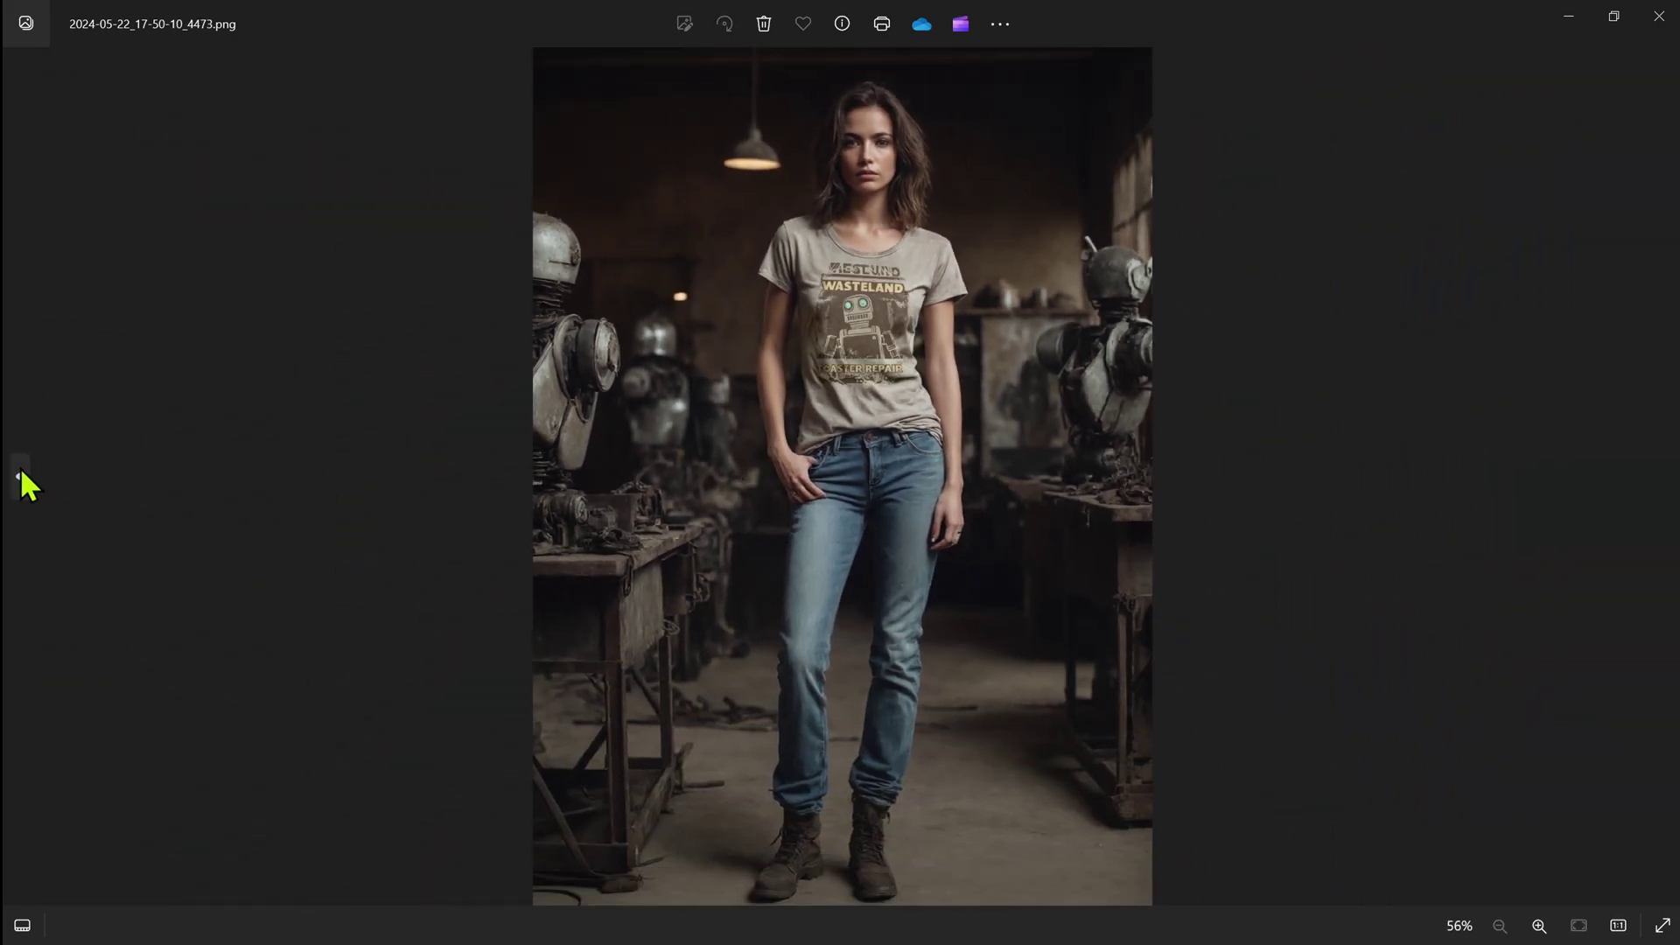
scroll(898, 289, up, 5)
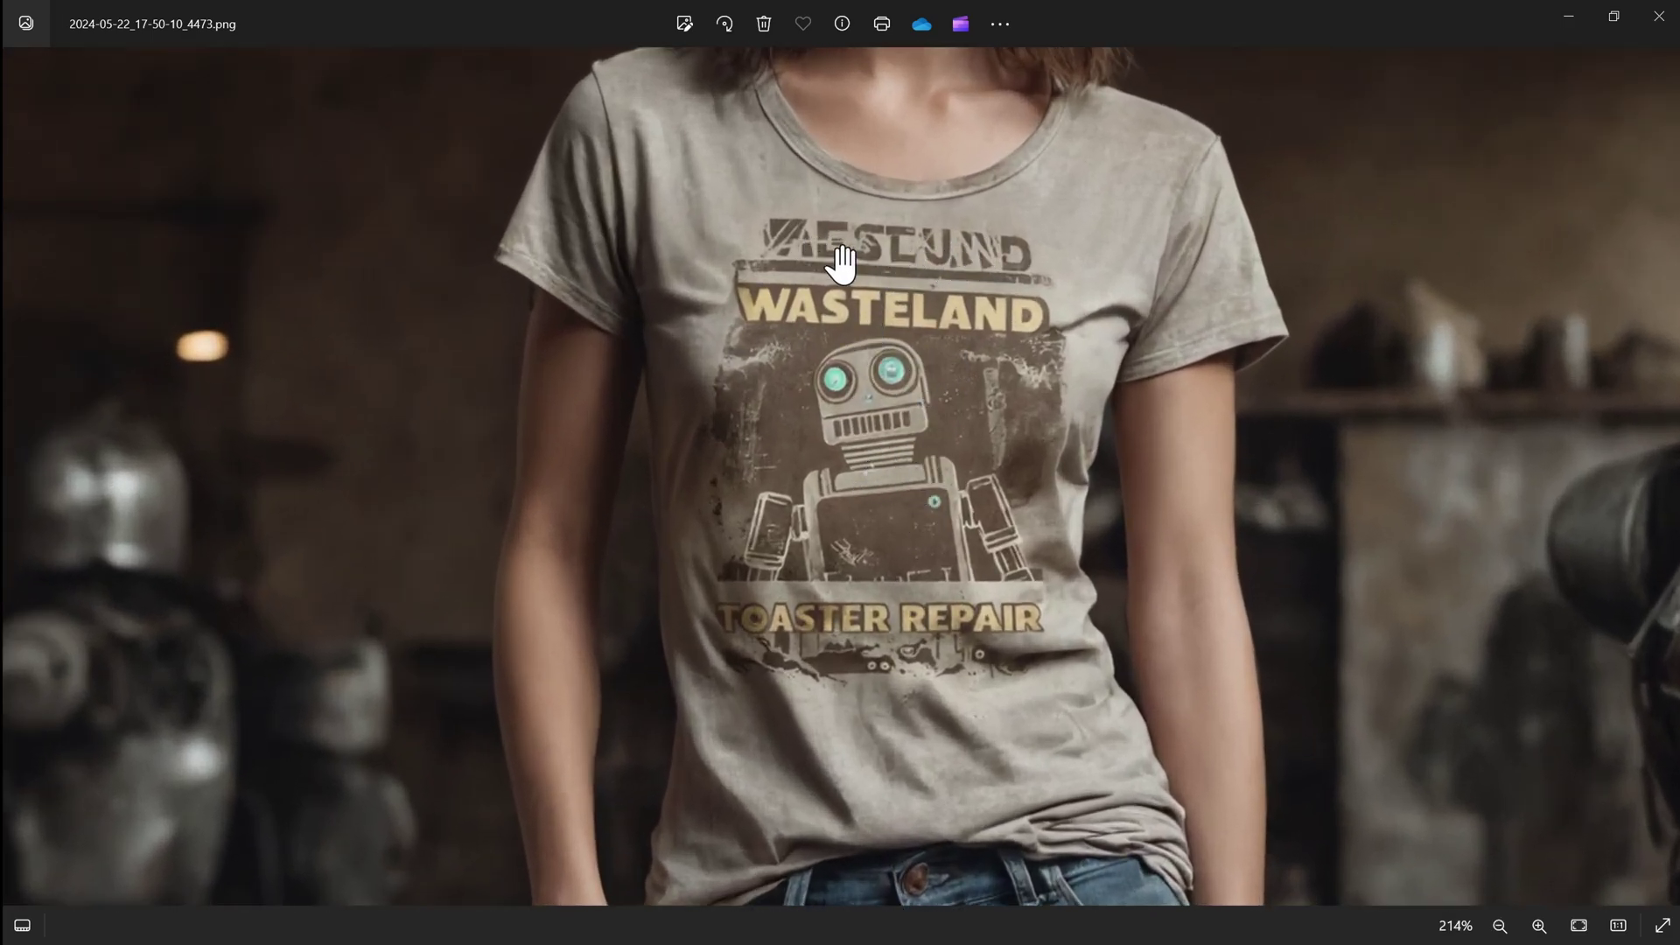
click(1659, 16)
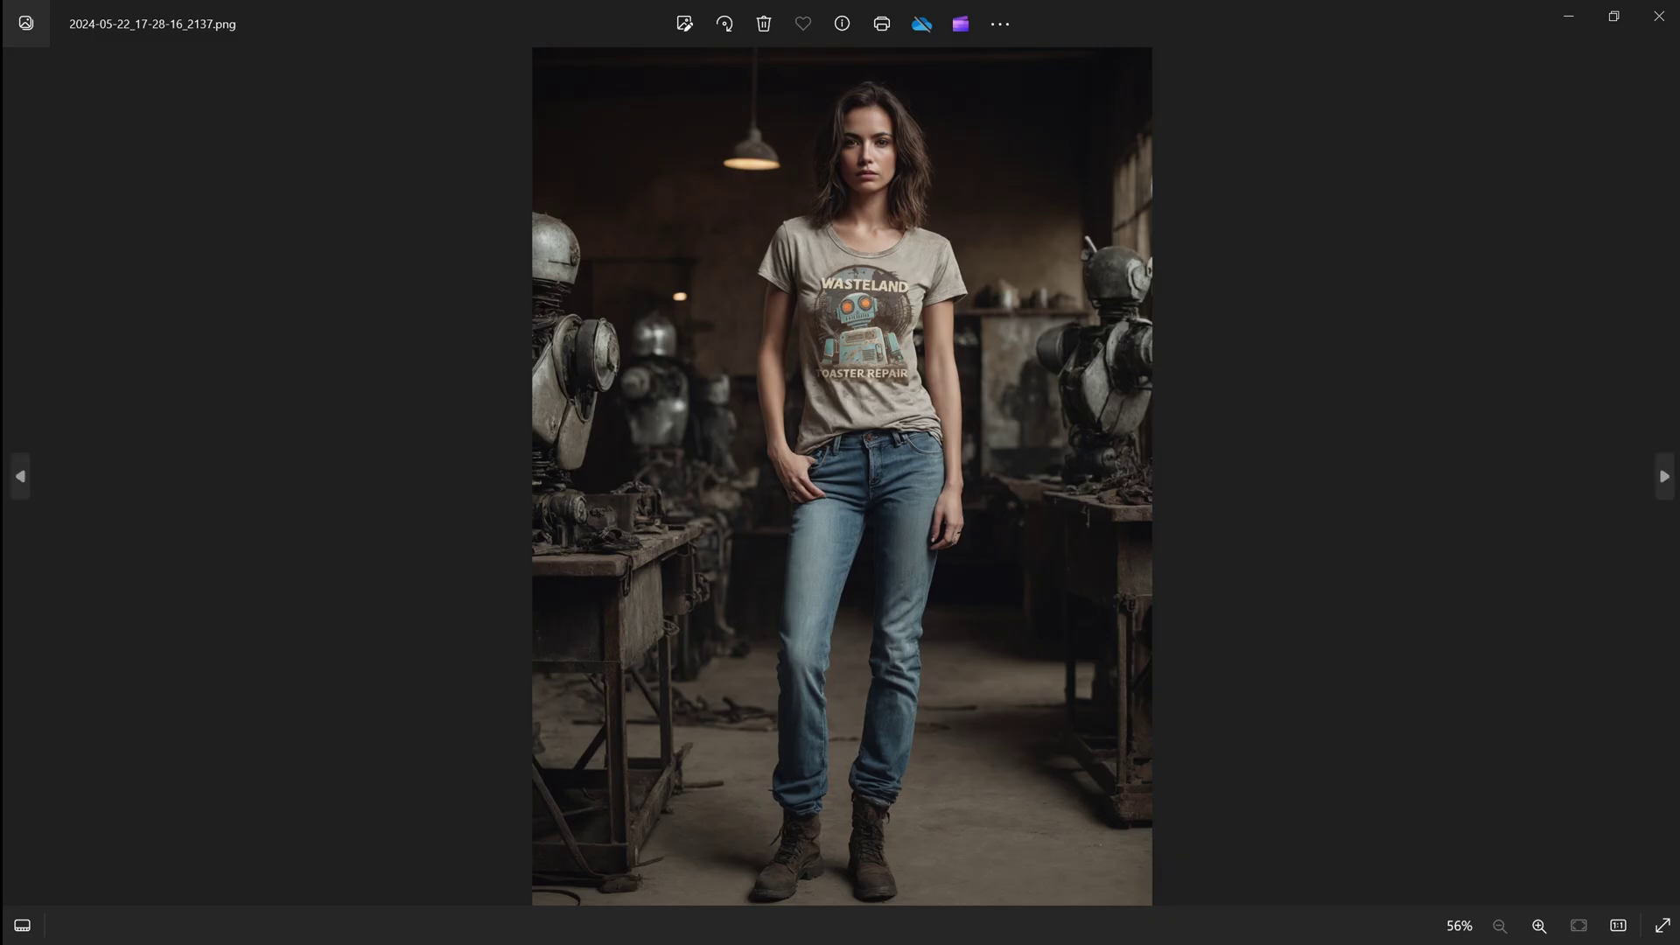
Examine the blue robot shirt design in 2024-05-22_17-28-16_2137.png enlarged and compare it with the batch's first result
scroll(885, 299, up, 5)
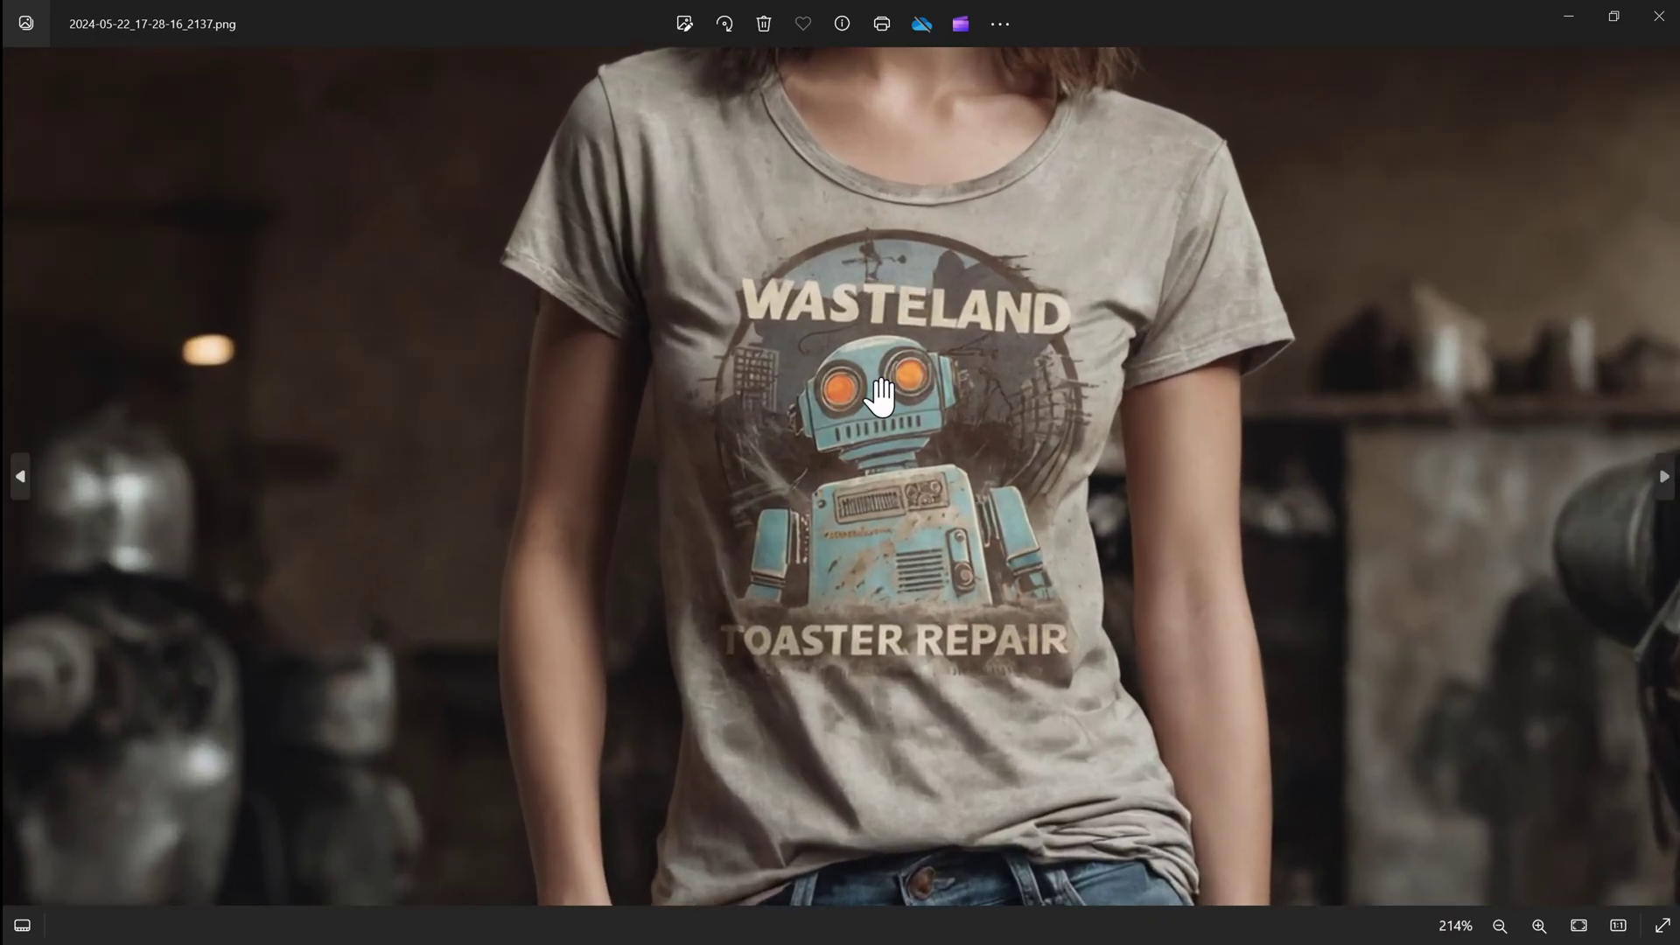
scroll(885, 394, down, 5)
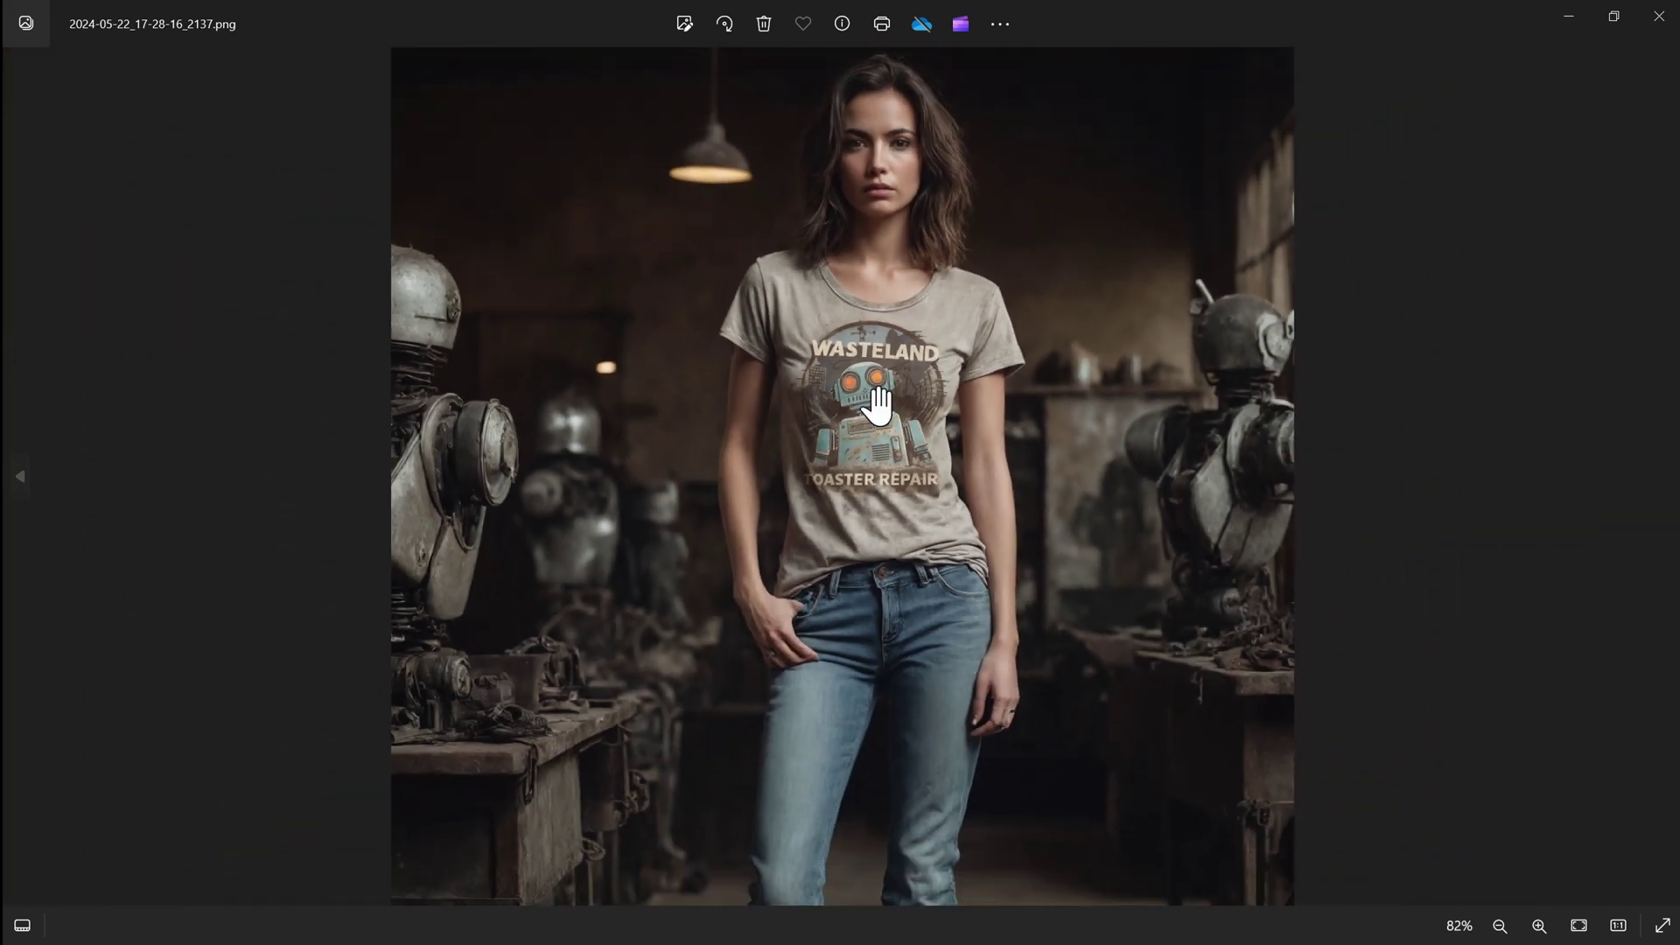
scroll(853, 389, up, 6)
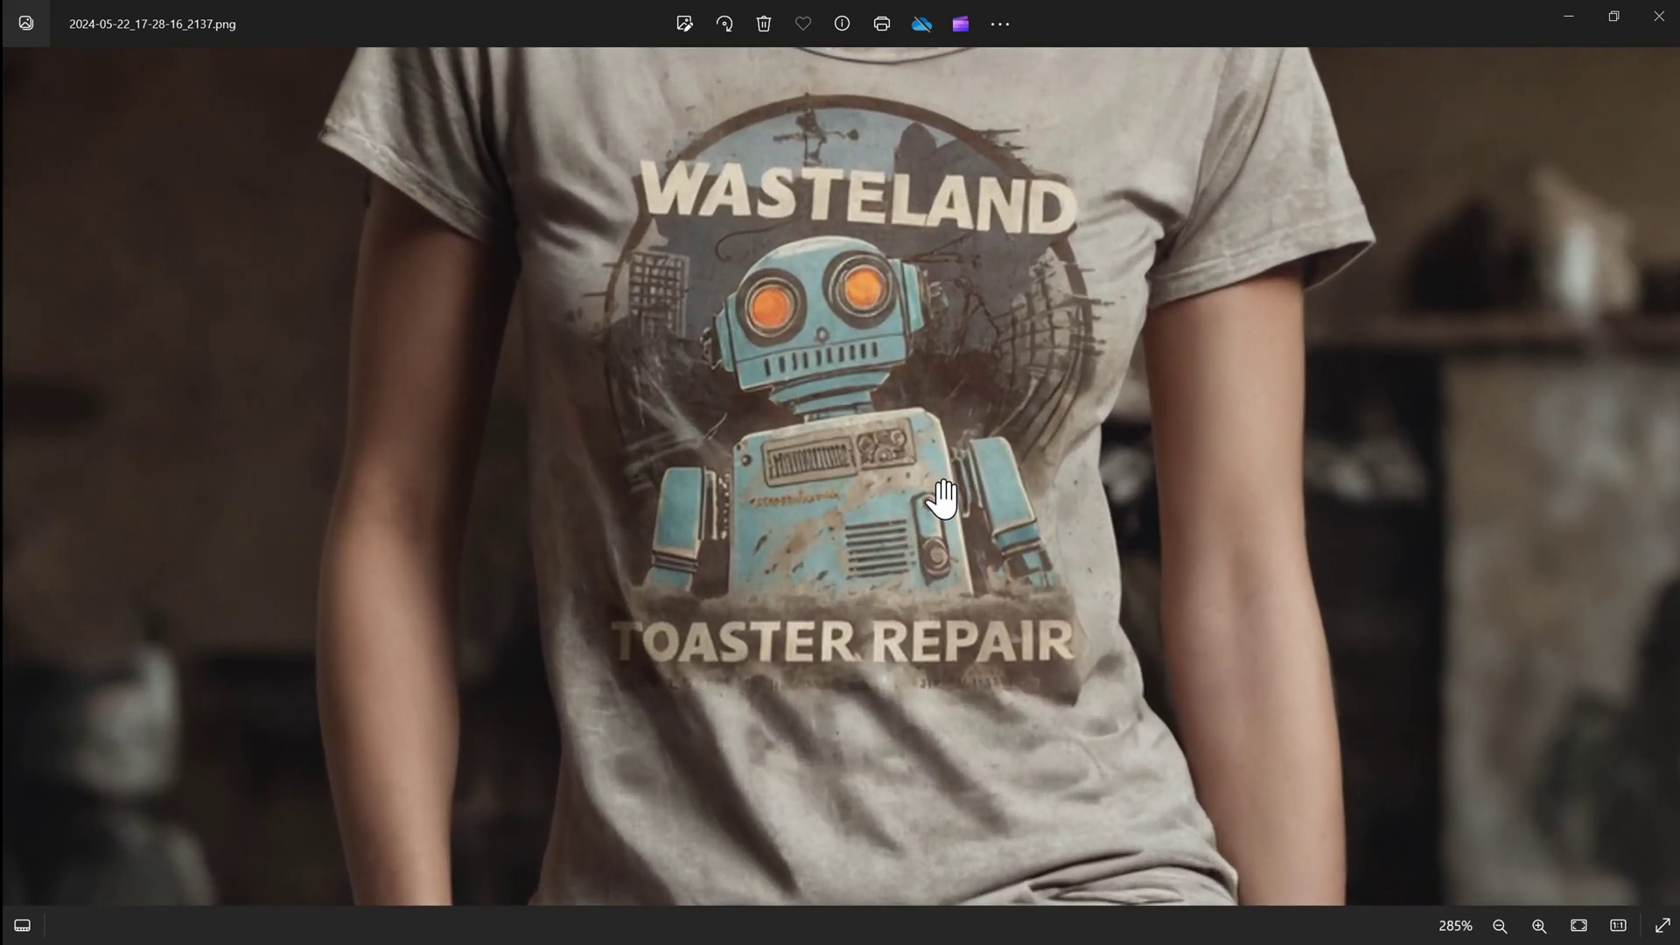
scroll(750, 364, up, 4)
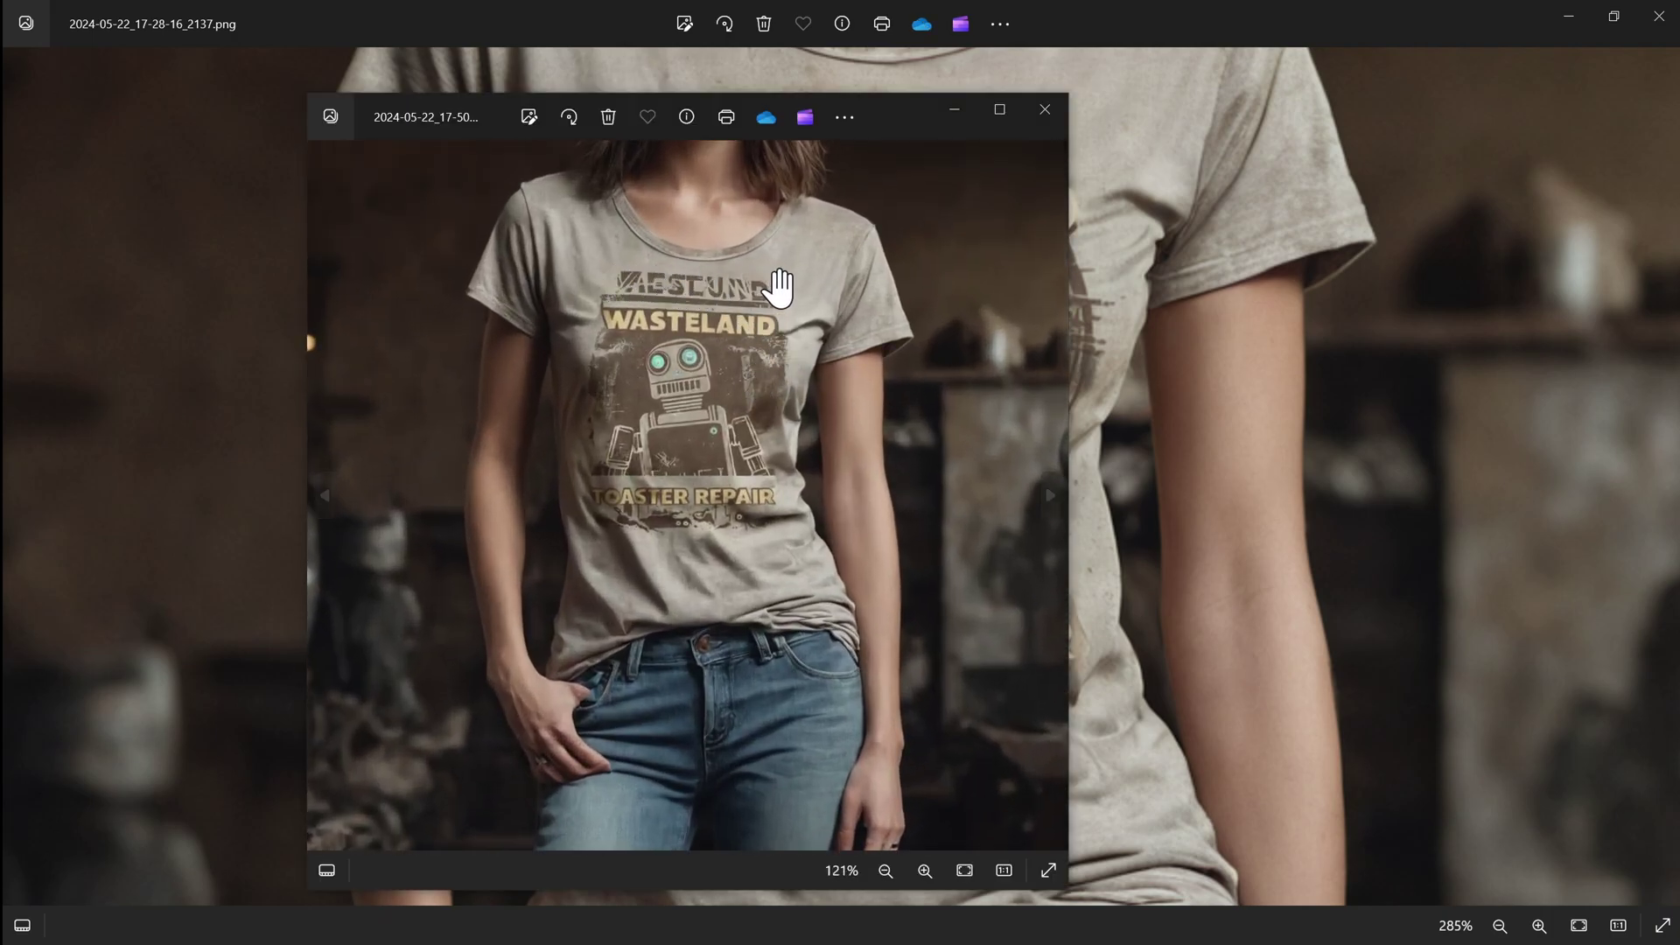
click(1046, 111)
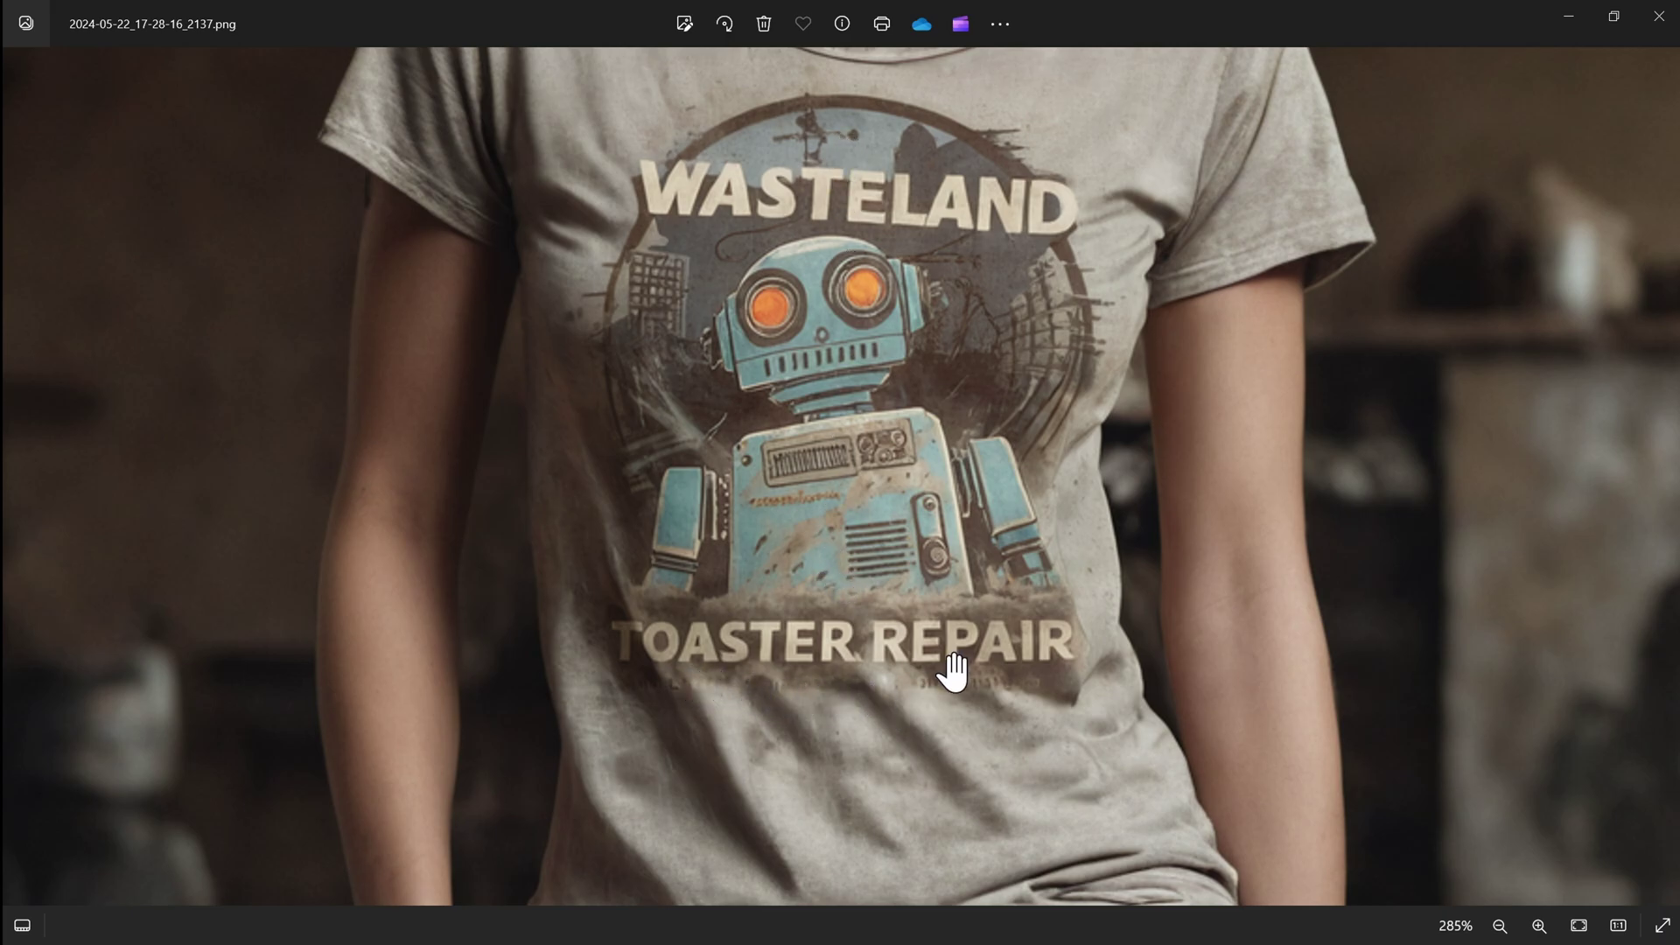
Close the photo viewer and remove both the lettering and the robot pictures from the image prompts
click(1654, 22)
click(298, 265)
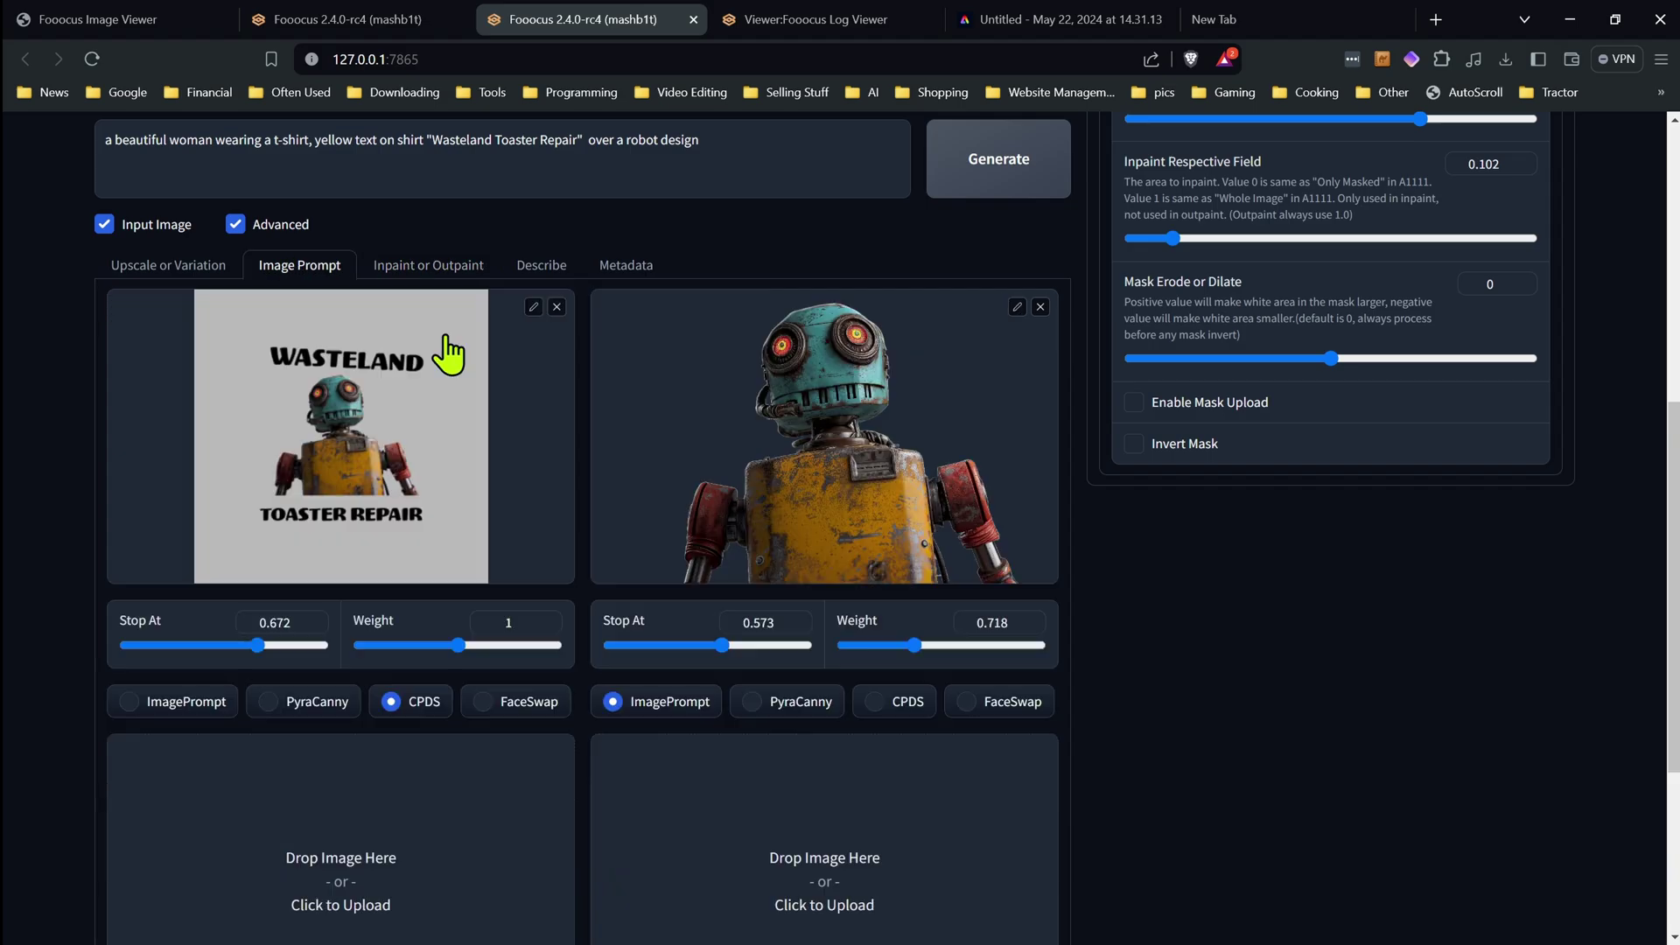
click(1040, 307)
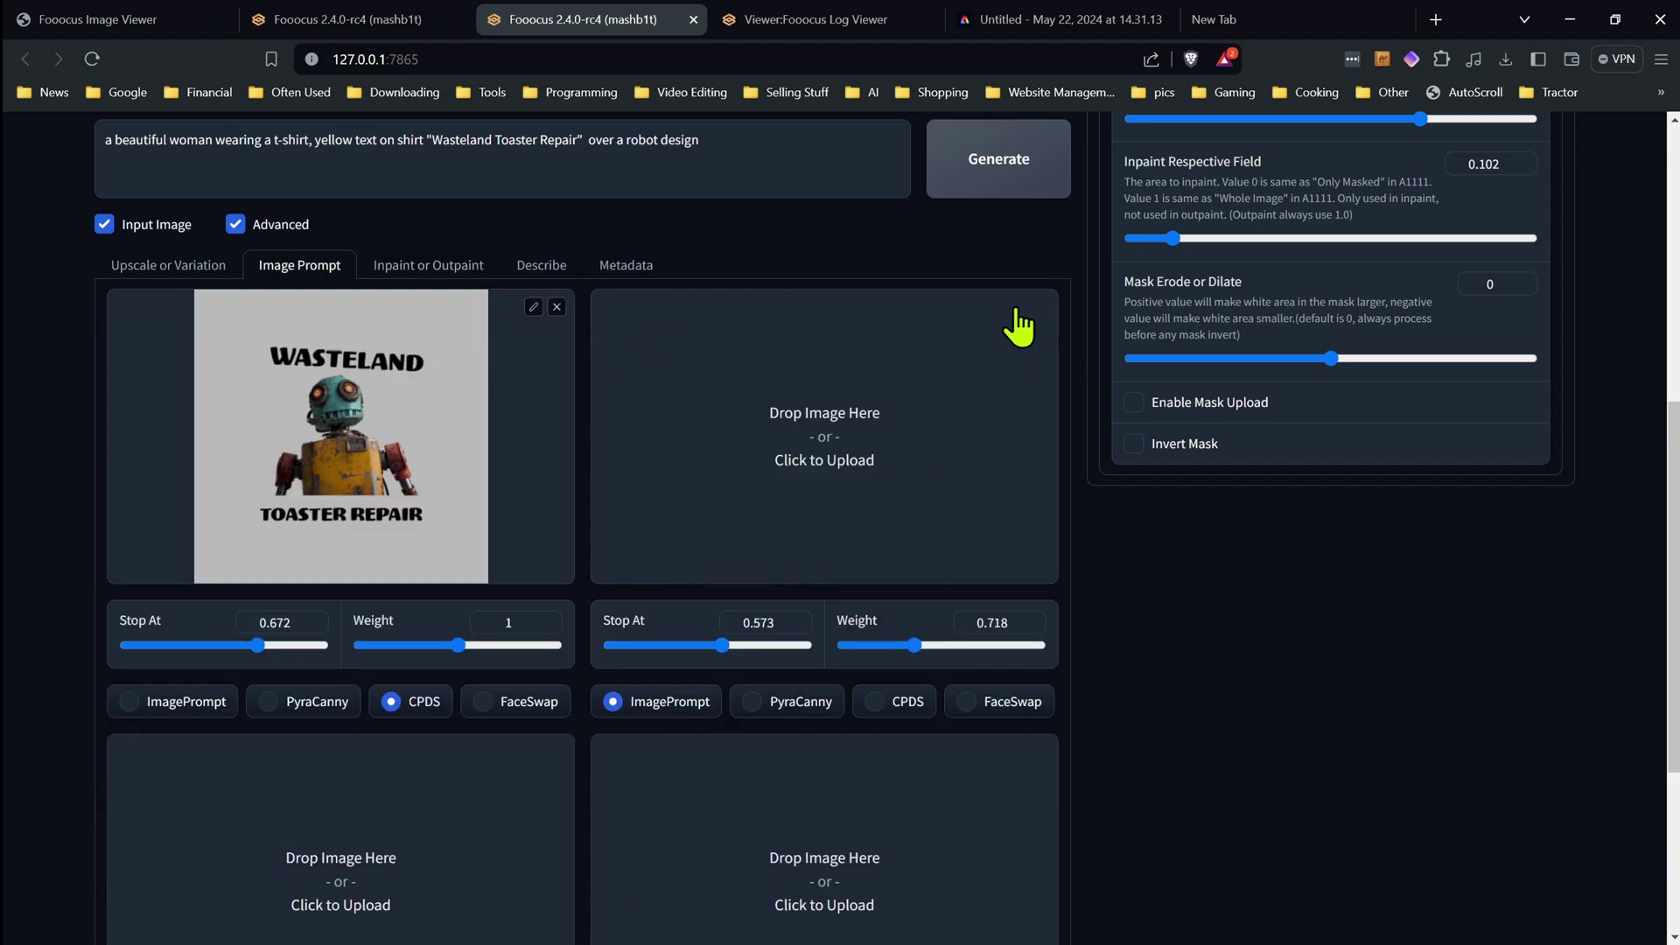
click(556, 306)
For the new inpaint image, set the Inpaint Respective Field to 0.221 and the Inpaint Denoising Strength to 1
click(420, 267)
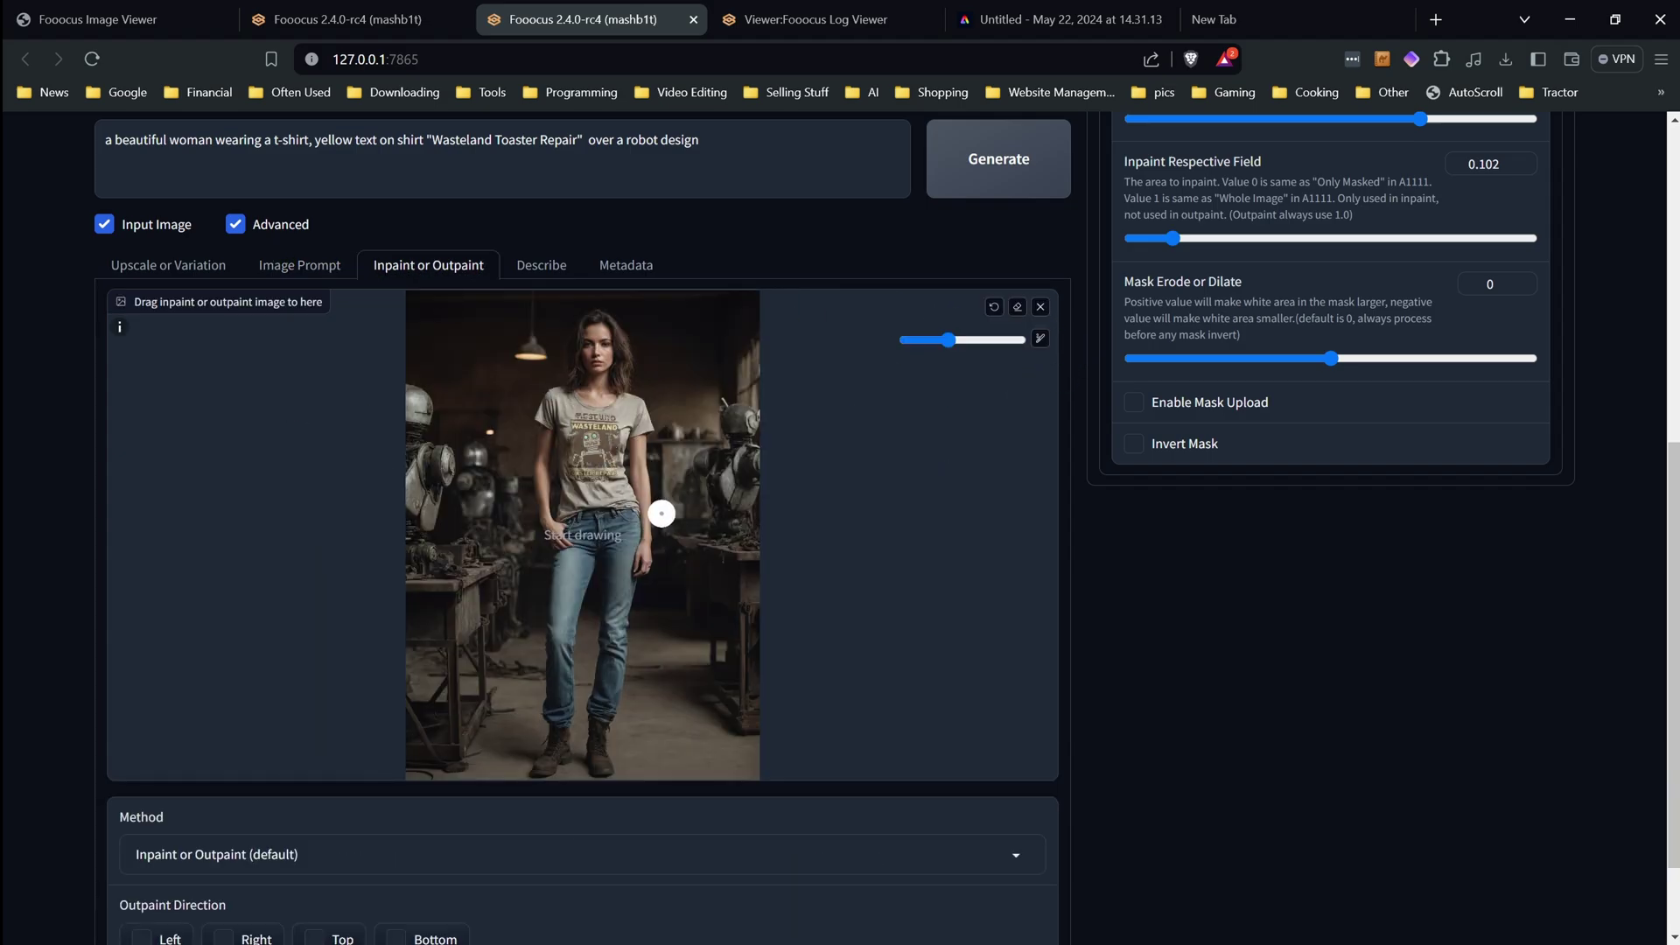
scroll(1237, 332, up, 4)
scroll(1183, 402, down, 2)
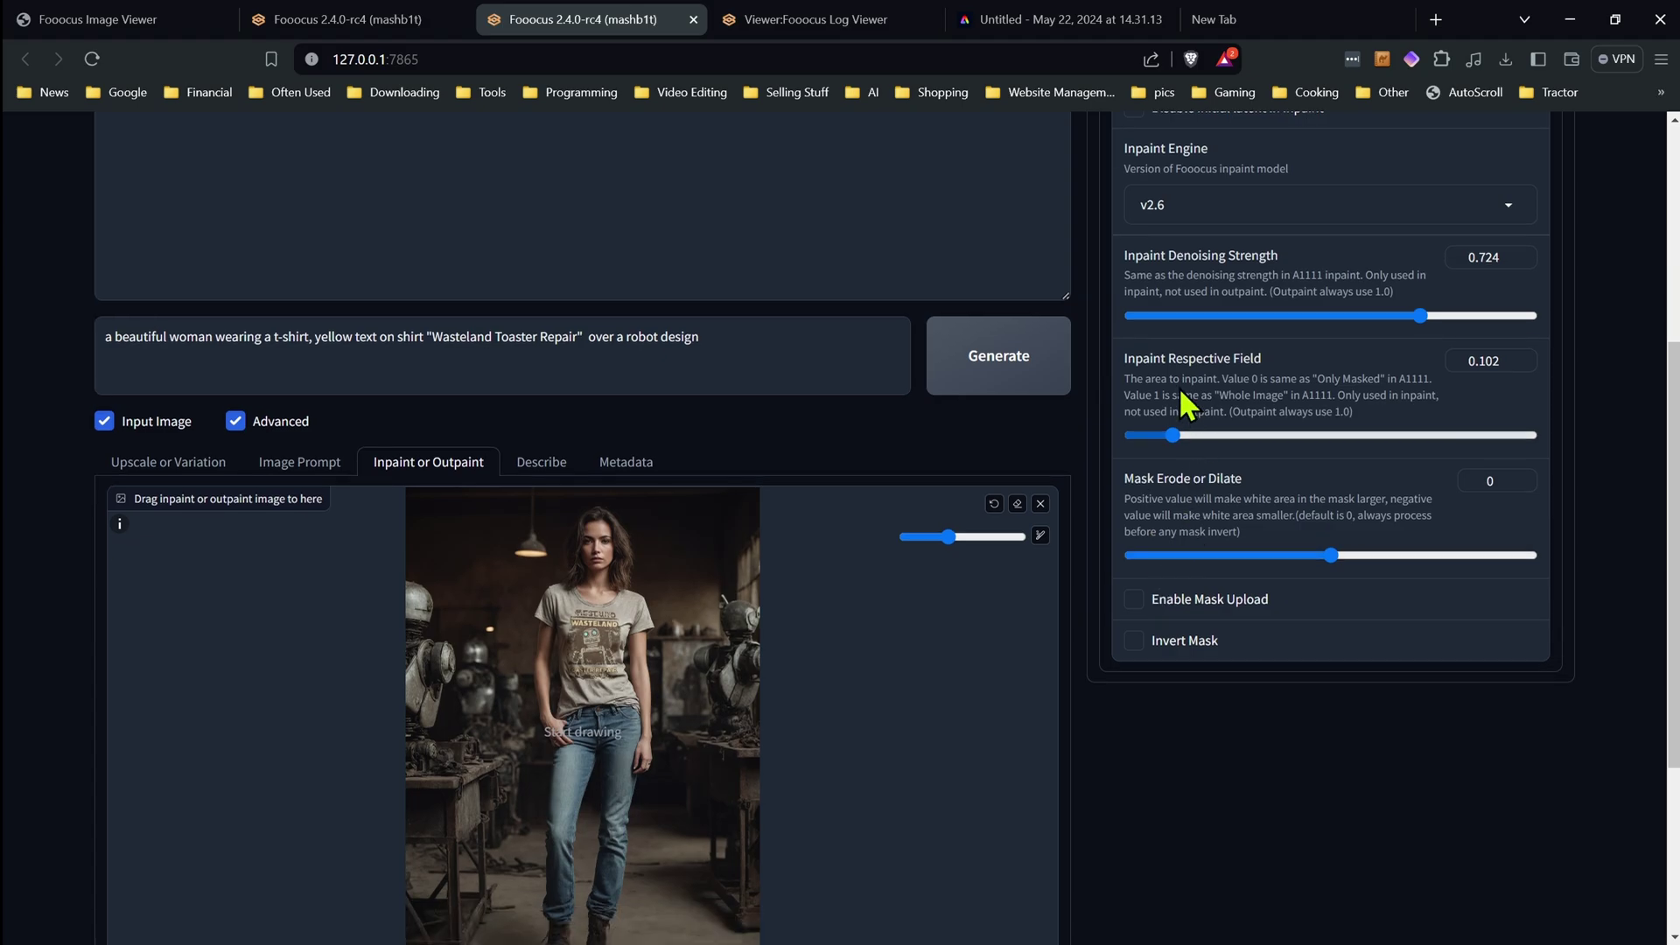
mouse_move(1169, 435)
mouse_down()
mouse_move(1245, 438)
mouse_move(1218, 436)
mouse_up()
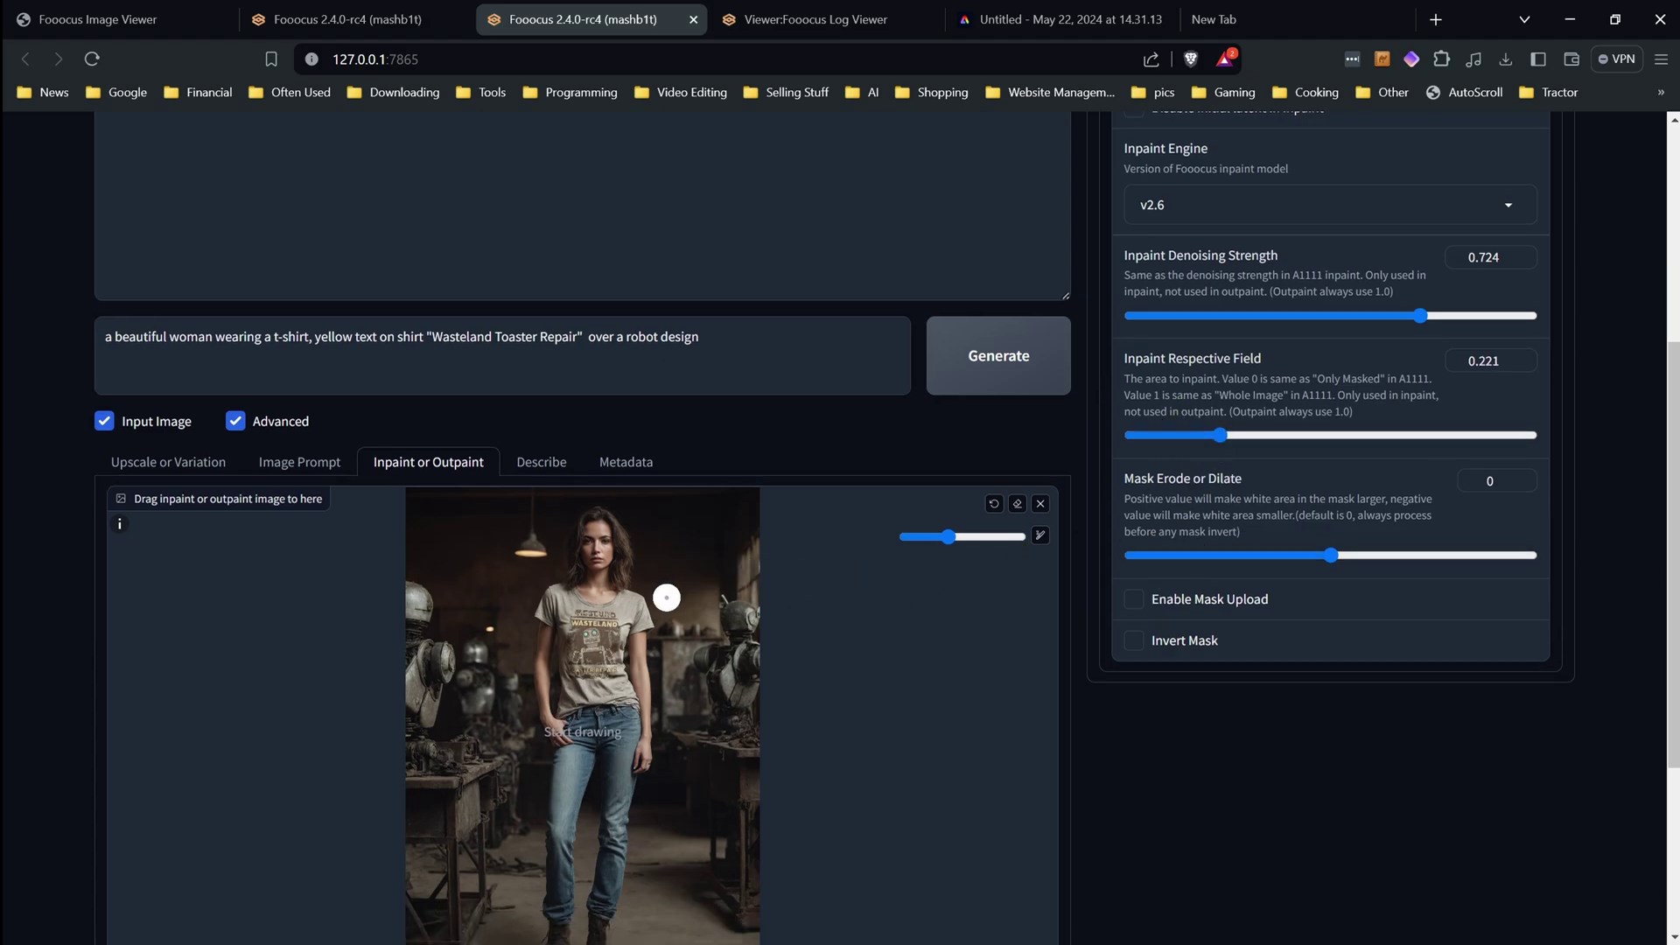
click(1439, 317)
drag(1443, 320, 1640, 341)
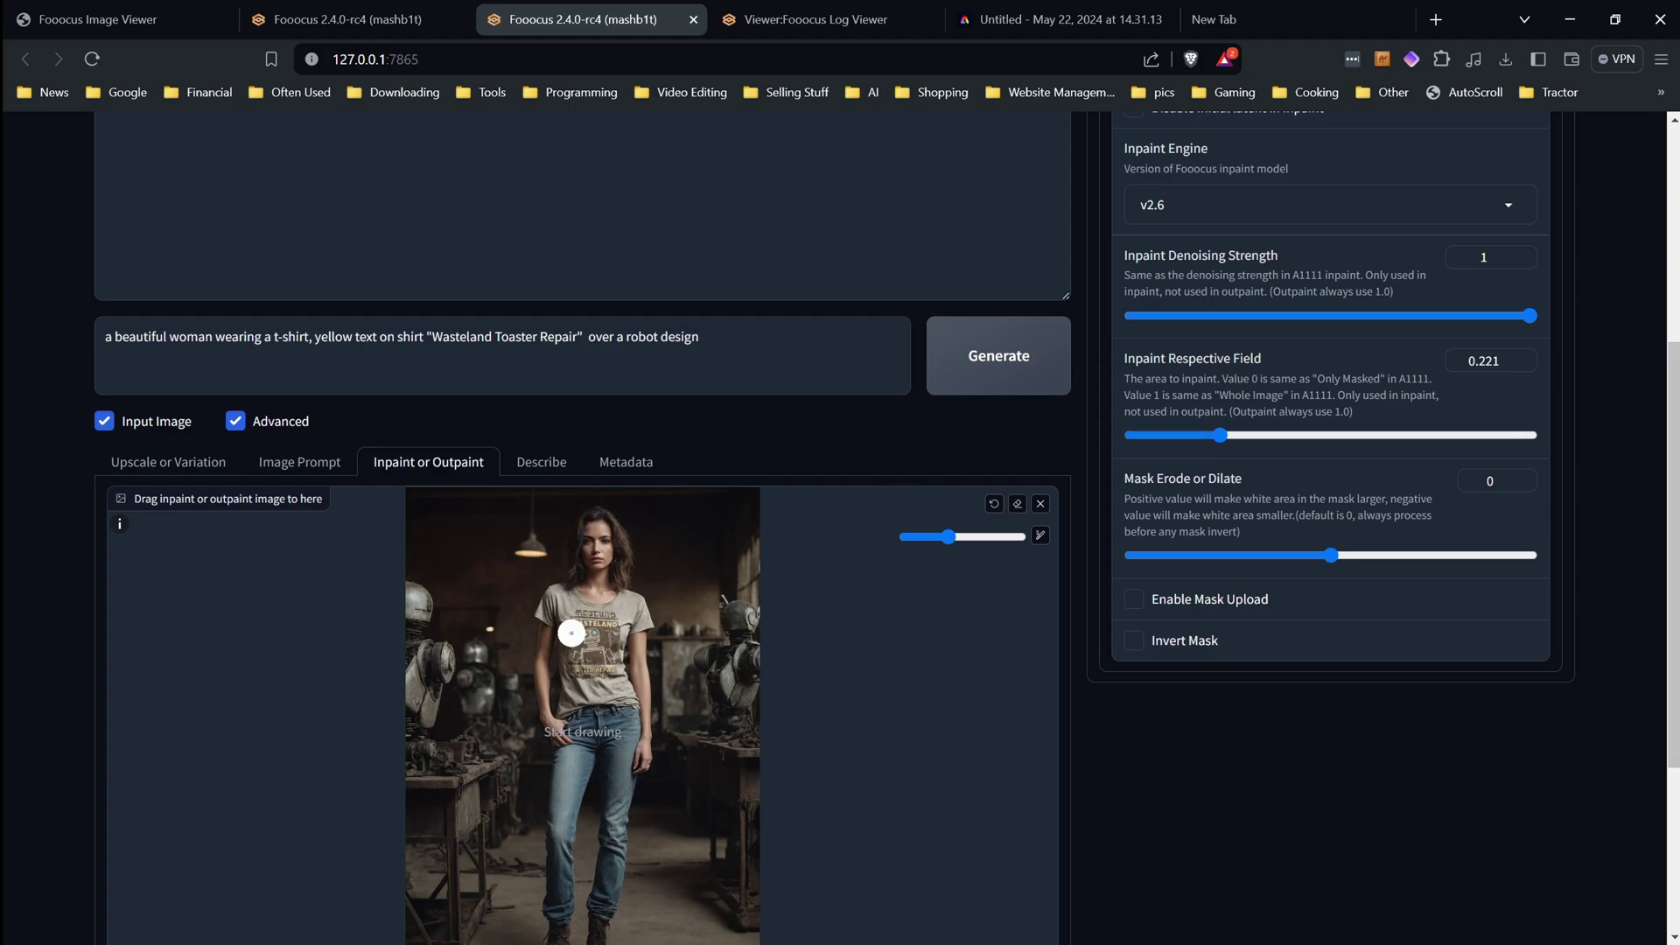
Mask the stray lettering above "WASTELAND" and the leftover marks below "TOASTER REPAIR" on the shirt
scroll(630, 623, up, 5)
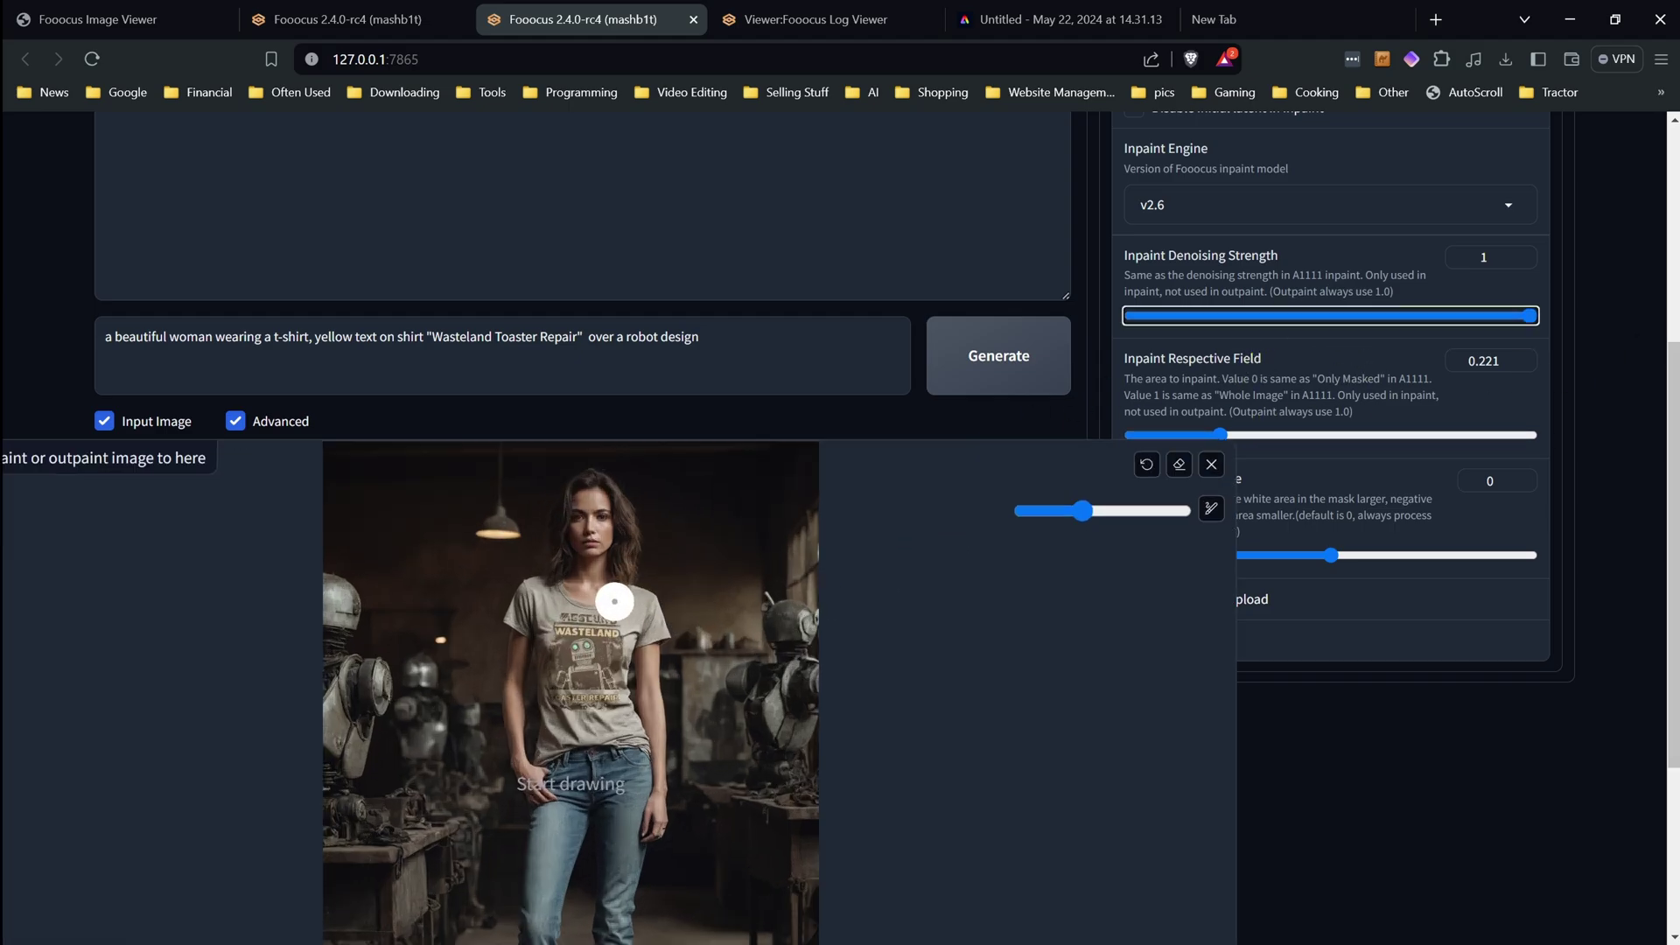
scroll(609, 603, up, 2)
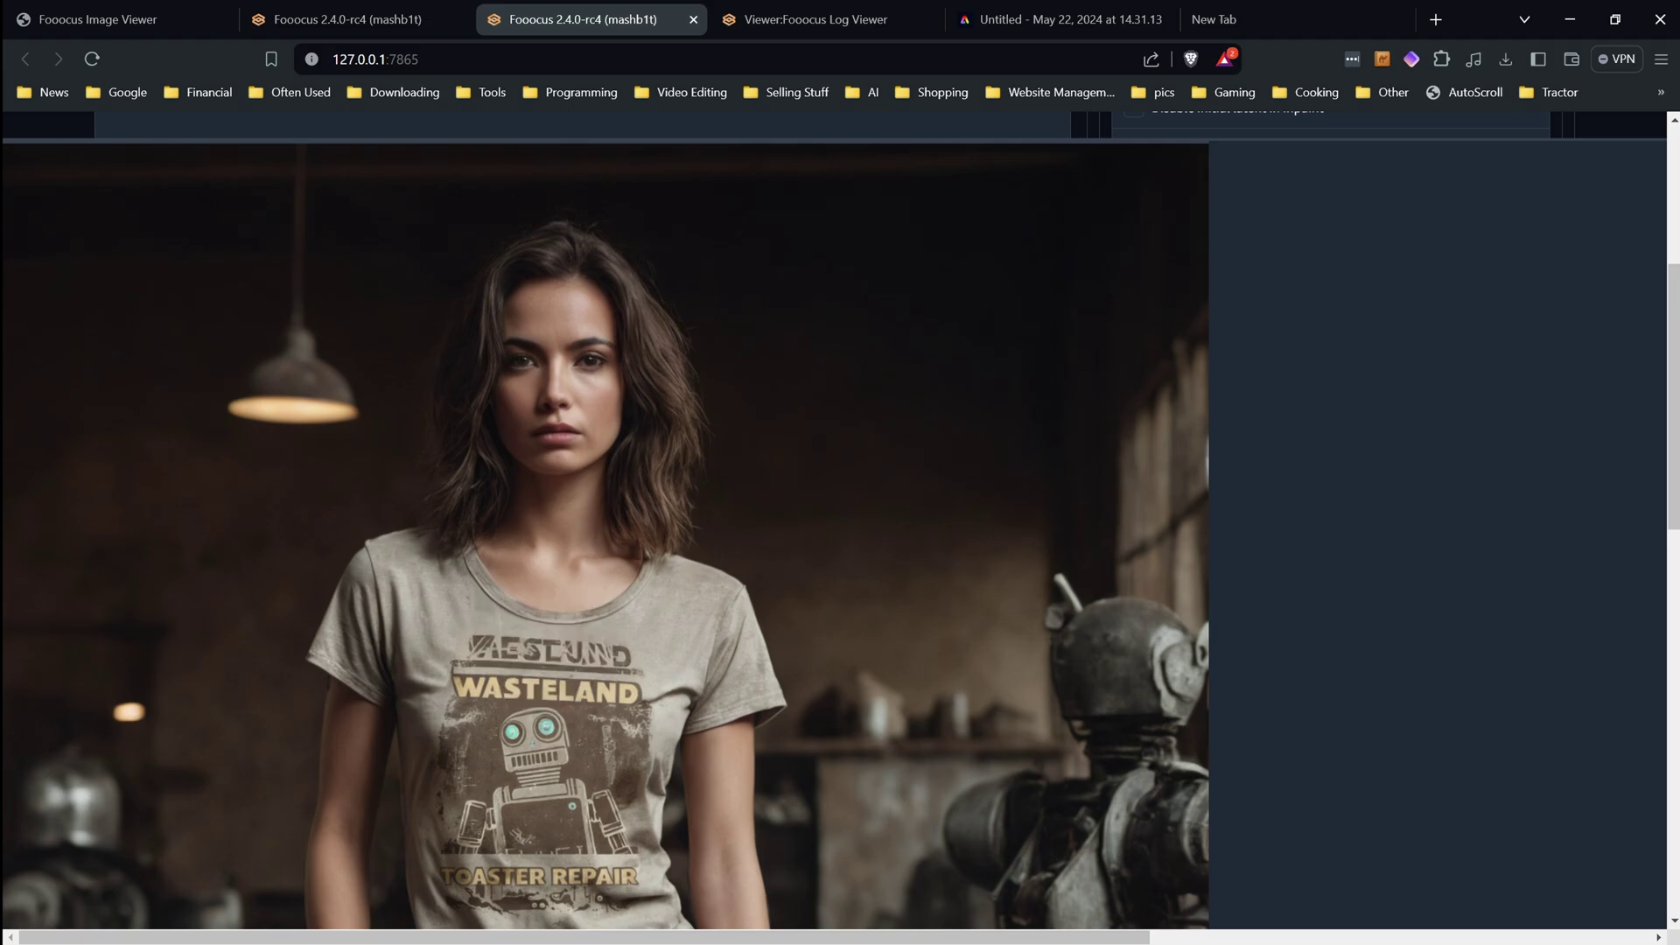
mouse_move(573, 650)
mouse_down()
mouse_move(611, 657)
mouse_move(501, 646)
mouse_move(518, 654)
mouse_move(525, 615)
mouse_move(650, 610)
mouse_move(499, 619)
mouse_up()
scroll(422, 652, down, 3)
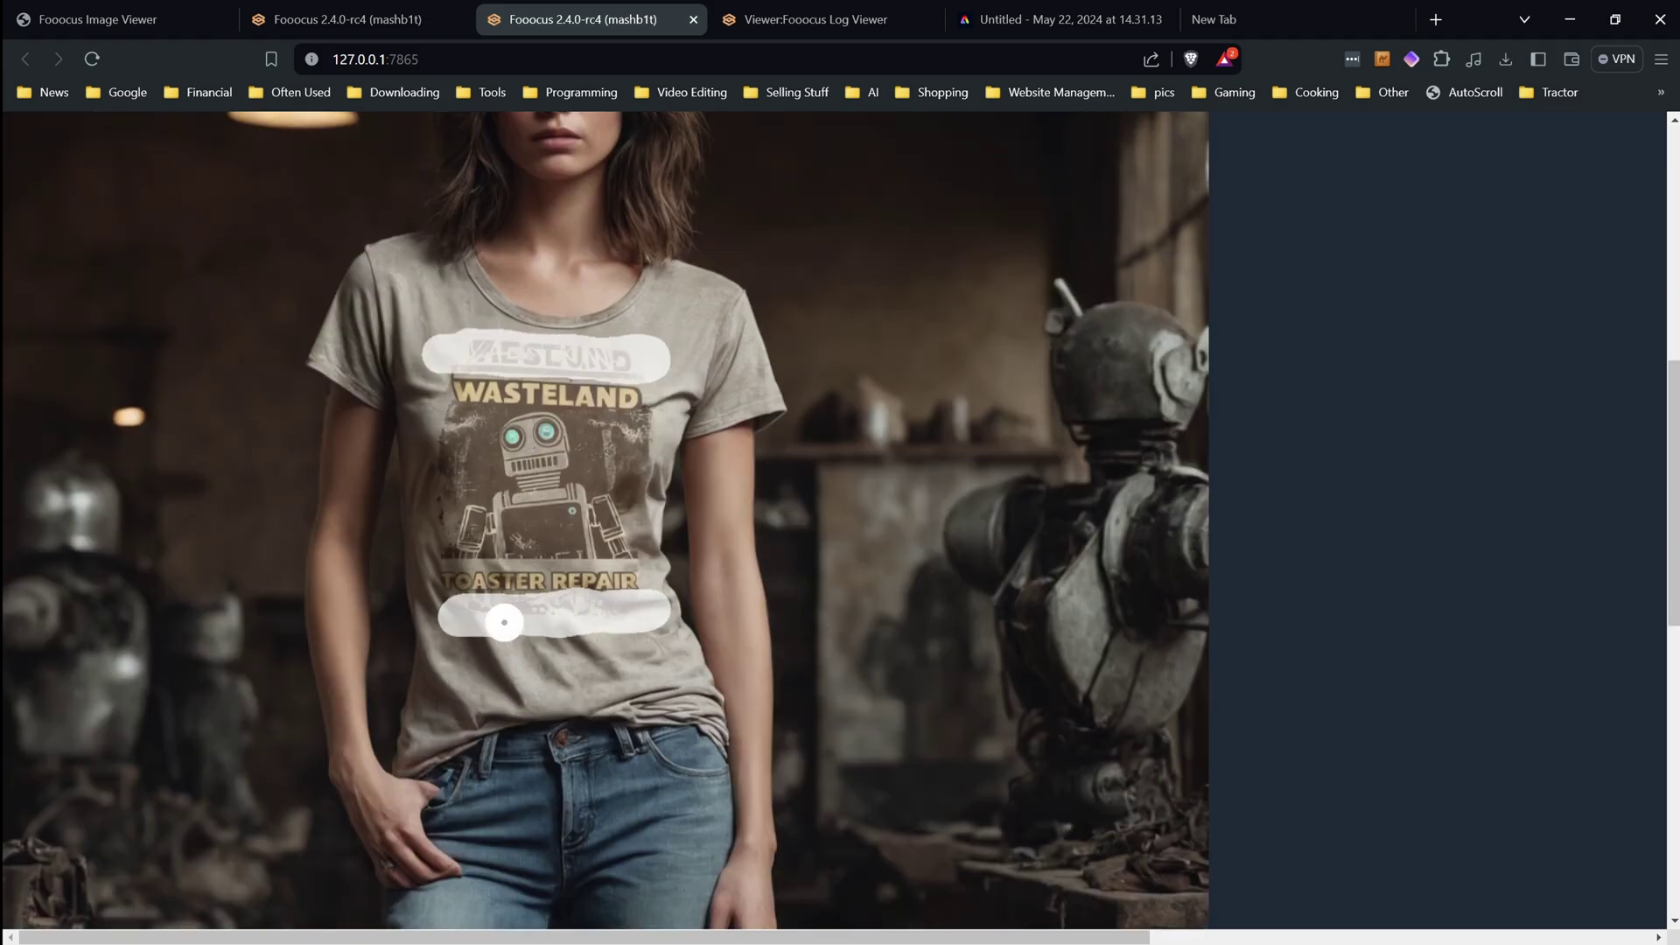
key(r)
Change the prompt to "a beautiful woman wearing a plain t-shirt", removing the shirt text and robot description
drag(317, 530, 764, 529)
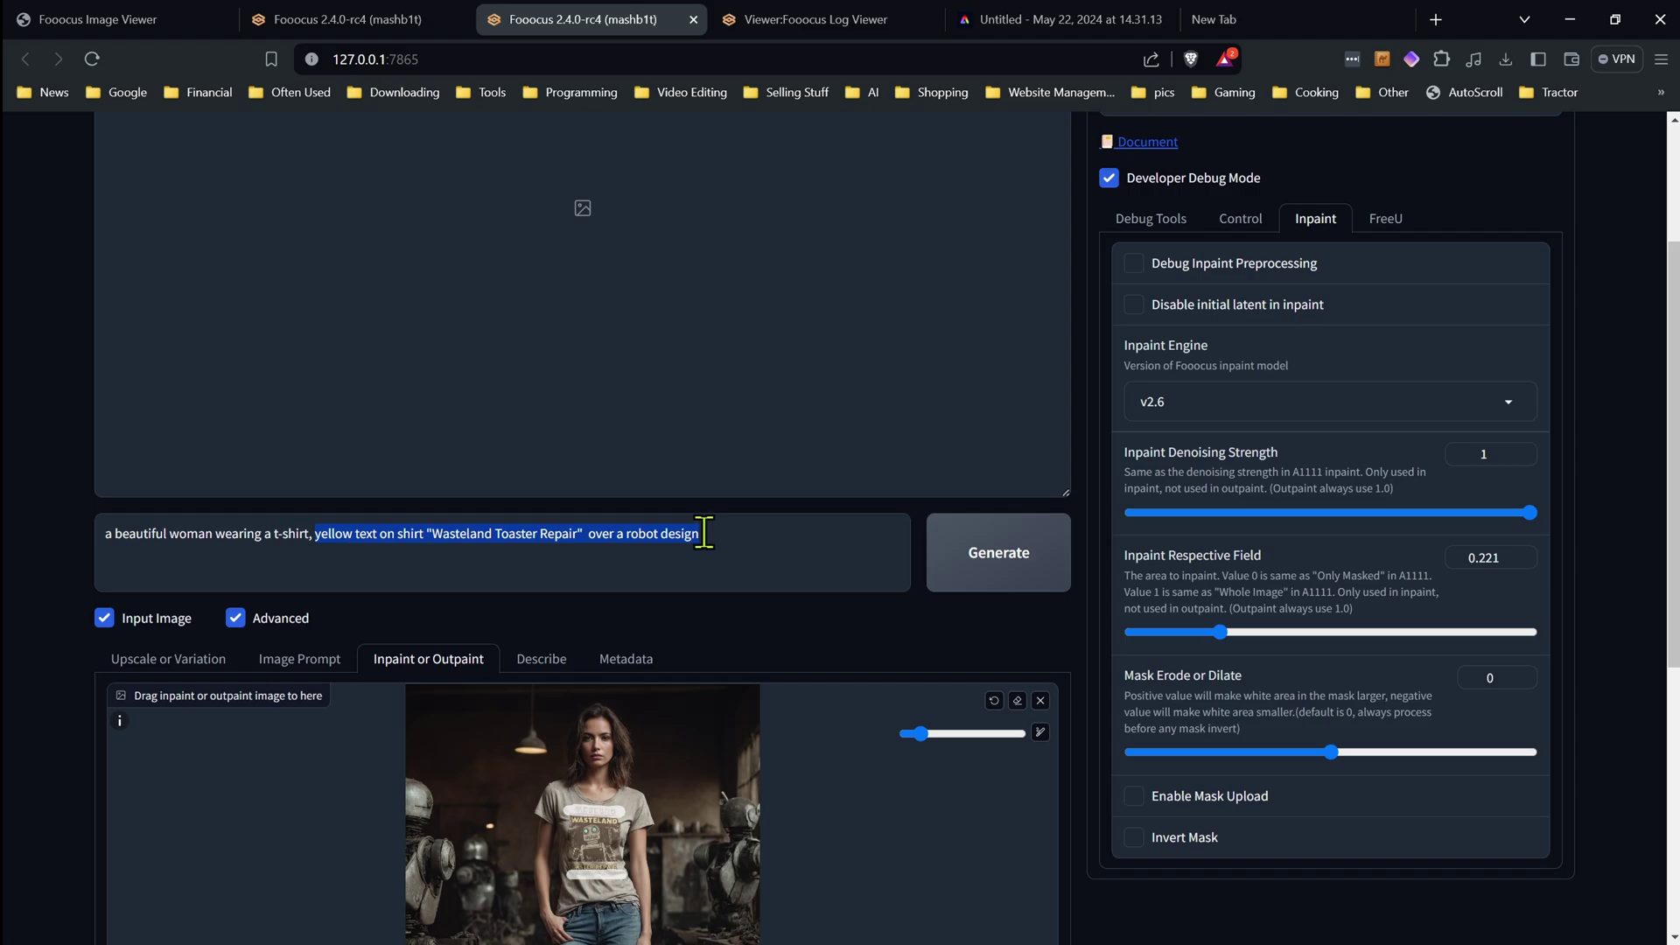
key(BackSpace)
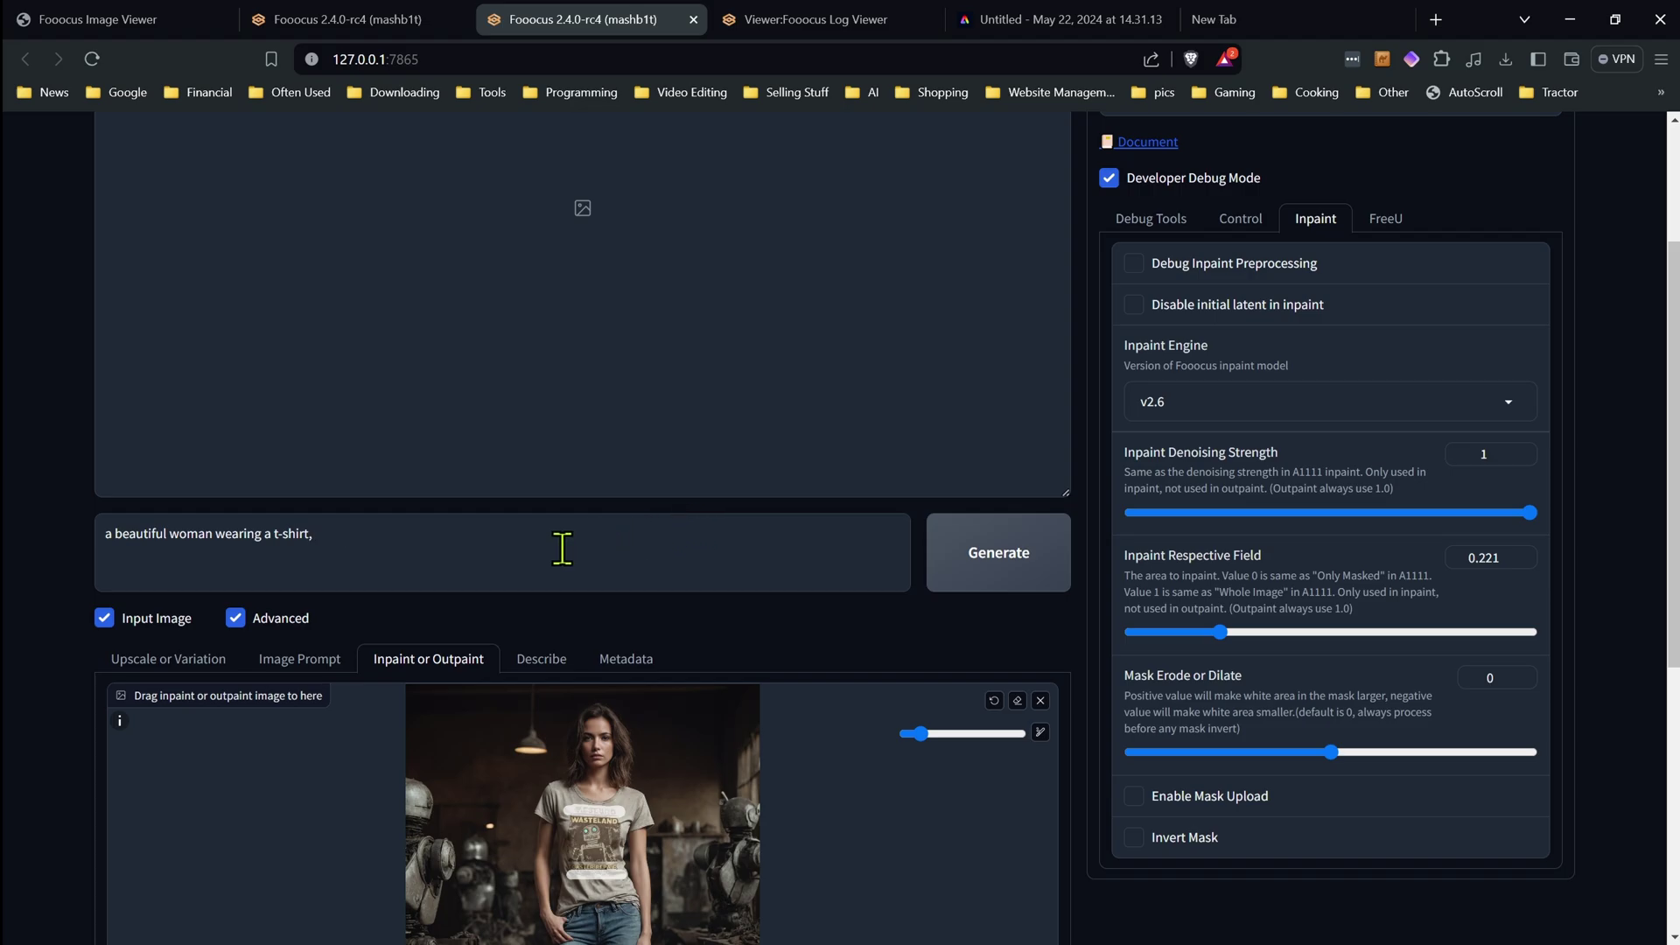
key(BackSpace)
key(Left)
key(Left)
key(Left)
key(Left)
key(Left)
key(Left)
key(Left)
text(plain)
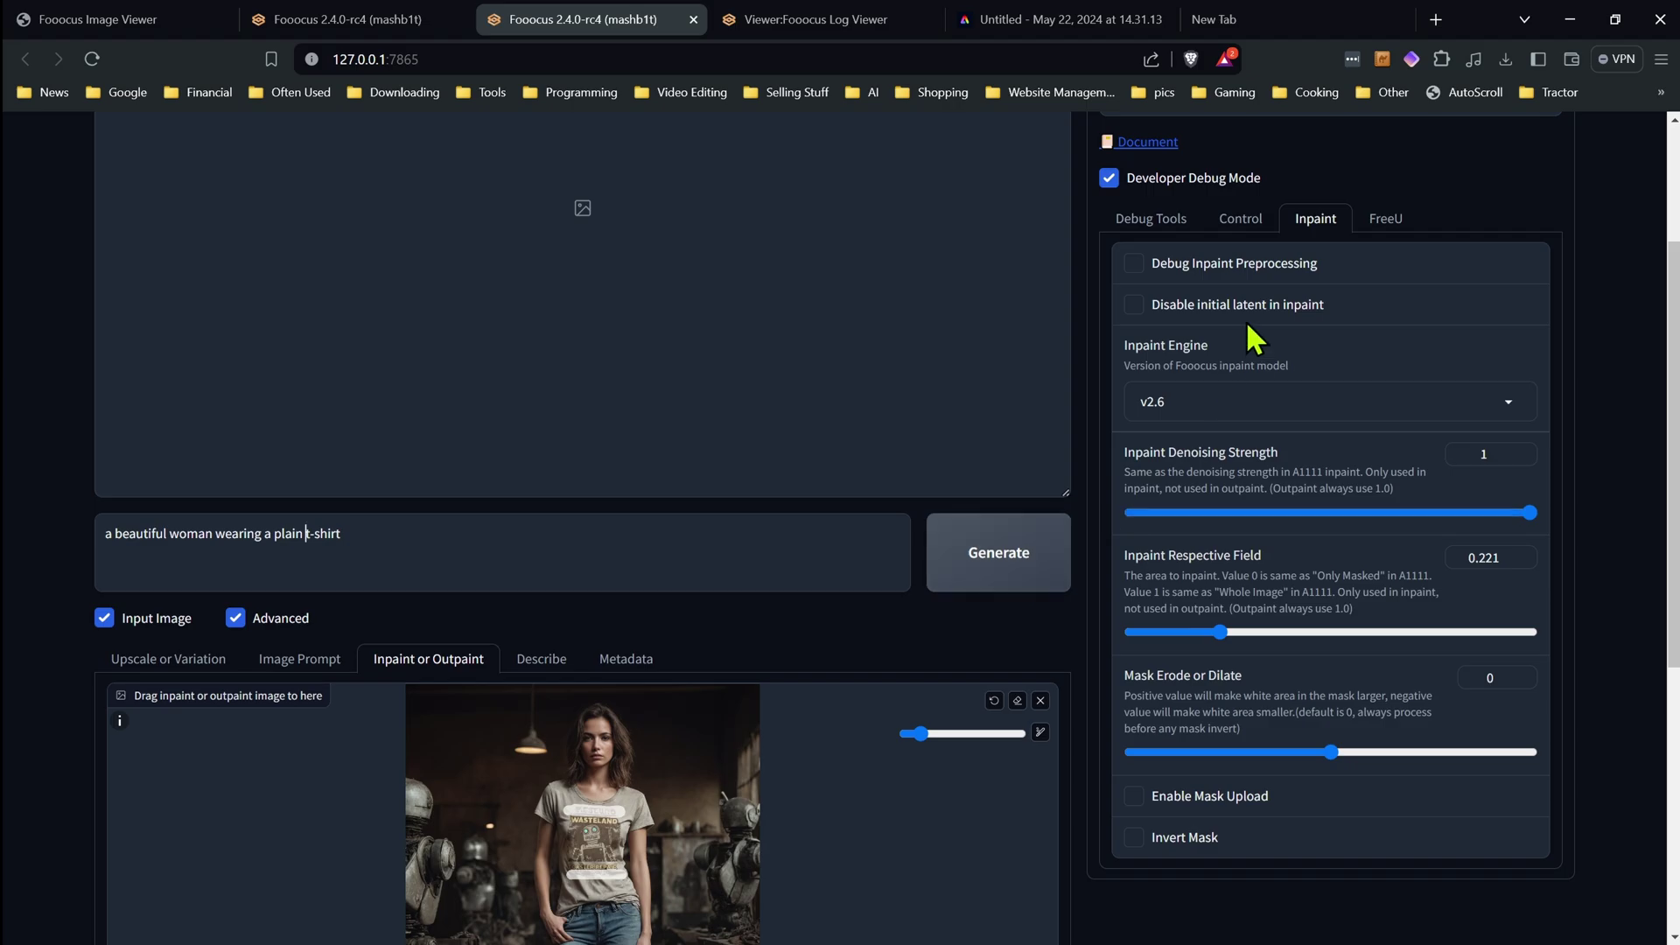
scroll(1216, 488, up, 2)
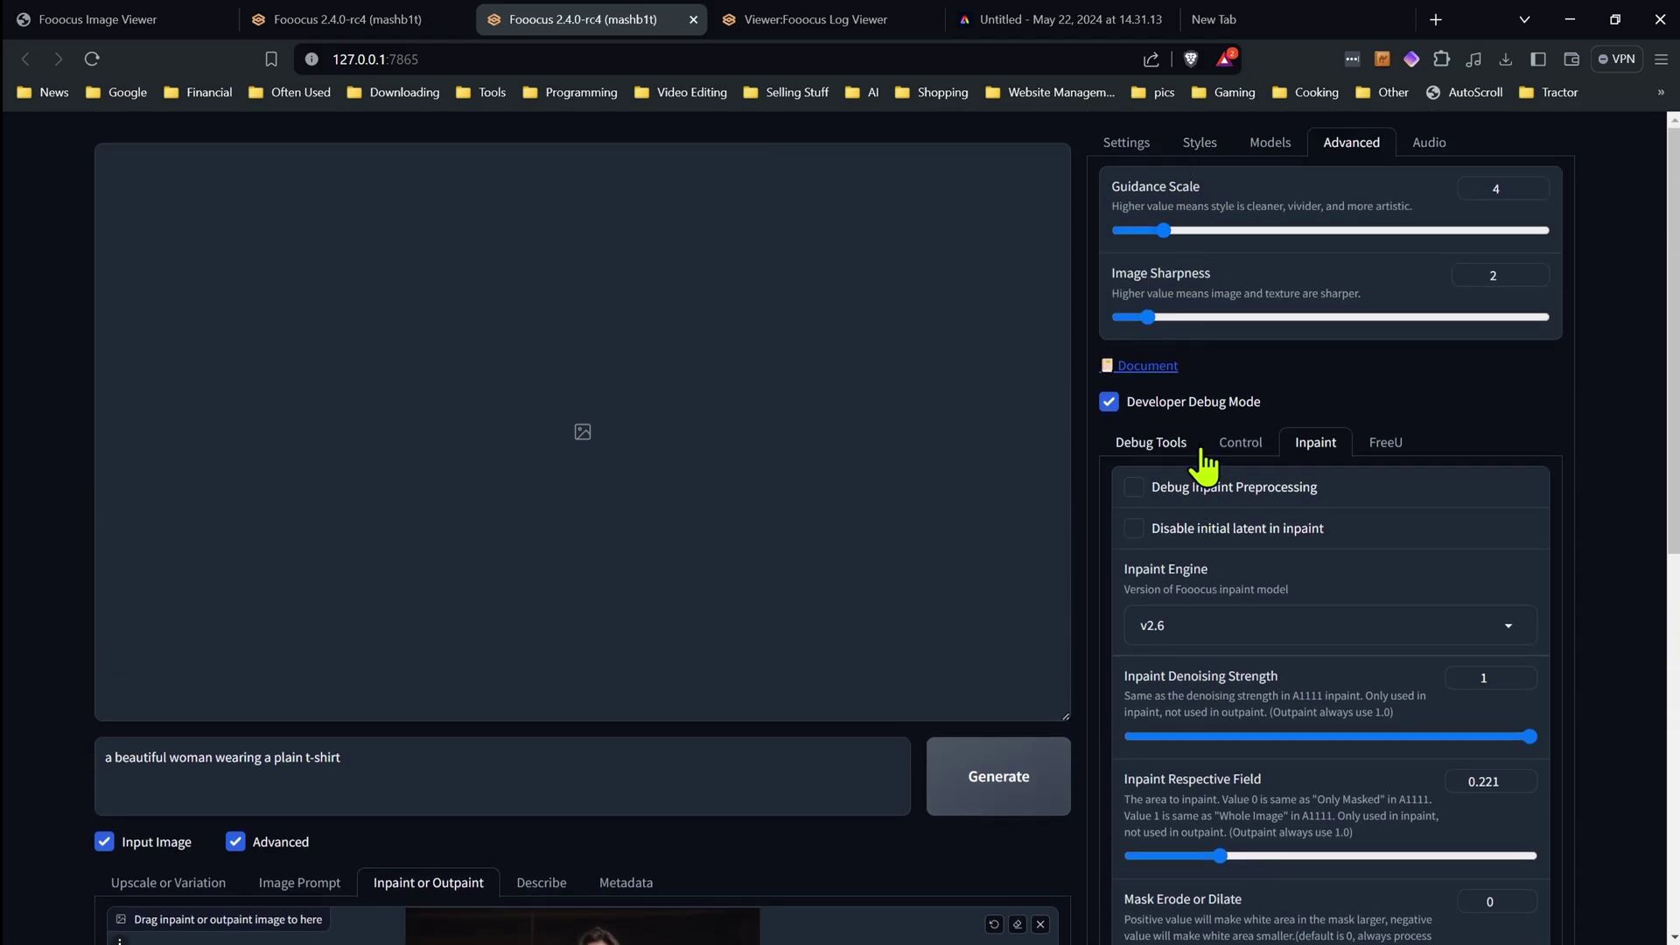
Generate the inpainted image and view the result enlarged to check the lettering on the woman's shirt
scroll(1094, 472, down, 3)
click(1021, 488)
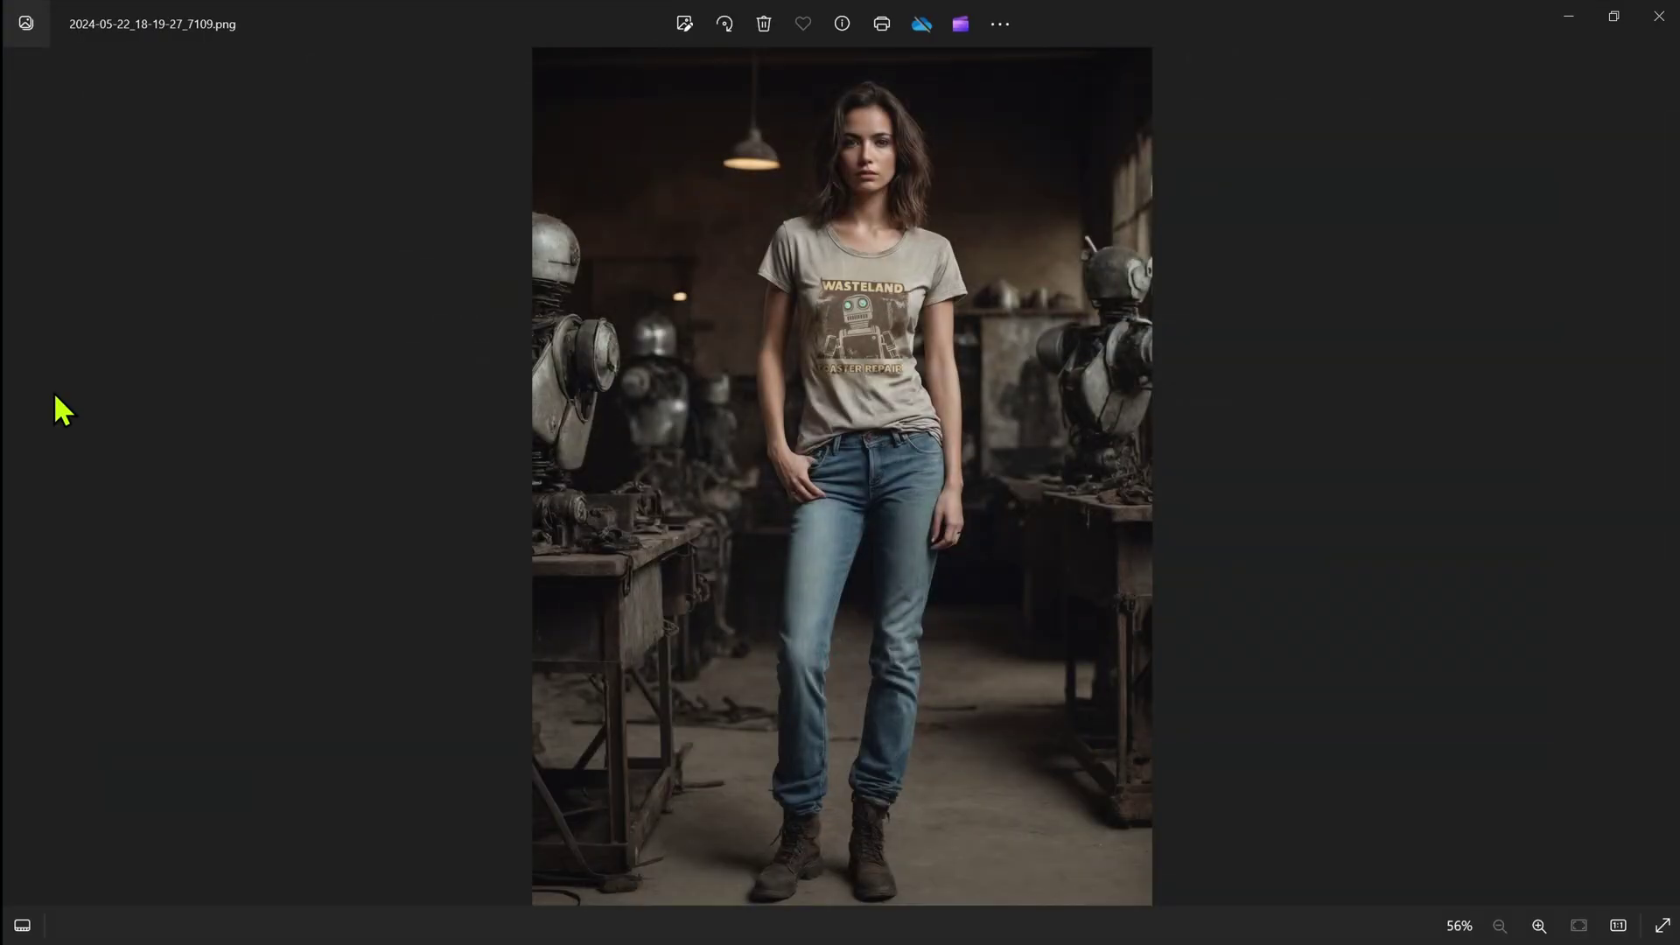
scroll(901, 298, up, 6)
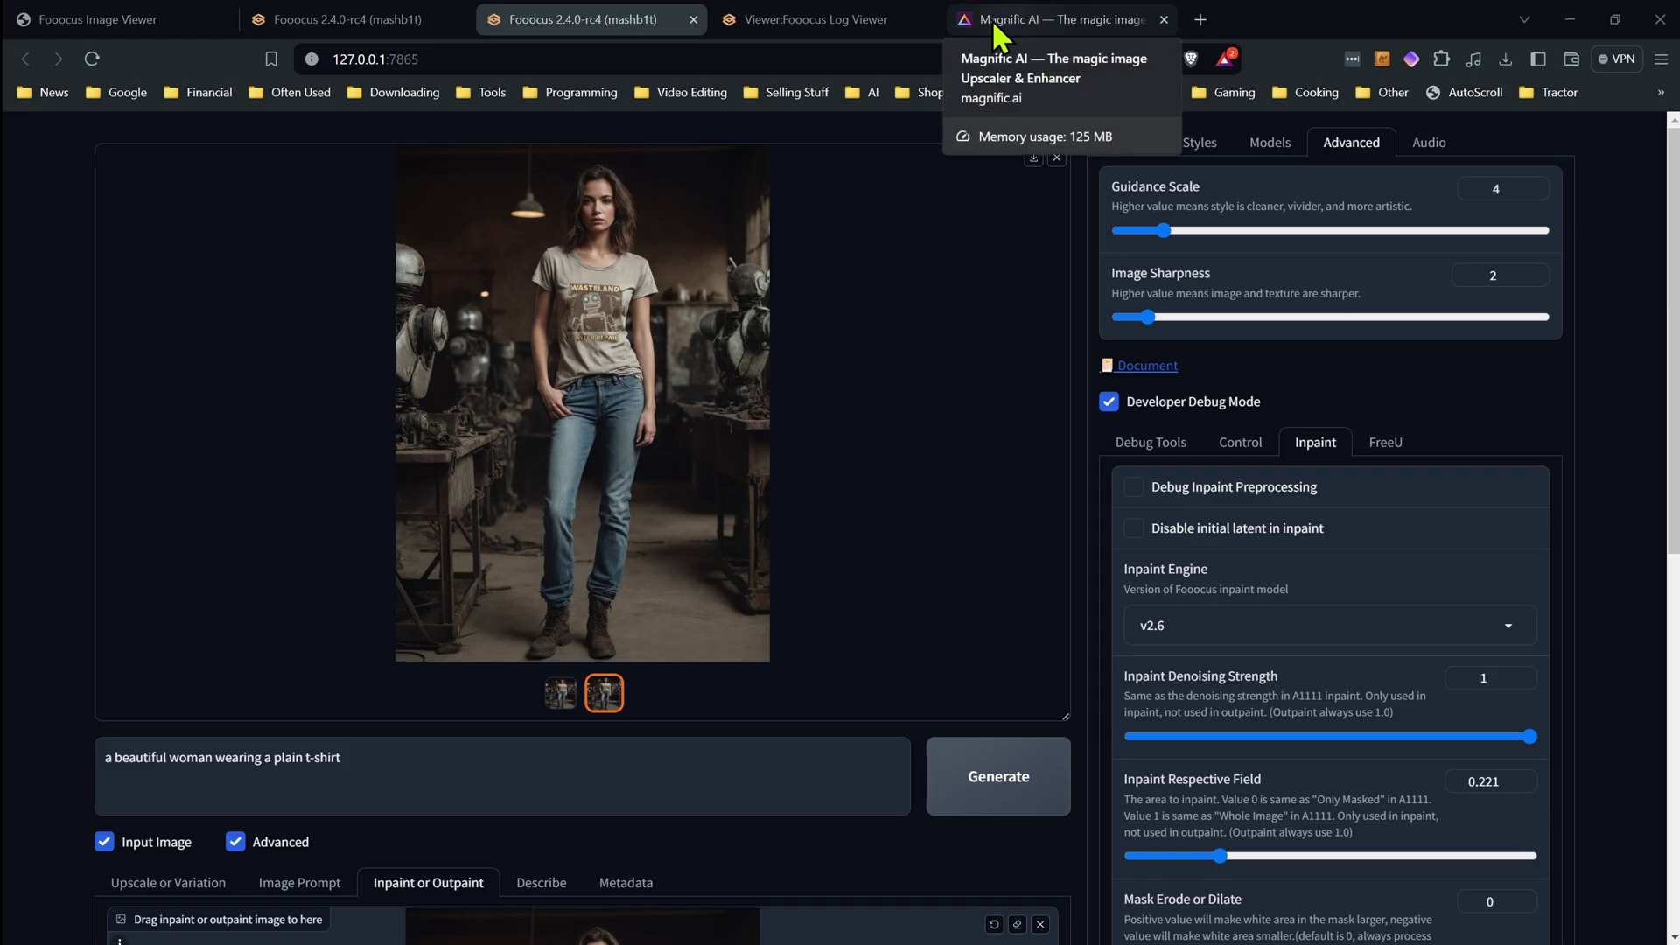
In Magnific AI, load the inpainted picture as input and paste the prompt "a beautiful woman wearing a plain t-shirt, text "Wasteland Toaster Repair" with a robot"
click(1031, 21)
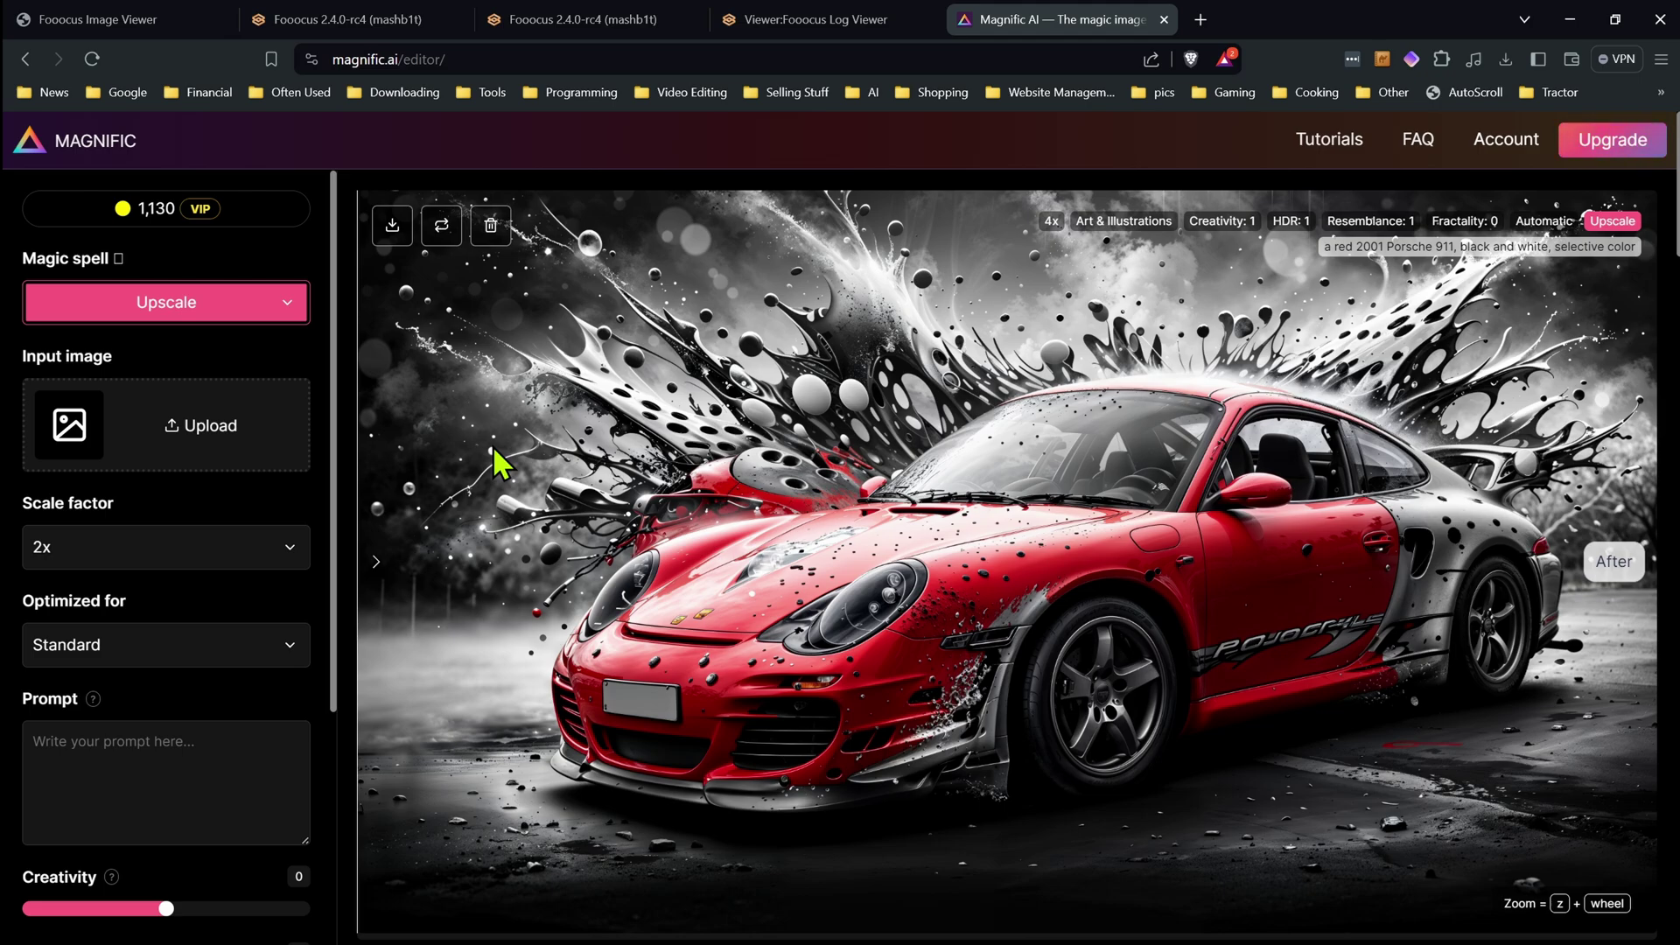
drag(5, 691, 193, 420)
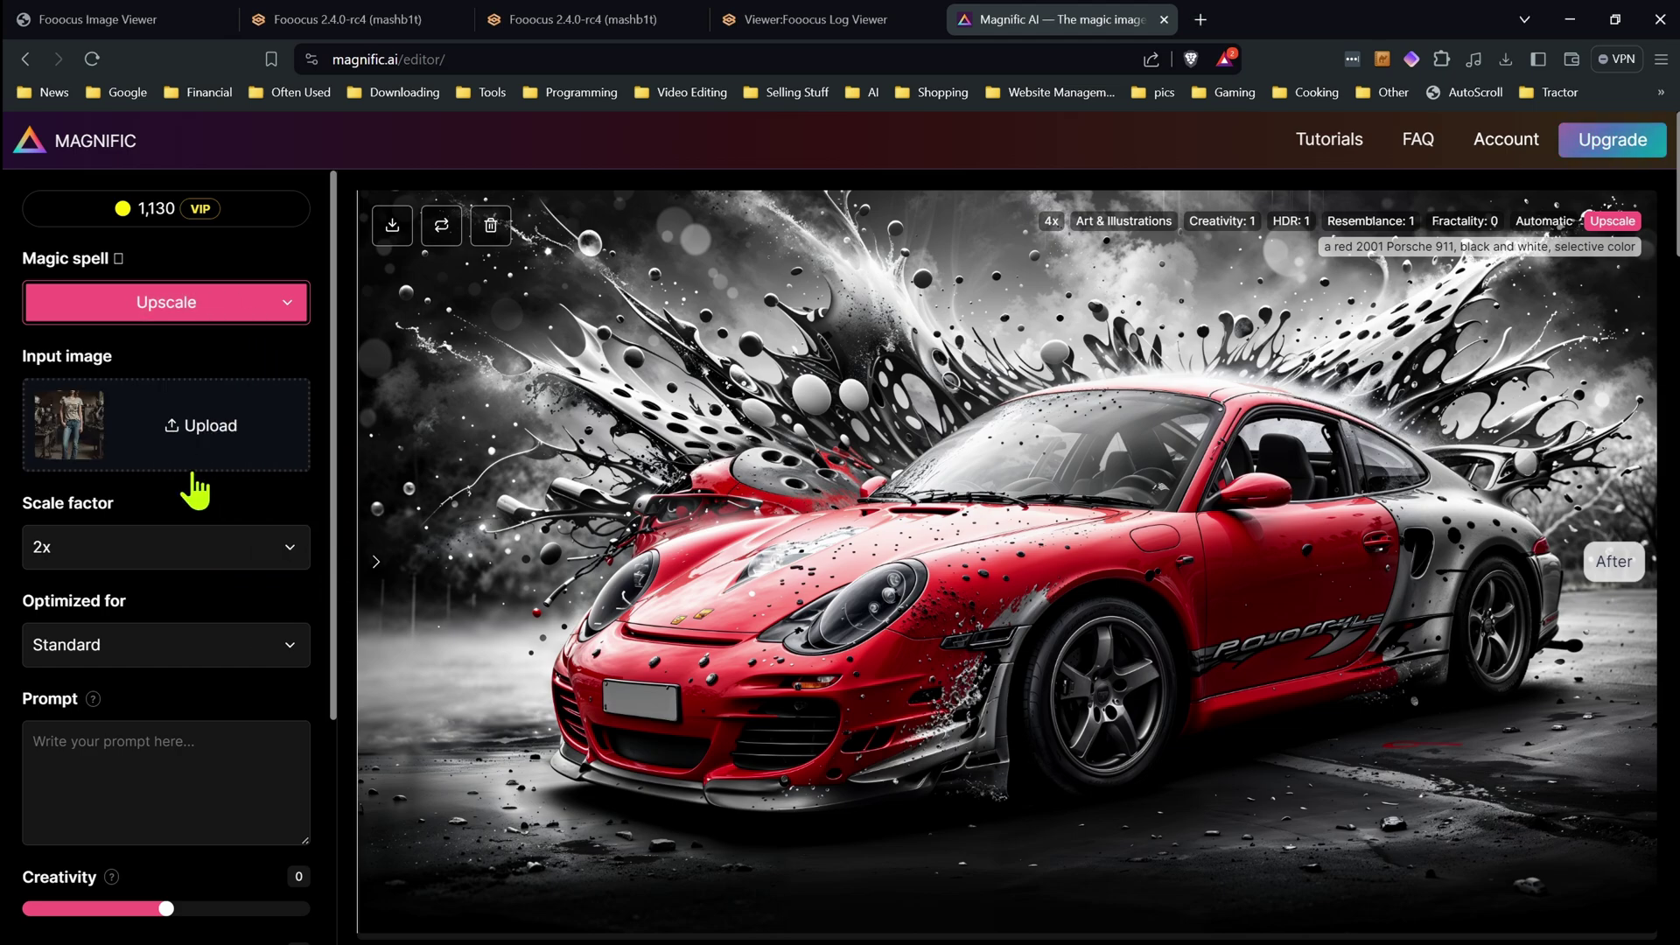
right_click(133, 758)
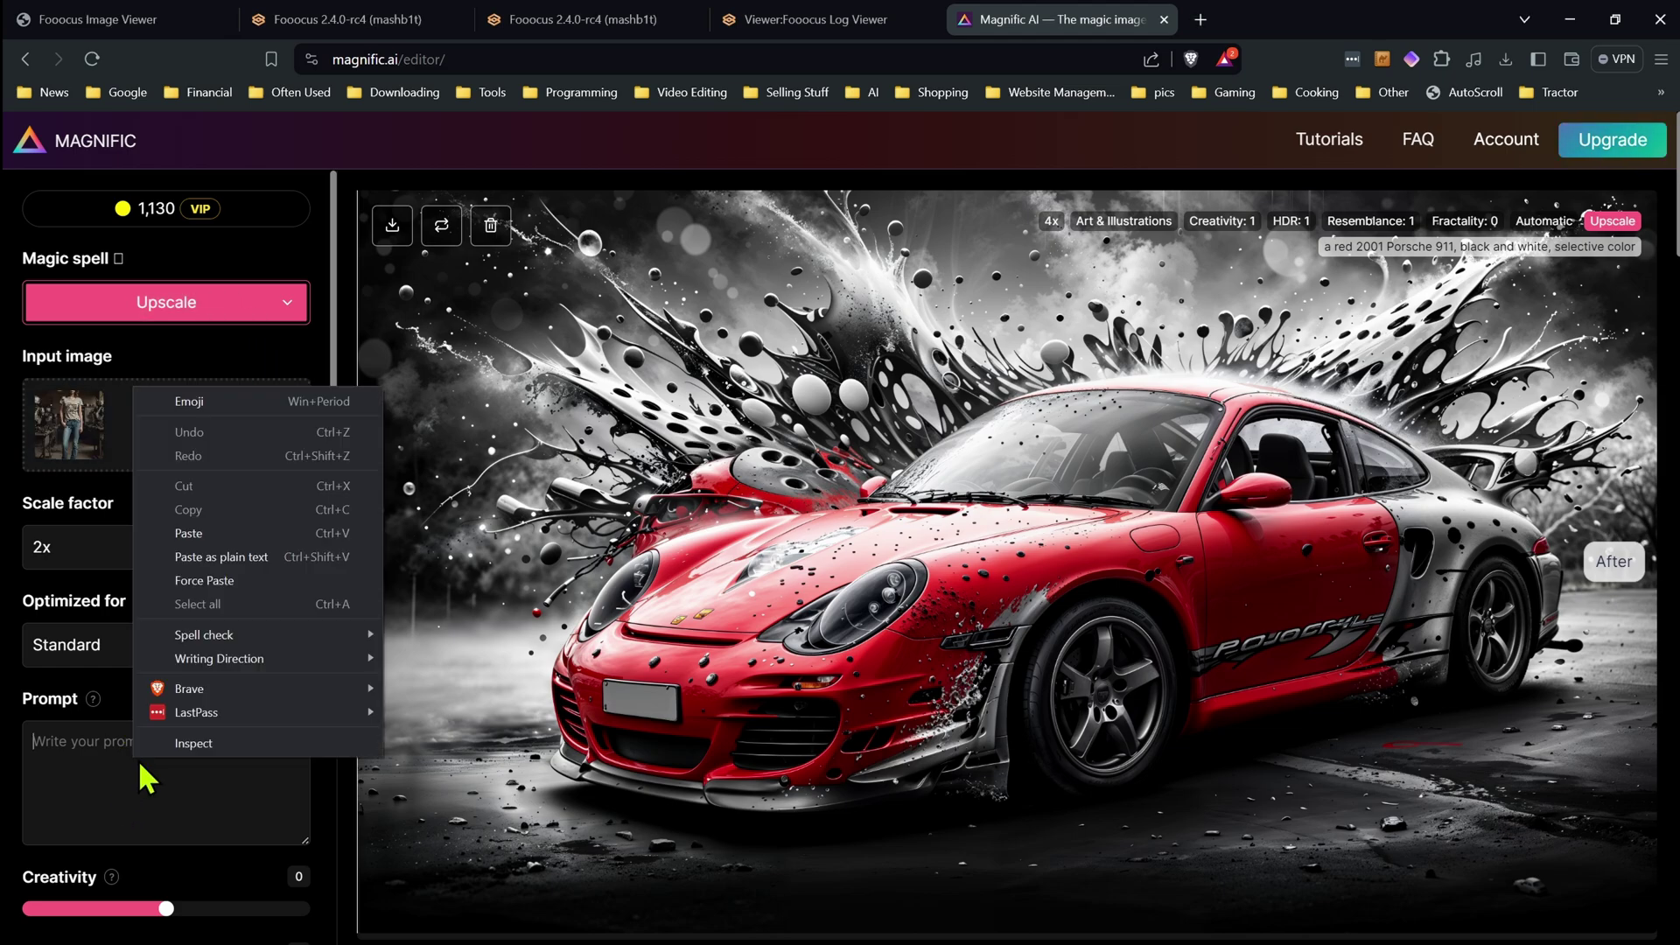
click(226, 534)
Set the scale factor to 4x and Resemblance to 2, and start the upscale
click(227, 551)
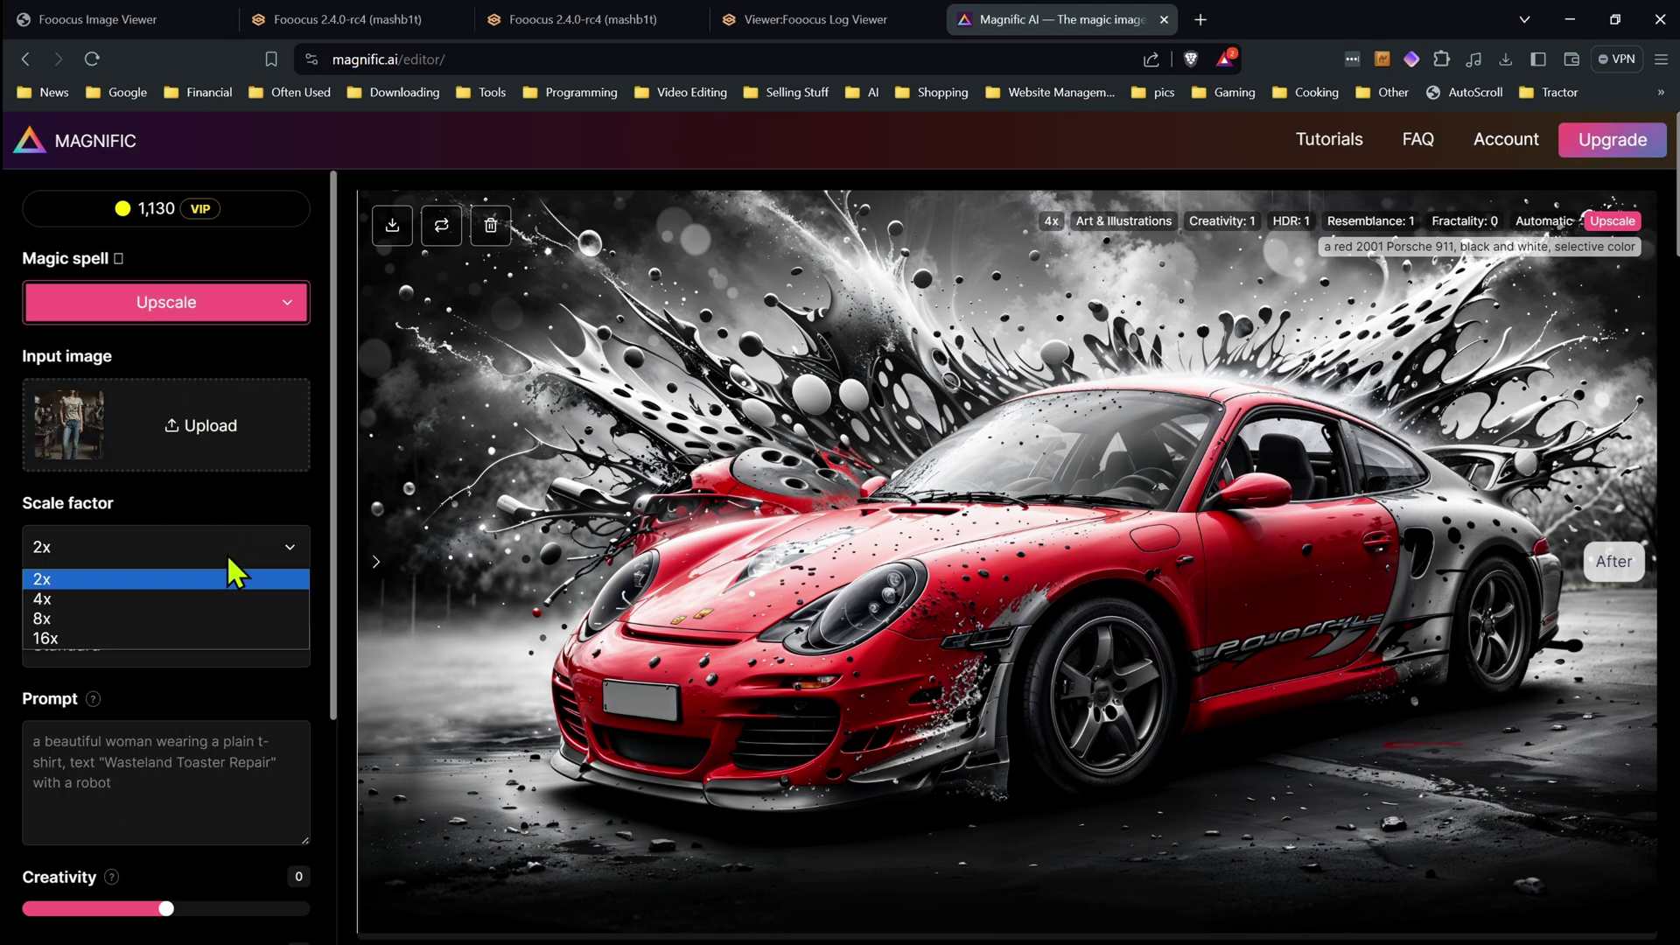
click(185, 598)
scroll(227, 697, down, 5)
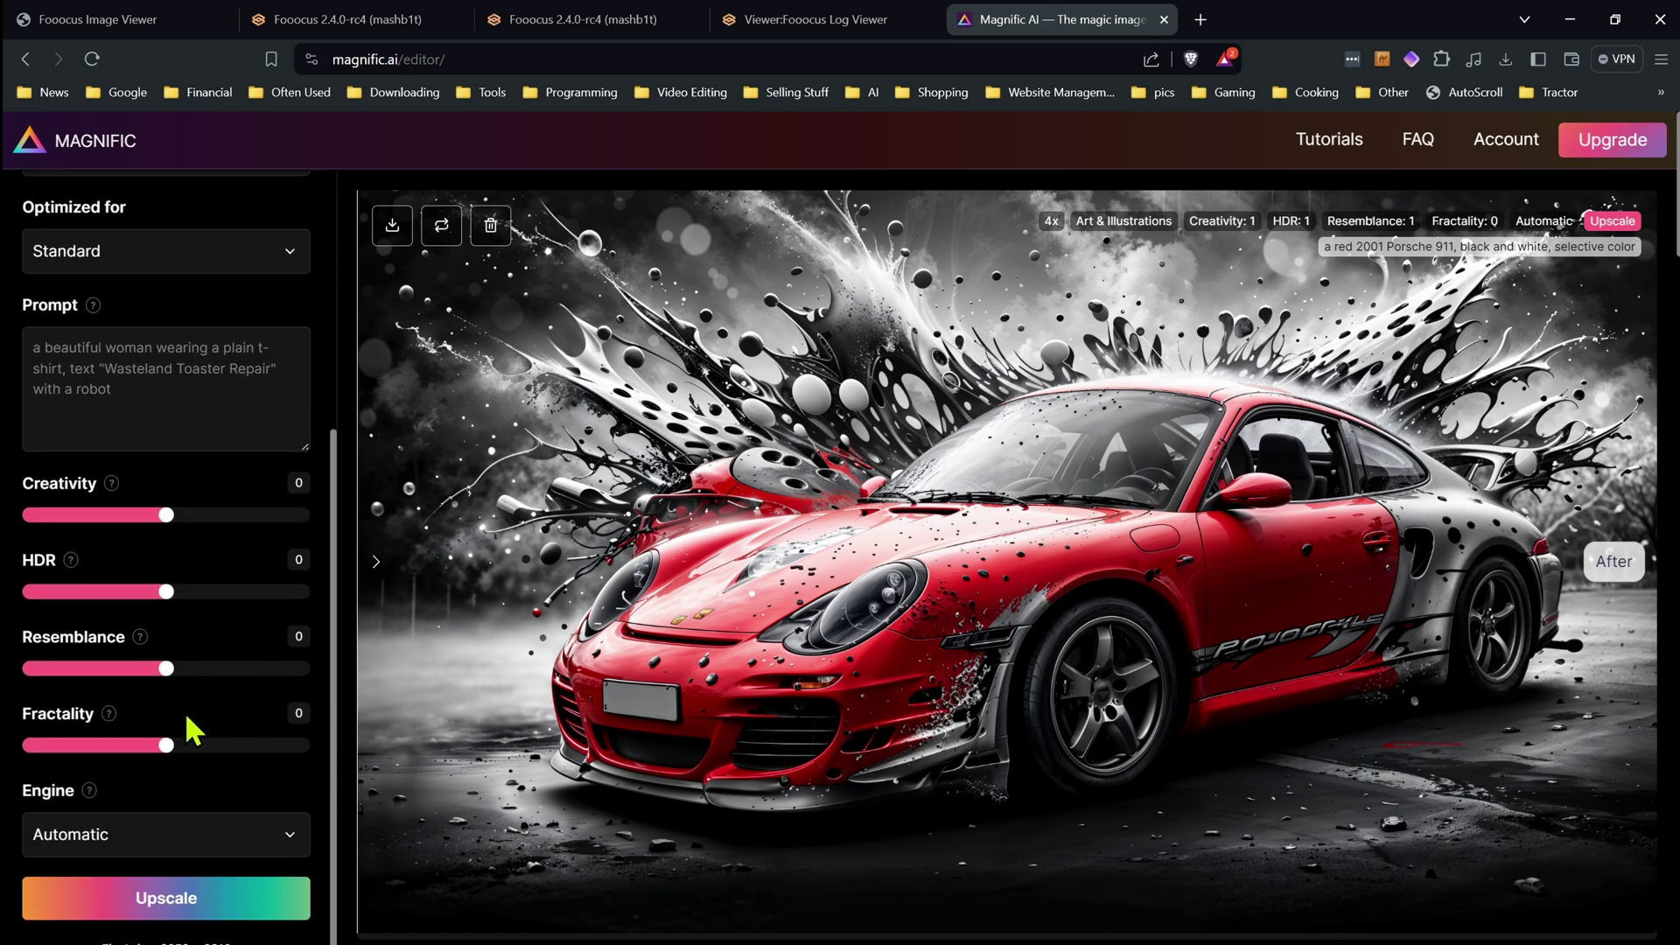
drag(166, 668, 194, 669)
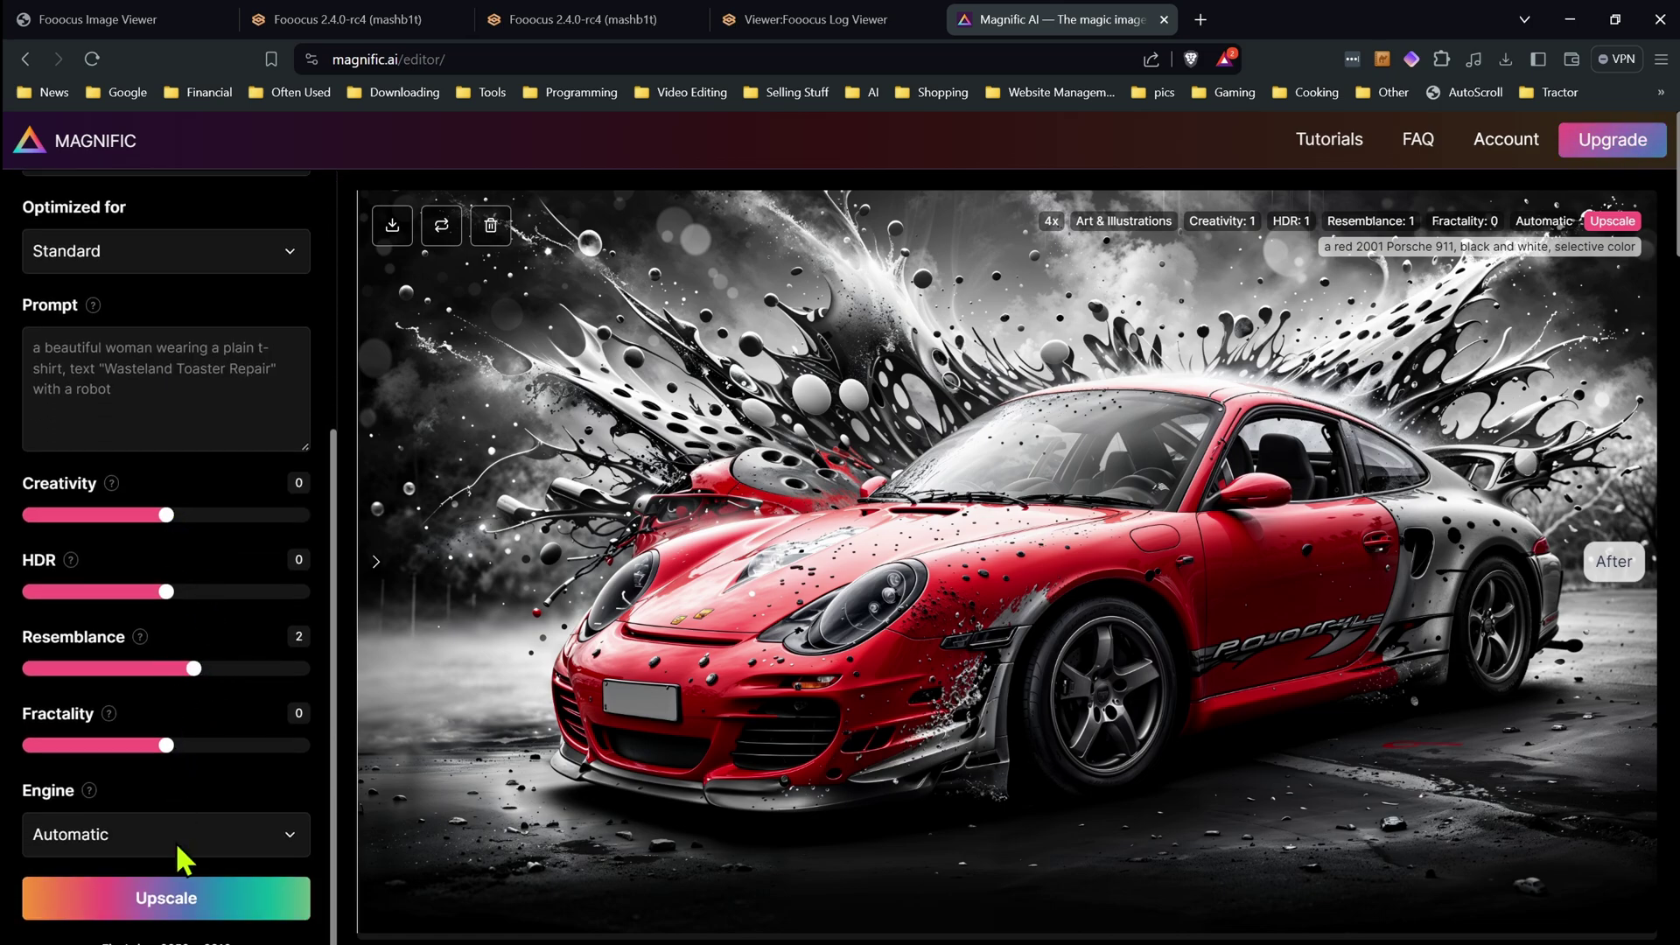
scroll(203, 715, up, 5)
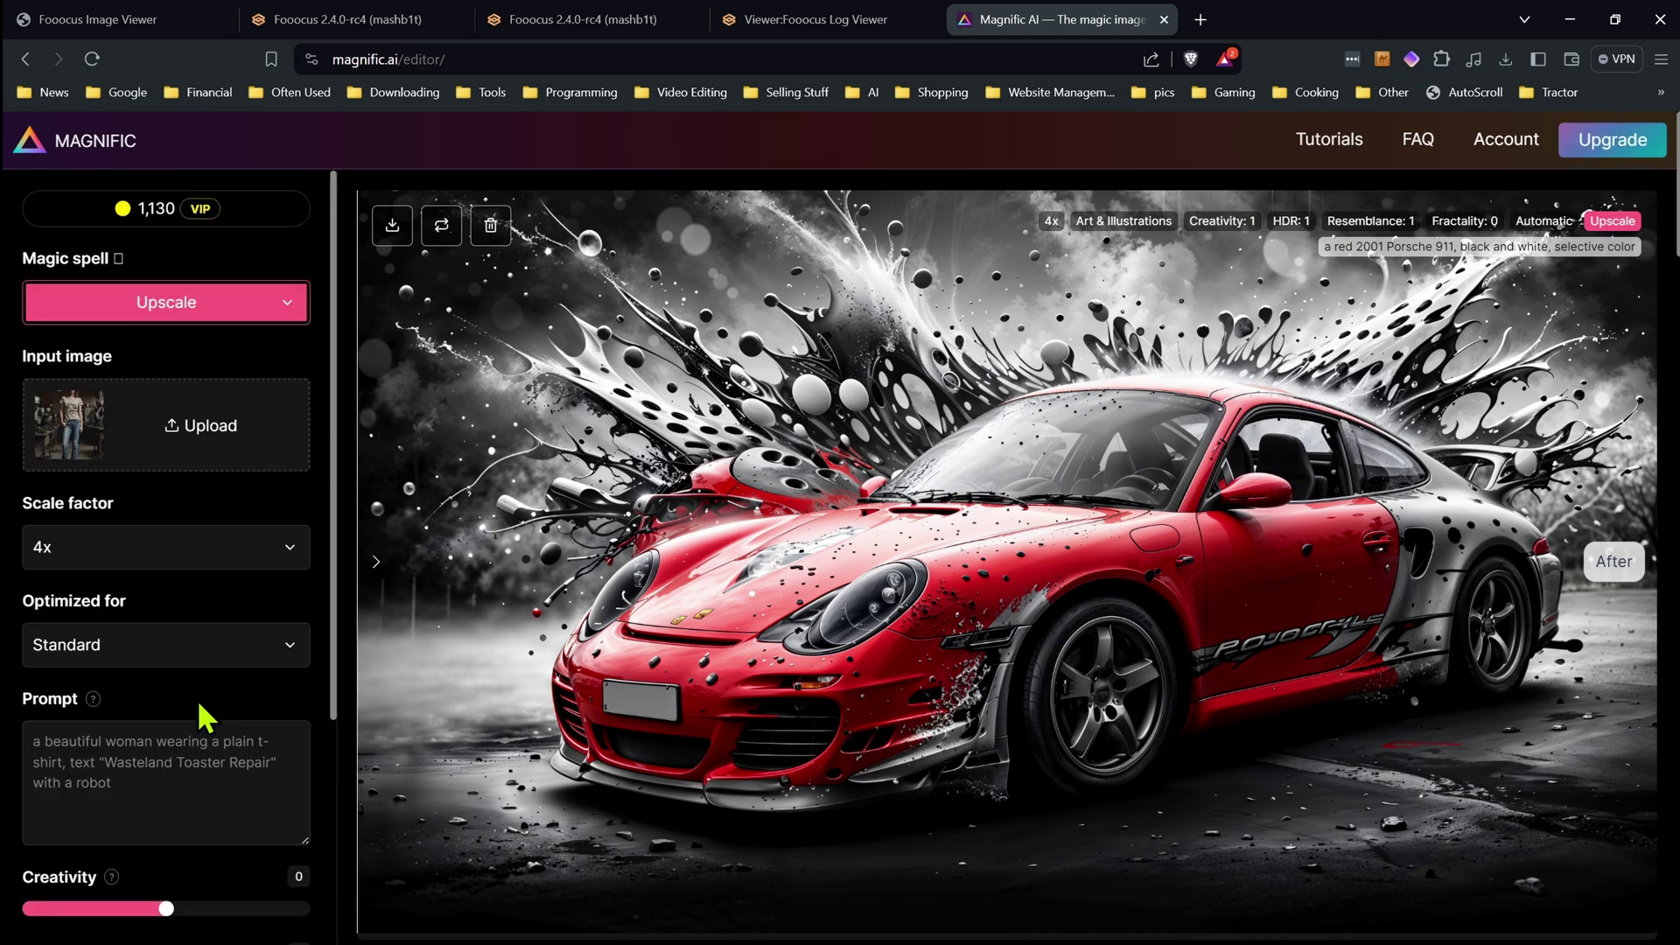
scroll(200, 716, down, 5)
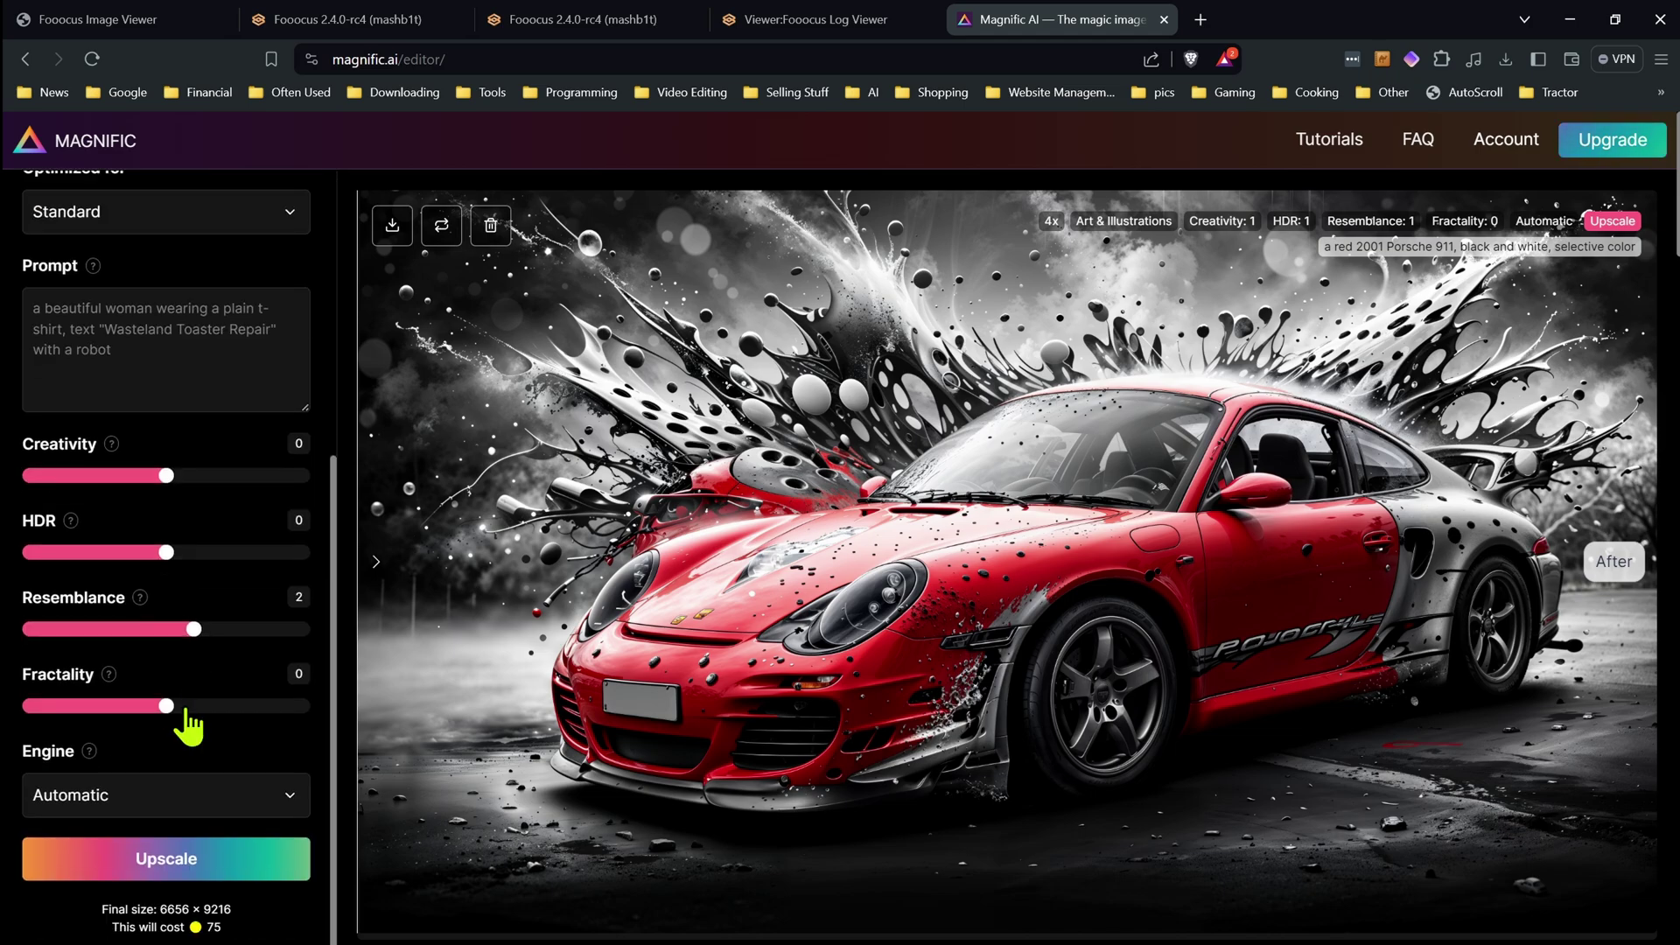
click(194, 869)
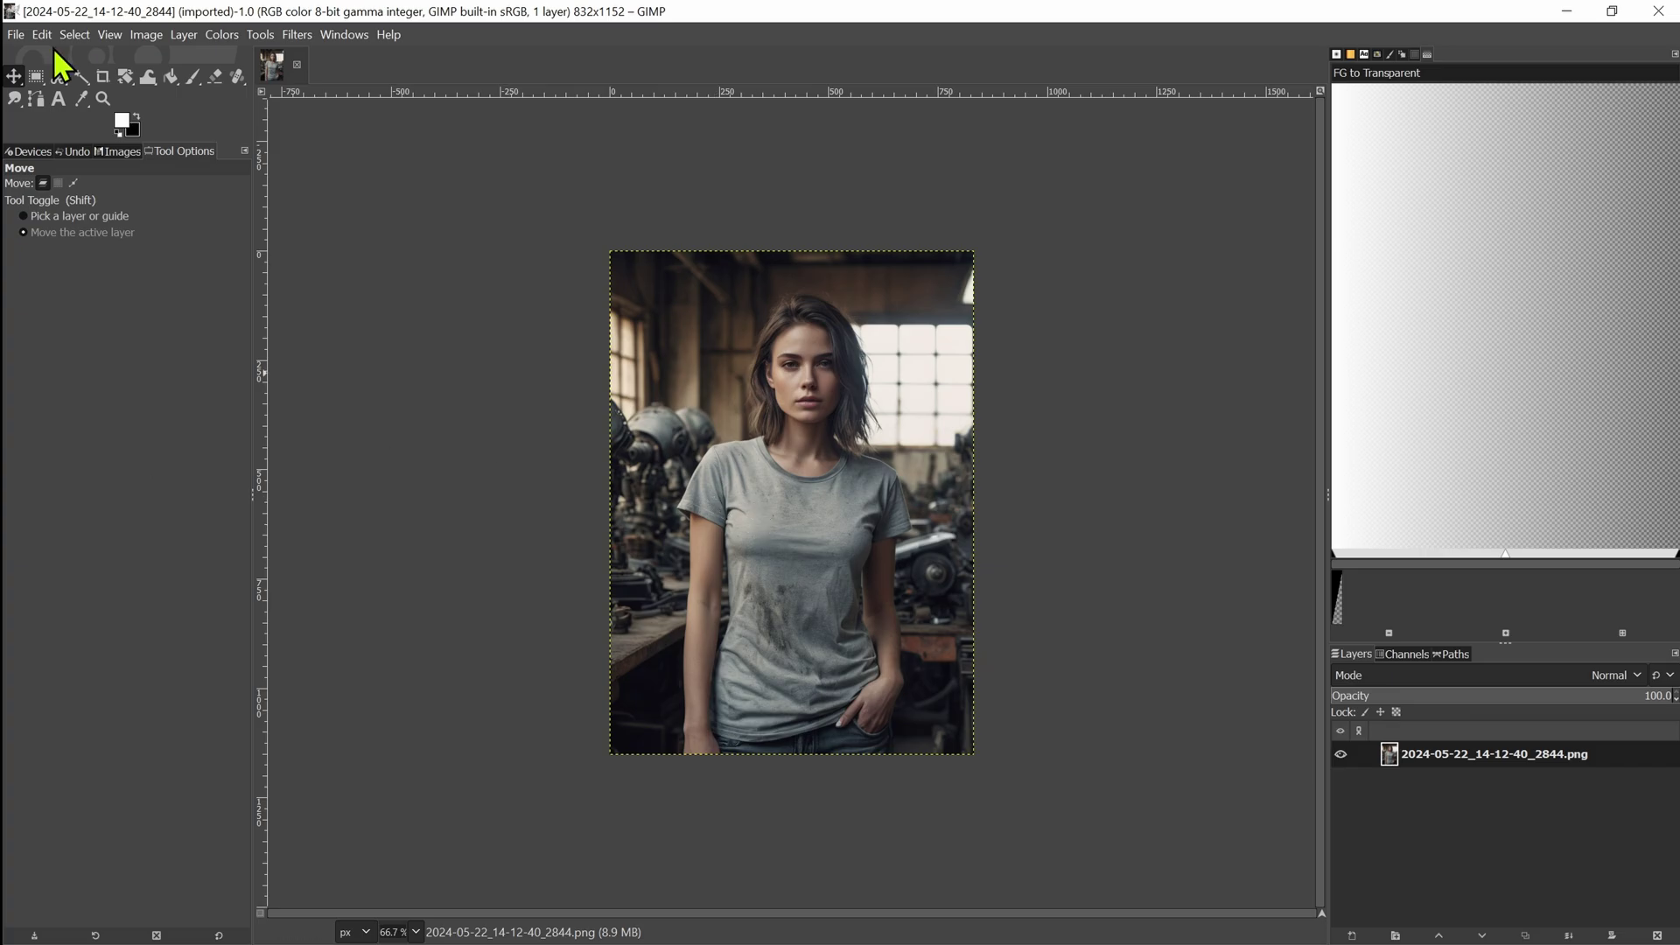
In GIMP, open Untitled (4).png from the t-shirt folder as a layer above the photo of the woman
click(15, 37)
click(130, 131)
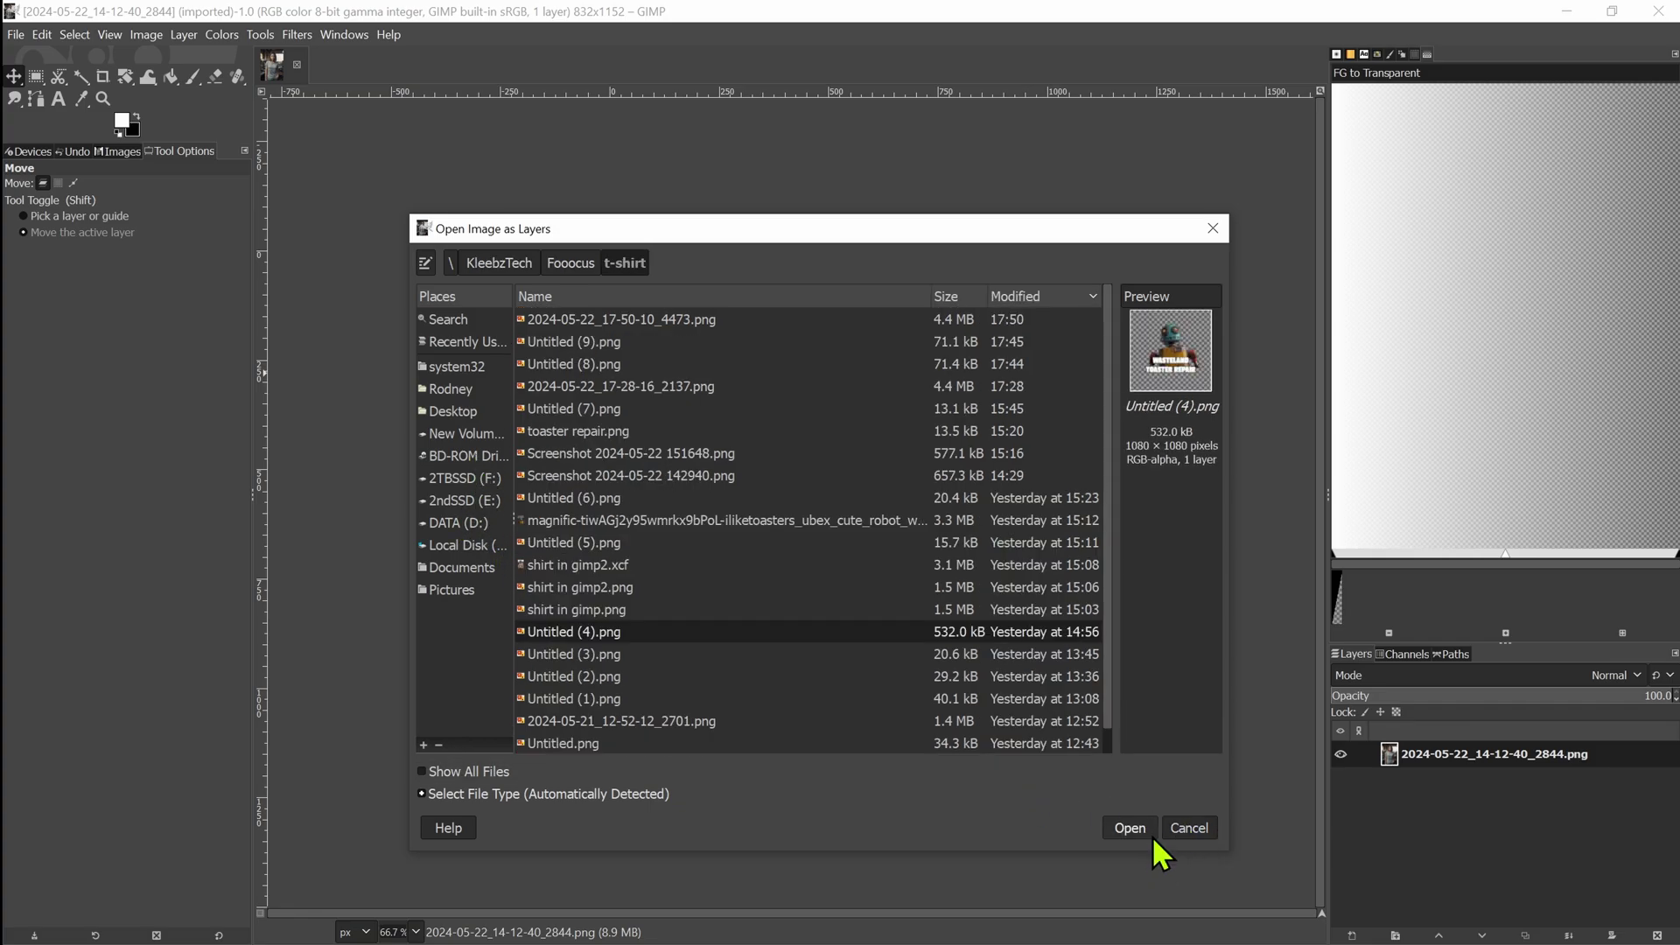
click(1150, 834)
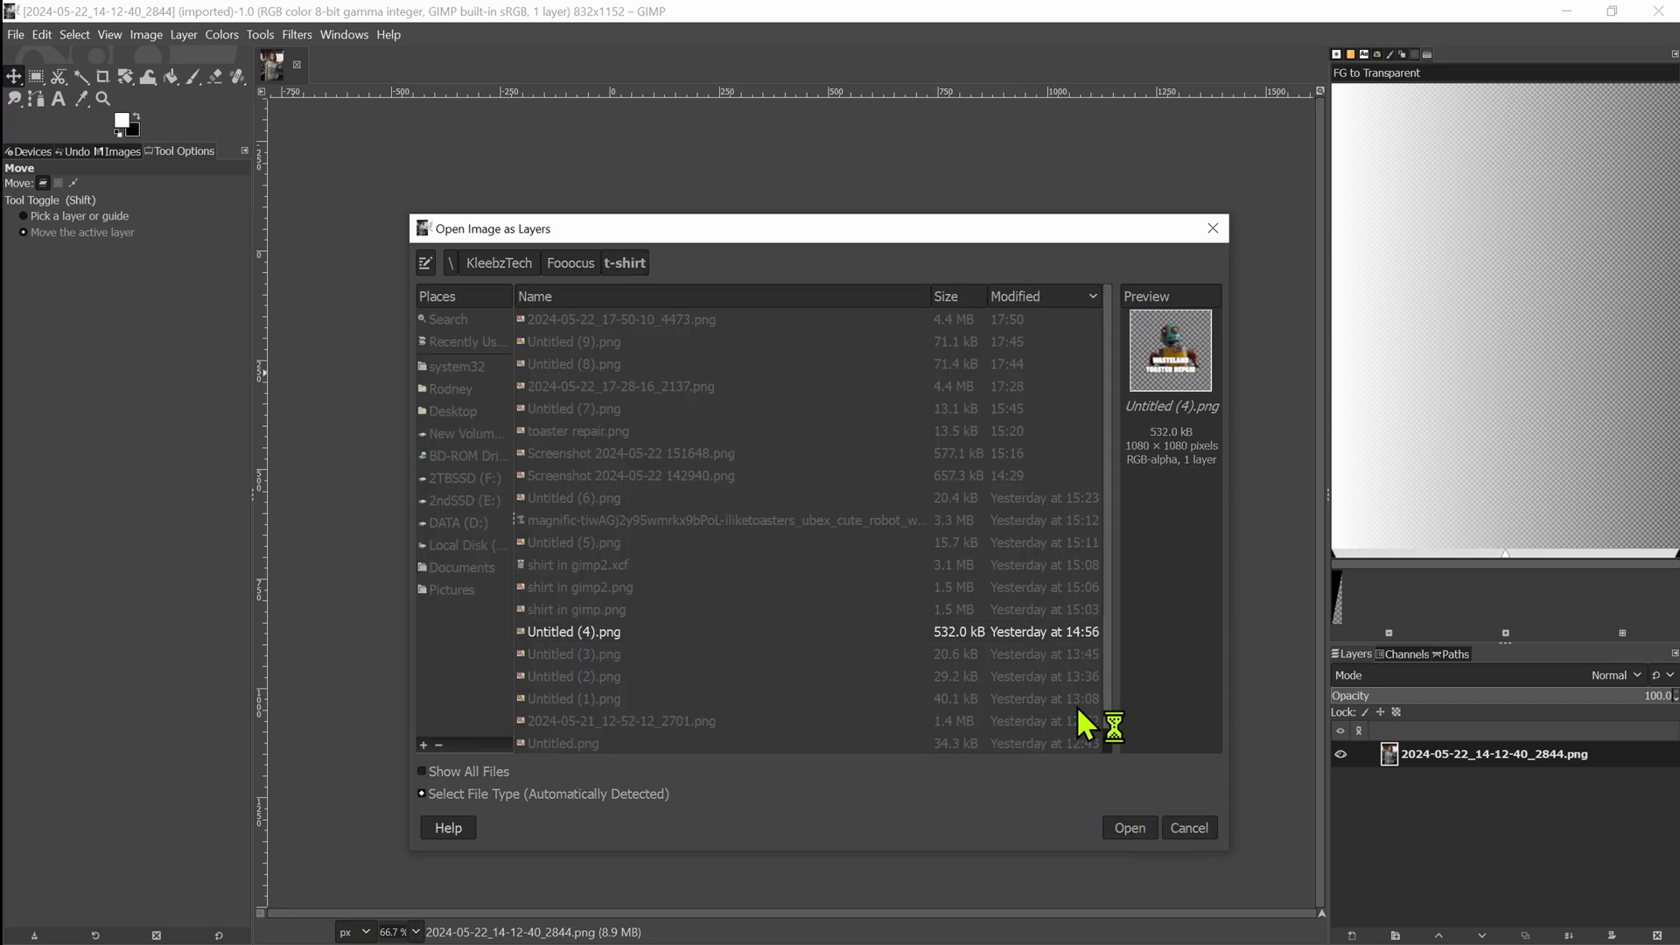
Scale the robot logo layer proportionally to 361 × 361 px and move it slightly lower on the shirt's chest
click(120, 75)
click(194, 121)
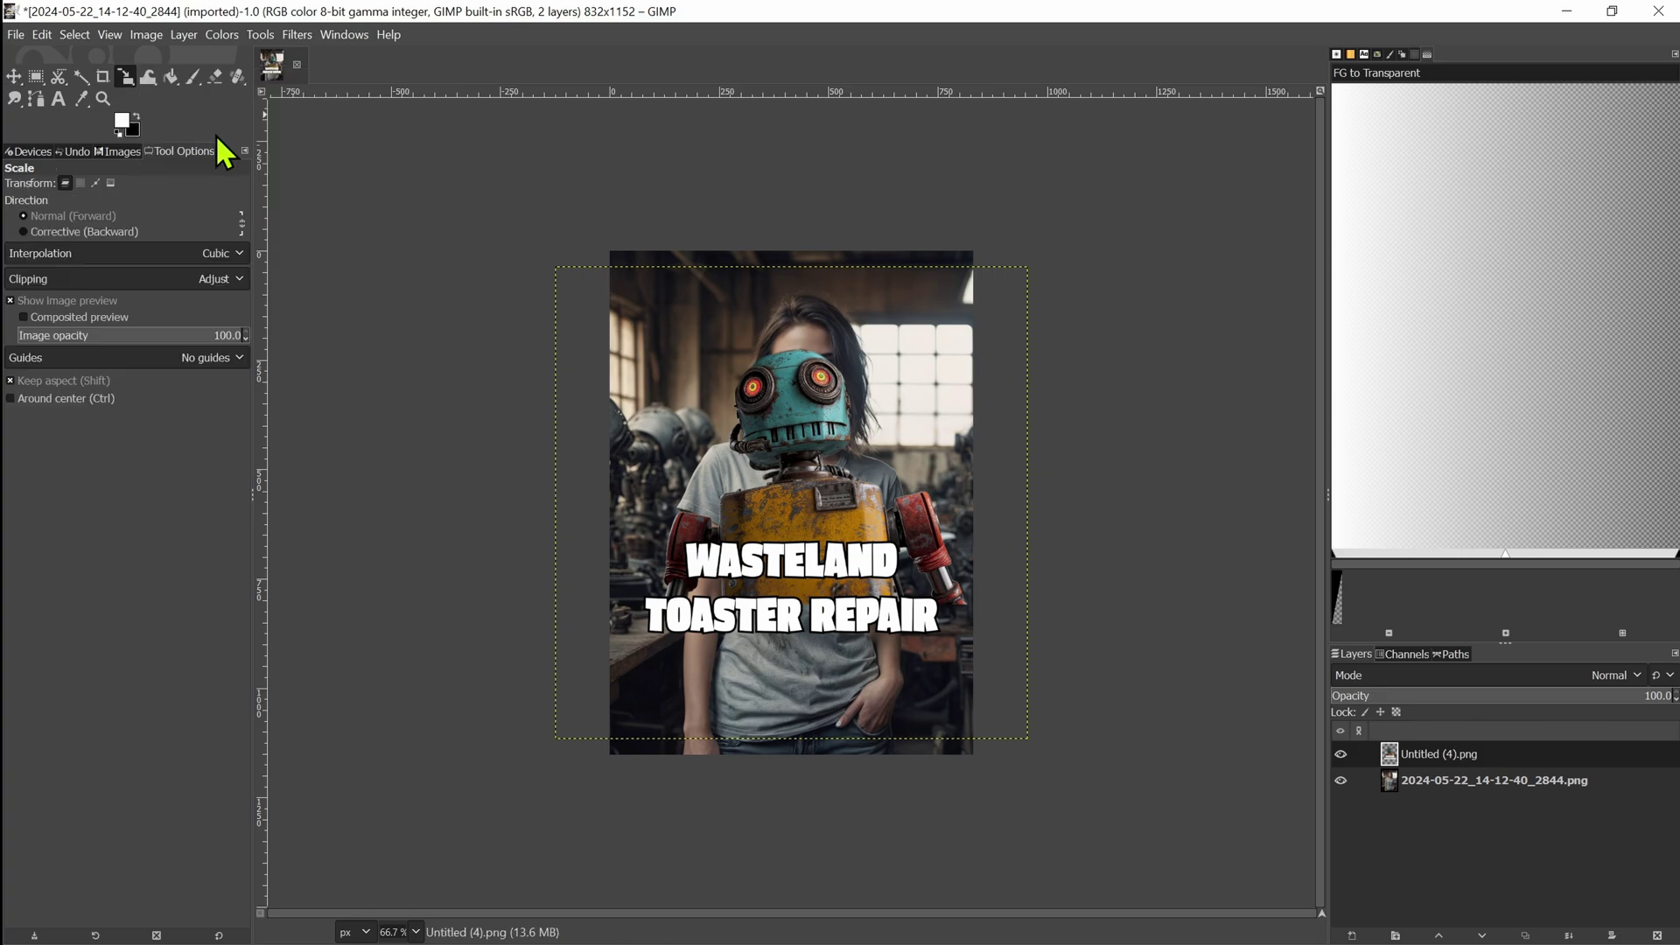
click(767, 413)
drag(766, 413, 1028, 674)
key(1)
key(Return)
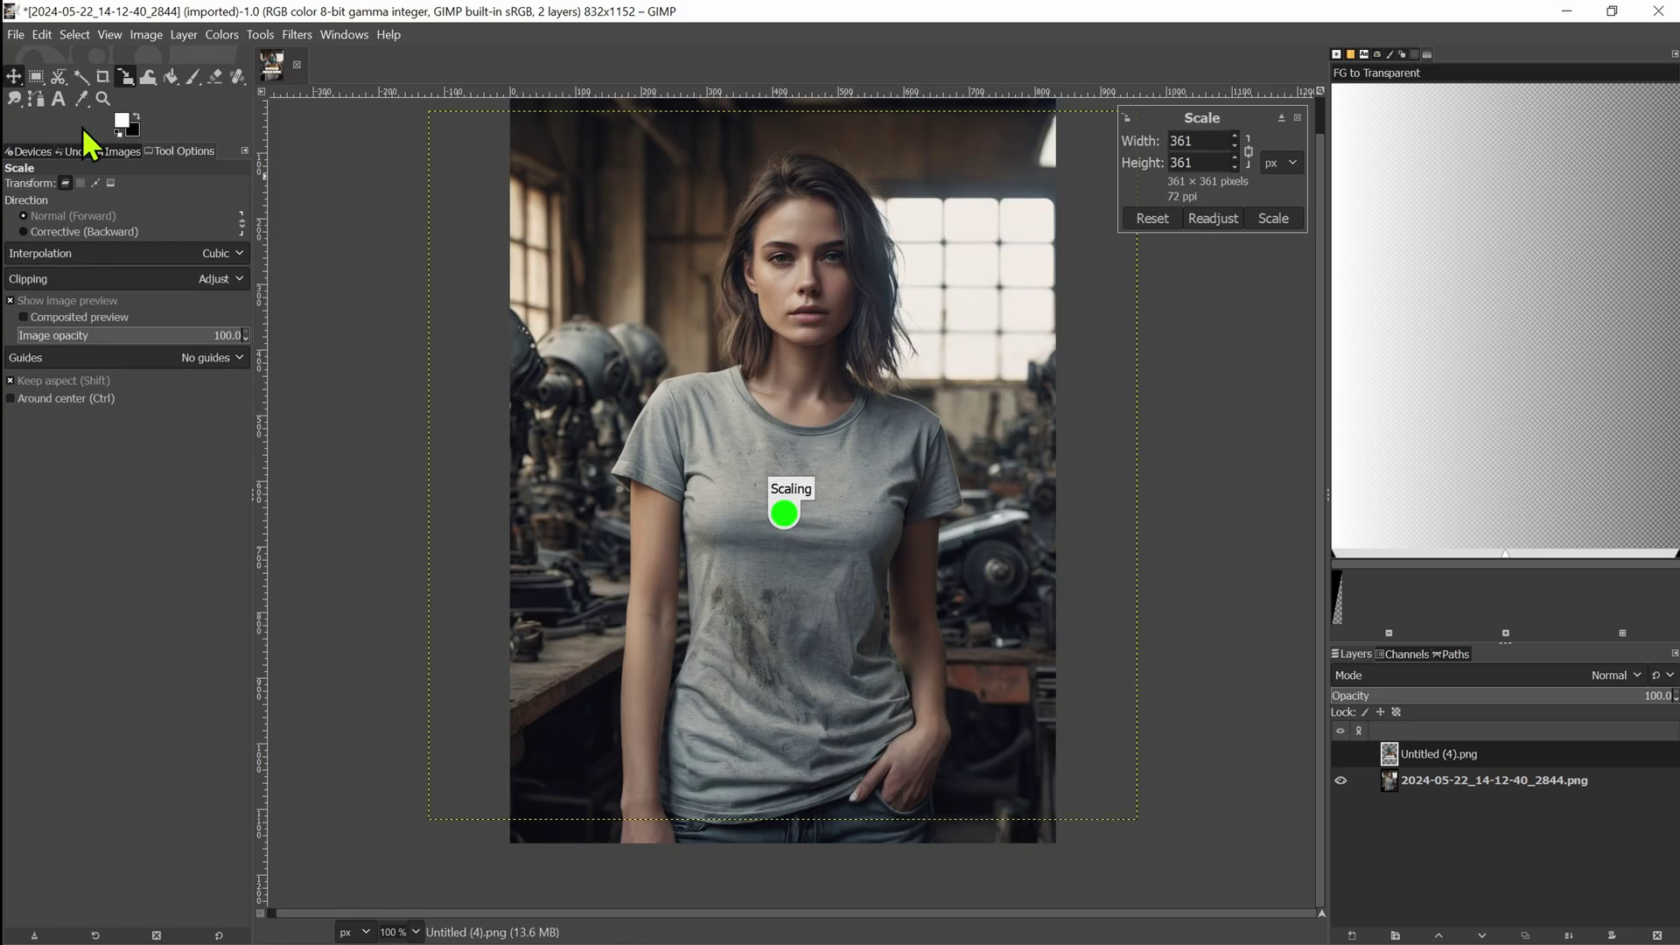
key(m)
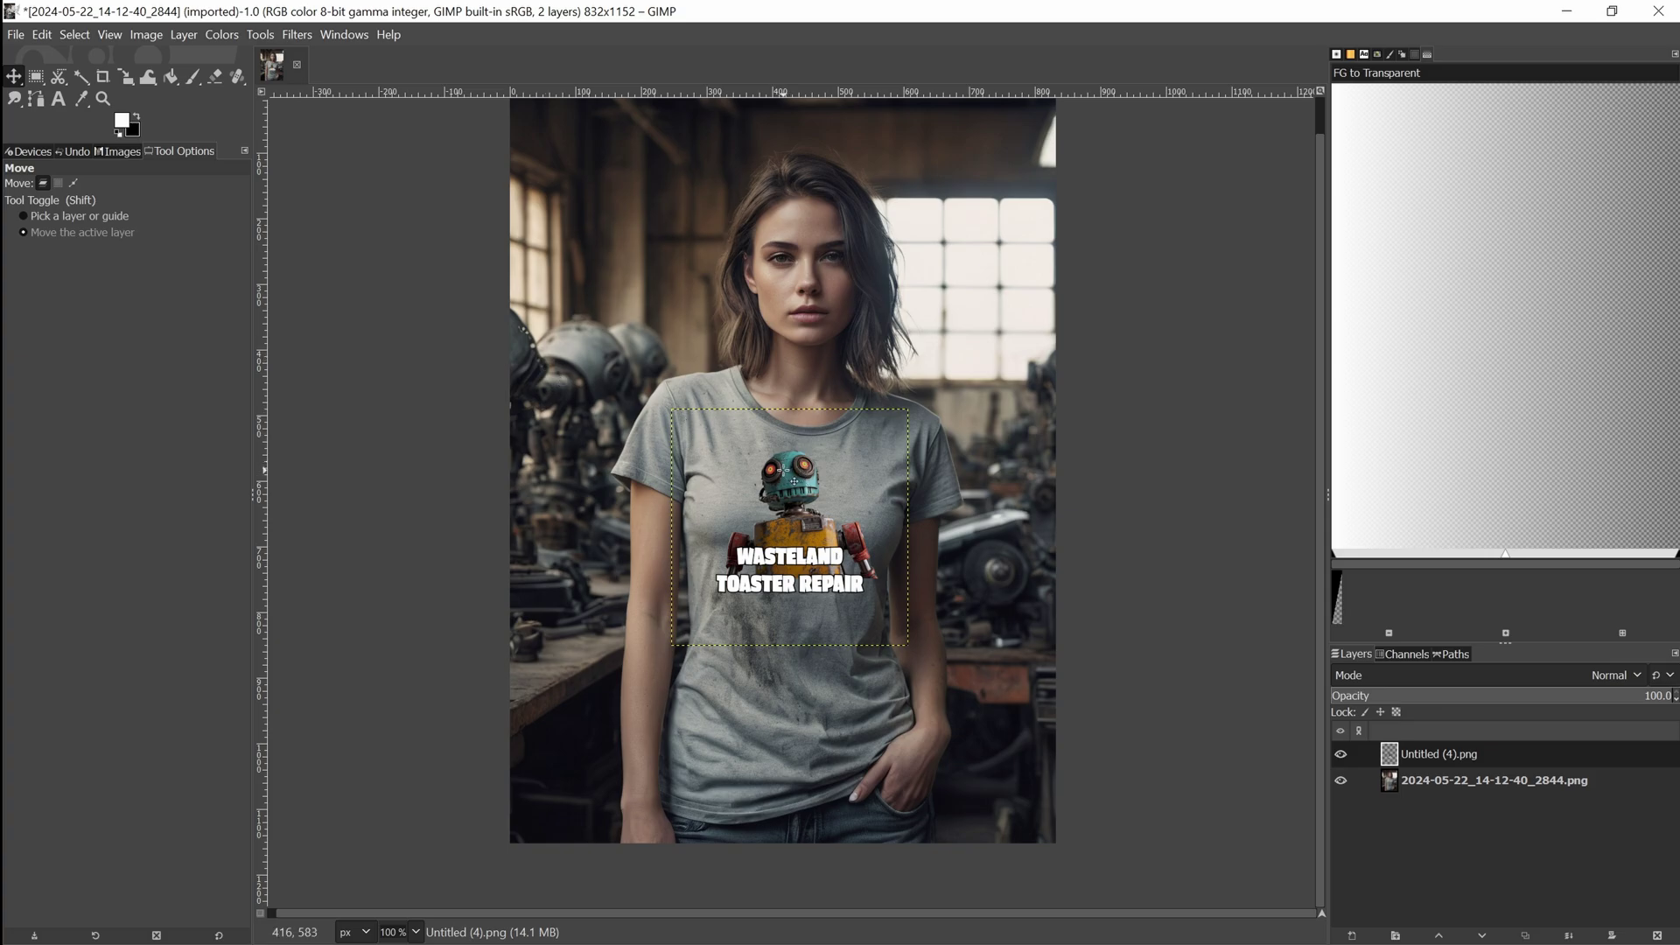
drag(825, 505, 825, 514)
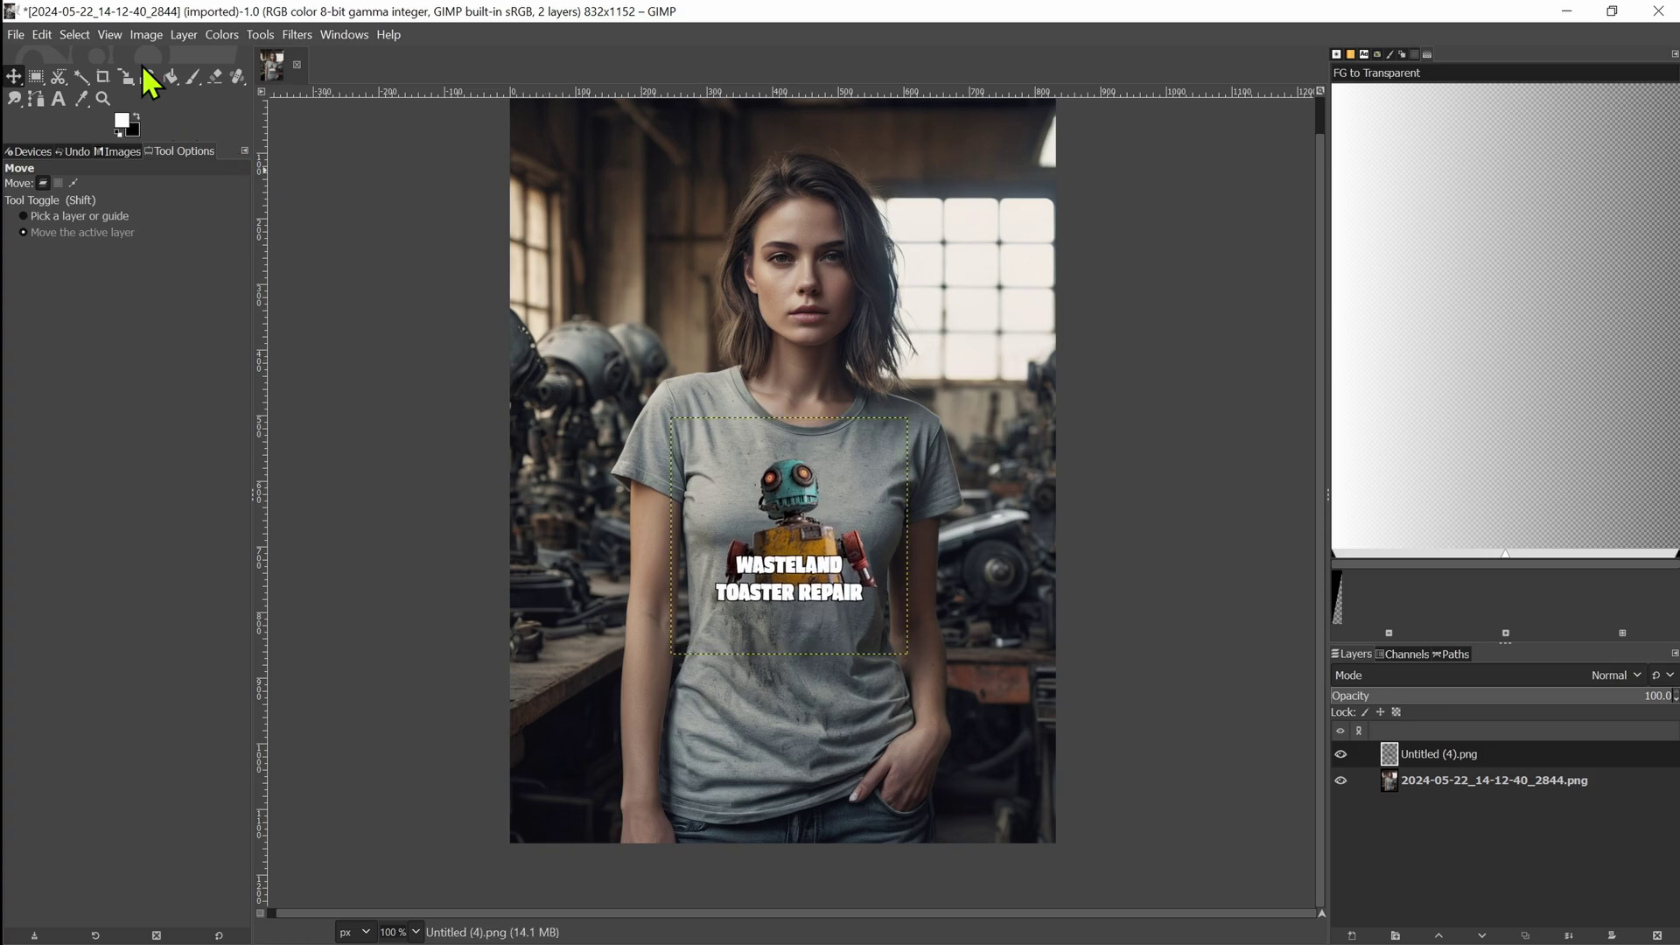
Activate the Warp Transform tool and set the blend mode of the robot logo layer to Overlay
click(148, 78)
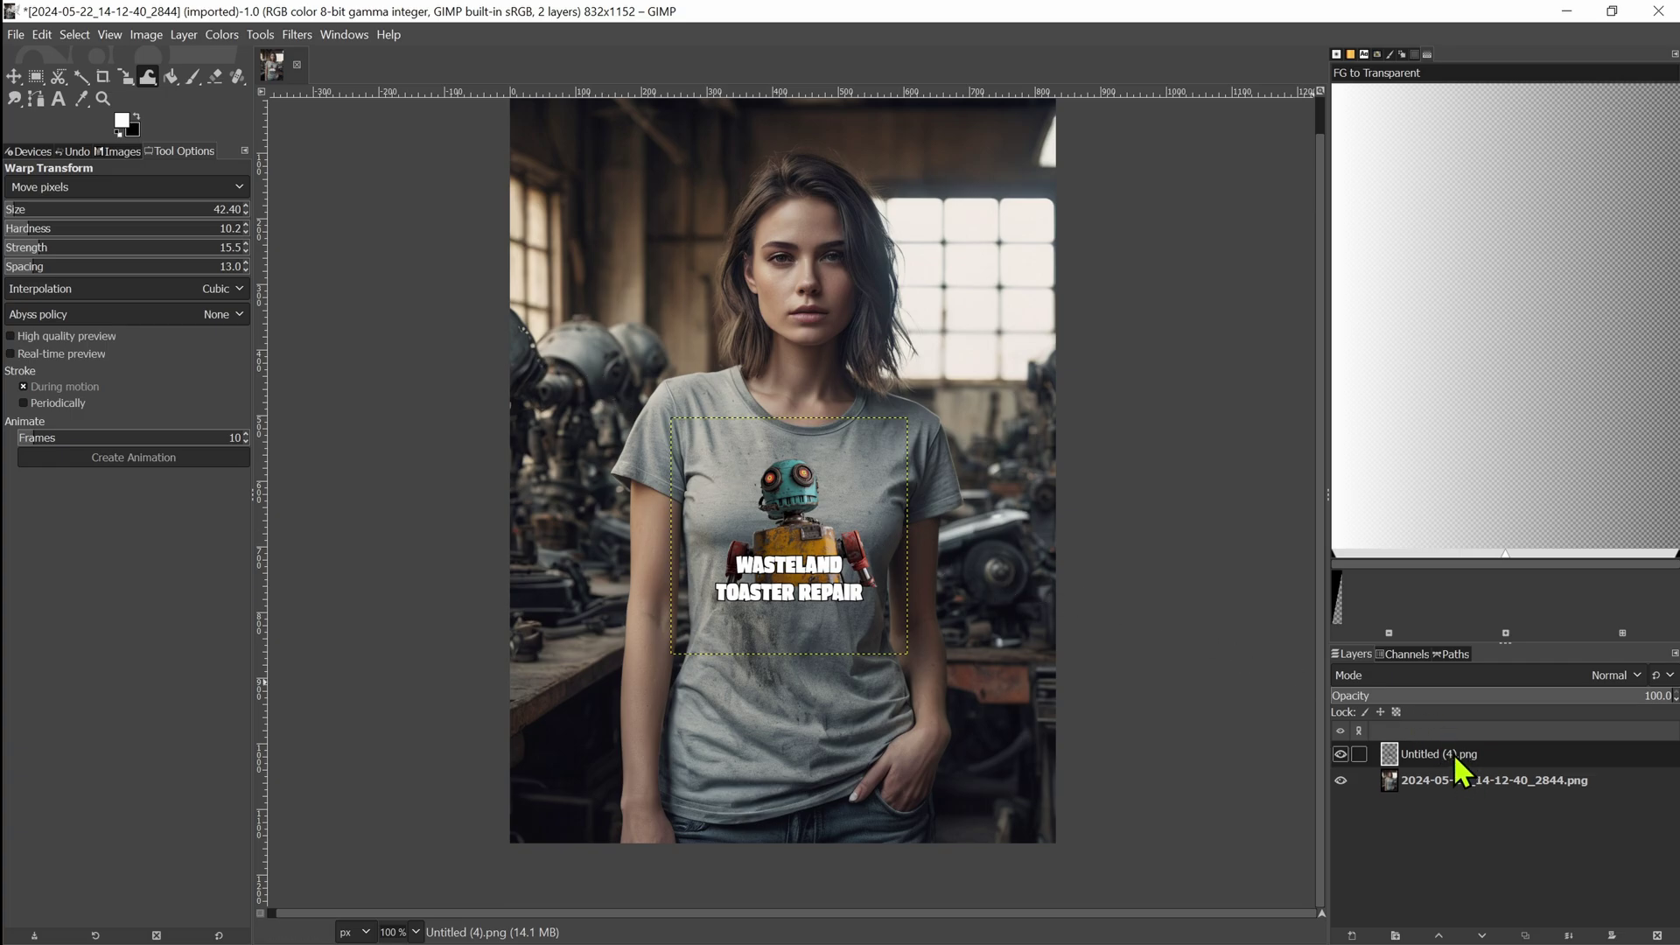
click(1608, 676)
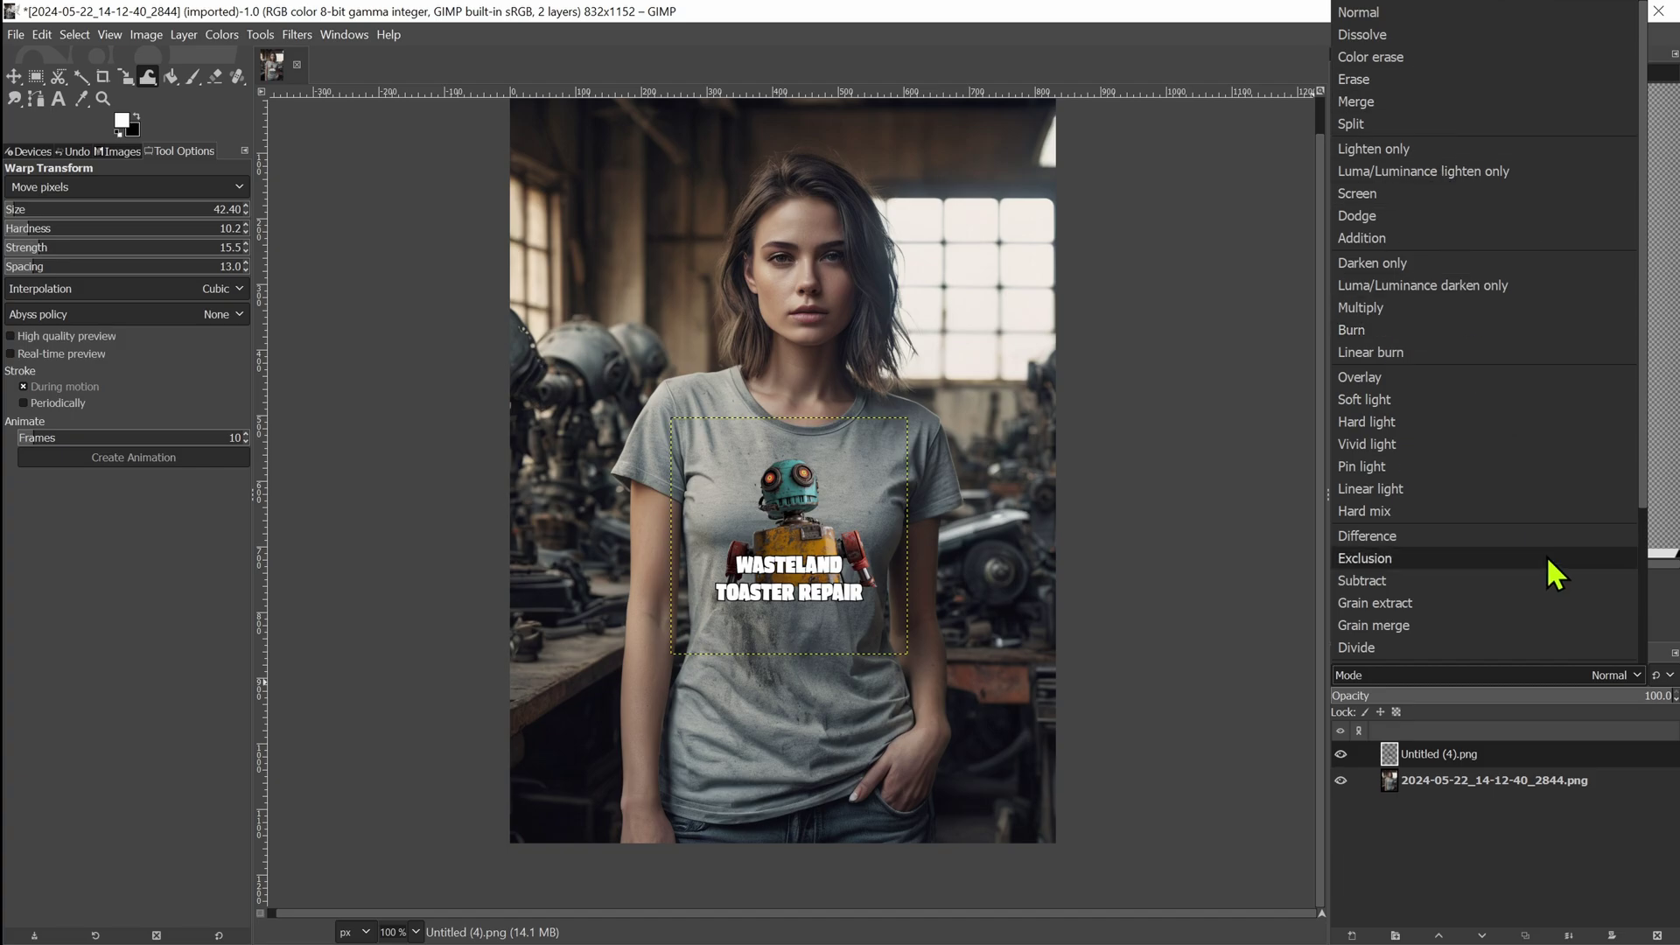
click(1628, 739)
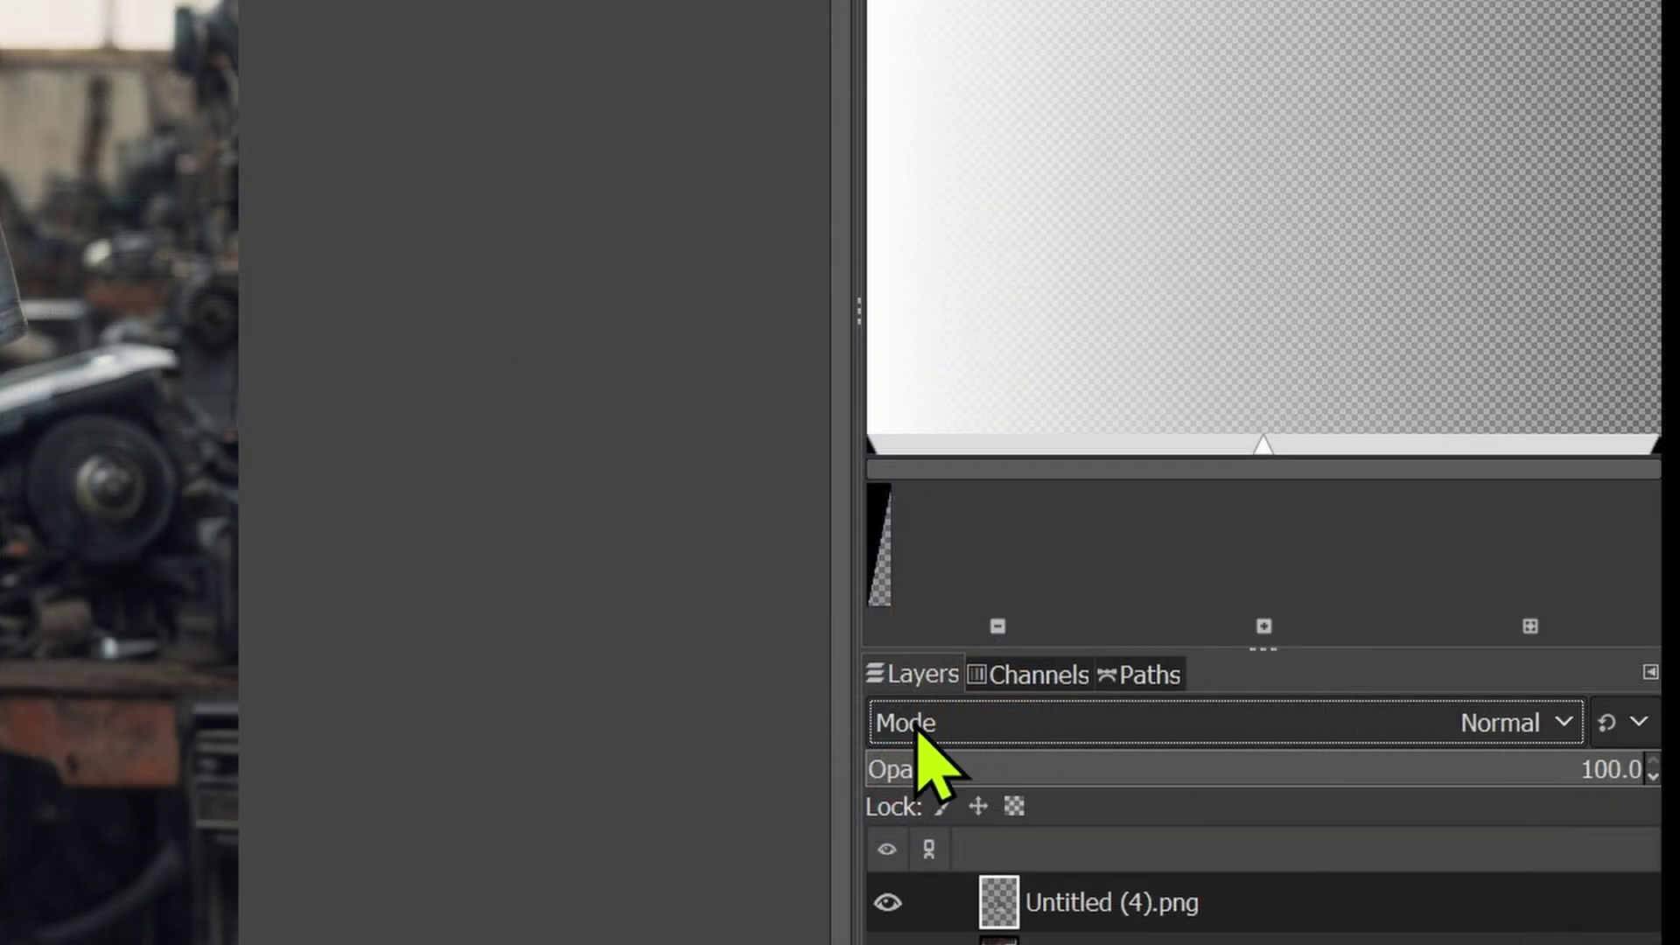
click(1562, 725)
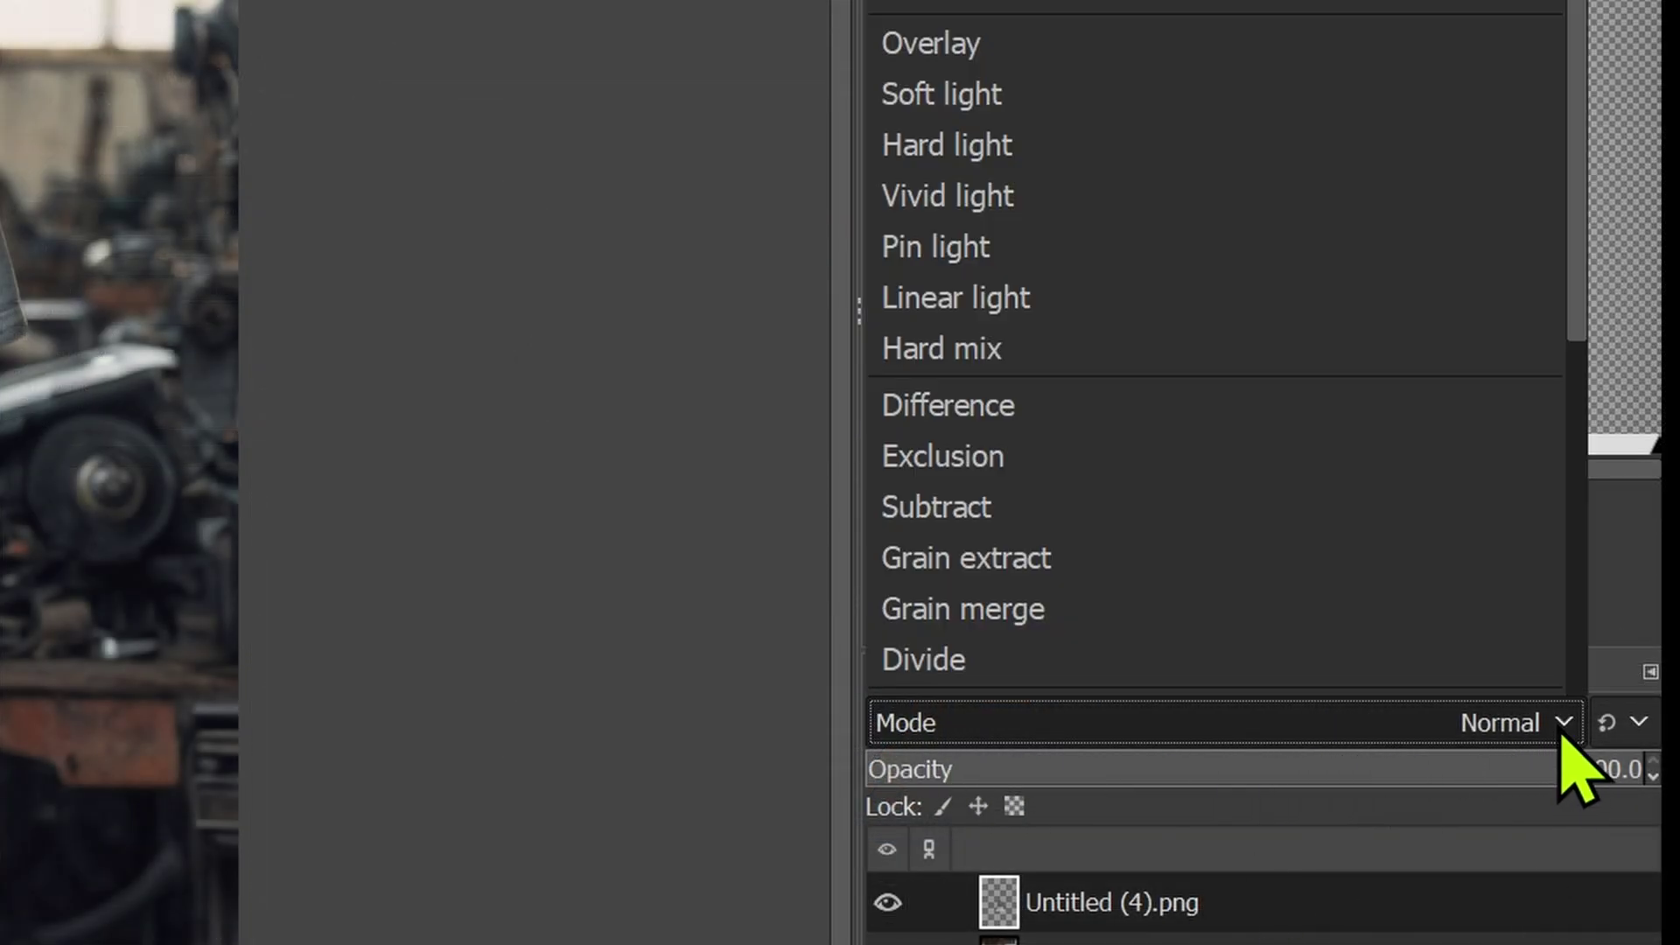
click(1006, 48)
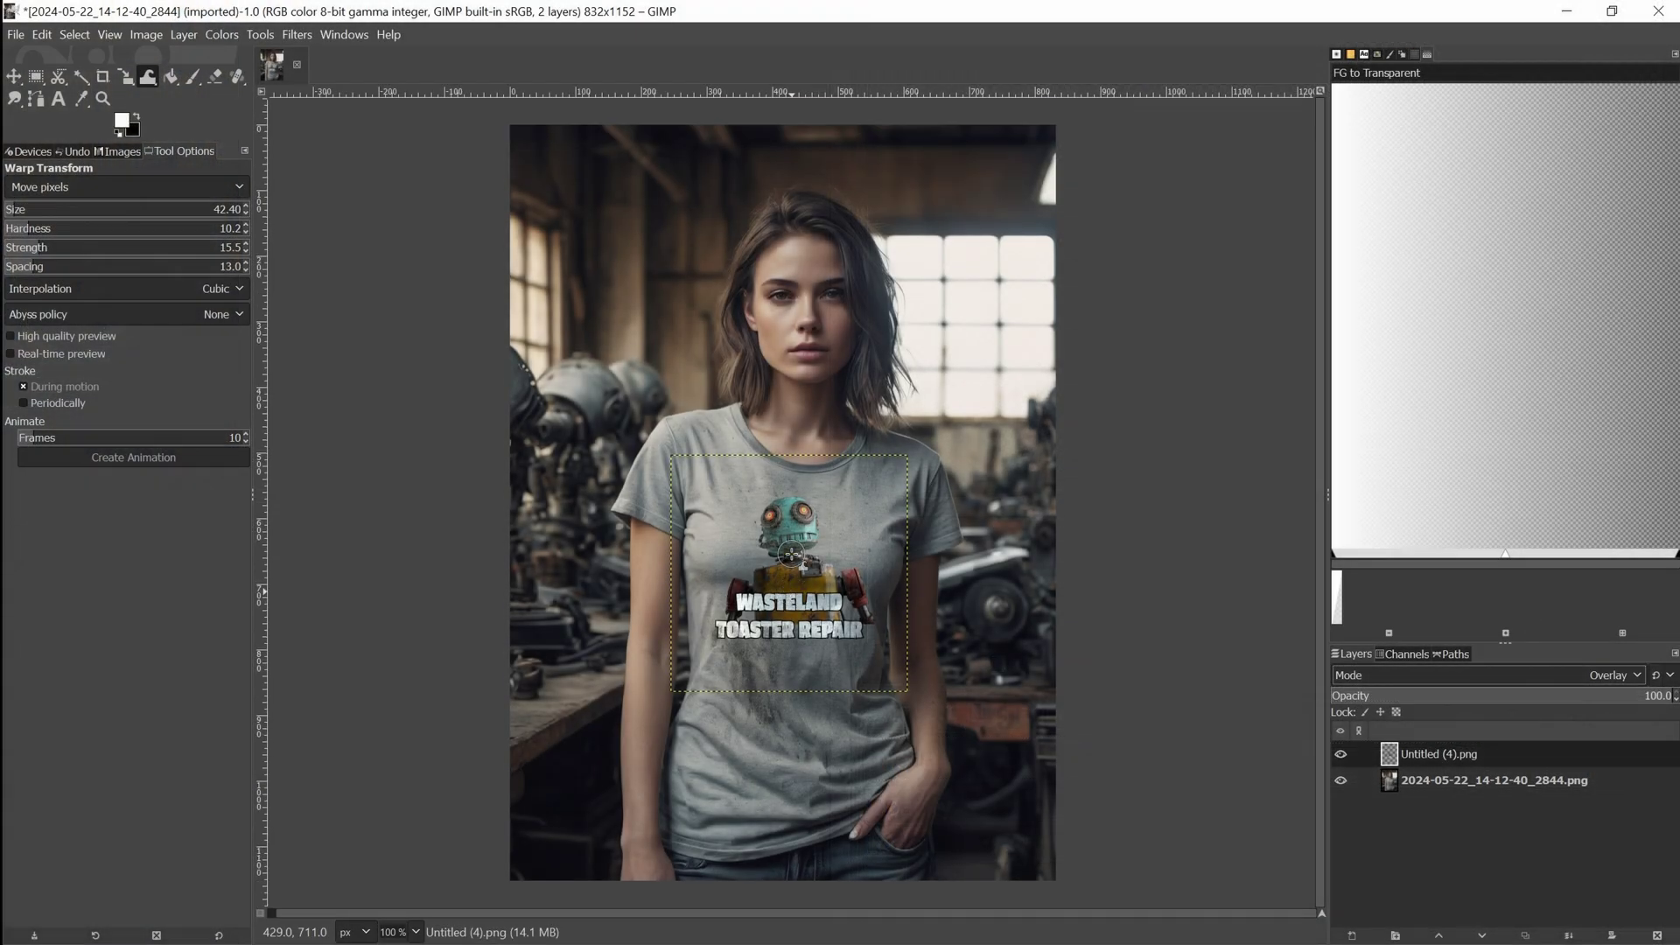
Check how the logo blends with the shirt fabric and reduce the logo layer's opacity to 78.5
scroll(790, 554, up, 5)
scroll(790, 554, down, 2)
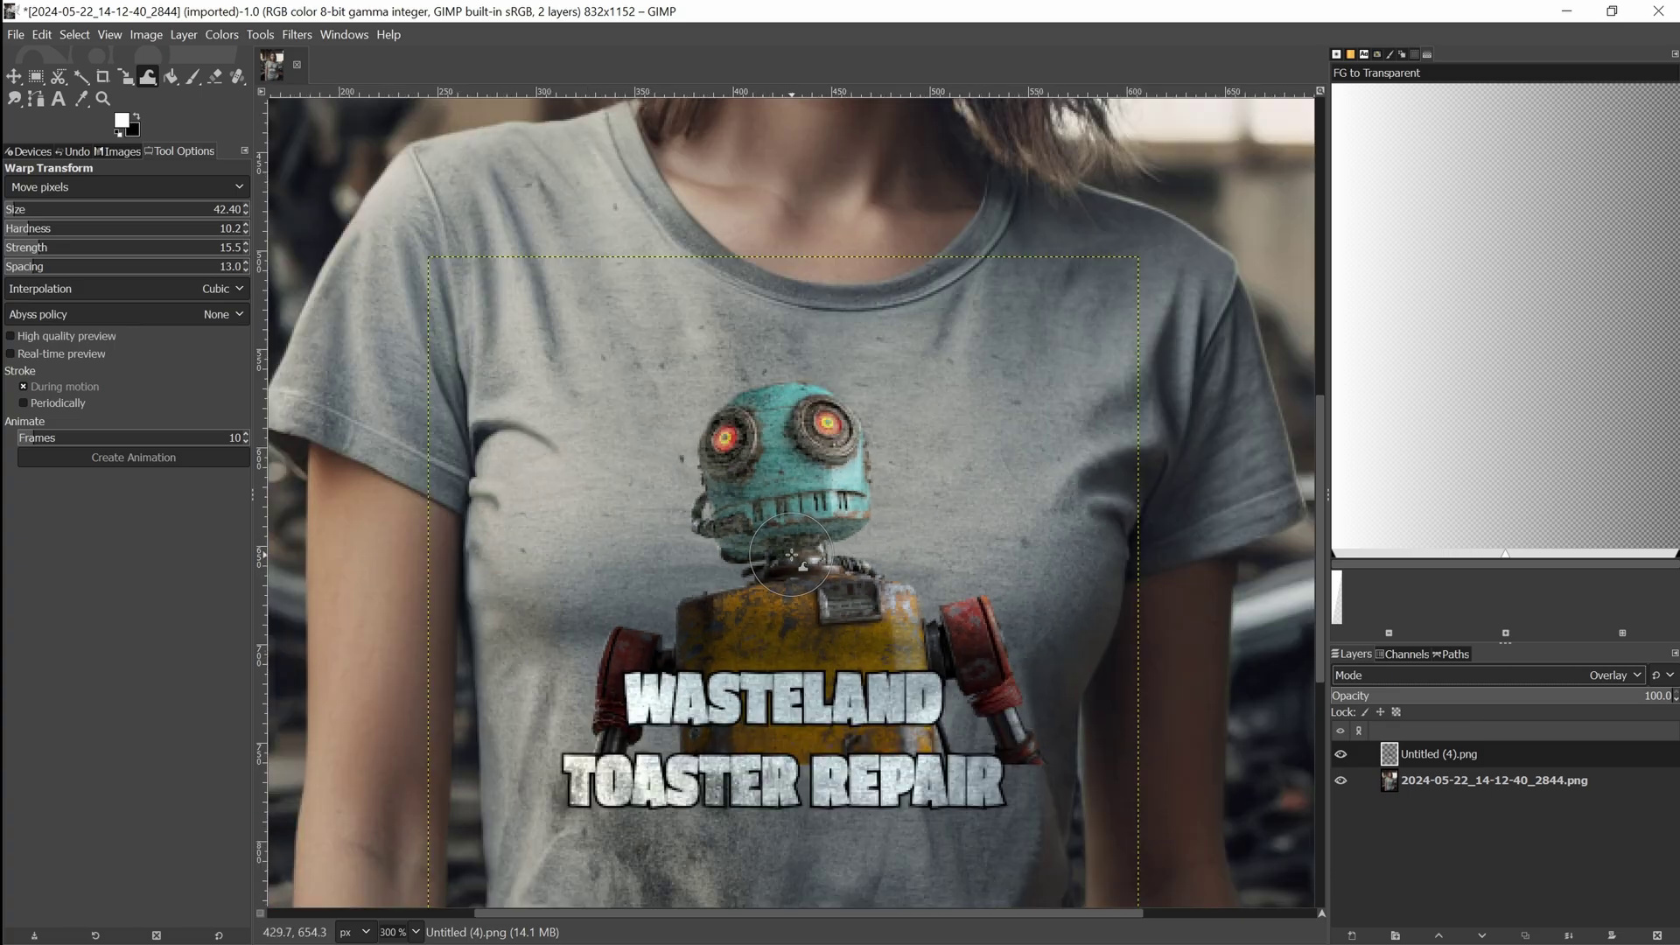
scroll(790, 554, down, 4)
scroll(790, 554, up, 2)
scroll(790, 554, up, 3)
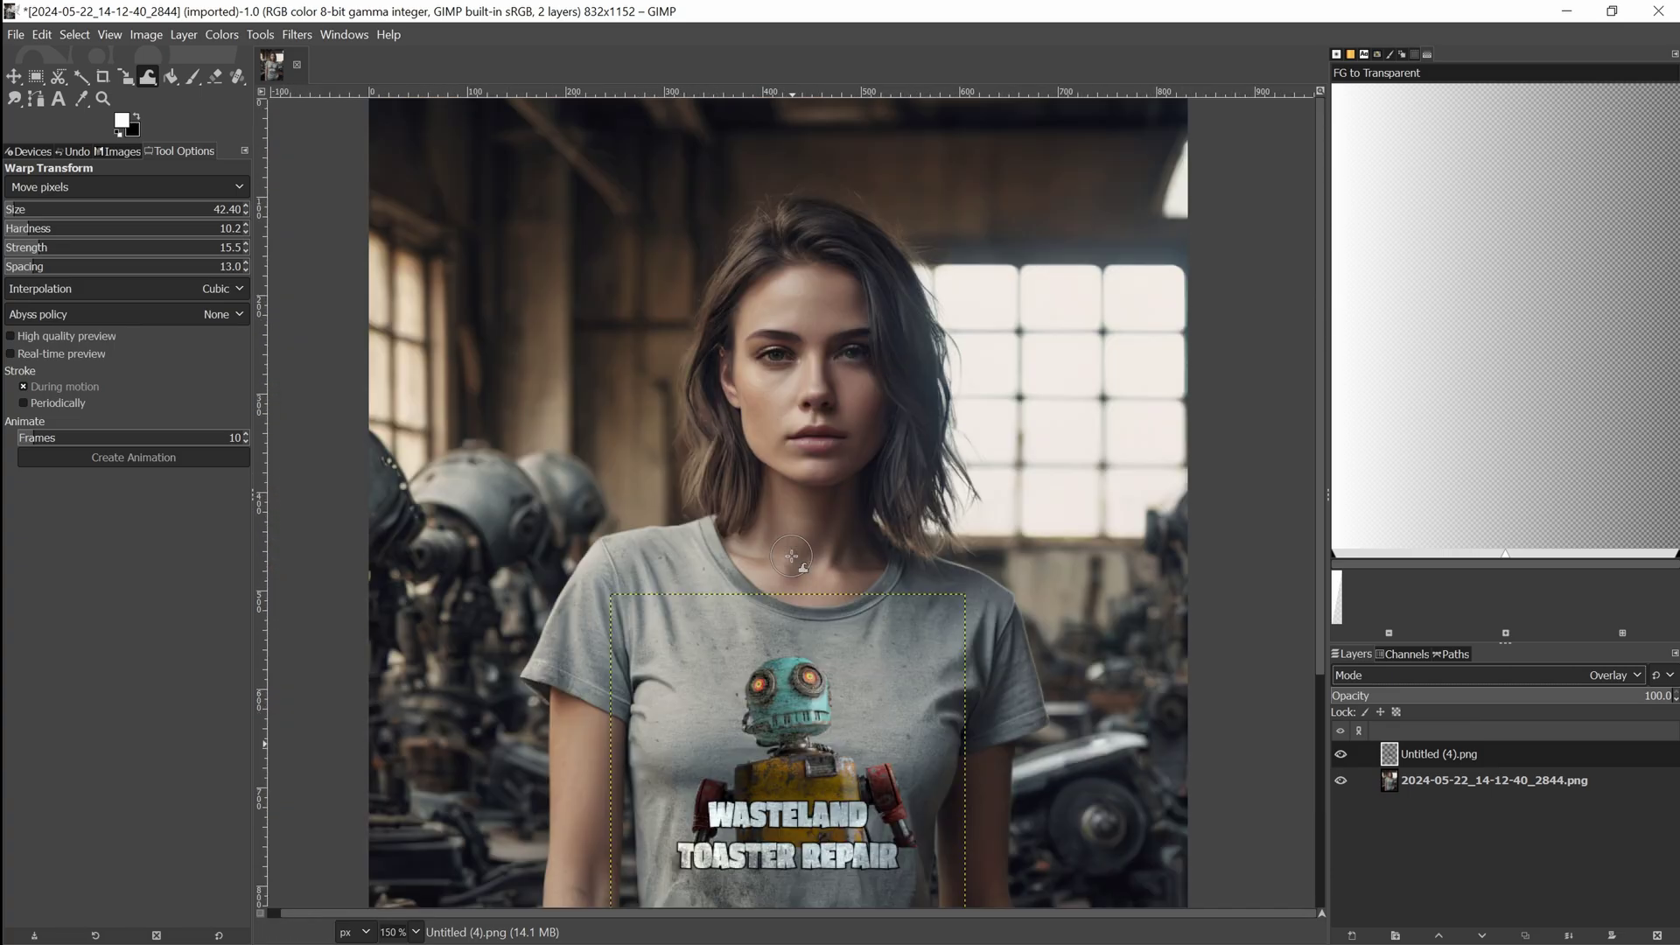
scroll(790, 554, down, 1)
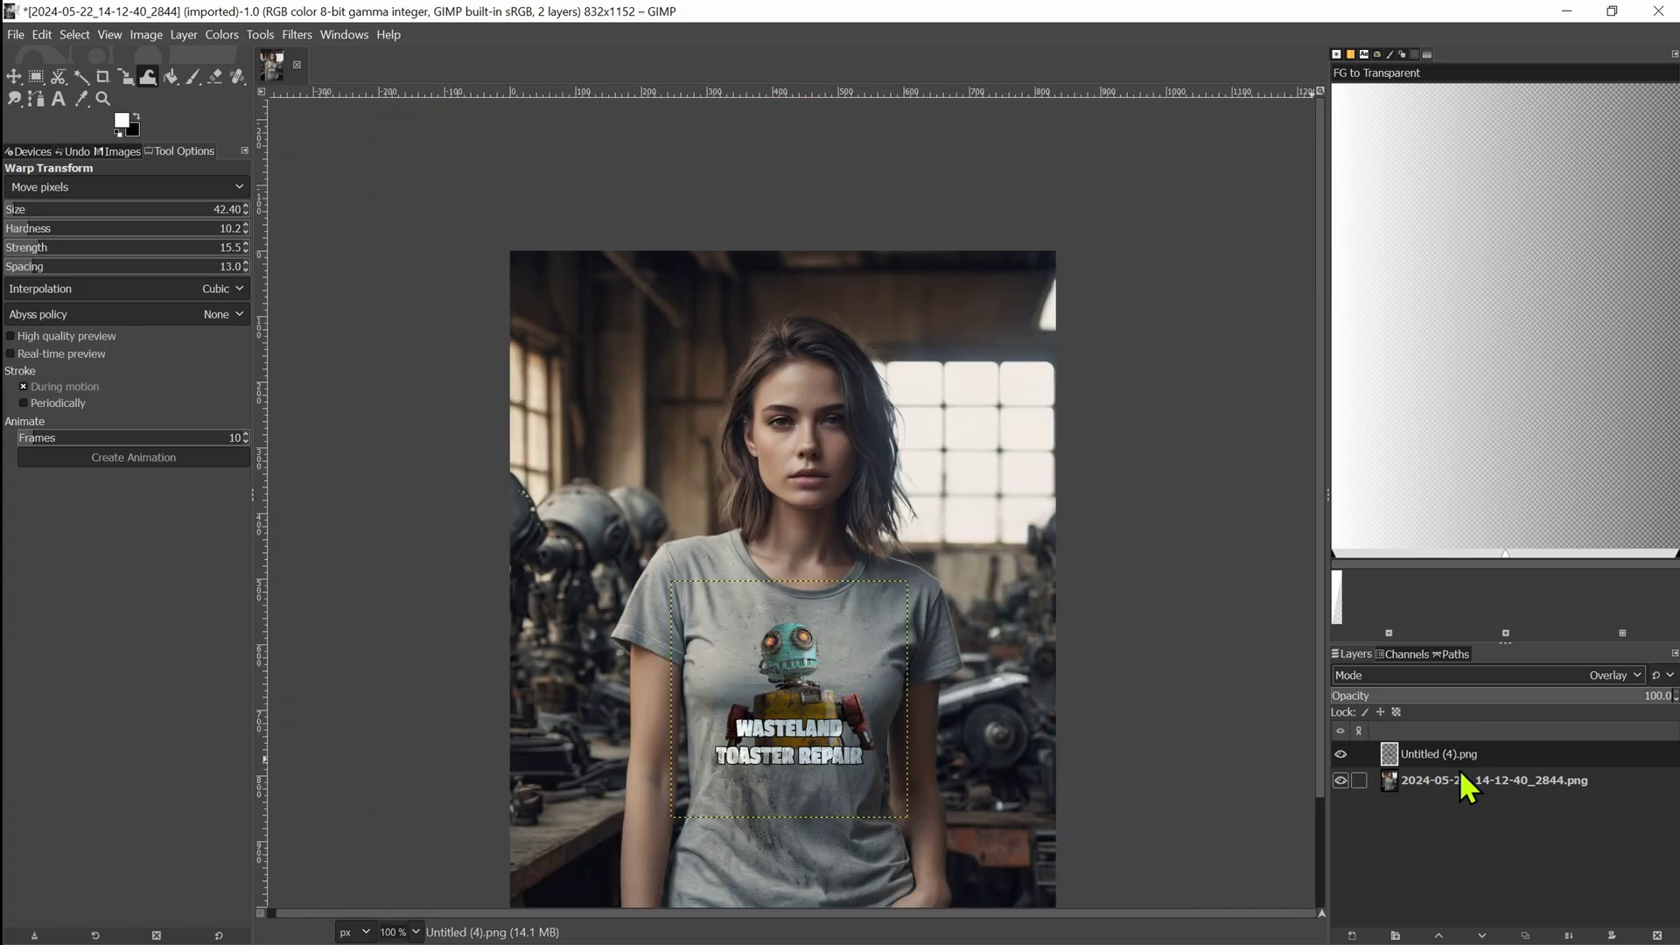
mouse_move(1617, 697)
mouse_down()
mouse_move(1575, 697)
mouse_move(1635, 697)
mouse_move(1558, 698)
mouse_move(1663, 697)
mouse_move(1565, 697)
mouse_move(1636, 697)
mouse_up()
scroll(772, 768, up, 4)
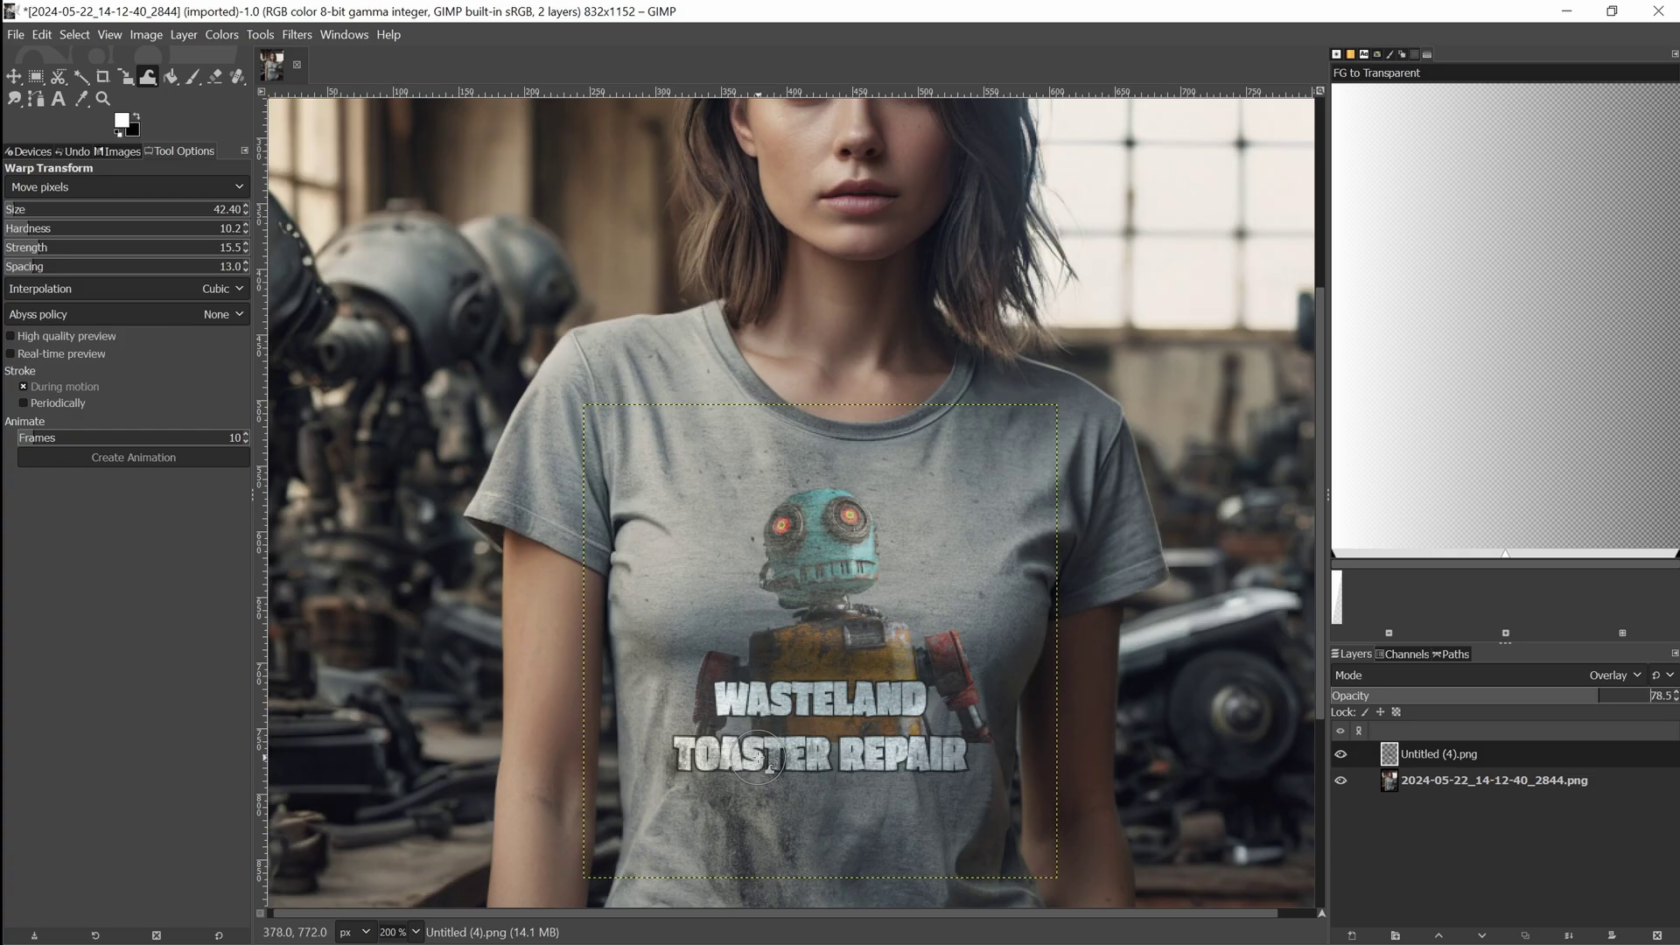
scroll(771, 768, down, 2)
scroll(772, 769, down, 2)
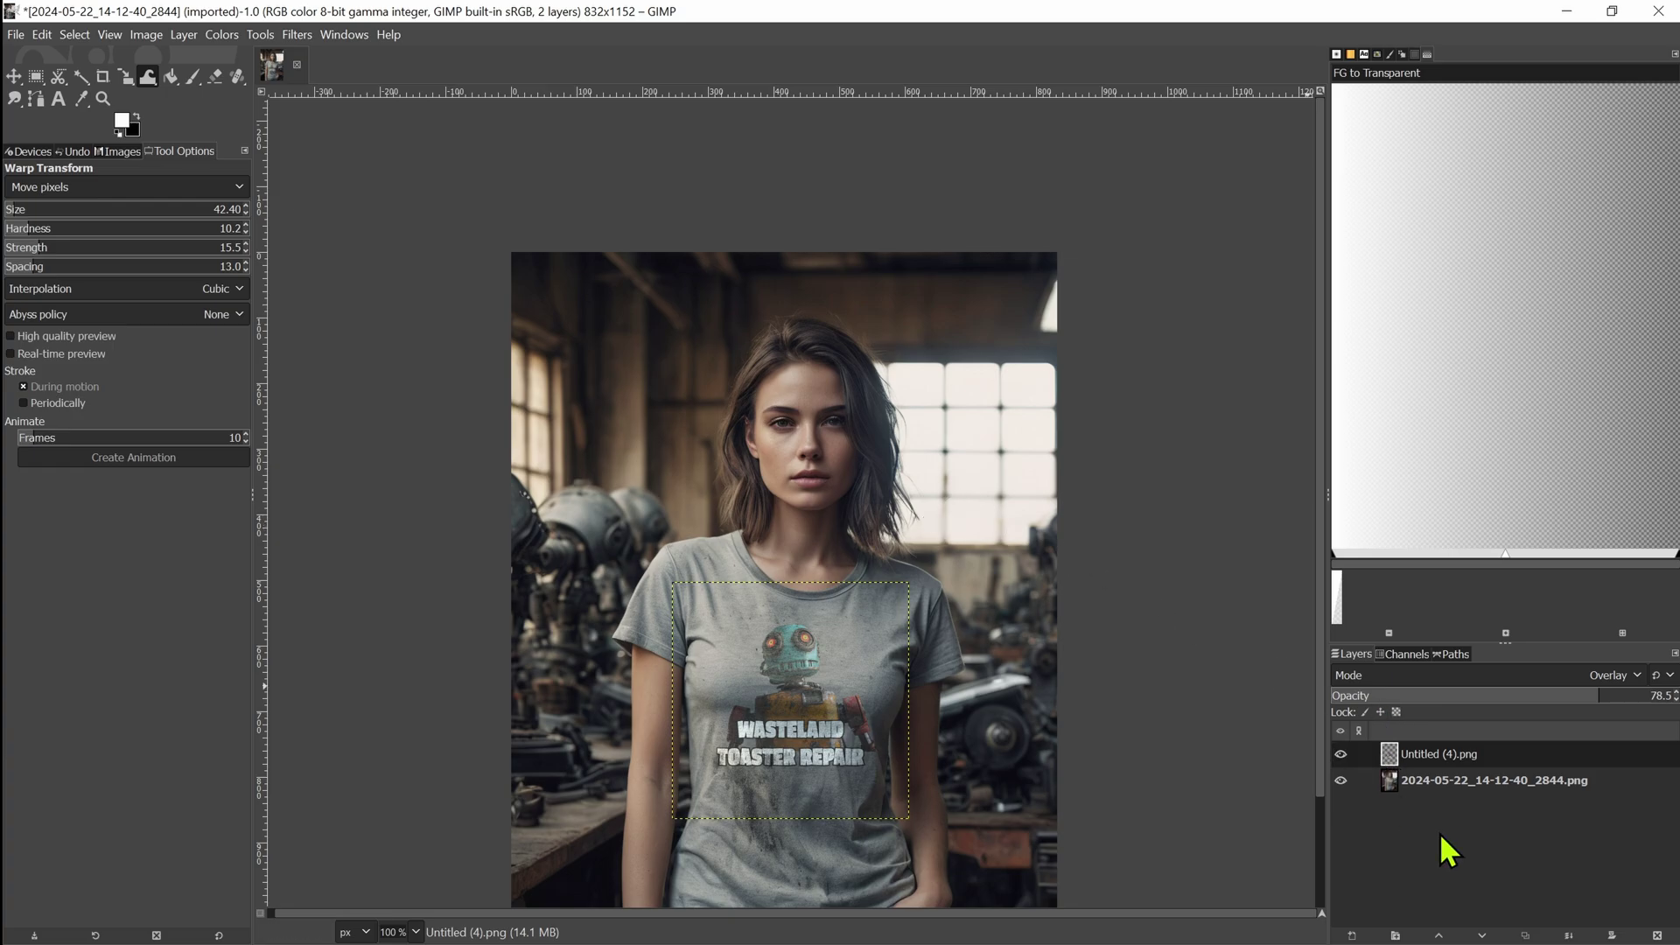
Change the robot logo layer's blend mode to Soft light and raise its opacity
click(1646, 675)
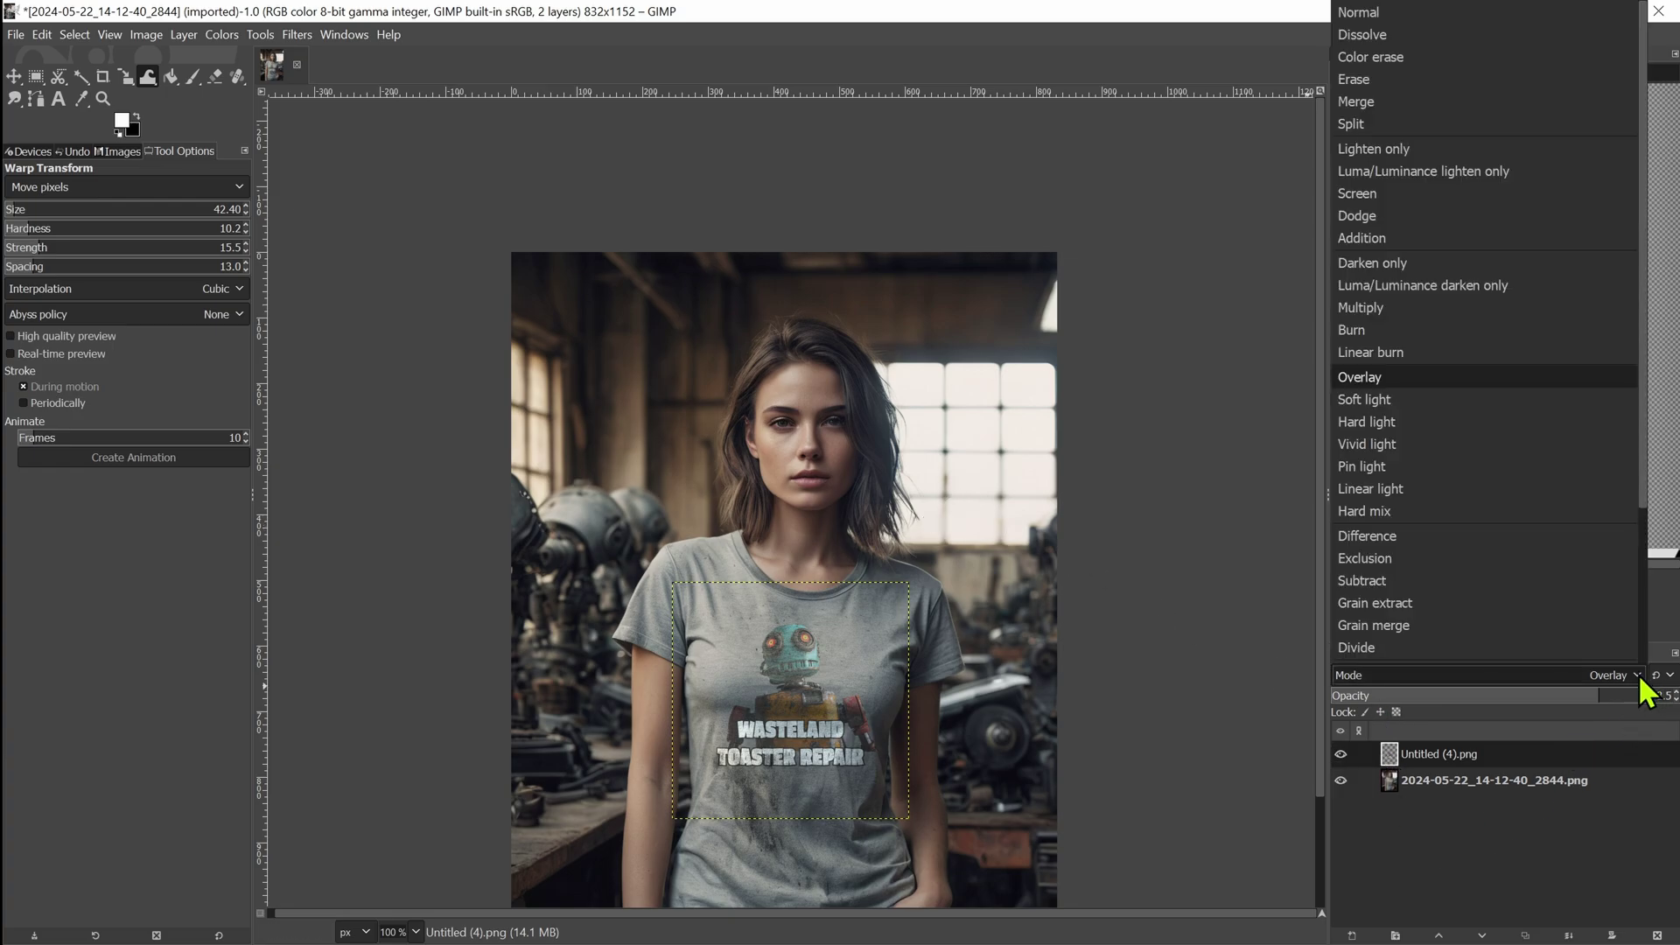
click(1397, 403)
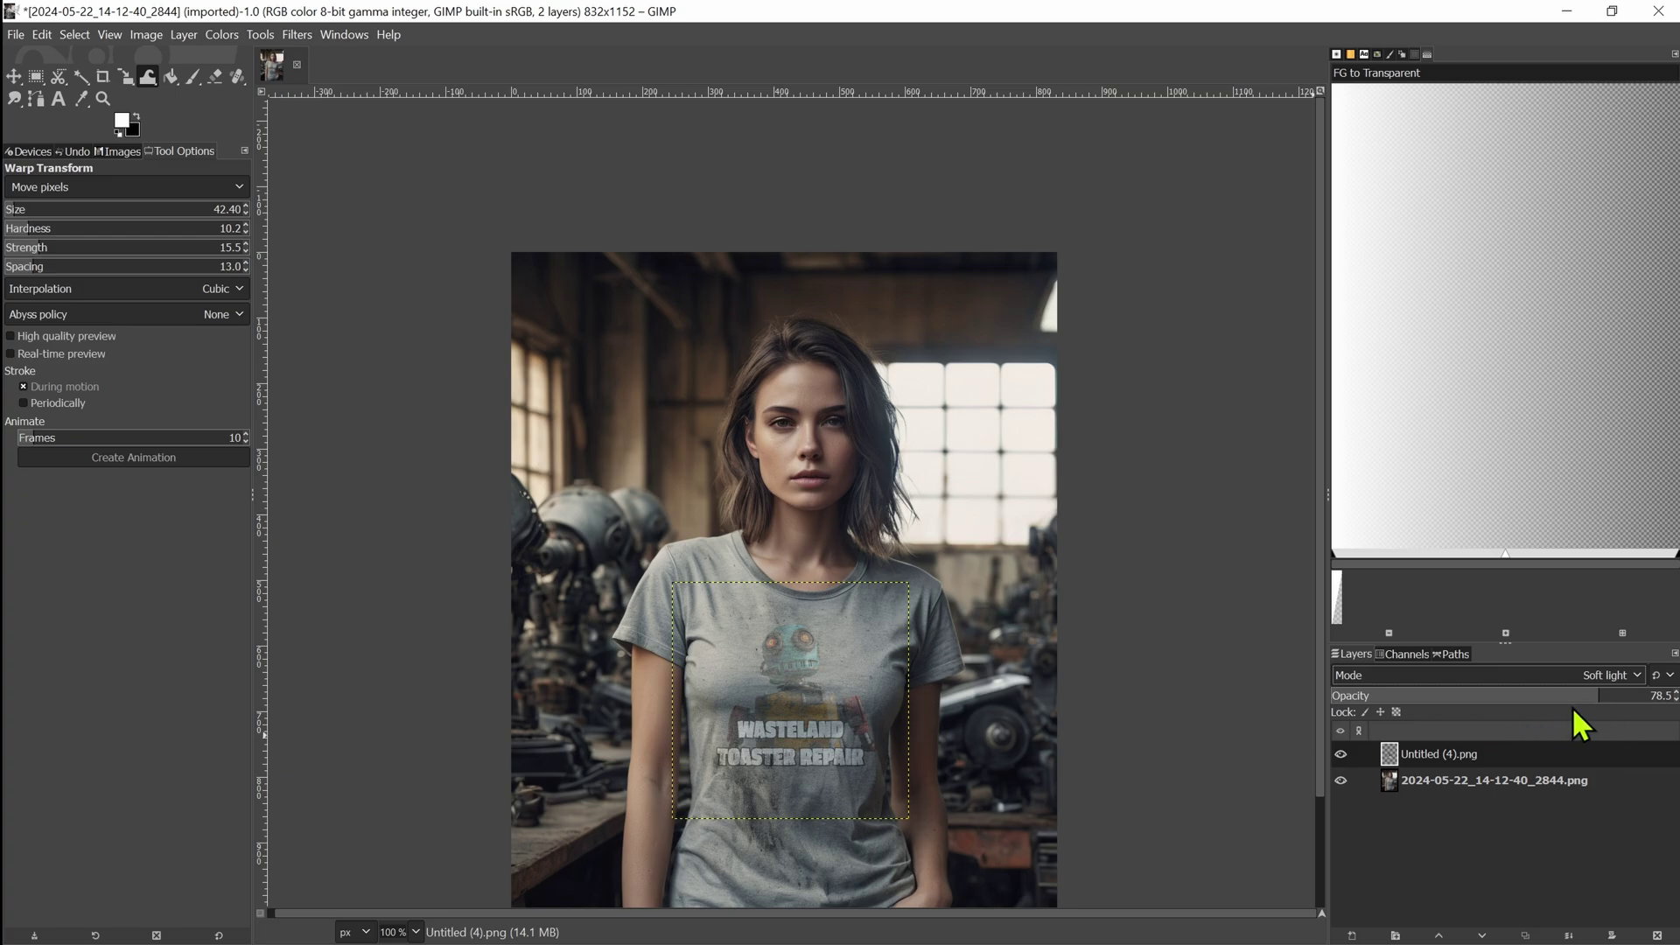
click(1642, 696)
drag(1643, 701, 1656, 700)
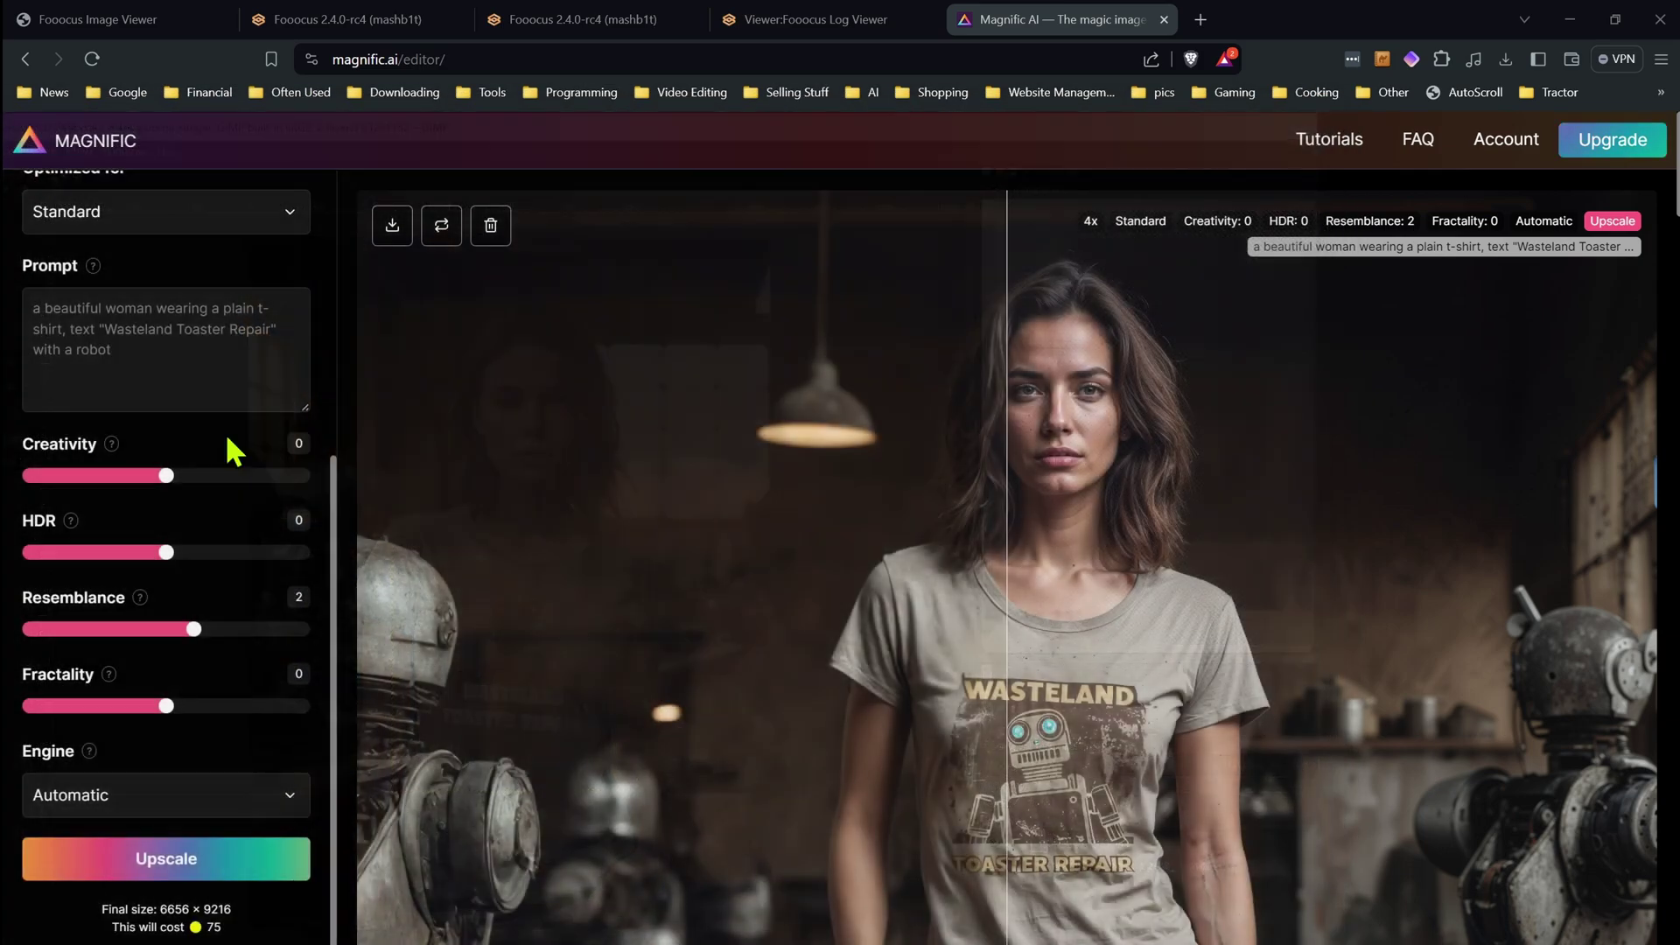
Examine the upscaled woman and her shirt designs in Magnific AI, and return to the Fooocus page
scroll(866, 521, down, 2)
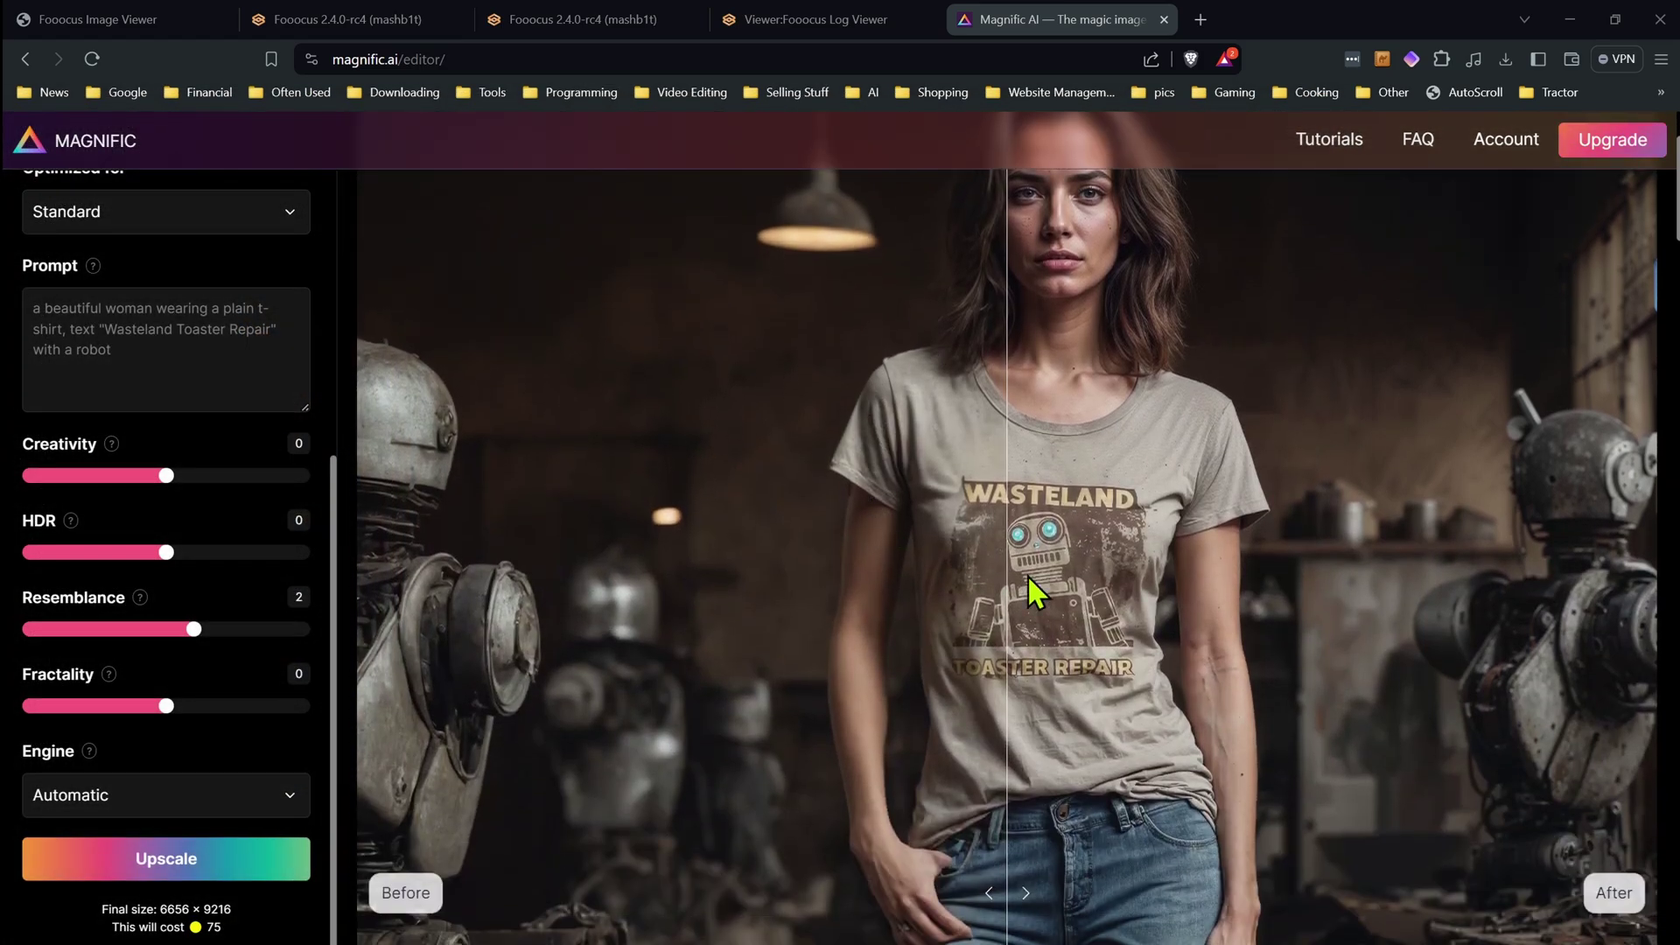
scroll(1062, 574, up, 1)
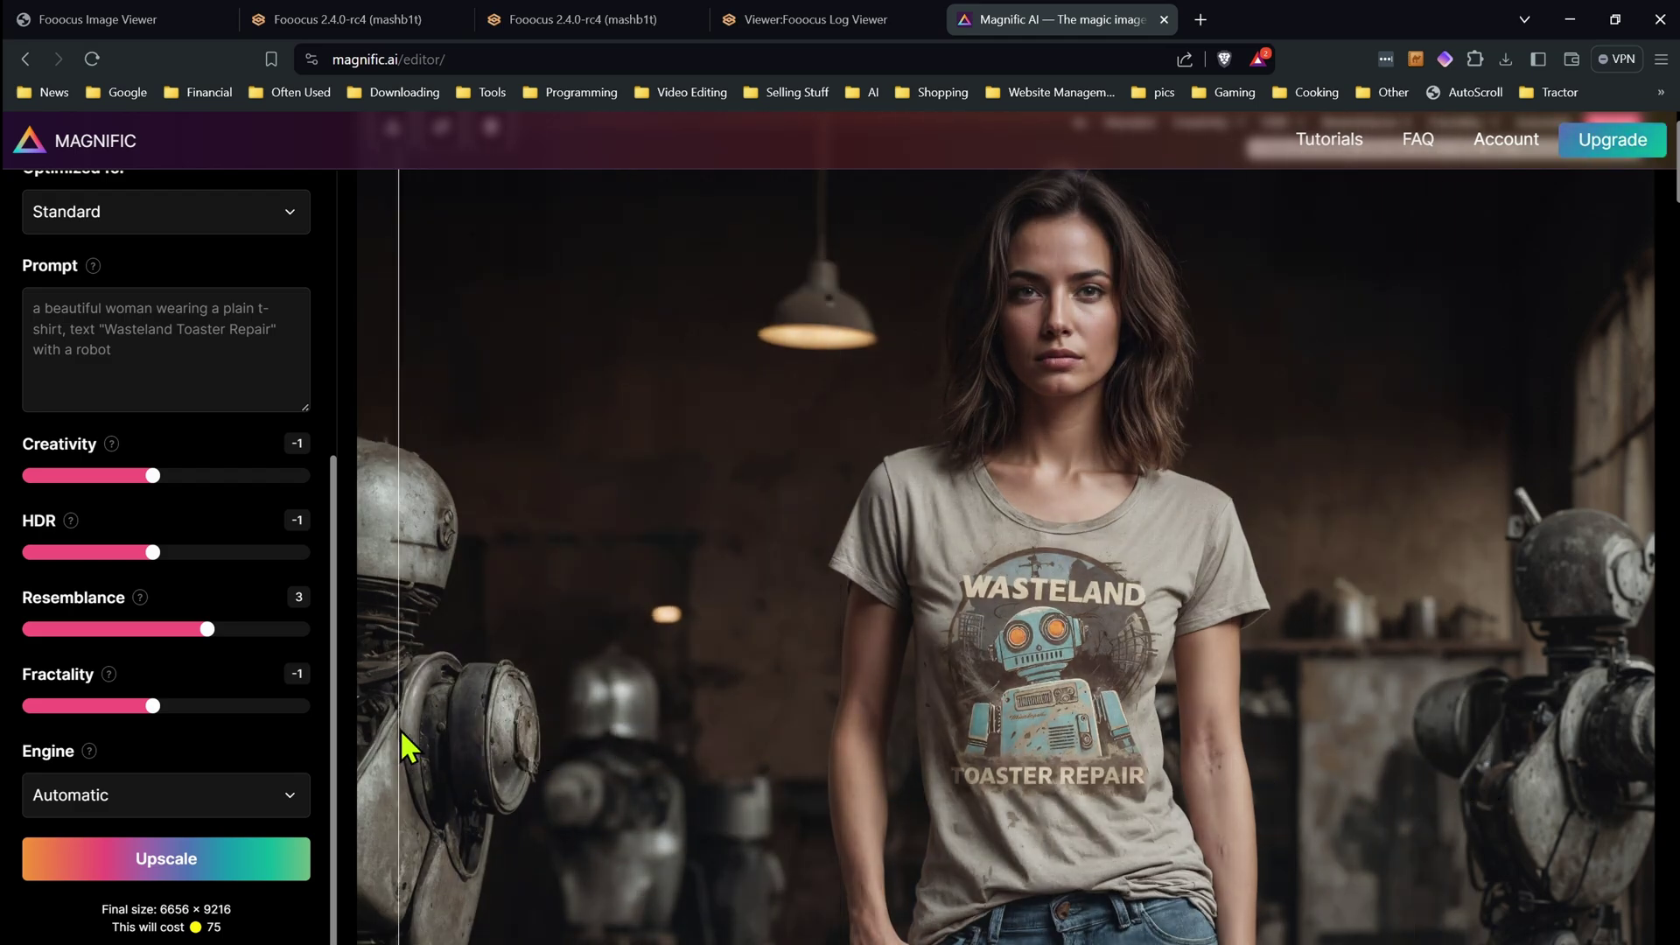
scroll(946, 739, down, 5)
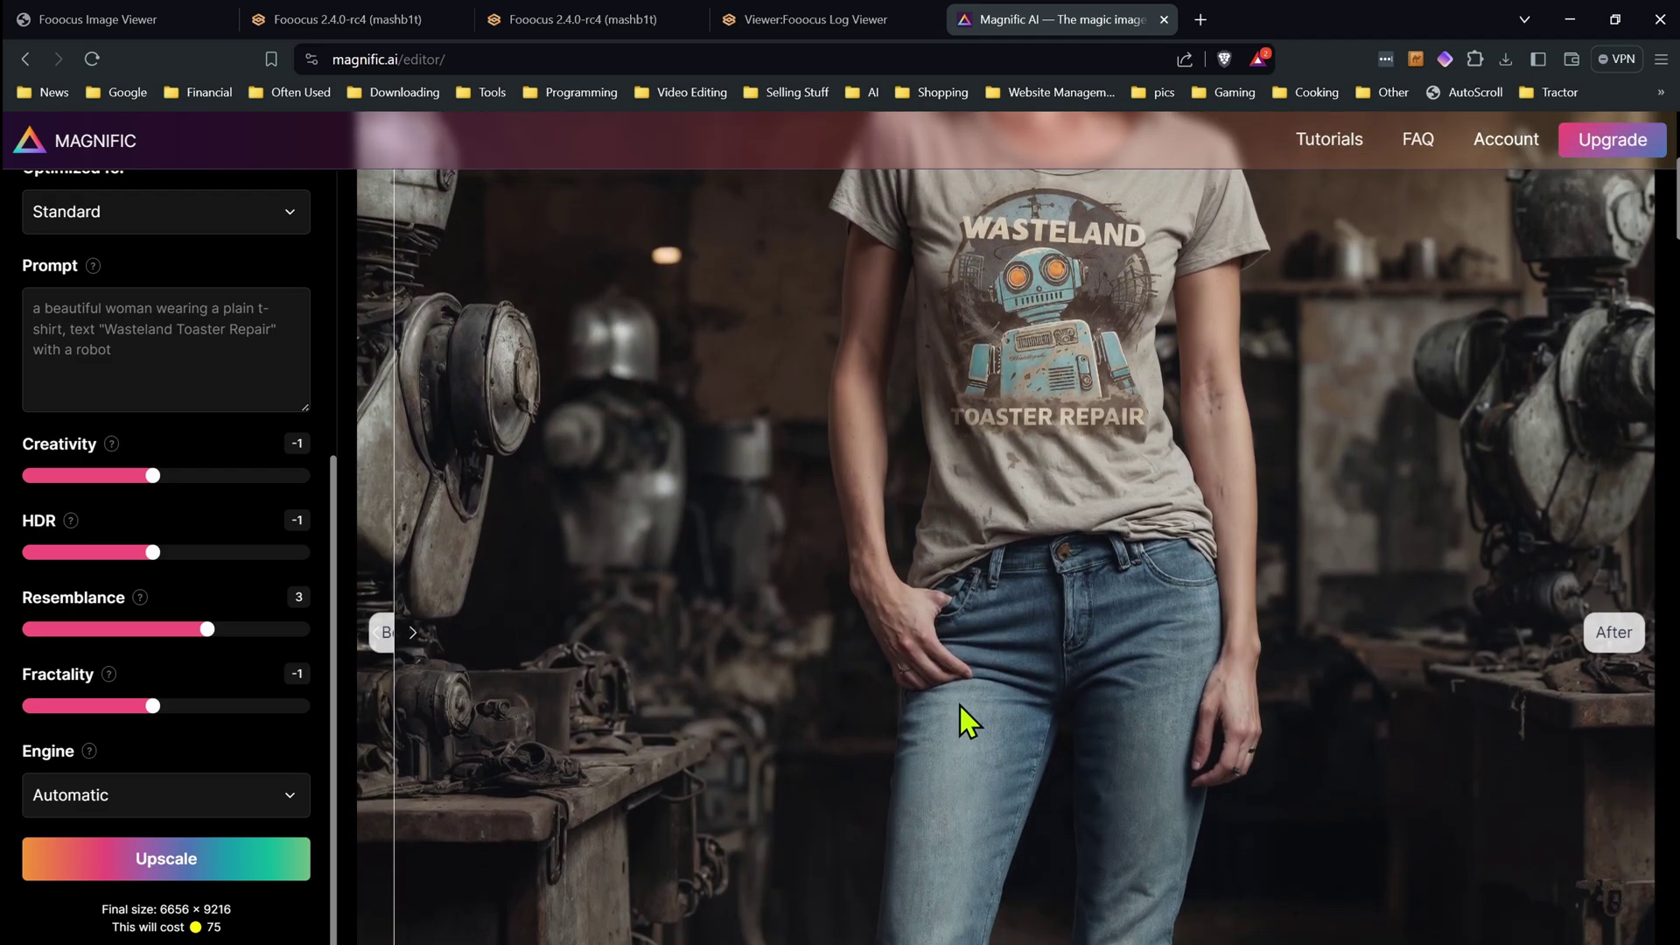
scroll(839, 581, up, 5)
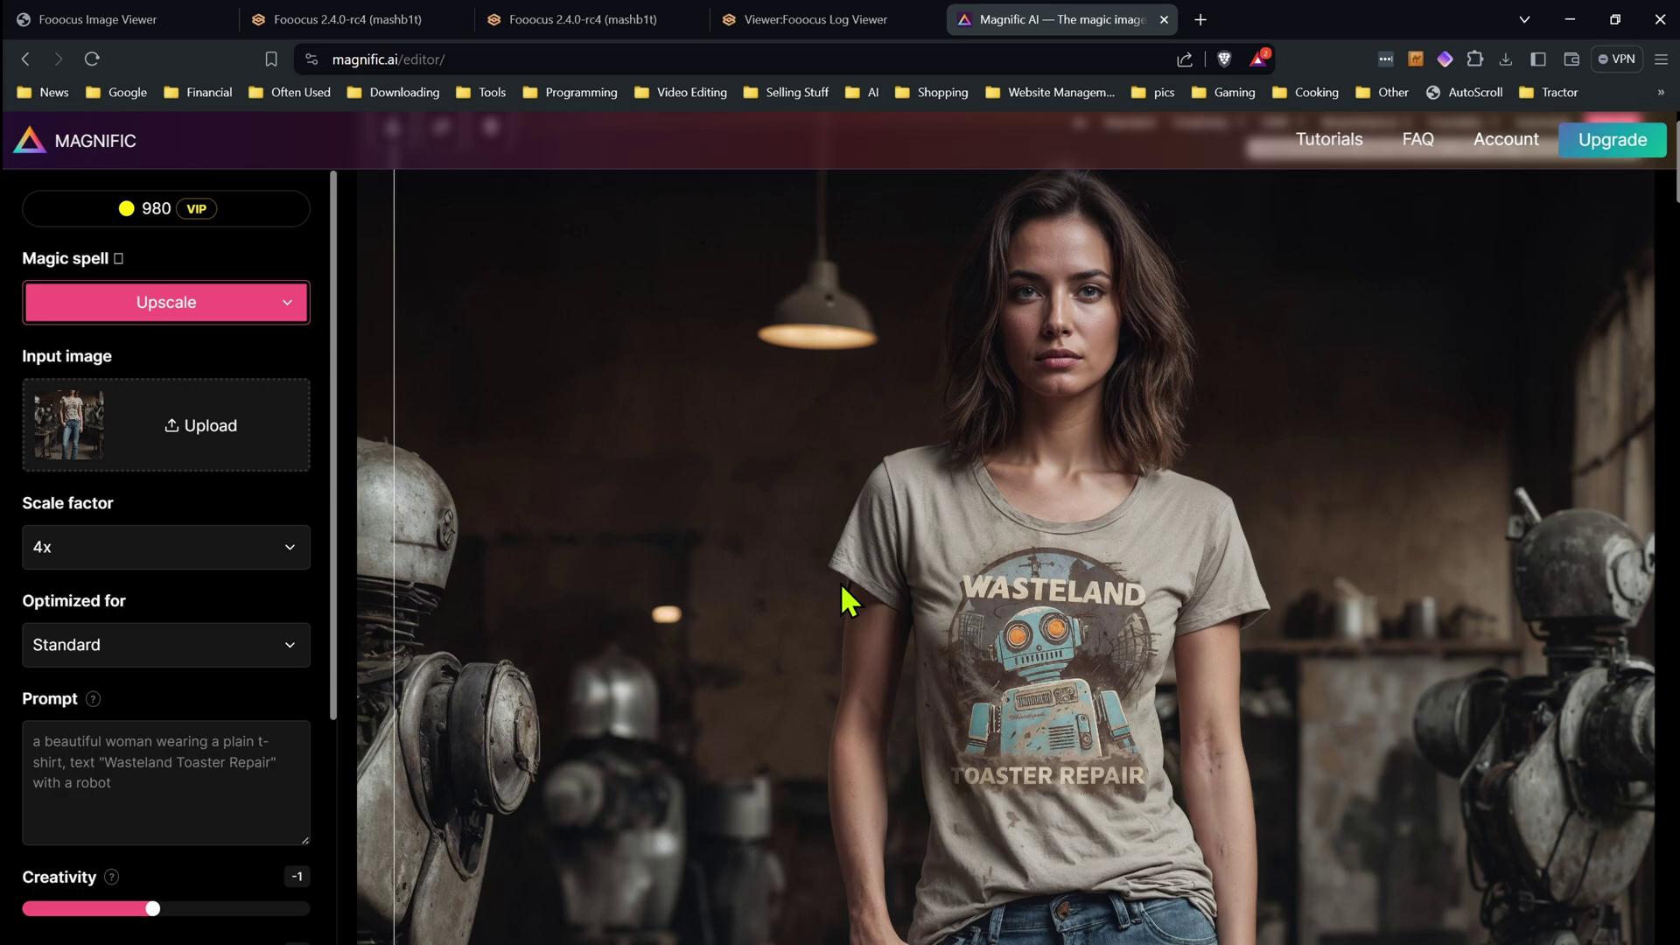
key(ctrl+3)
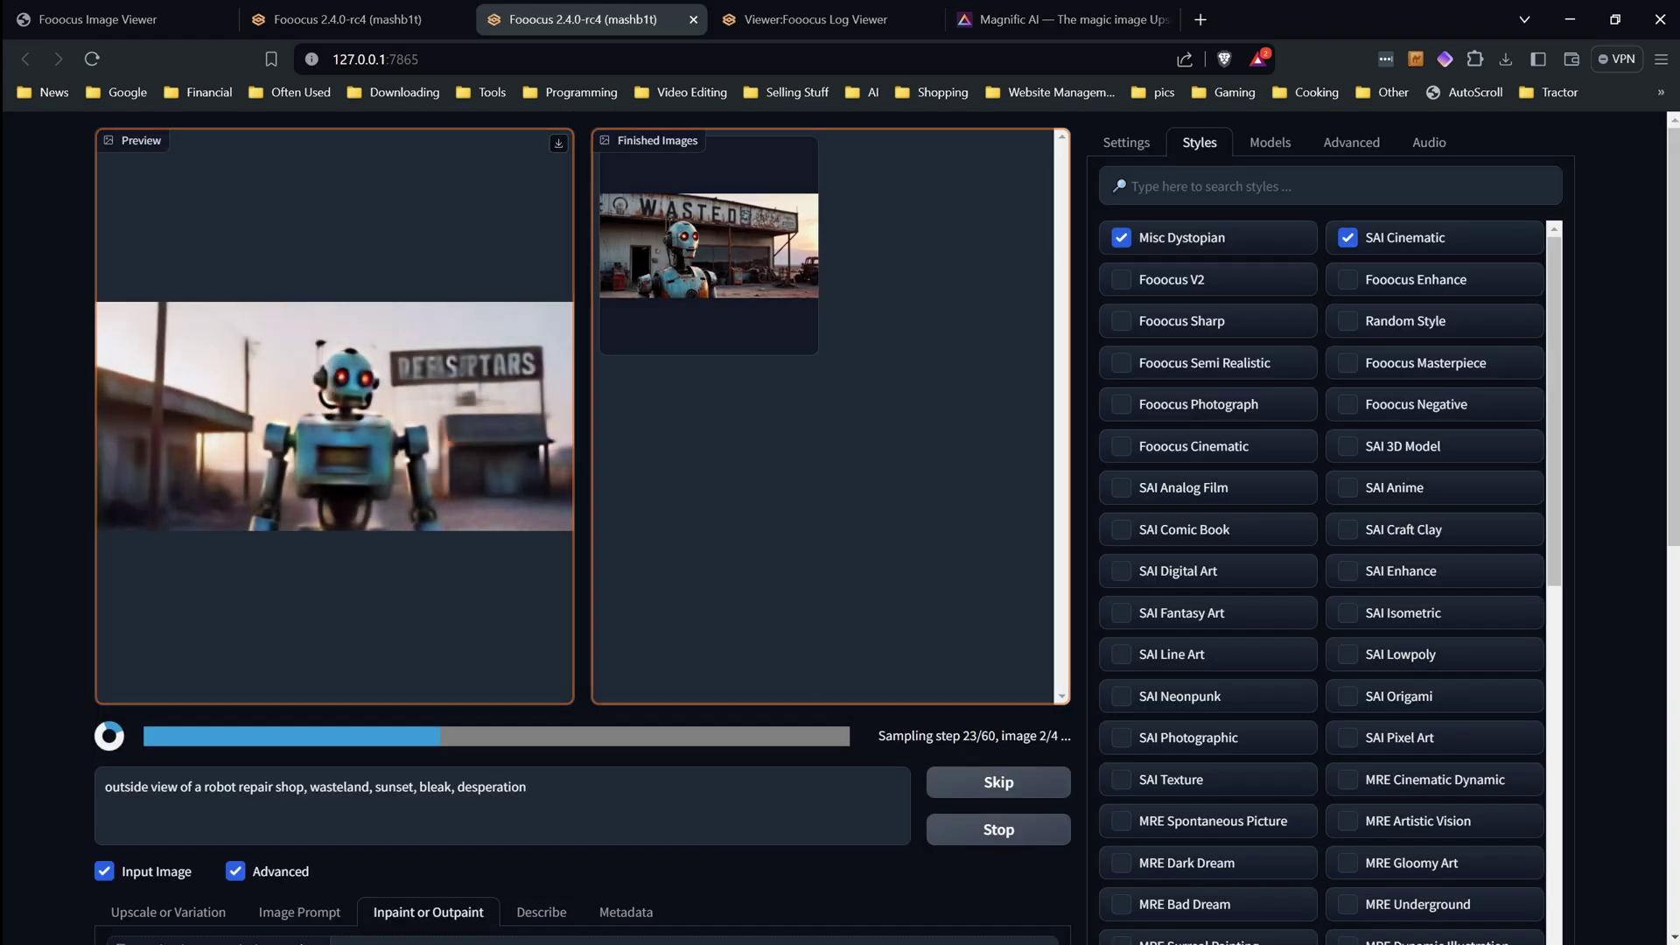